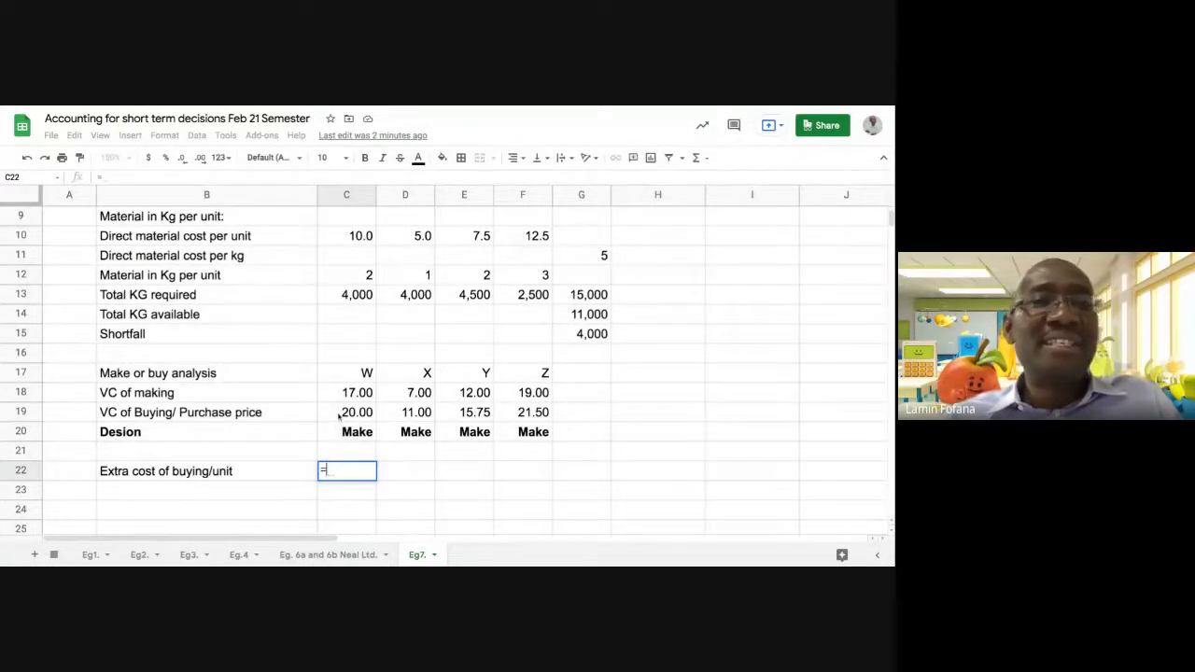
Calculate W's extra cost of buying per unit in C22 with =C19-C18 and fill the formula across to F22
left_click(340, 414)
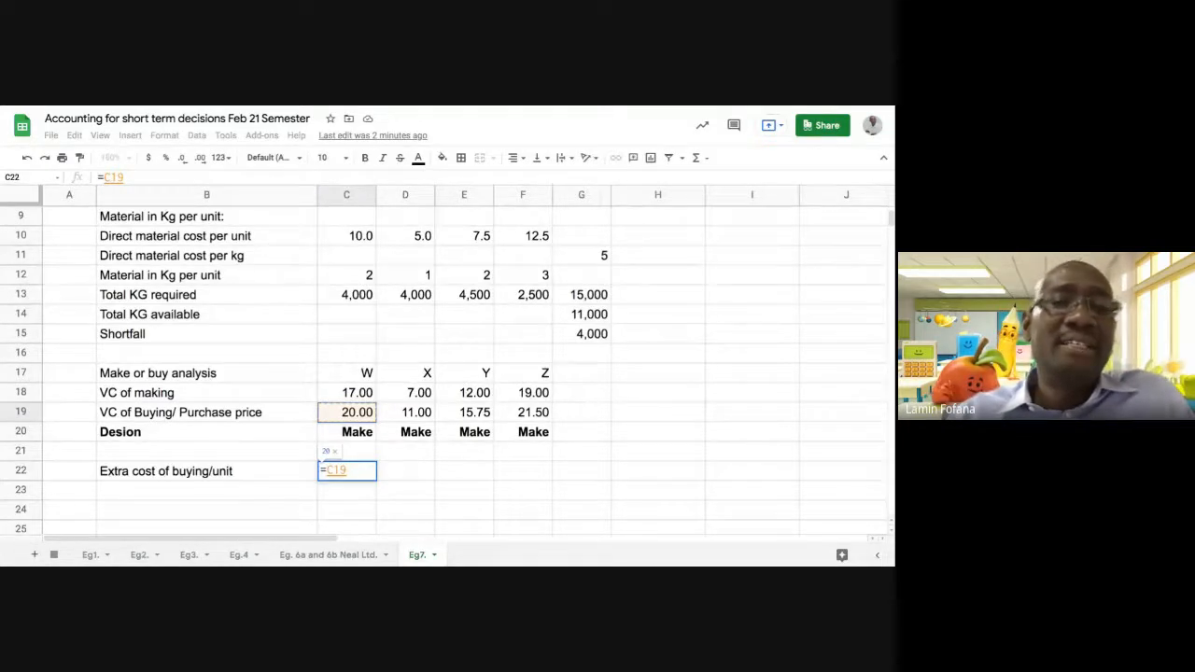
type("-")
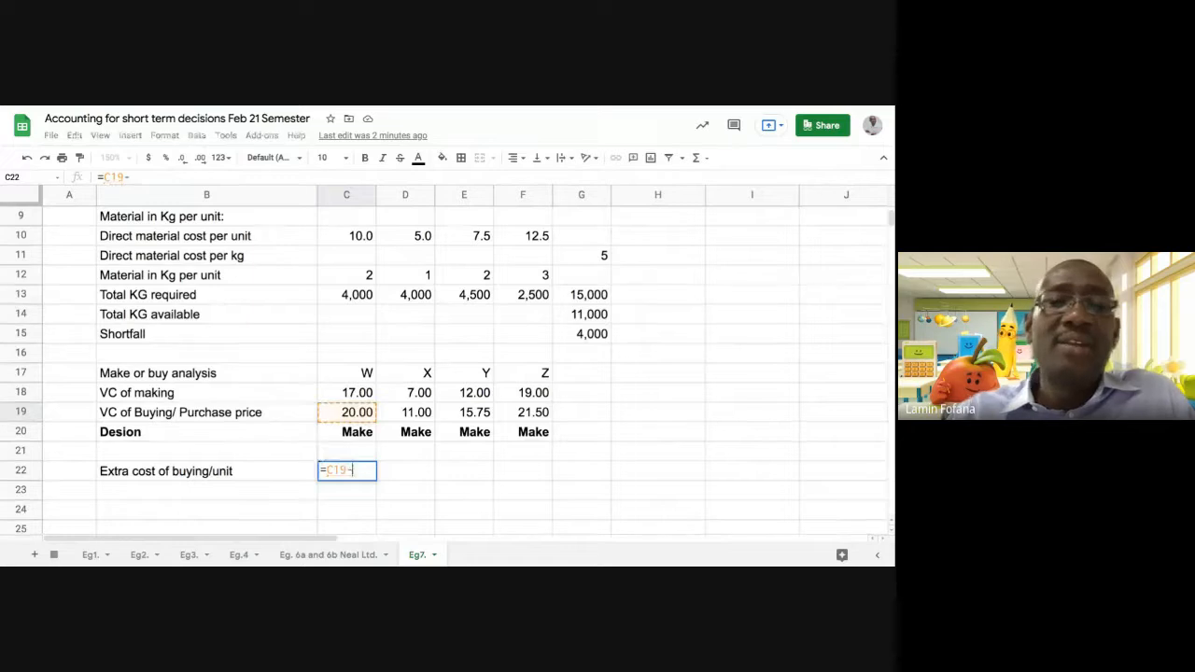
left_click(335, 392)
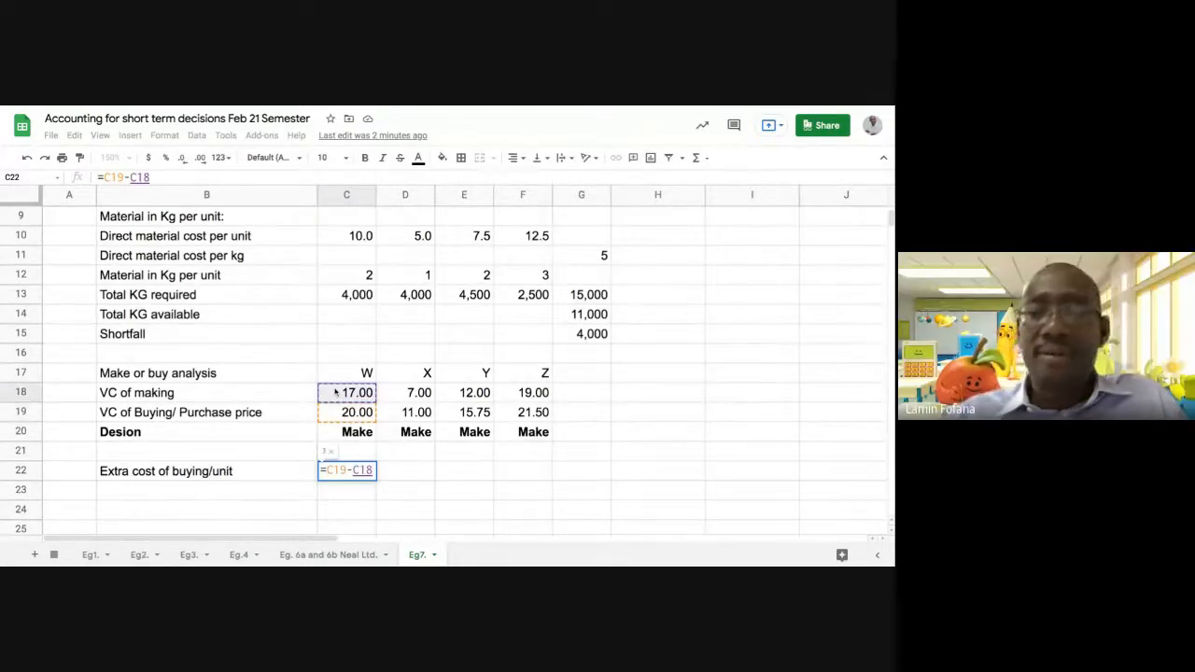
key("Return")
left_click(370, 474)
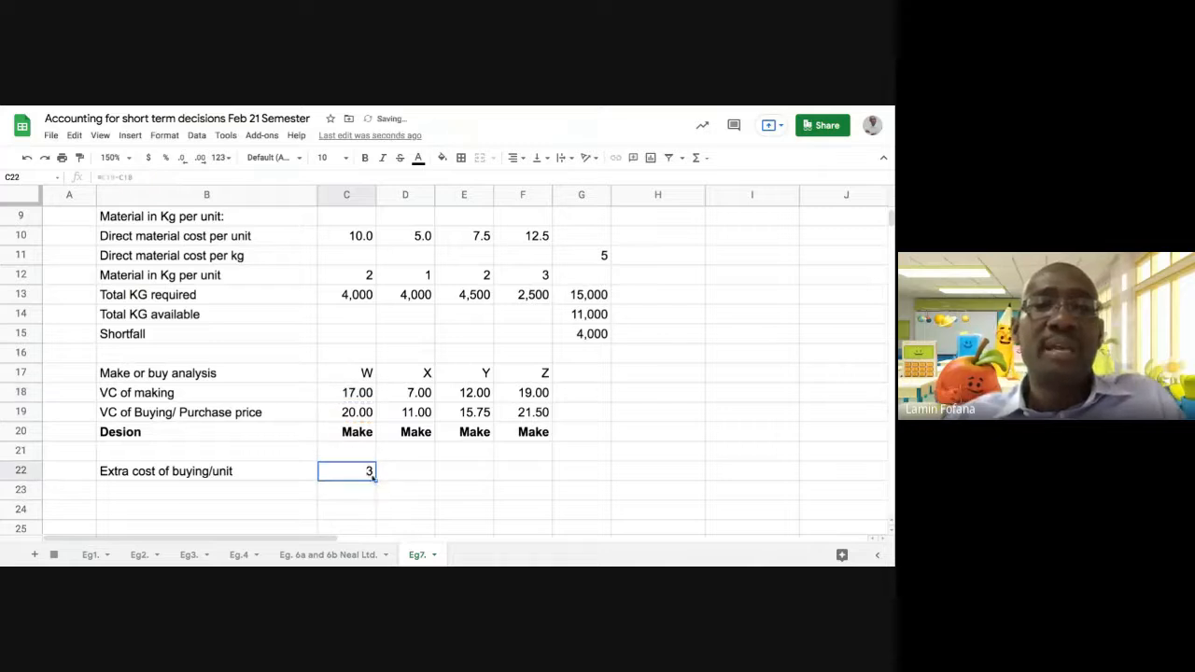
left_click_drag(374, 479, 554, 474)
left_click(654, 459)
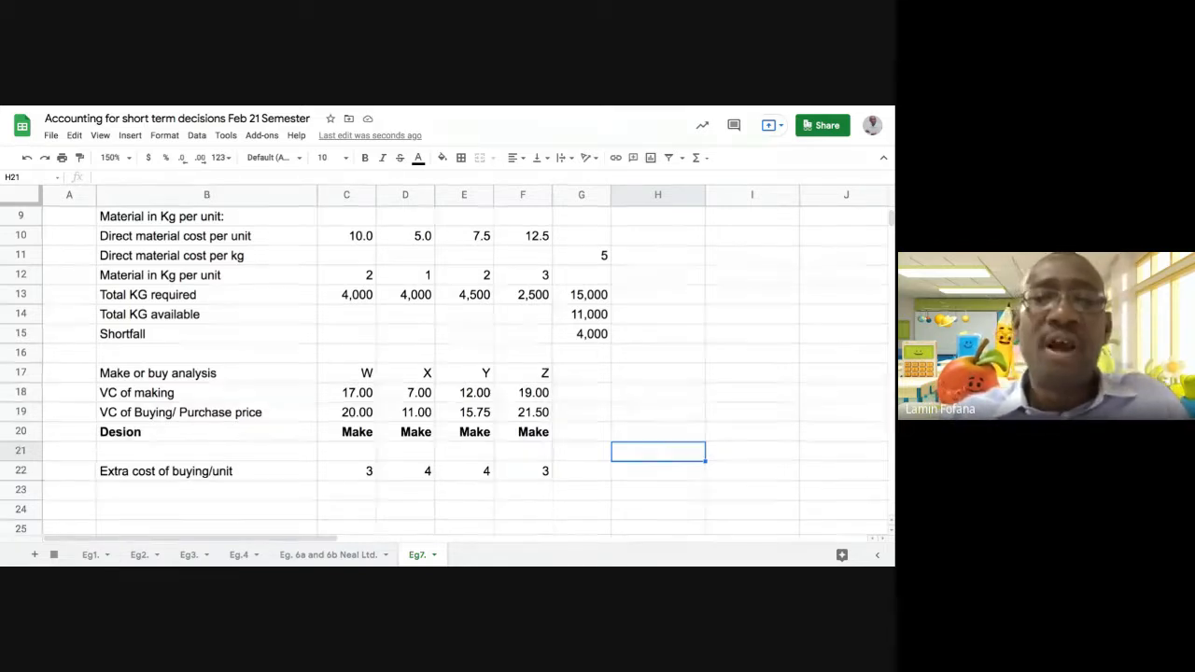
Copy the two-decimal number format of the purchase prices in C19:F19 onto the extra unit costs in C22:F22
left_click(344, 414)
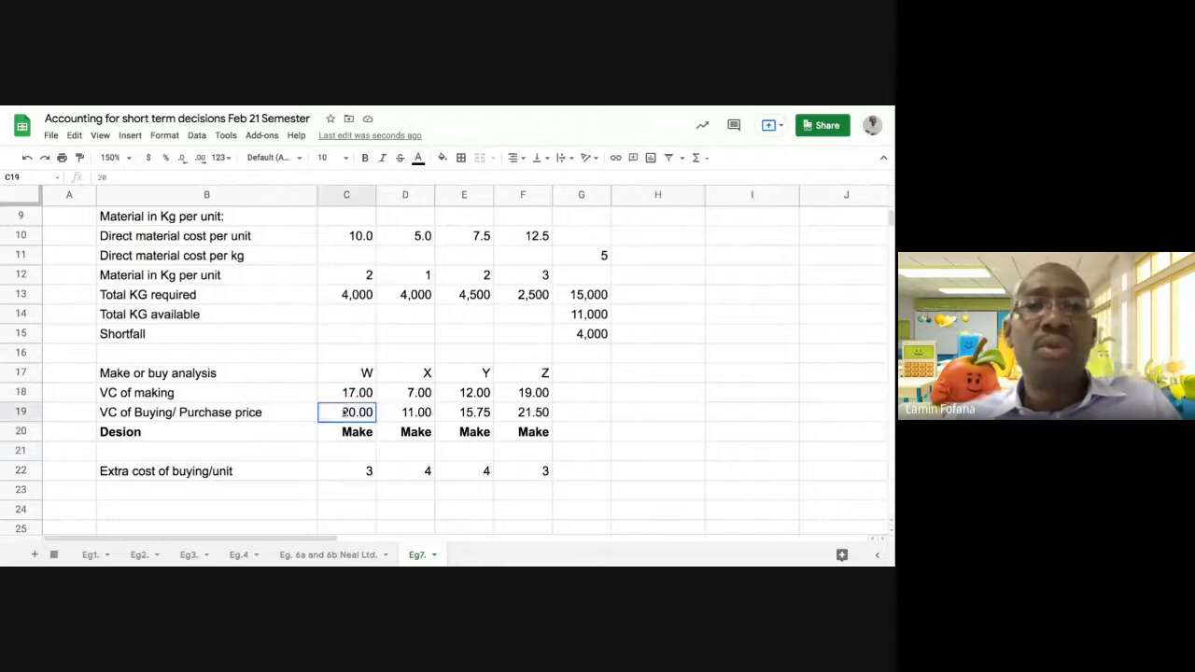
key("shift+Right")
key("shift+Right")
key("shift+Right")
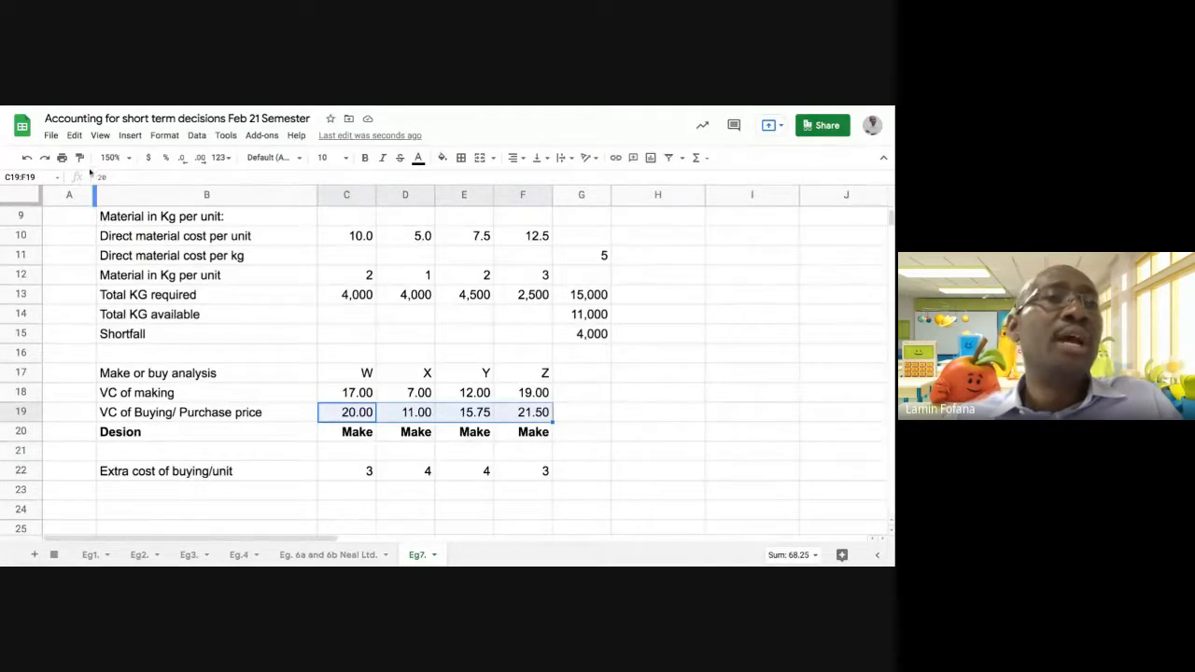
left_click_drag(348, 472, 537, 472)
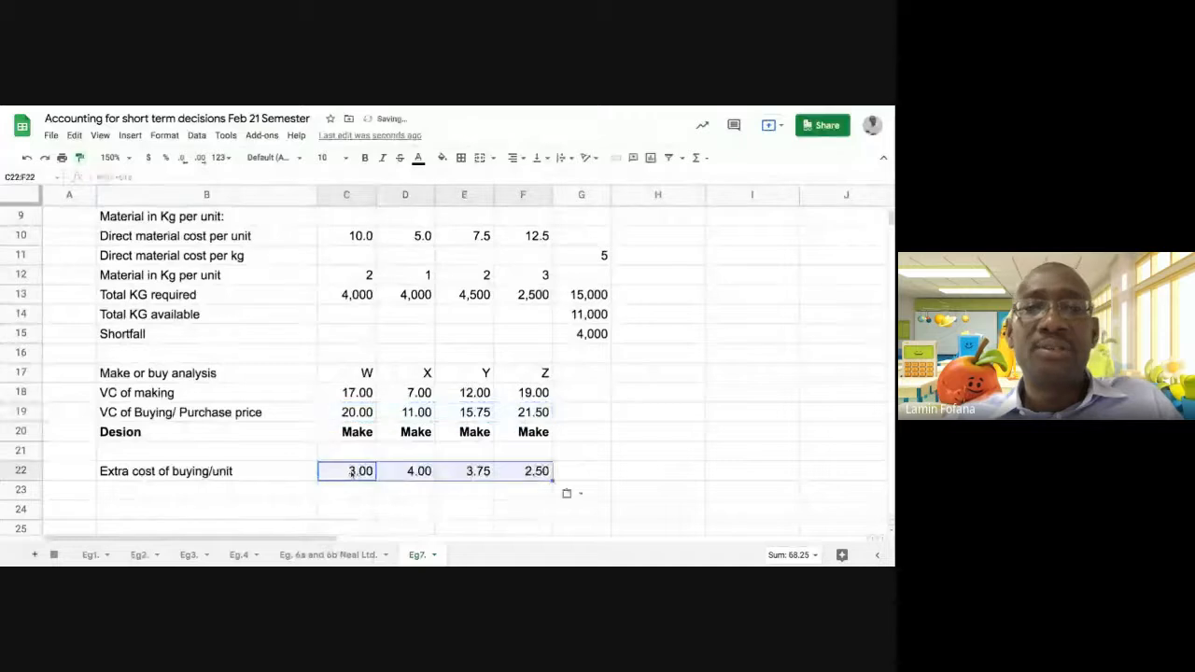
left_click(443, 509)
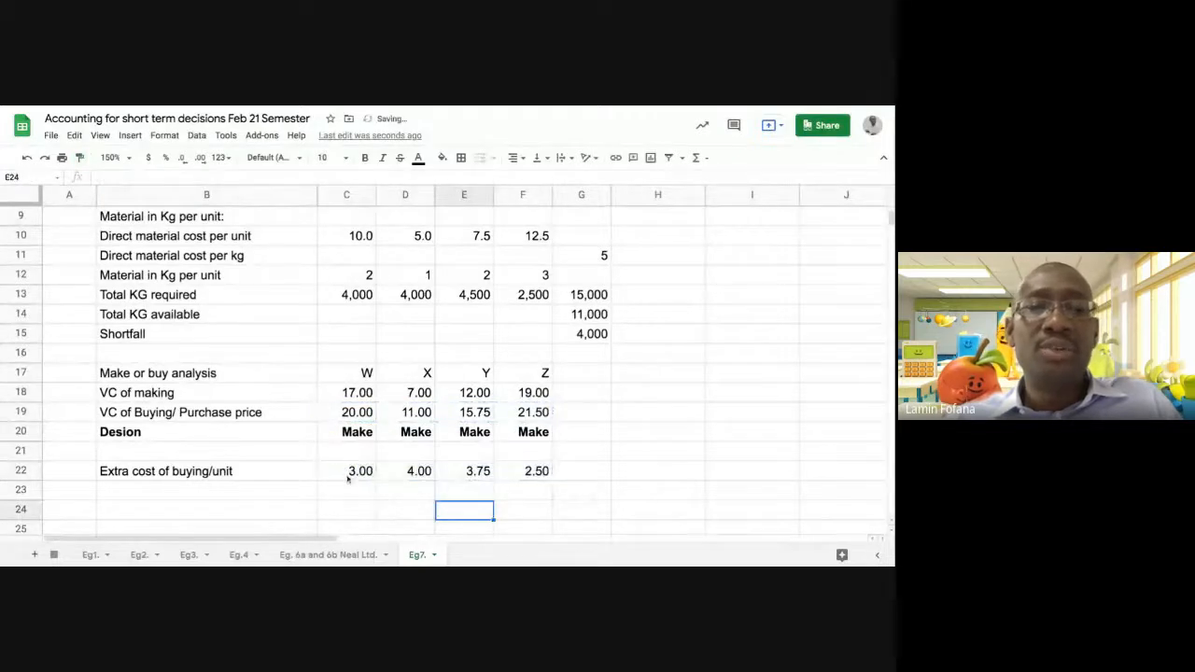
Compare the extra cost of buying per unit across products W, X, Y and Z in row 22
left_click(363, 473)
left_click(424, 472)
left_click(464, 473)
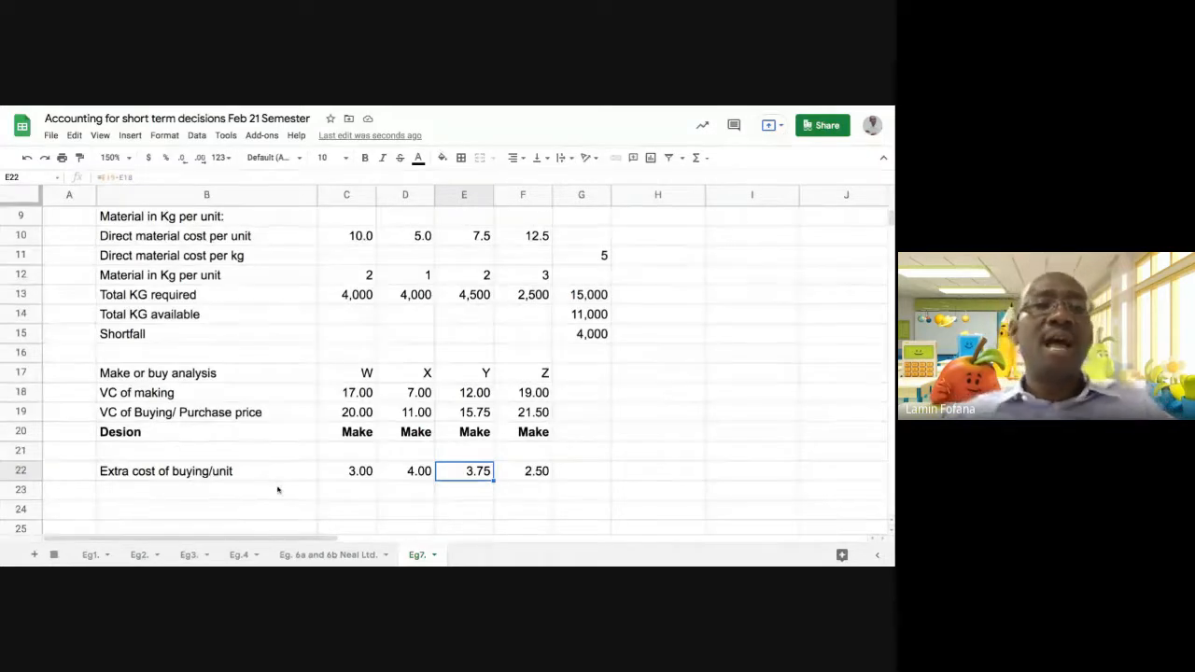
left_click(348, 474)
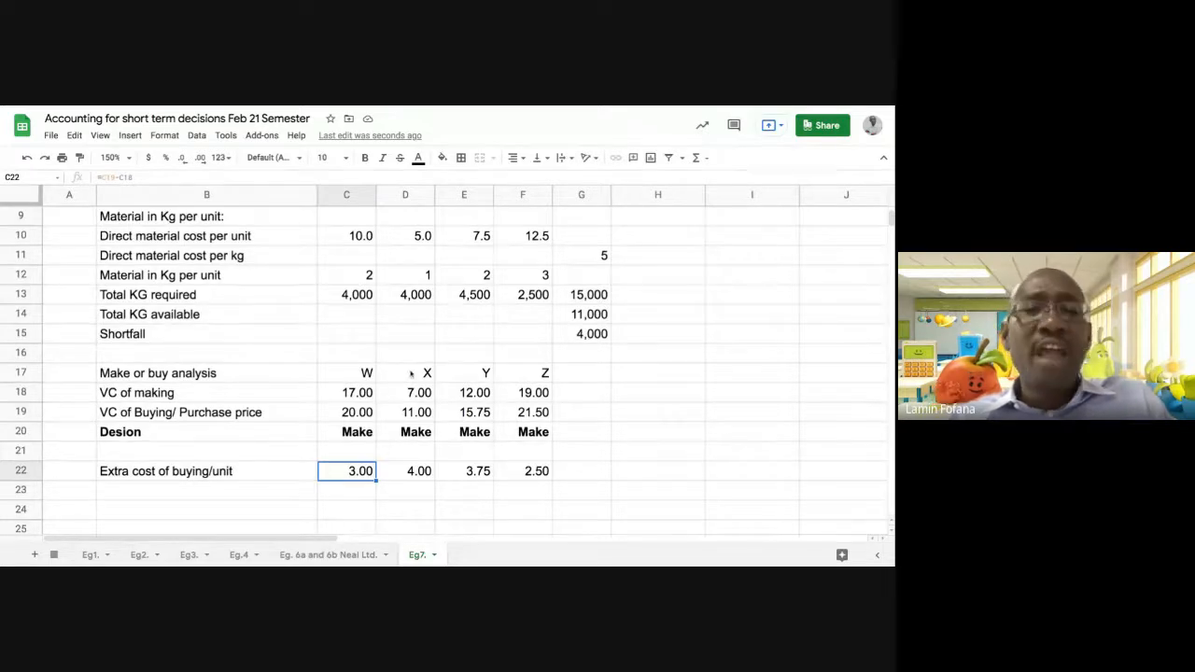
scroll(378, 462, "down", 1)
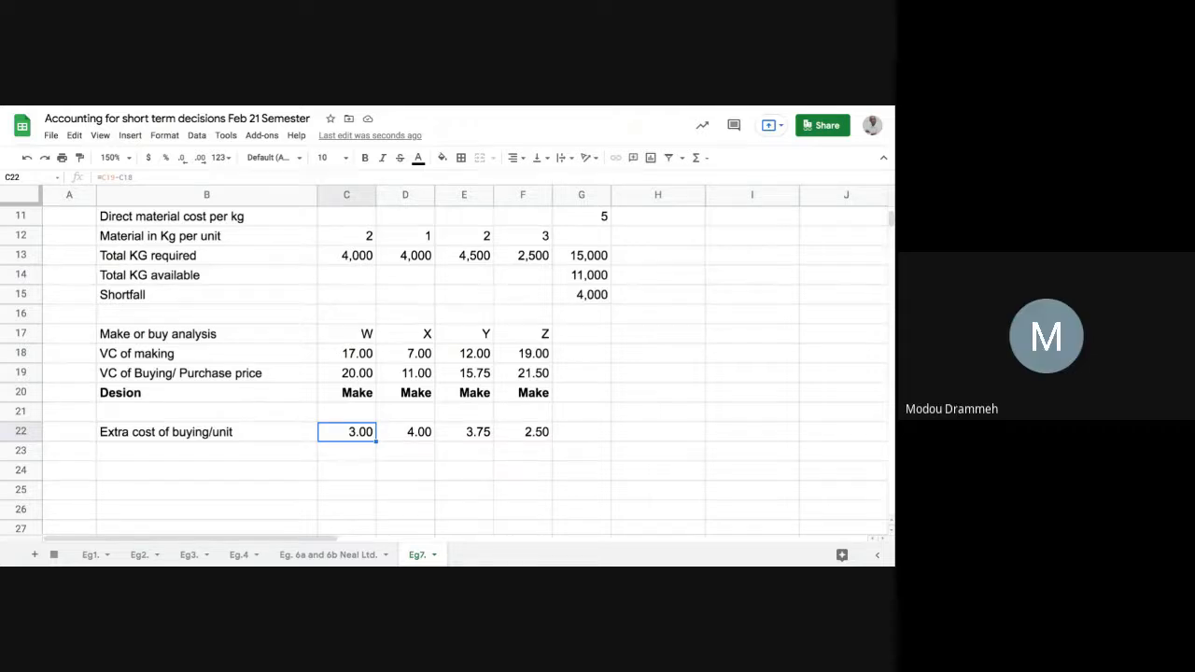
left_click(407, 433)
left_click(468, 437)
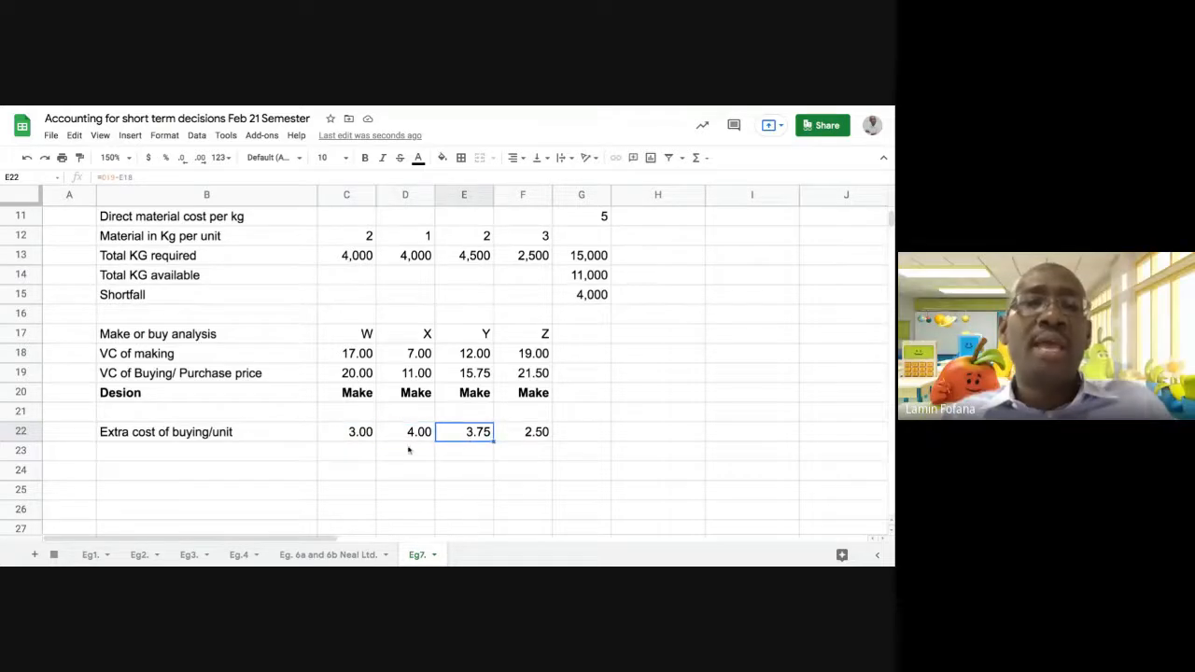
left_click(362, 439)
left_click(525, 437)
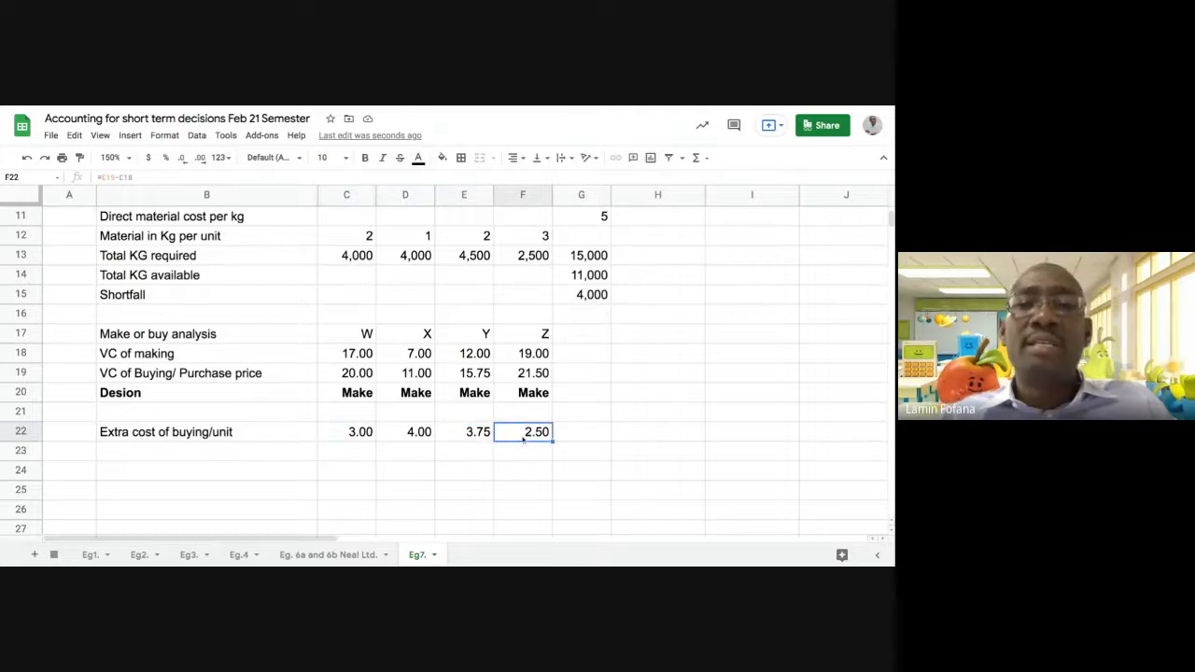
Copy the row label from B22 into B23 and change it to "Extra cost of buying per KG"
left_click(254, 453)
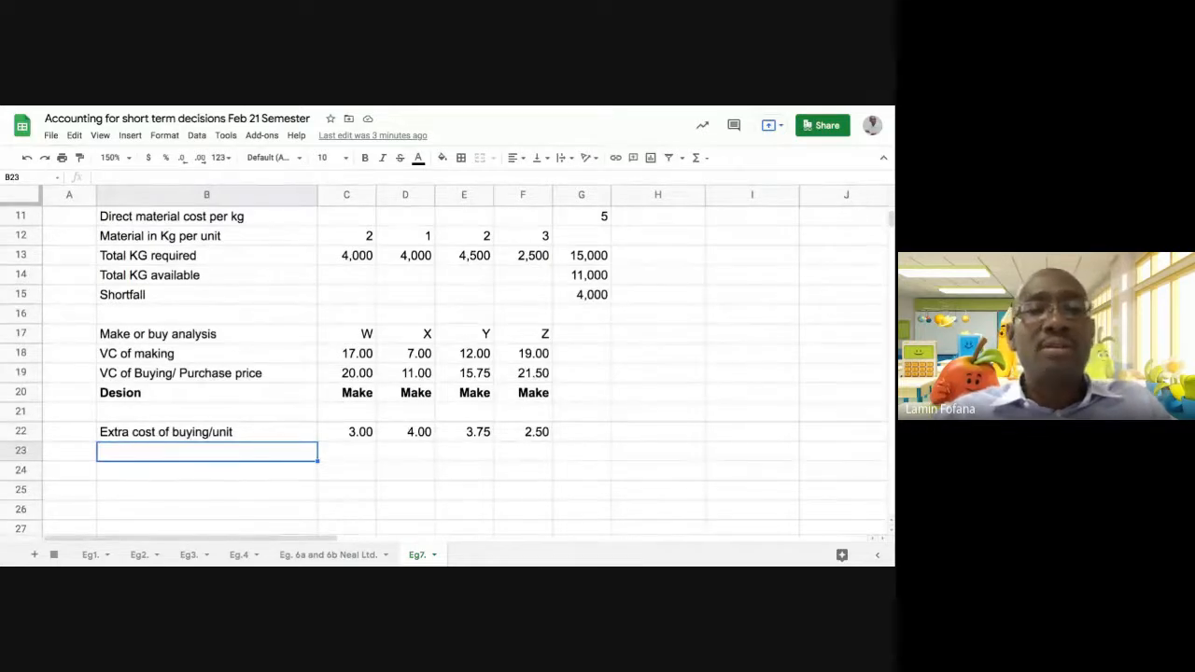
left_click(245, 431)
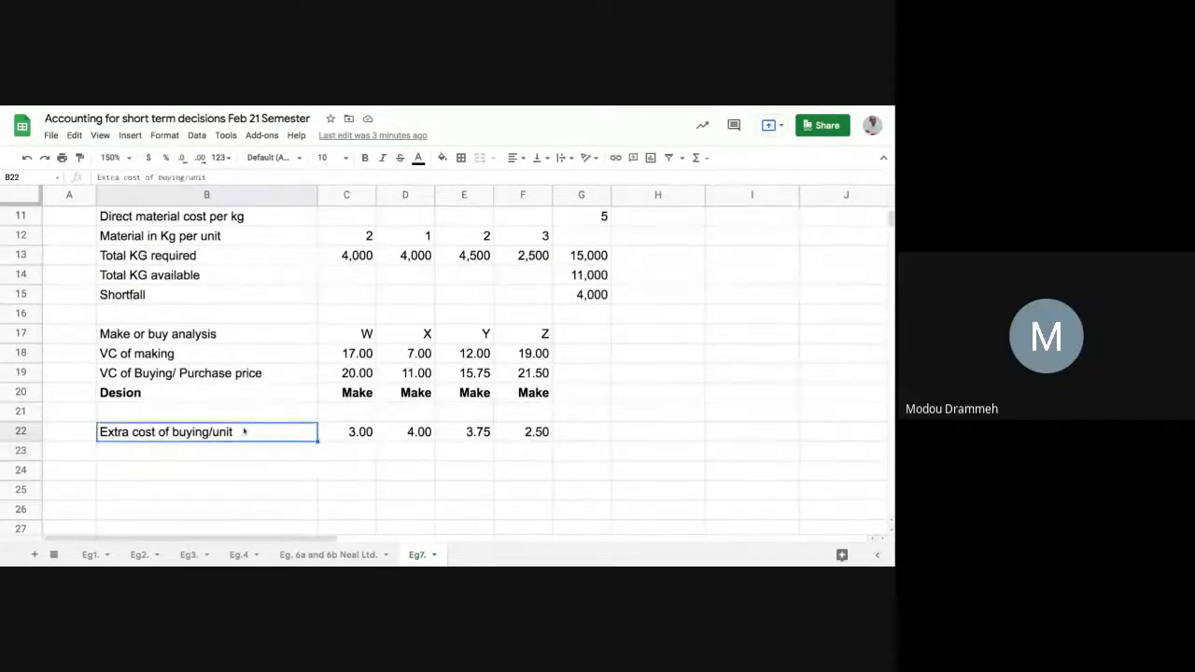
left_click_drag(315, 447, 293, 454)
left_click(265, 456)
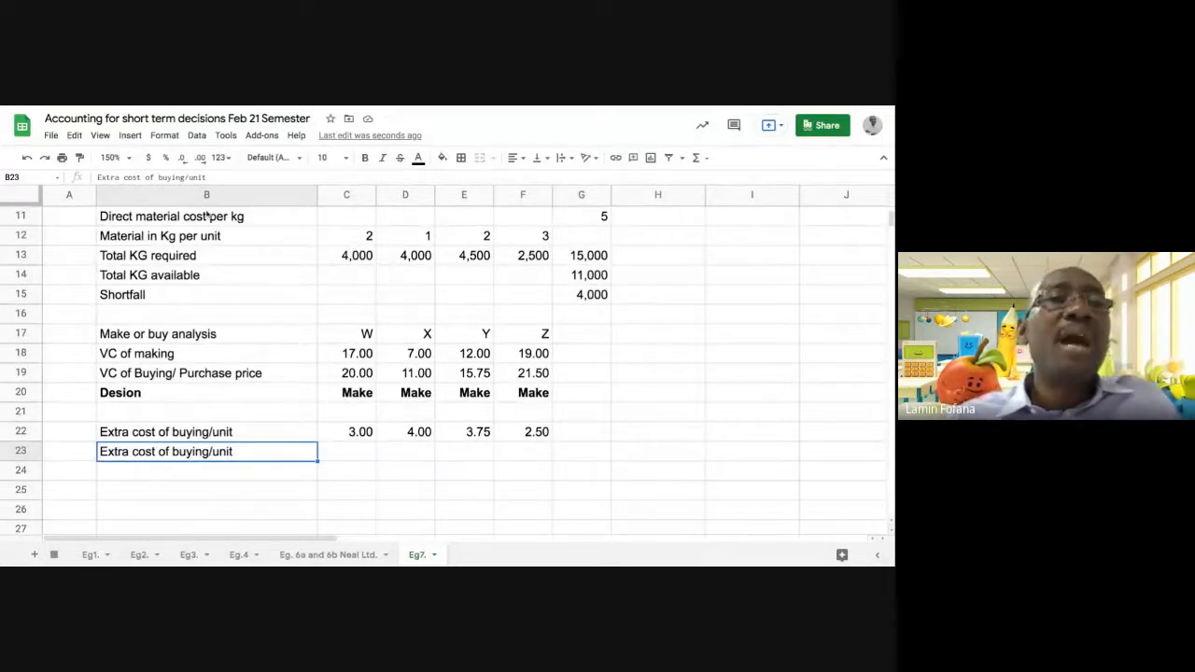
double_click(194, 178)
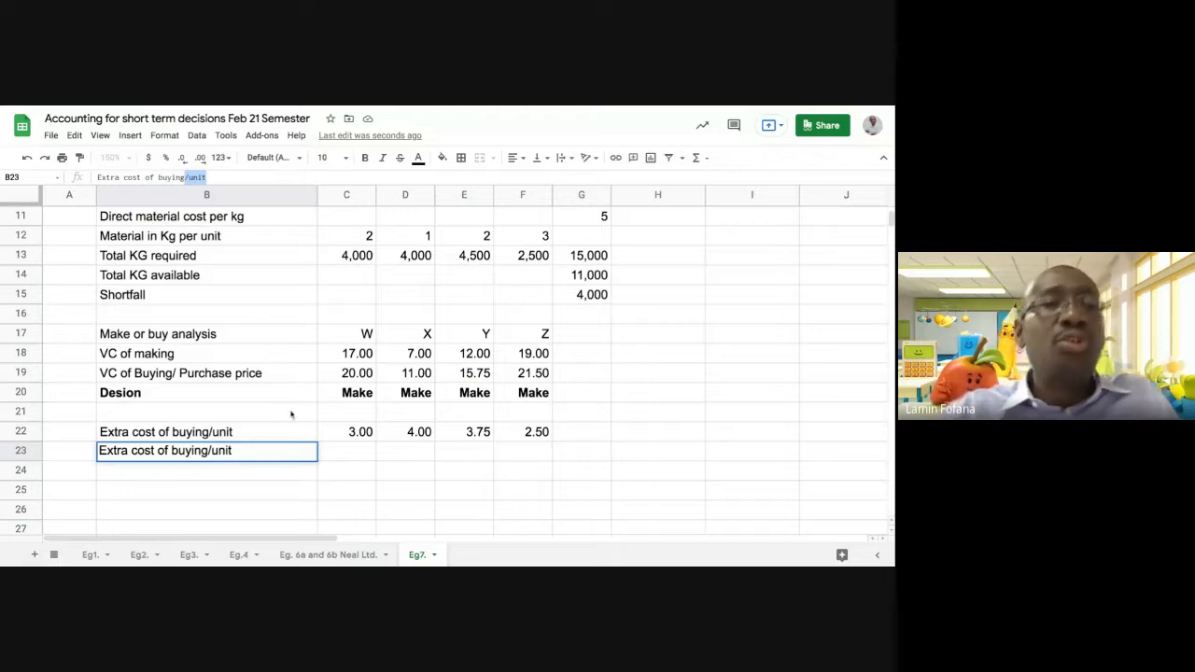
type("per ")
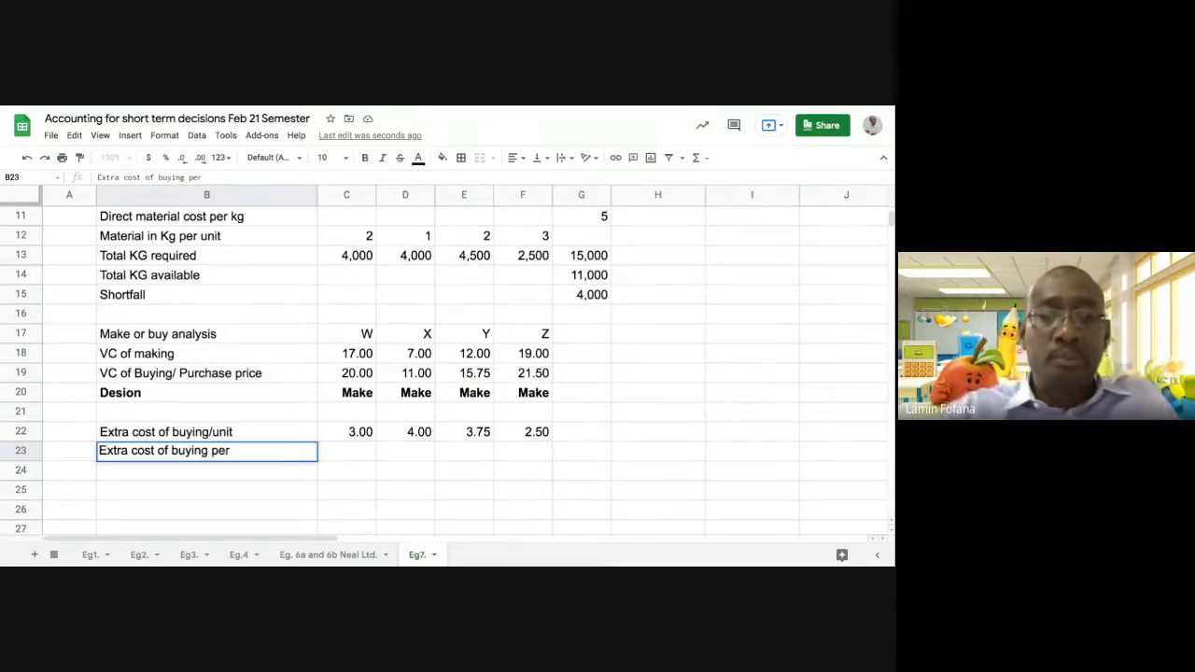
type("K")
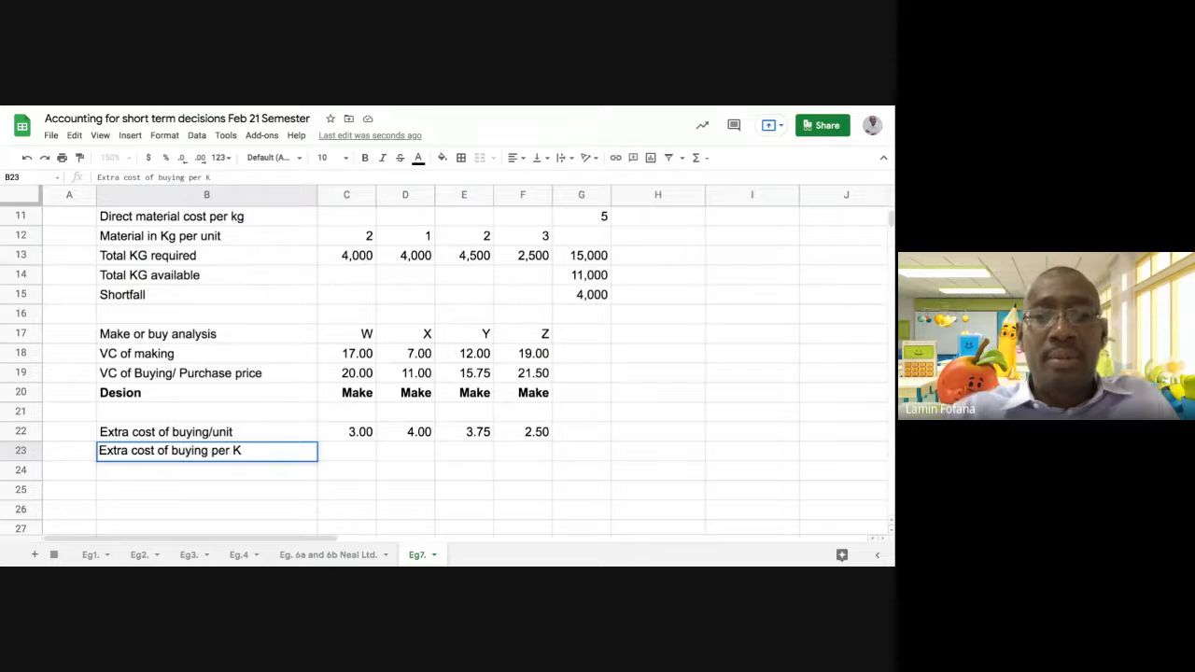
type("G")
key("Return")
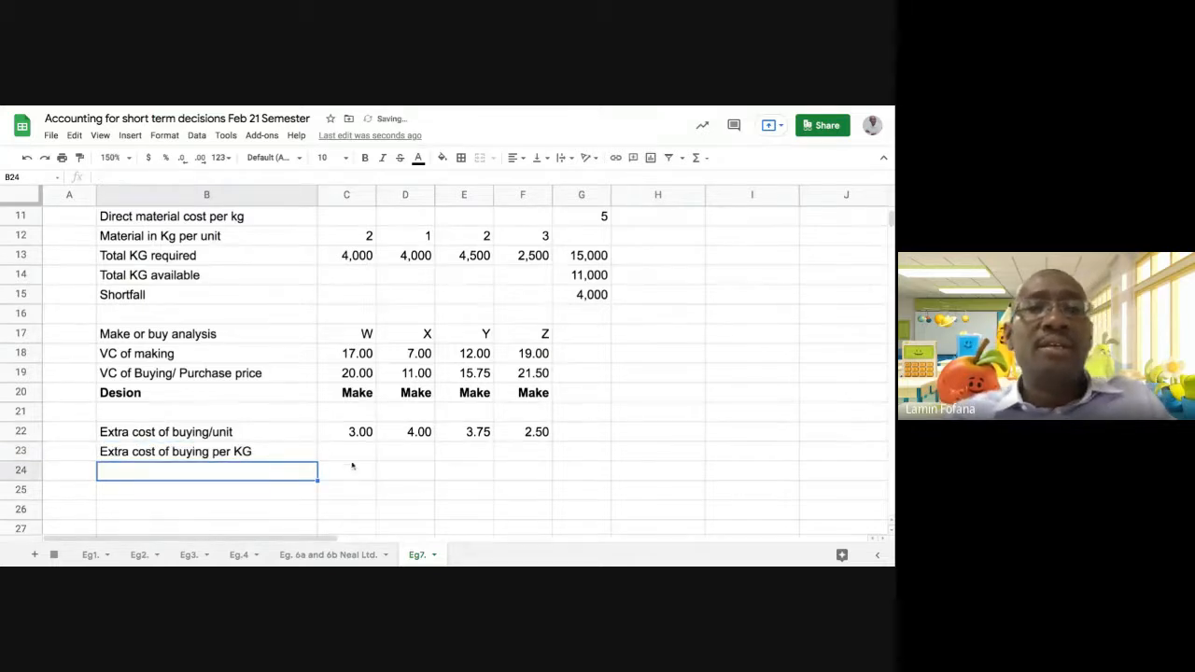
Calculate W's extra cost of buying per KG in C23 by dividing extra unit cost by material per unit, =C22/C12
left_click(350, 451)
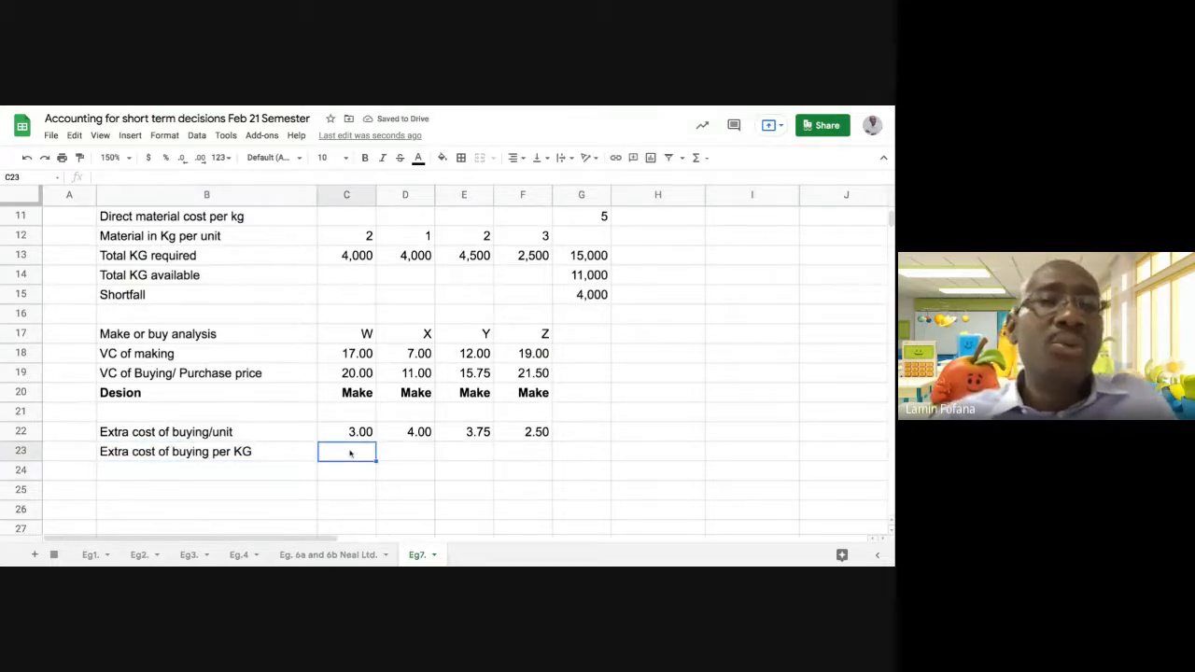
left_click(349, 436)
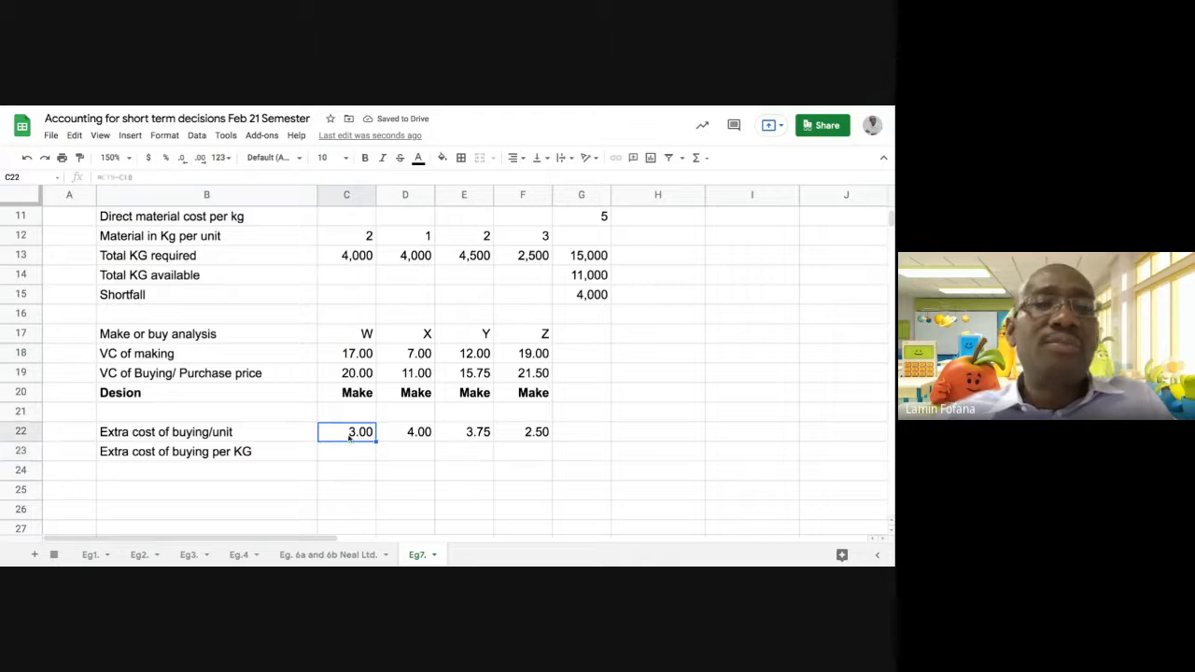
scroll(342, 453, "up", 1)
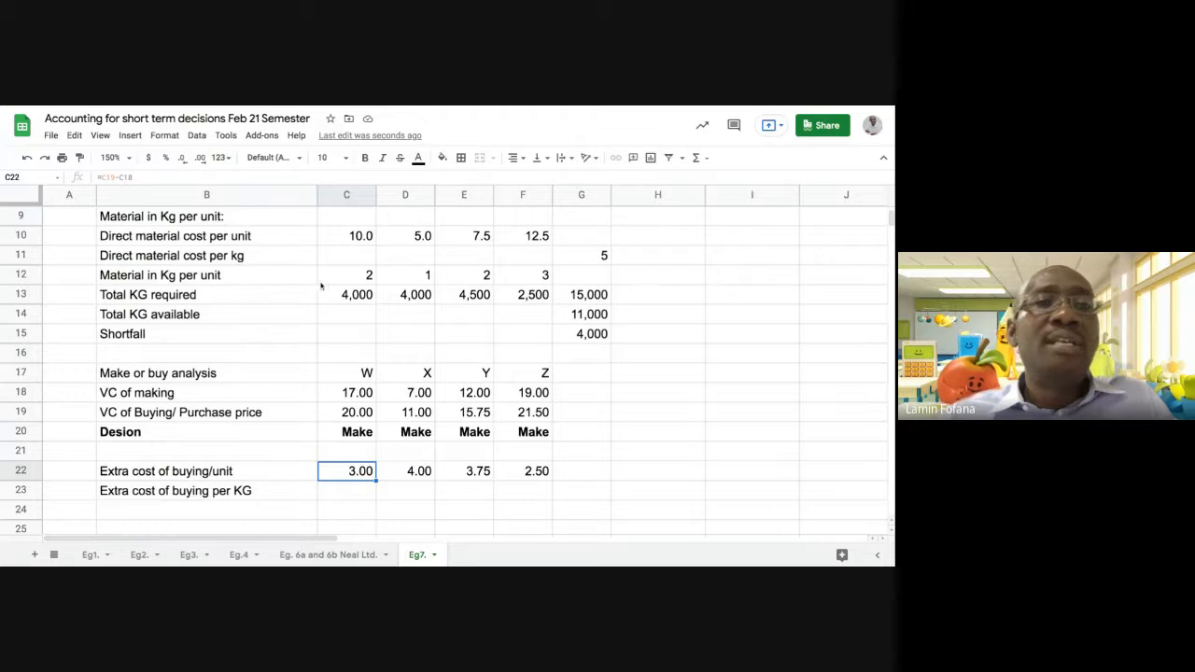
left_click(354, 280)
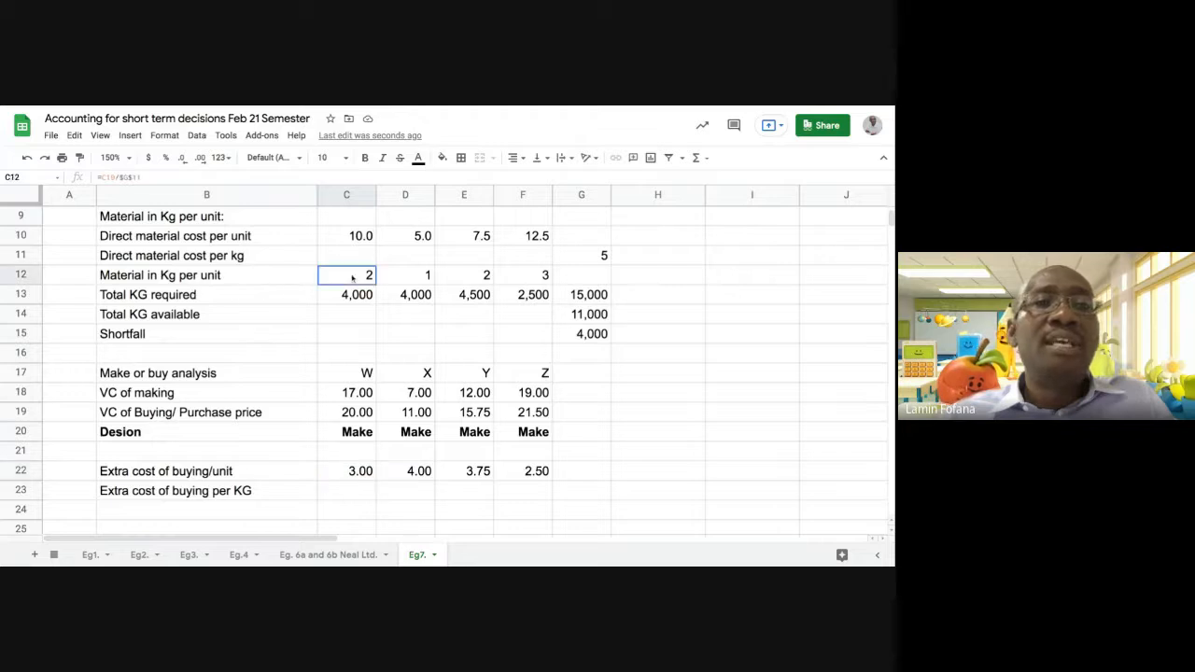
left_click(348, 494)
type("=")
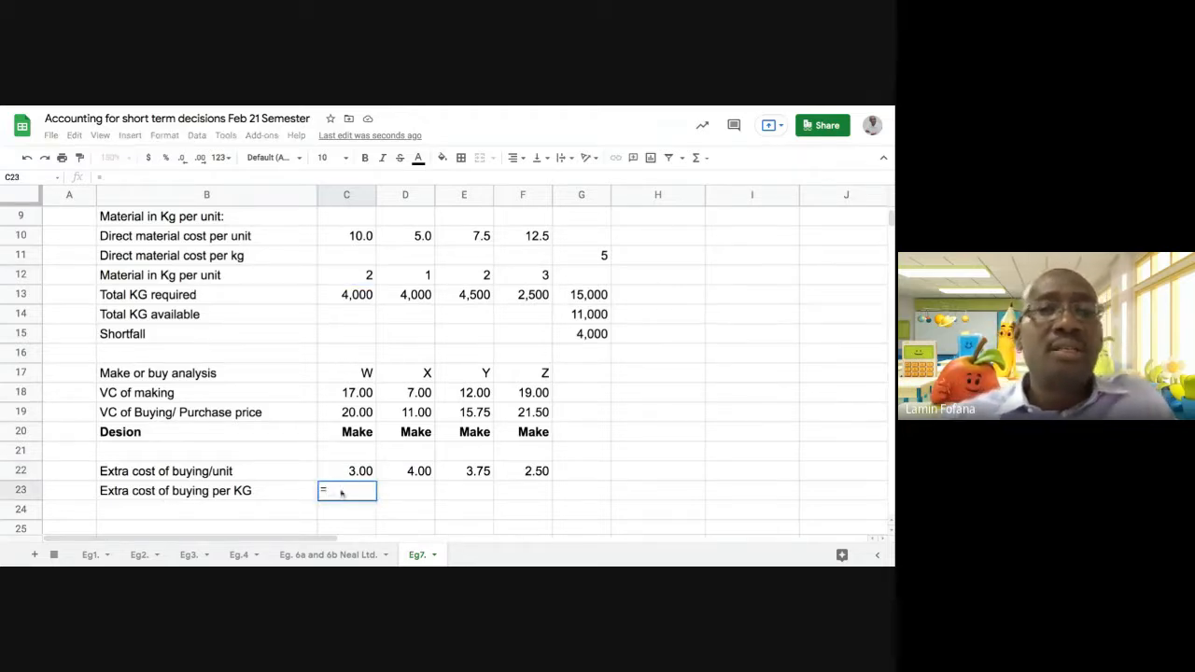
left_click(349, 473)
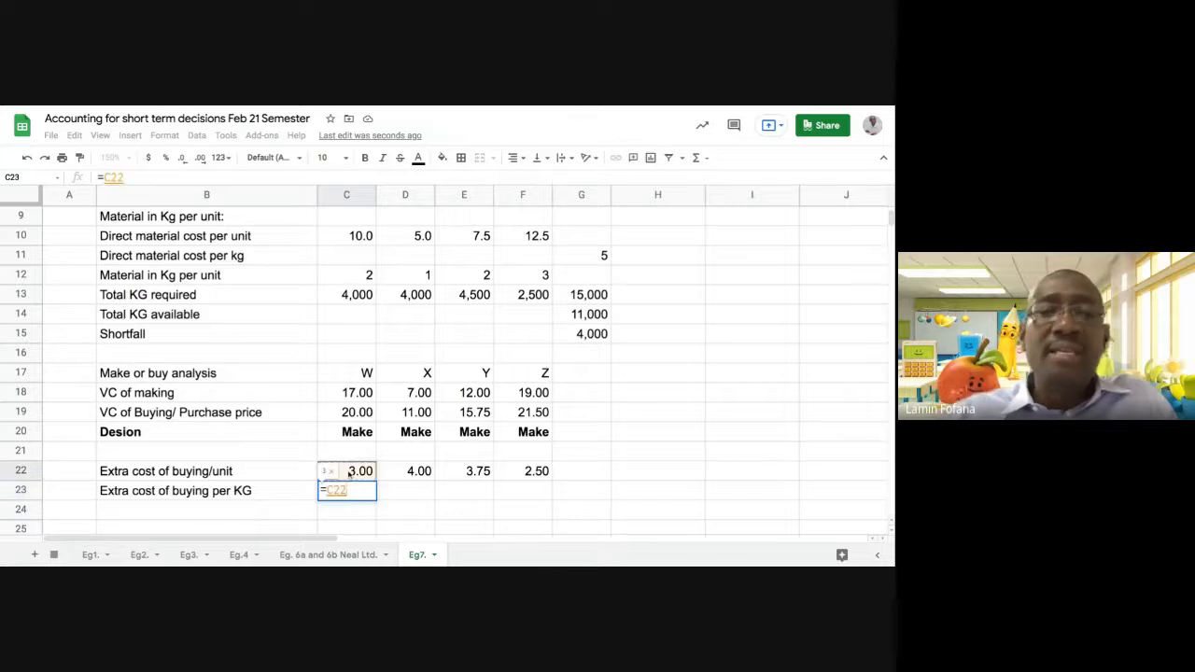
type("/")
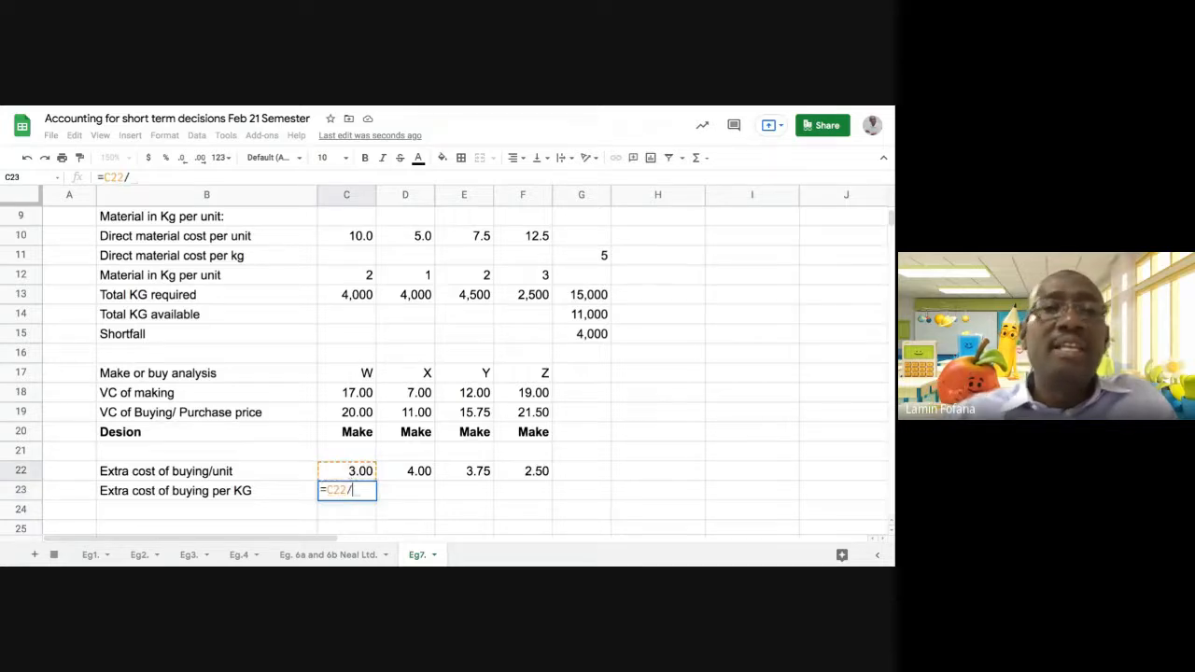
left_click(359, 277)
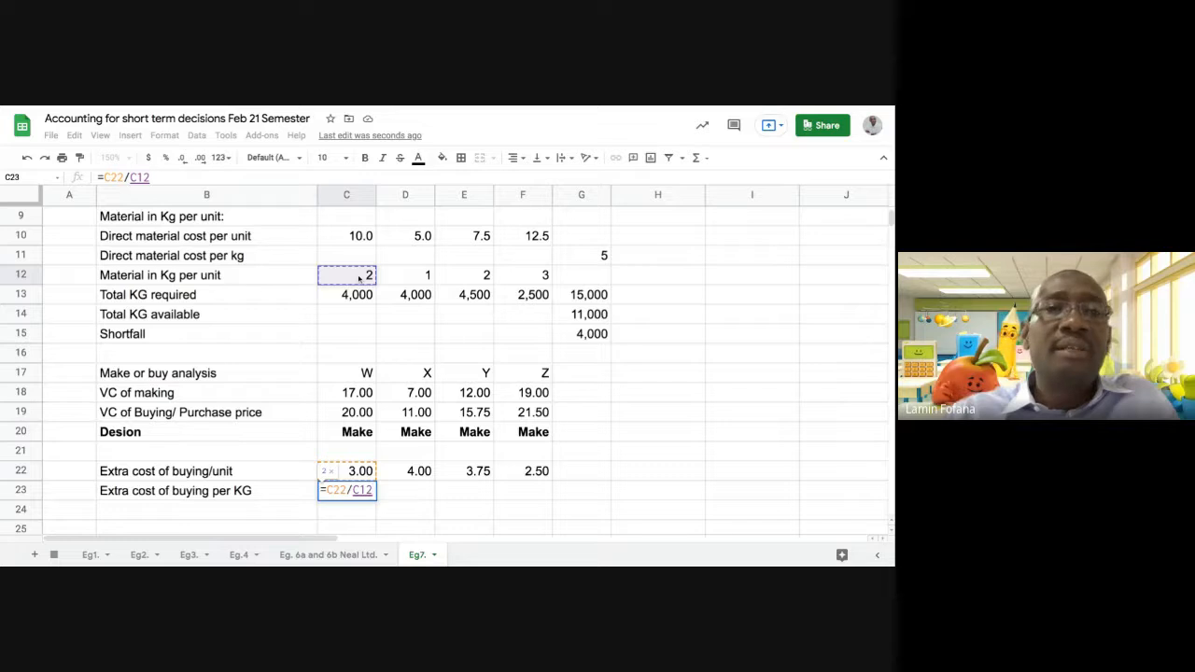
key("Return")
Fill the cost-per-KG formula from C23 across to F23 for products X, Y and Z
left_click(362, 494)
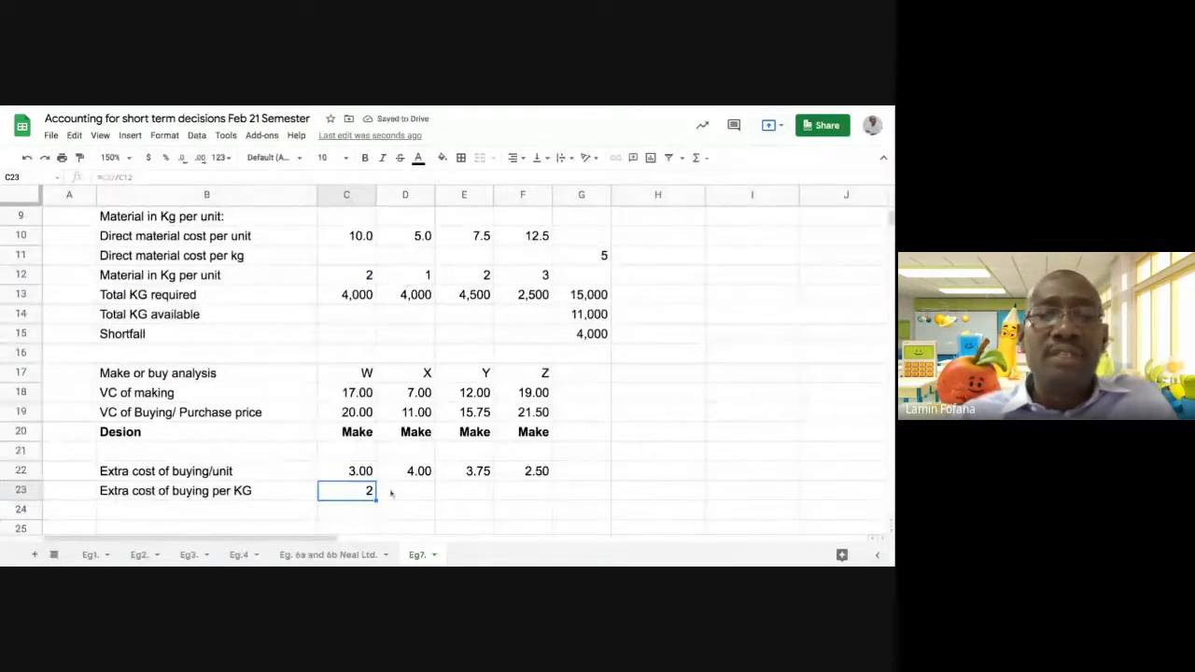
left_click_drag(376, 500, 514, 507)
left_click(520, 520)
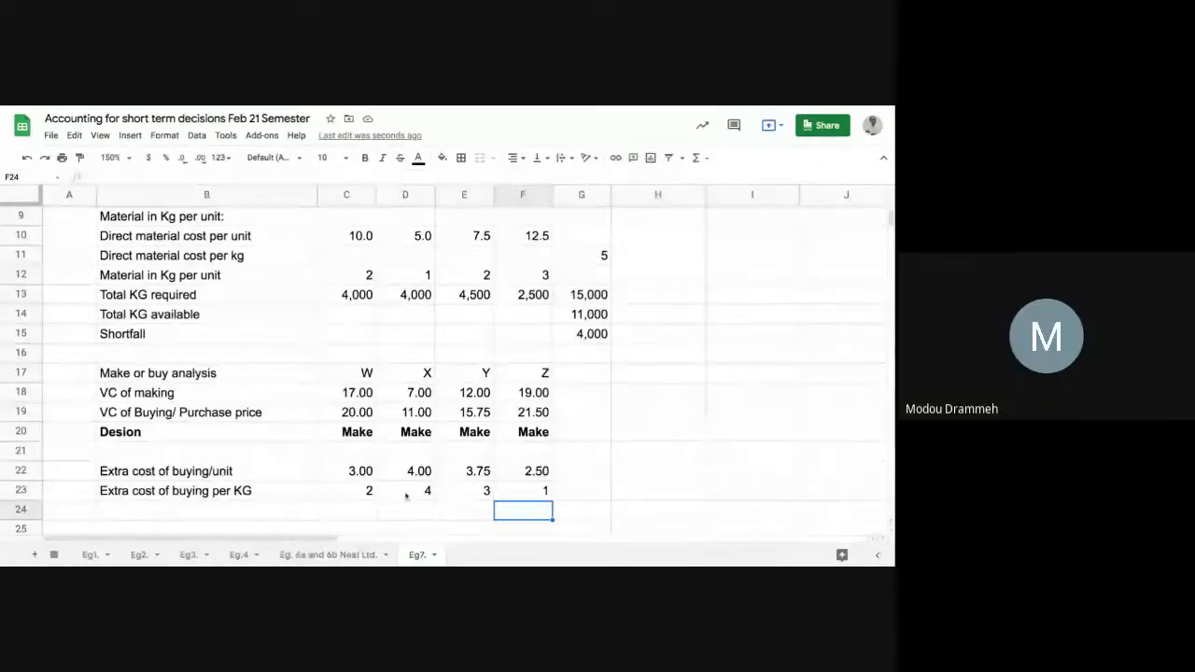
Apply the two-decimal number format of C22:F22 to the extra costs per KG in C23:F23
left_click(355, 472)
left_click_drag(356, 472, 537, 472)
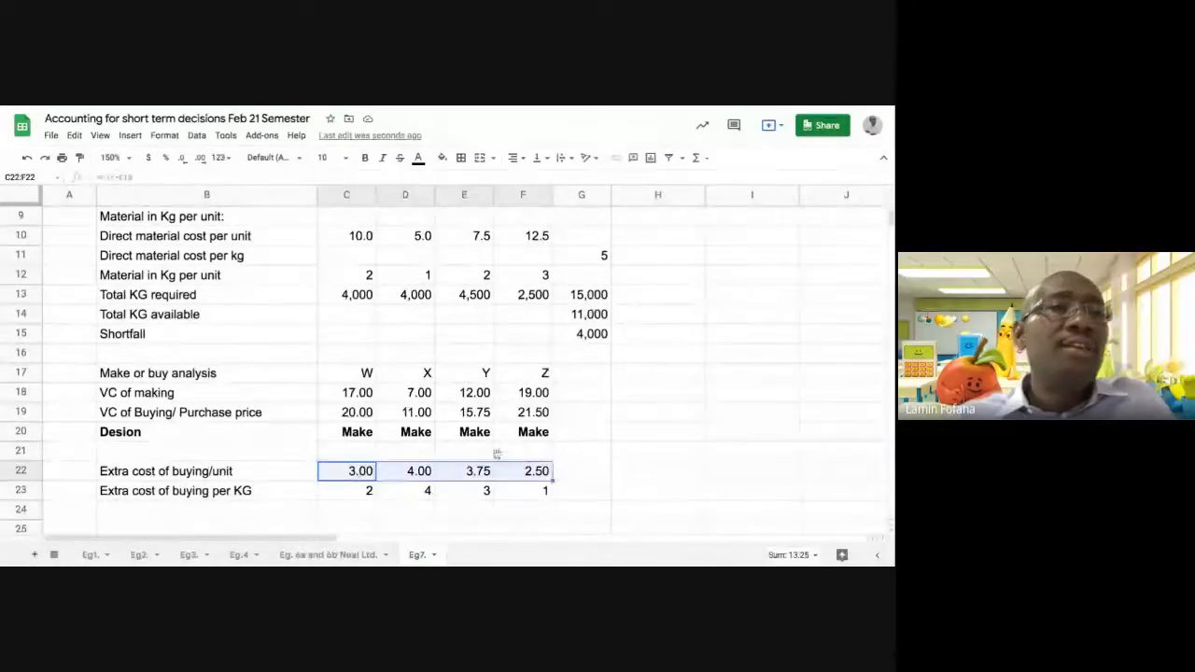
left_click(81, 158)
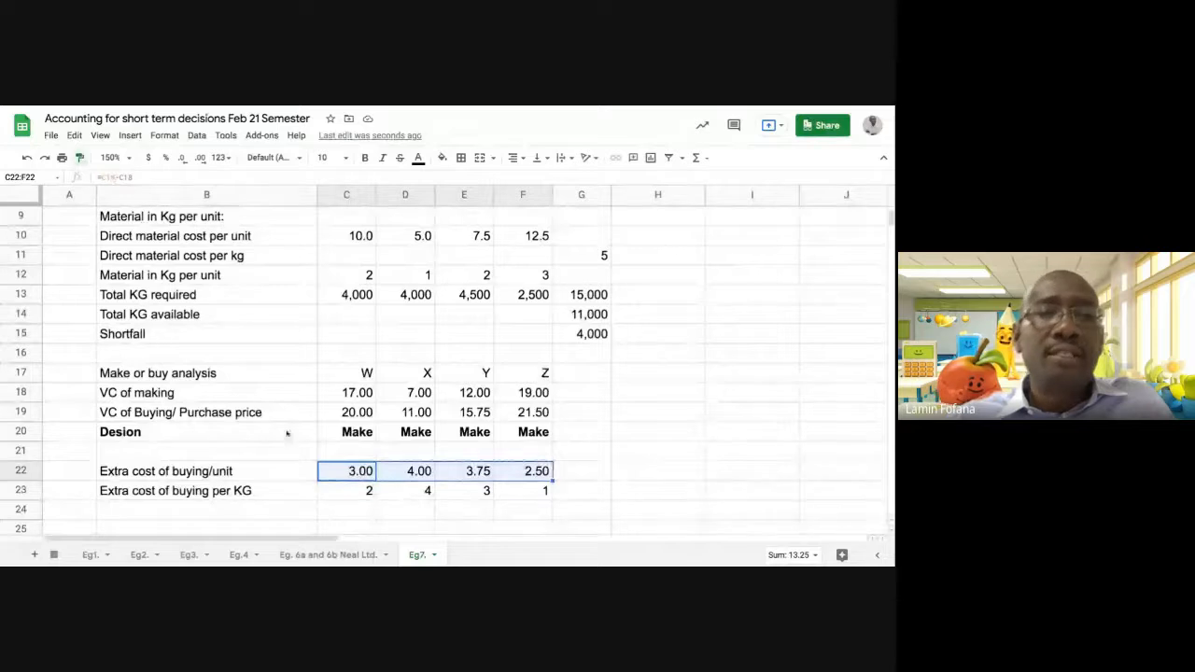
left_click(353, 493)
left_click(459, 513)
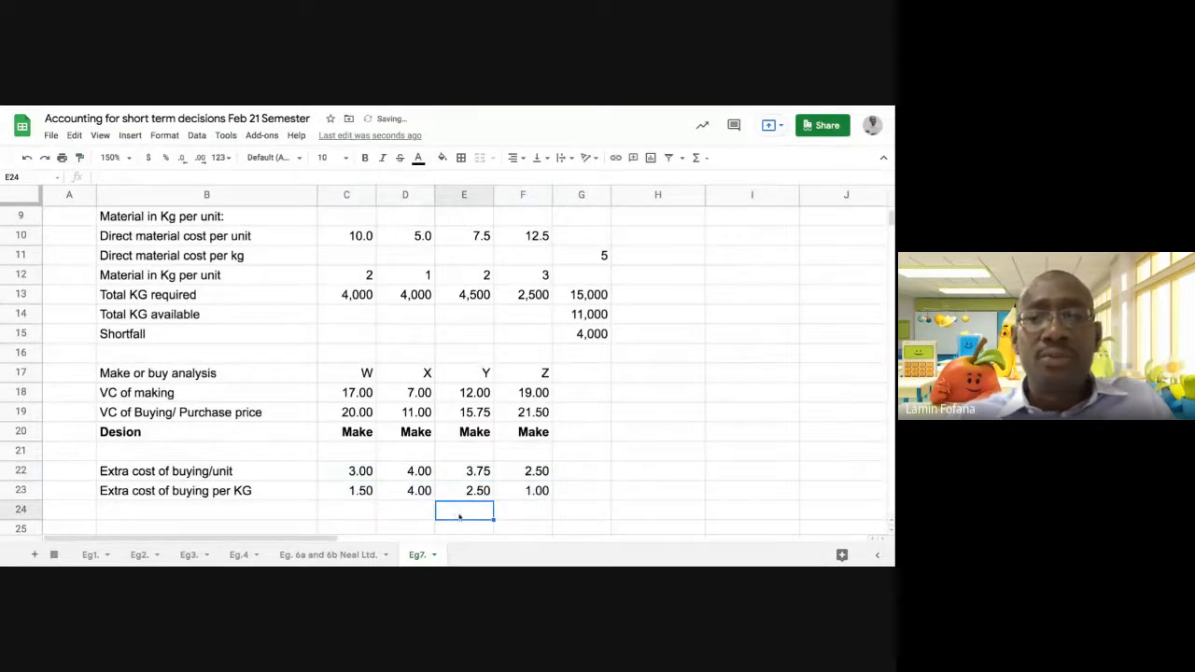
scroll(466, 515, "down", 1)
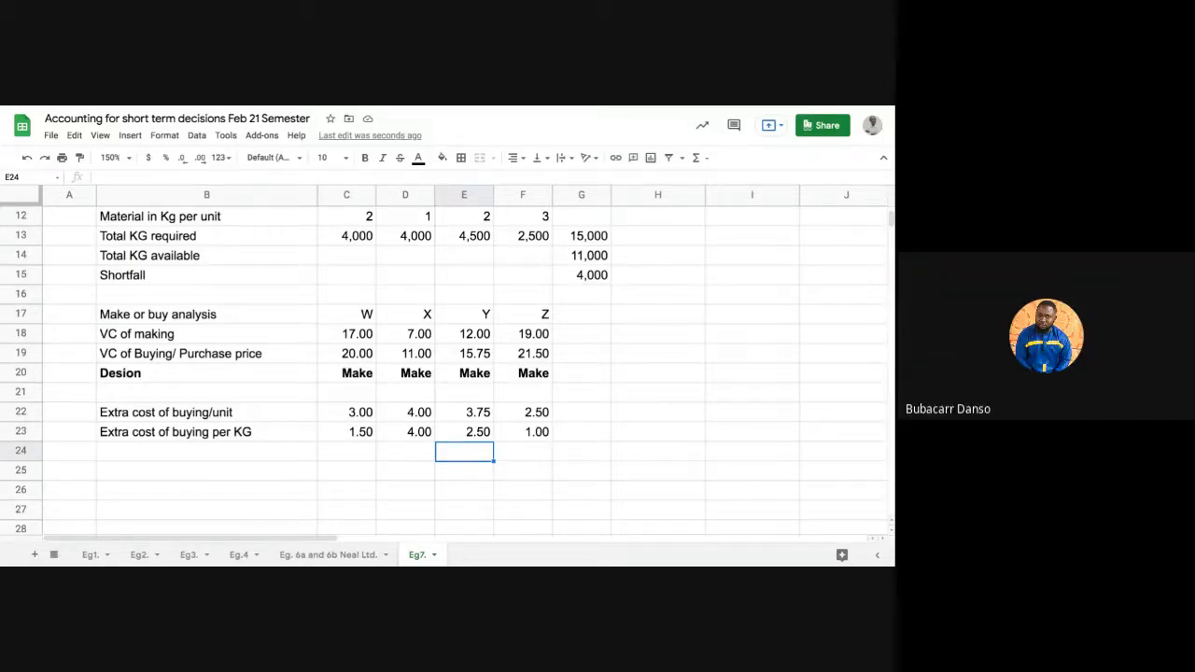
Add the row label "RANKING" in B24, below the extra cost of buying per KG
left_click(338, 433)
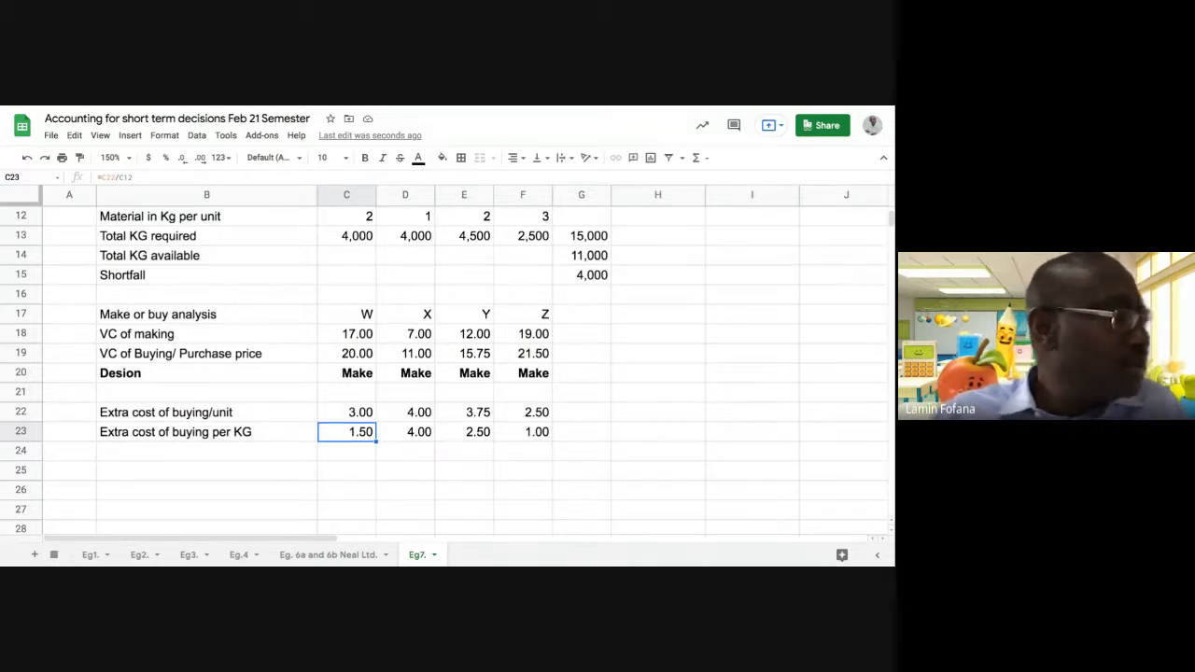
left_click(294, 458)
type("RANKI")
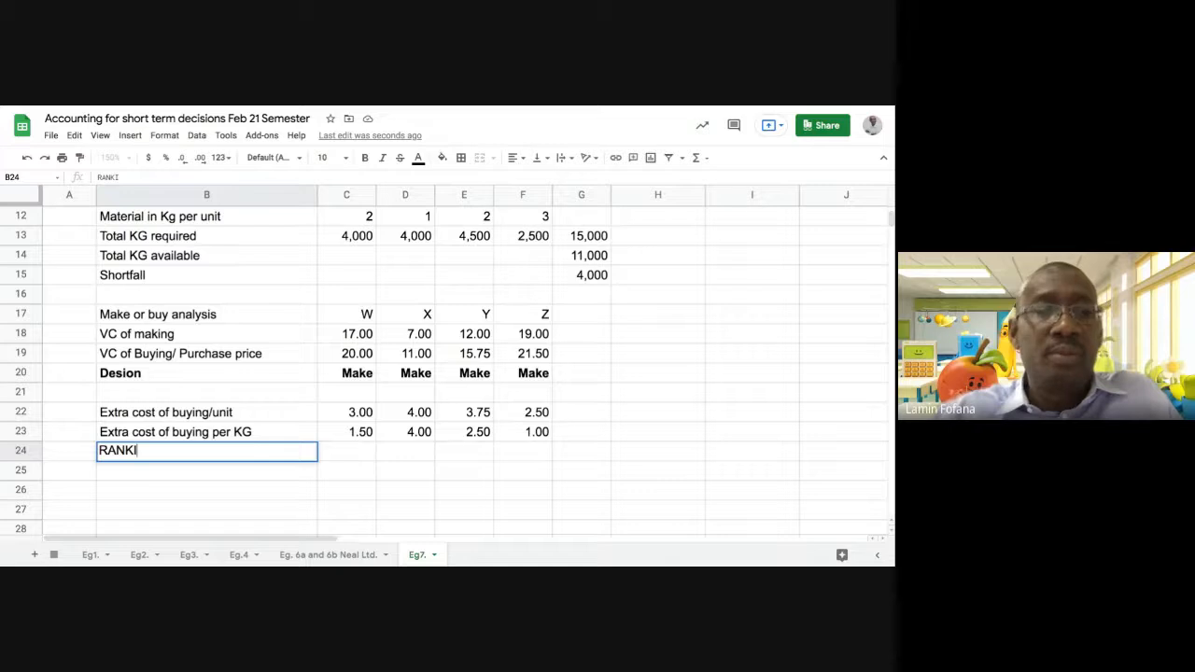
type("NG")
key("Return")
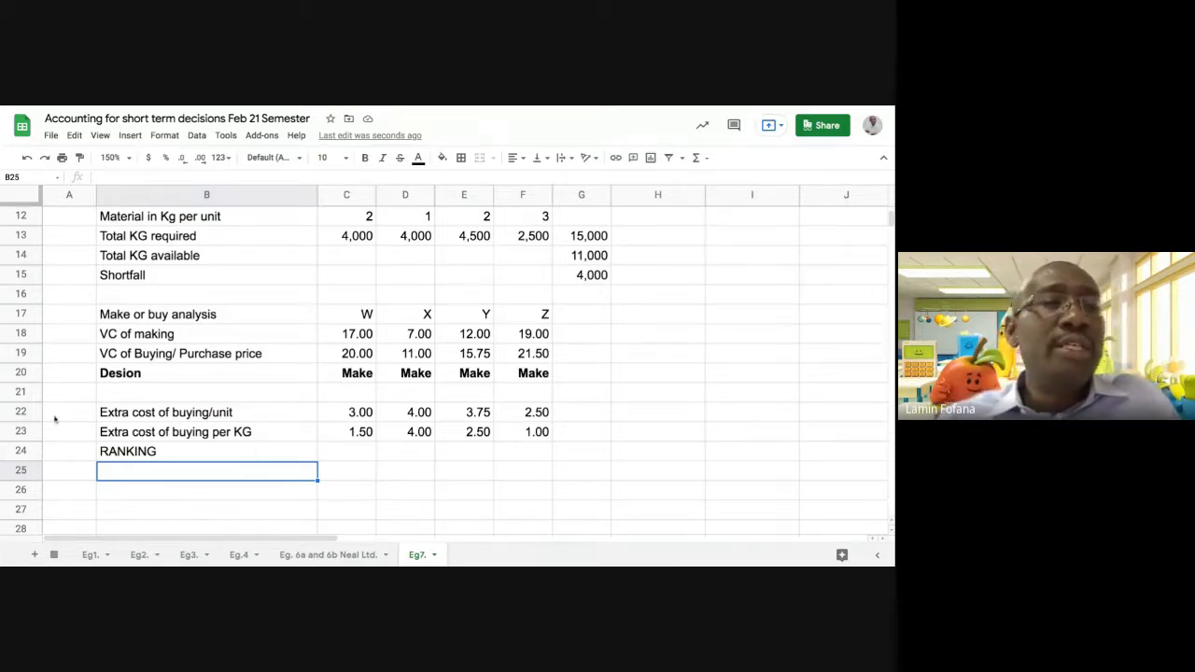
Emphasise row 23, the extra cost of buying per KG, with bold text and font size 12
left_click(29, 434)
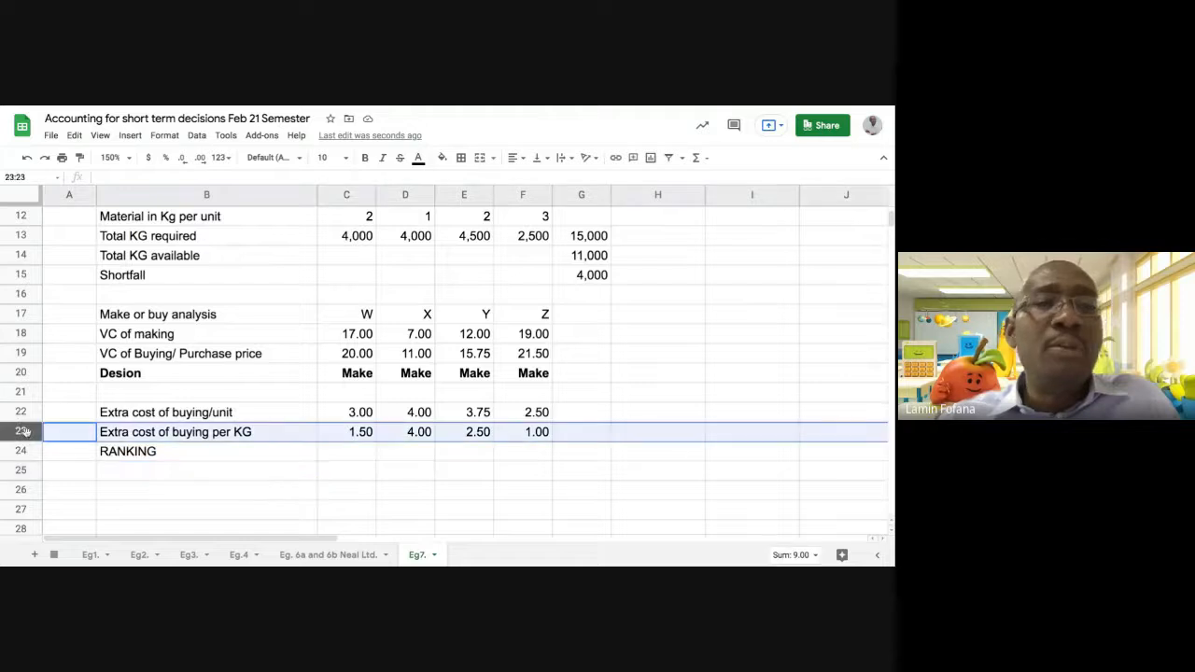
left_click(367, 158)
left_click(326, 158)
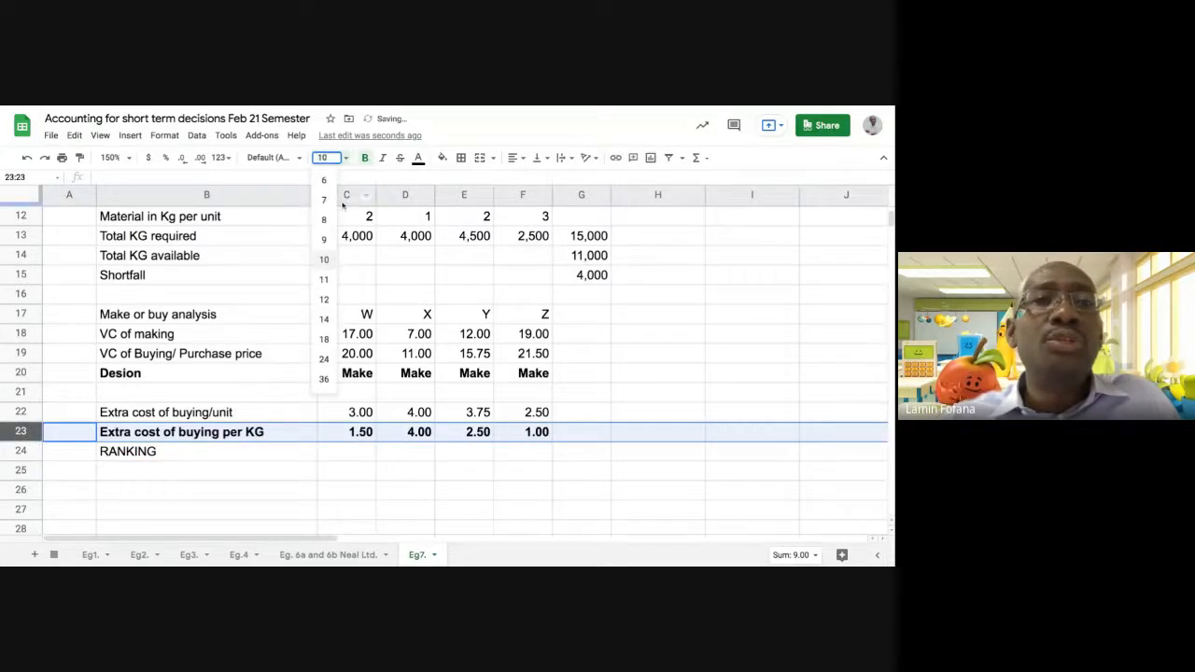
left_click(324, 319)
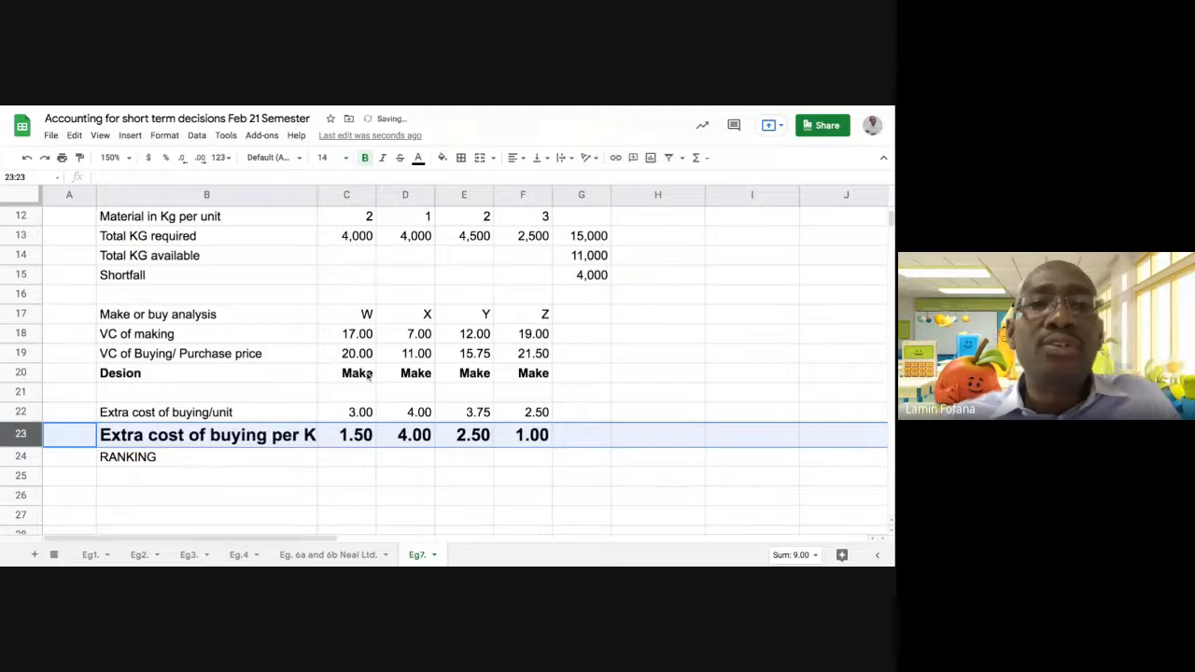
left_click(327, 158)
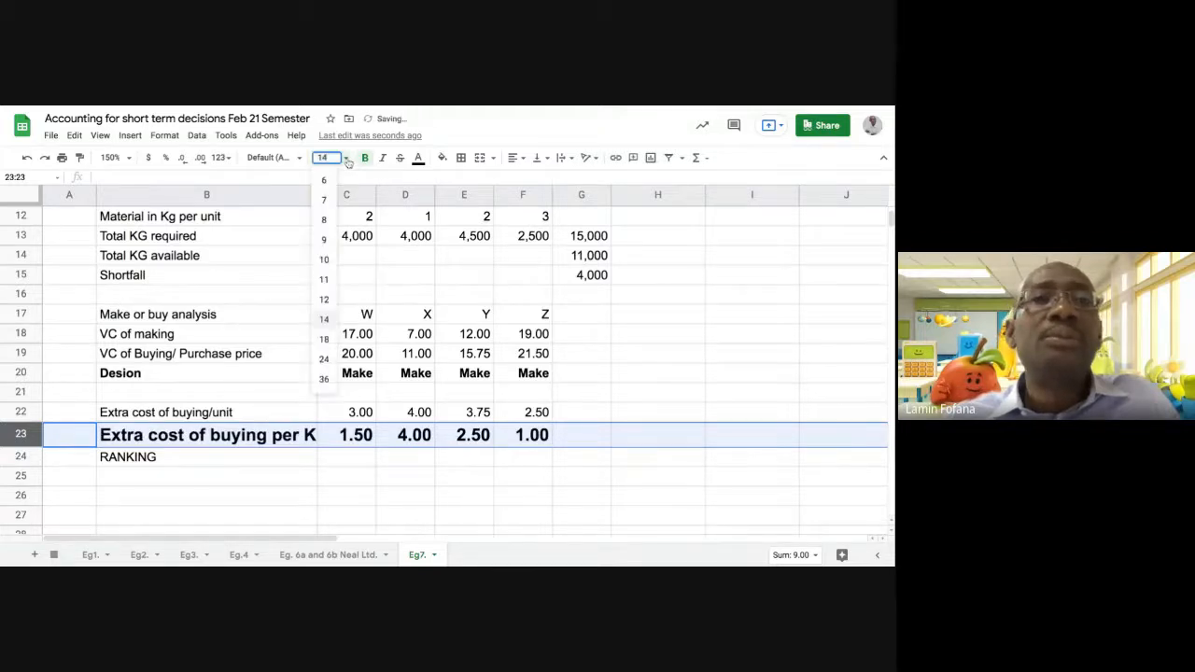
left_click(324, 300)
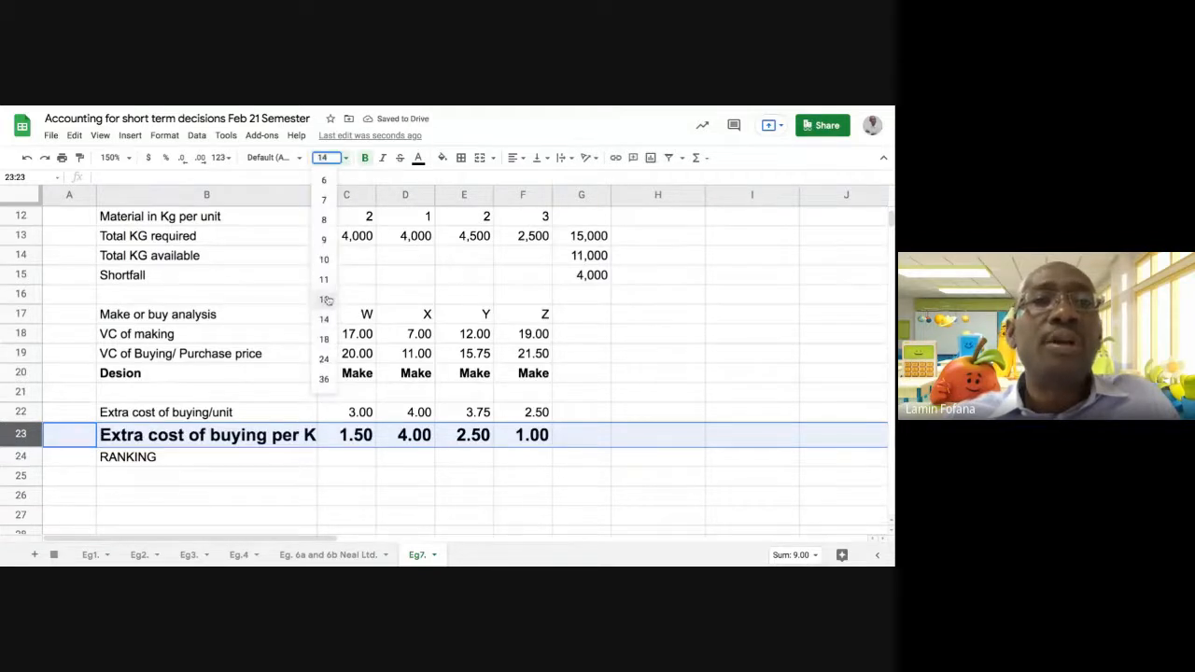
left_click(409, 476)
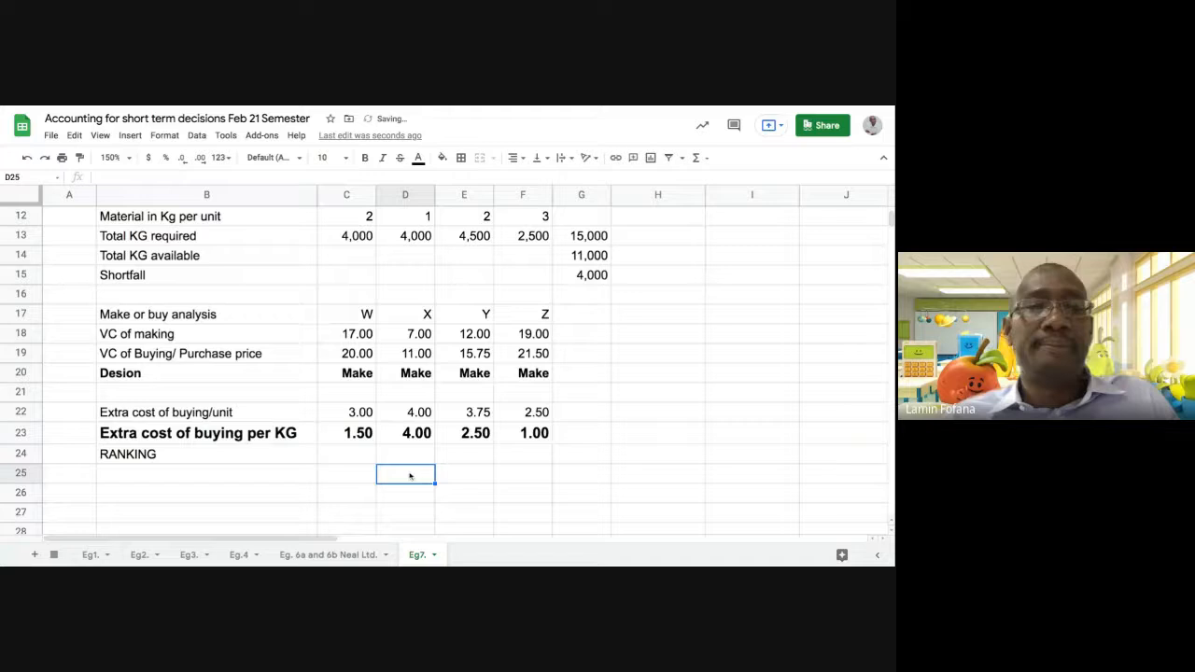
Enter the rankings in row 24 as W 3, X 1, Y 2 and Z 4, and make the whole row bold
left_click(361, 438)
left_click(399, 438)
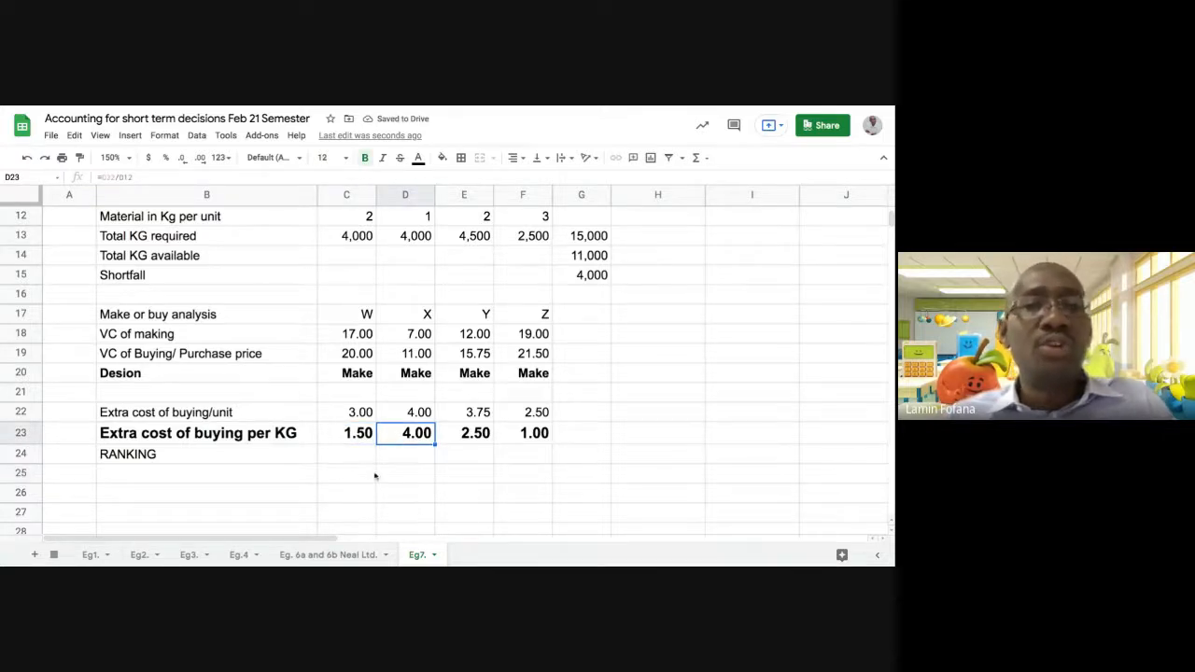
left_click(396, 456)
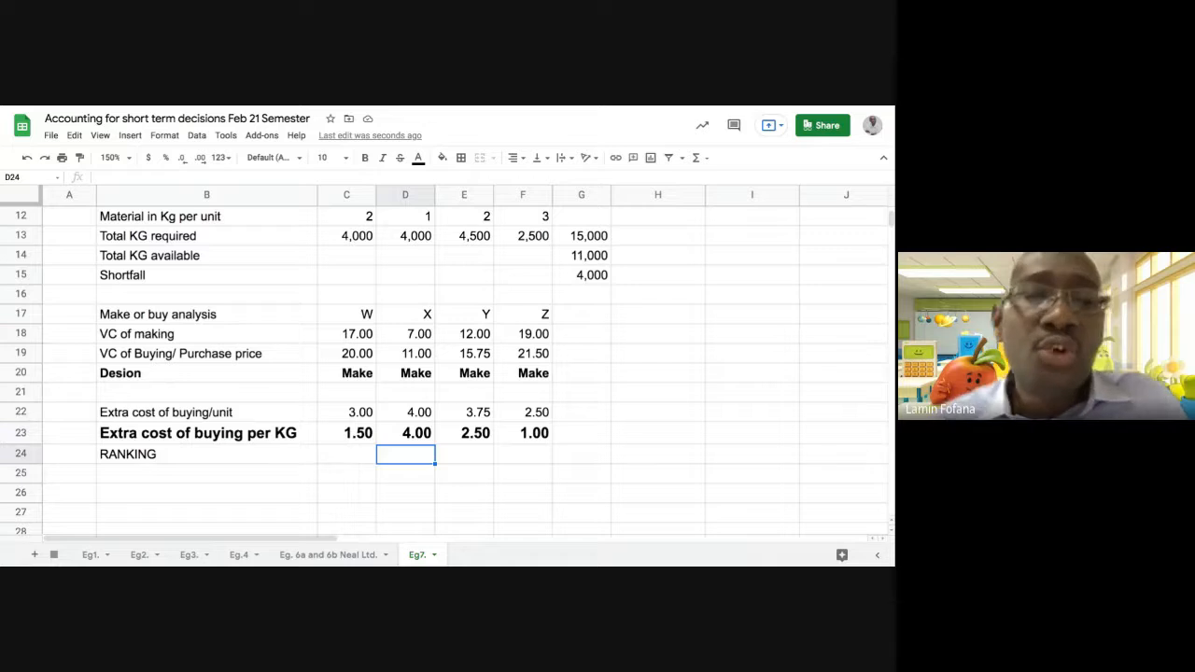
left_click(344, 457)
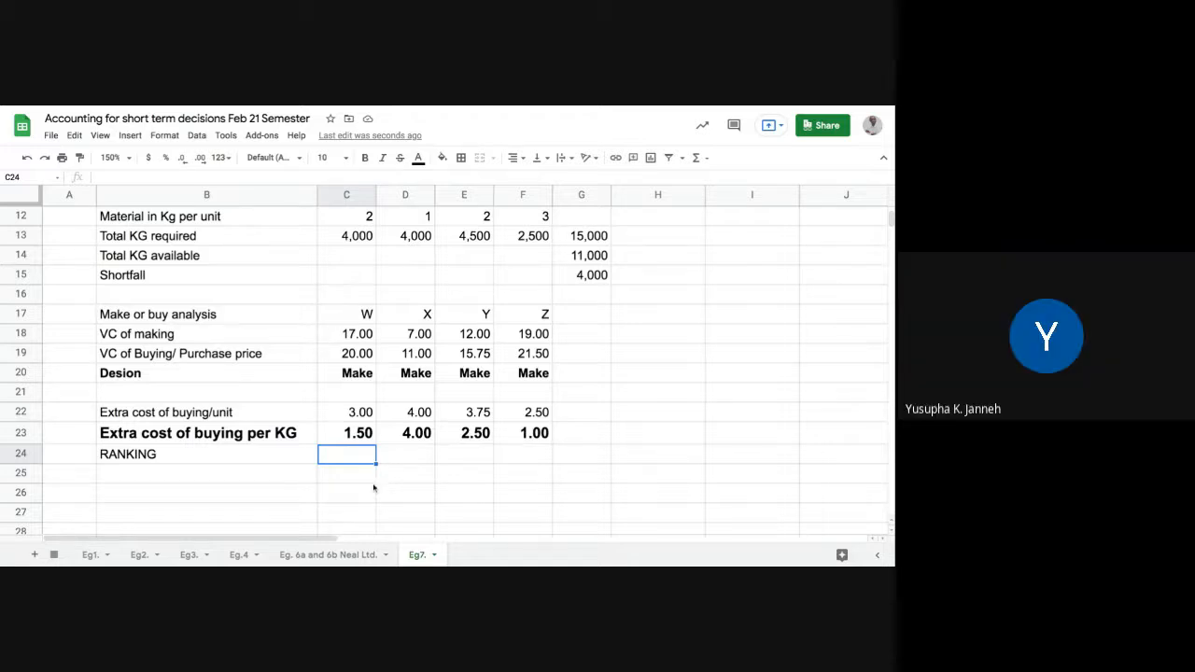
left_click(400, 455)
type("1")
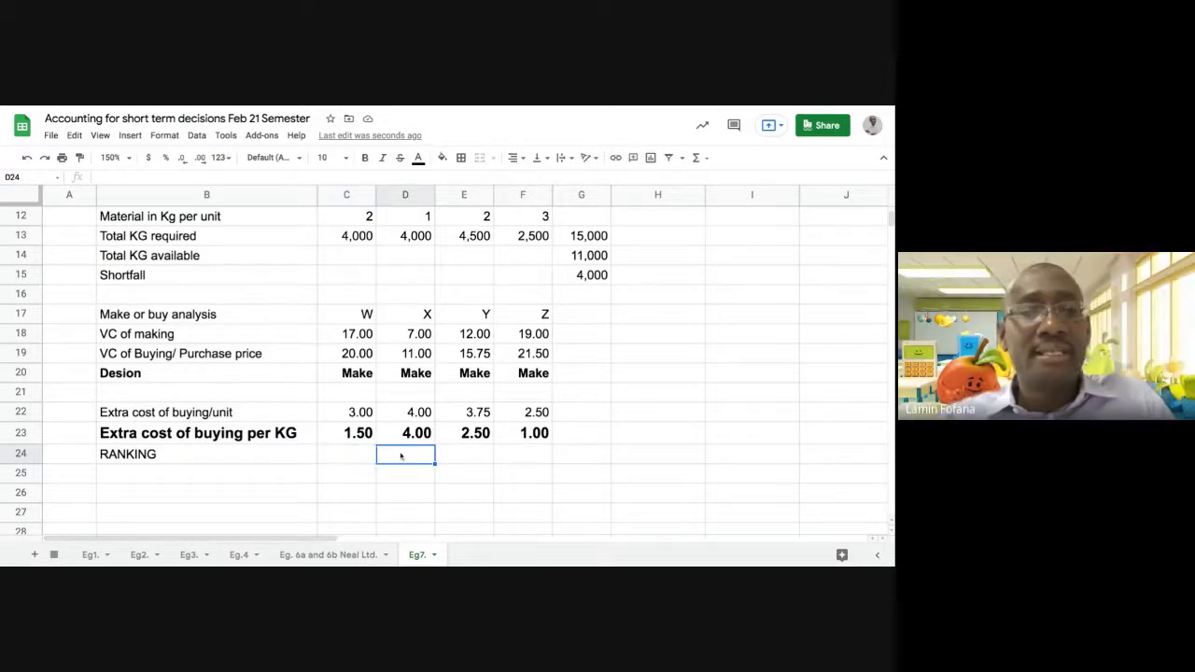
left_click(475, 455)
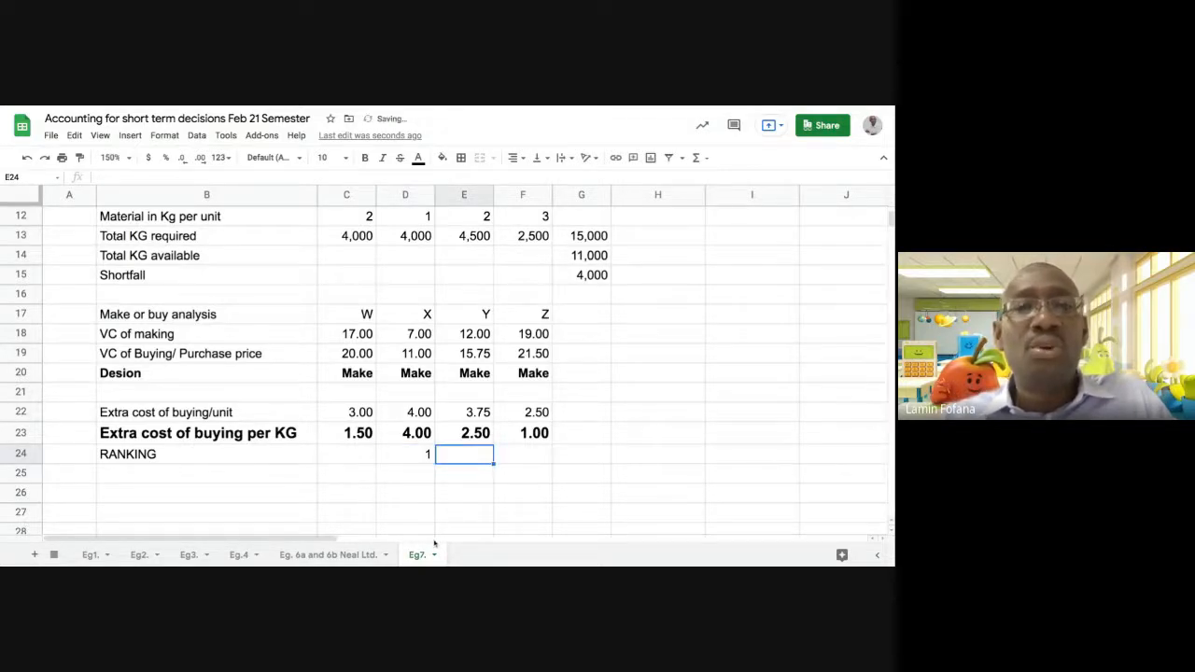
type("2")
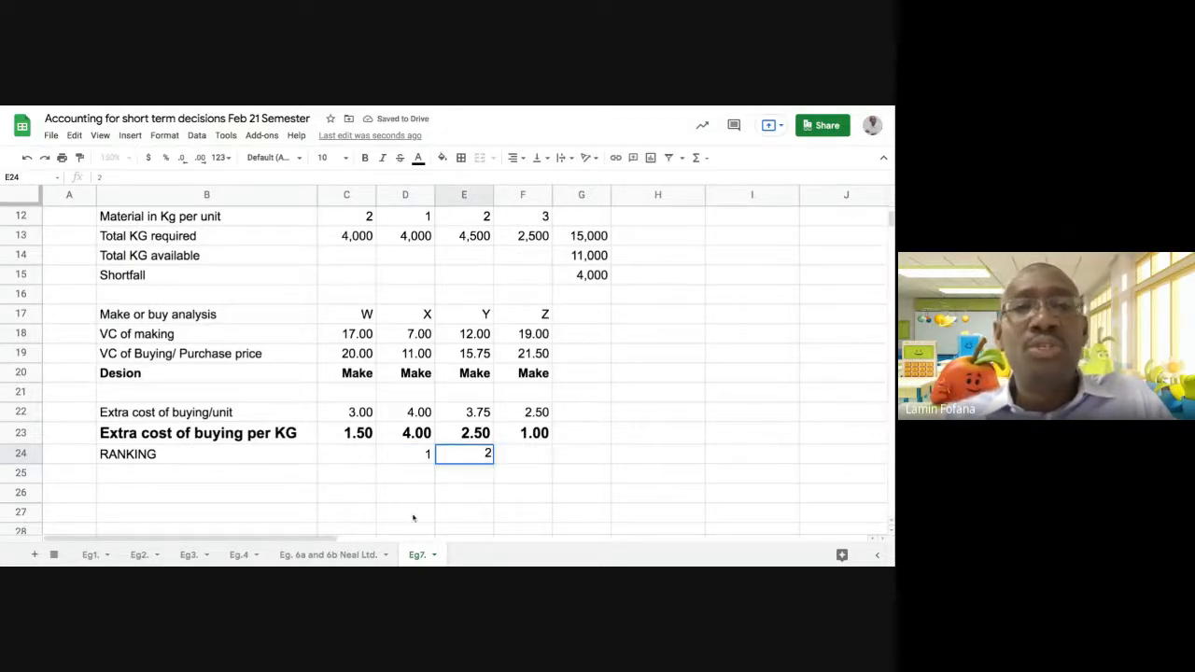
left_click(349, 454)
type("3")
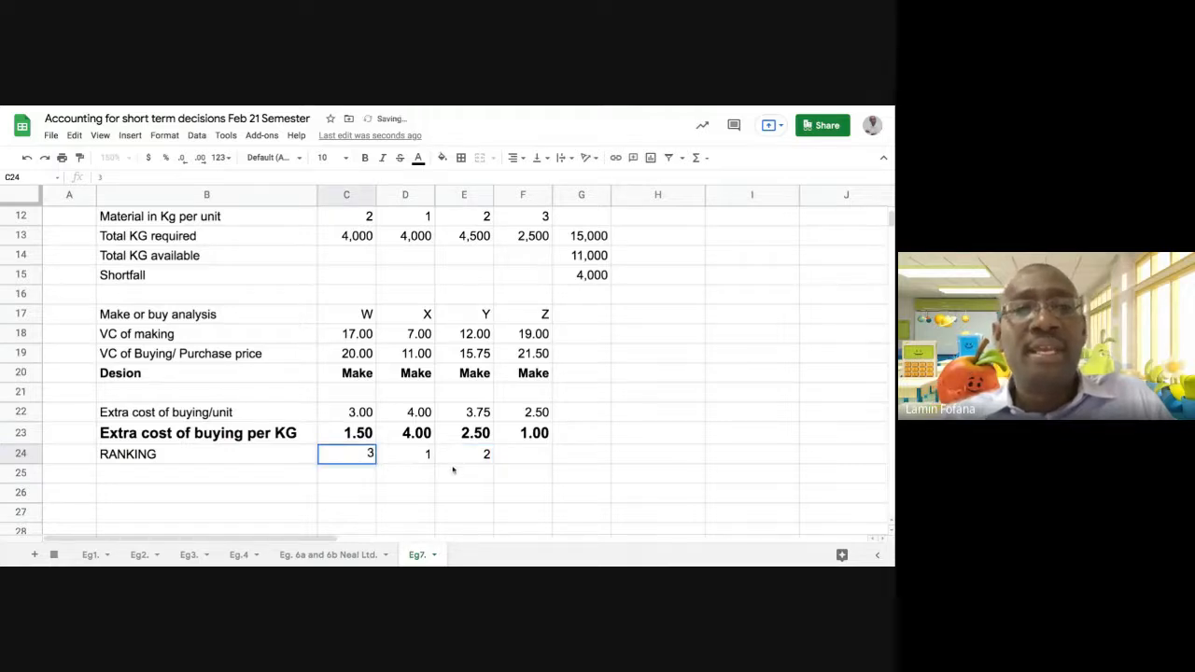
left_click(527, 456)
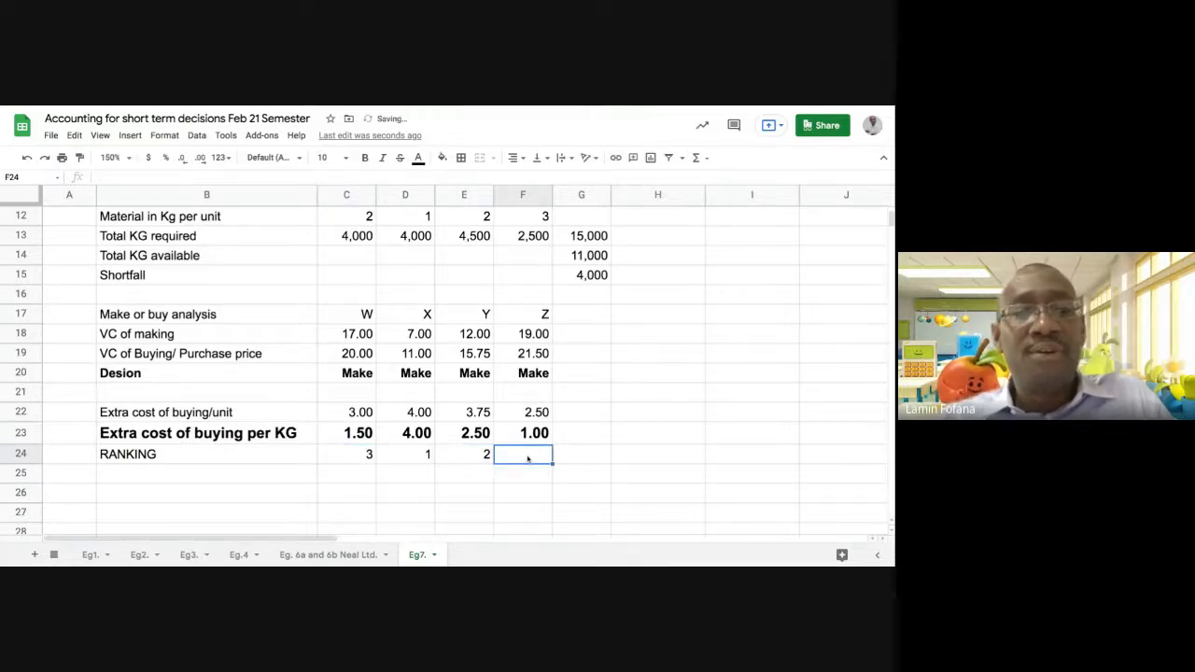
type("4")
key("Return")
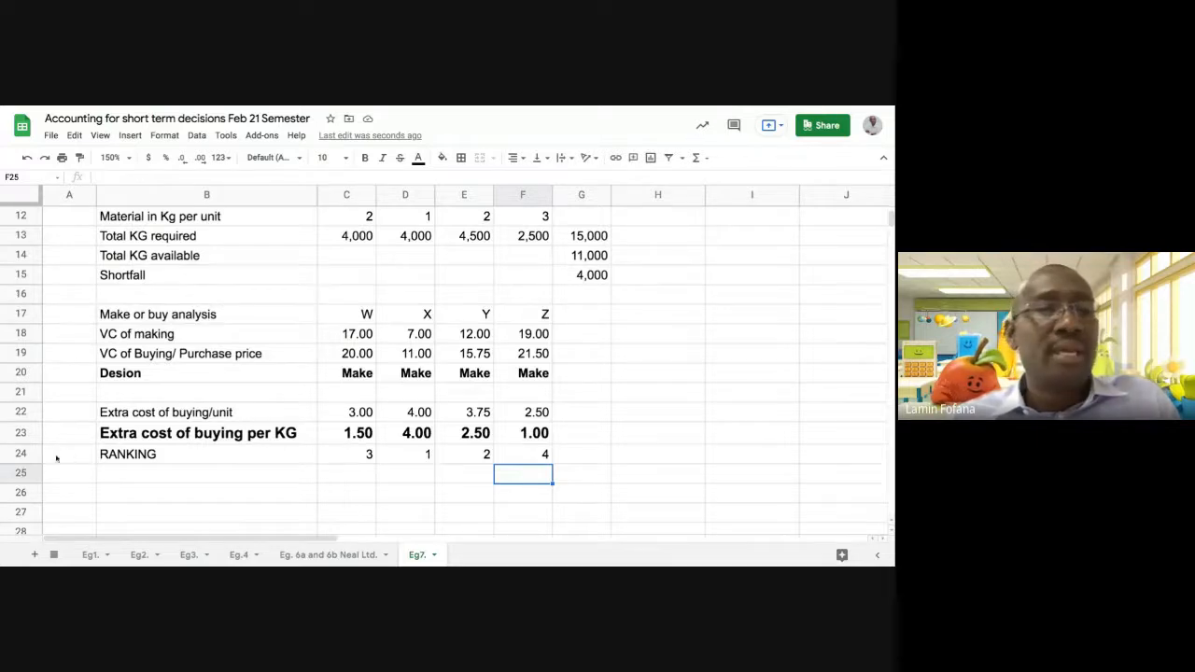
left_click(21, 454)
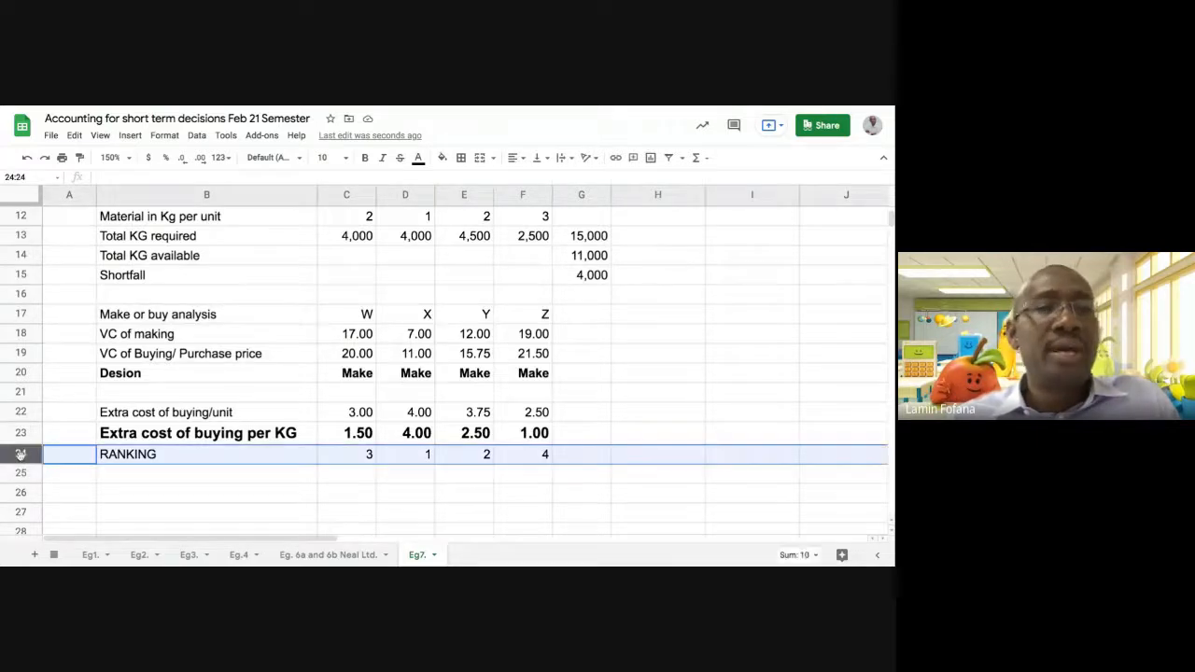
left_click(364, 157)
Enter the section heading "OPTIMUM PRODUCTION PLAN AND PROFIT STATEMENT" in B26
scroll(261, 458, "down", 2)
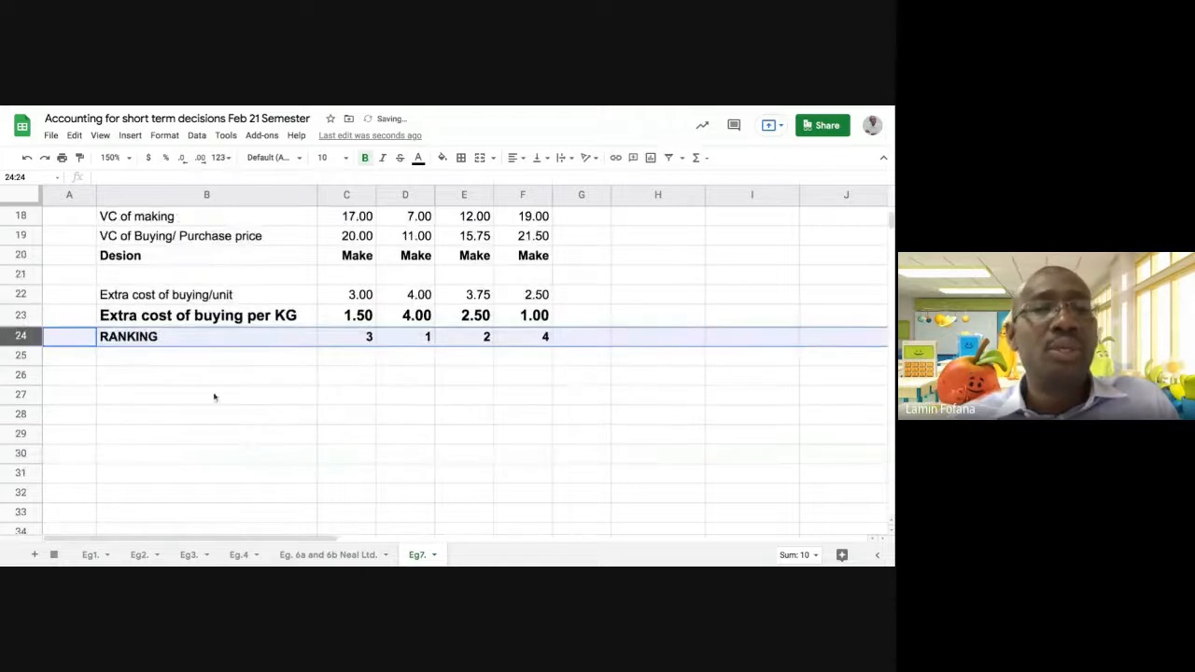
left_click(190, 377)
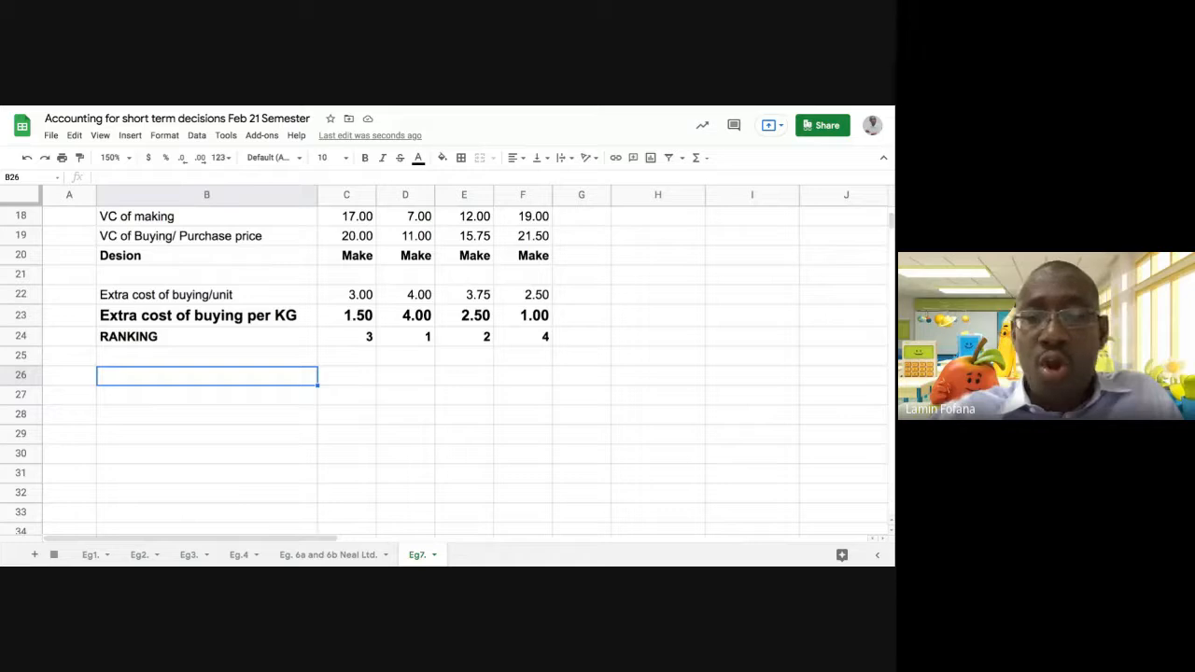
type("OPTIMUM")
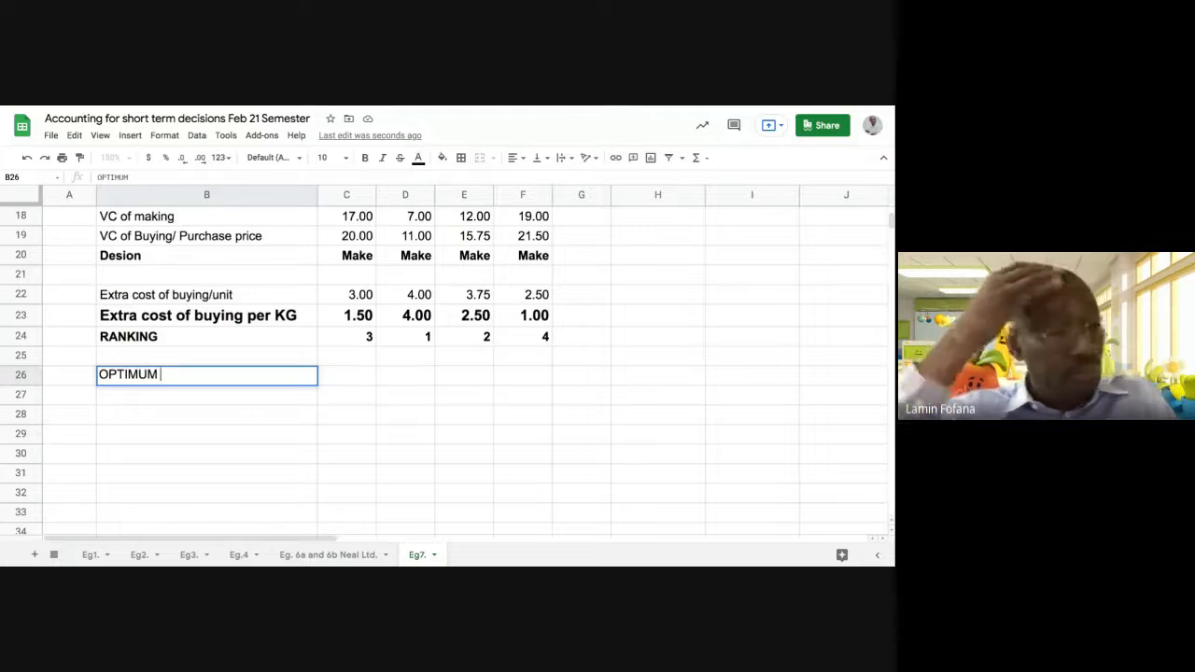
type("PR")
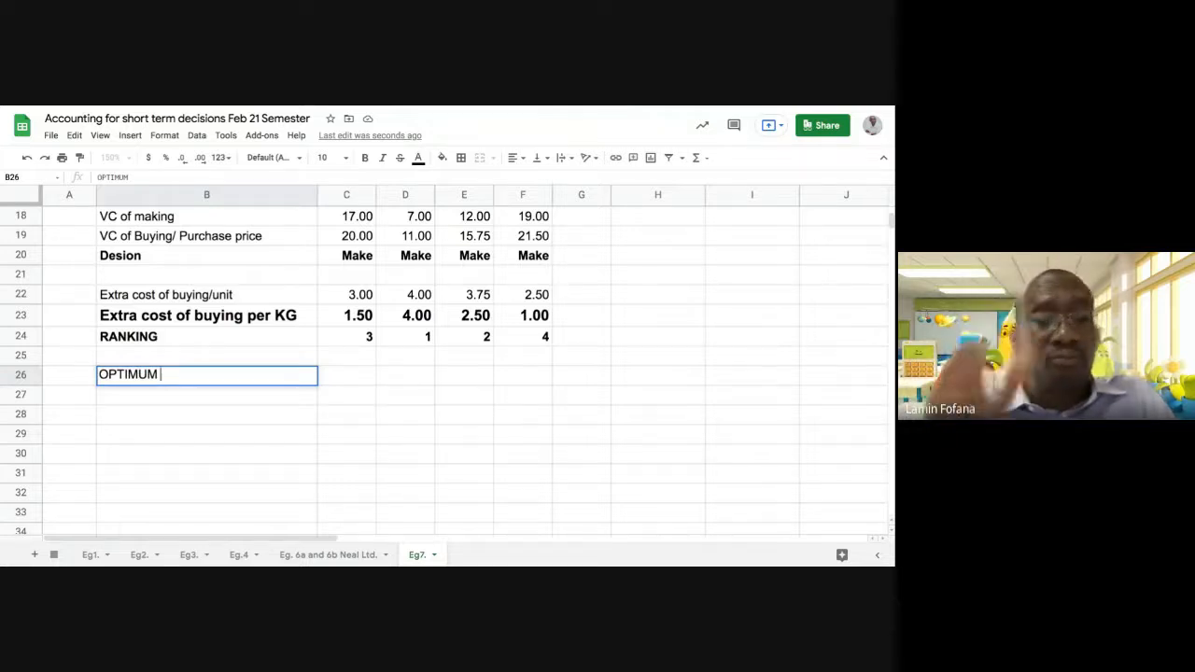
type("OD")
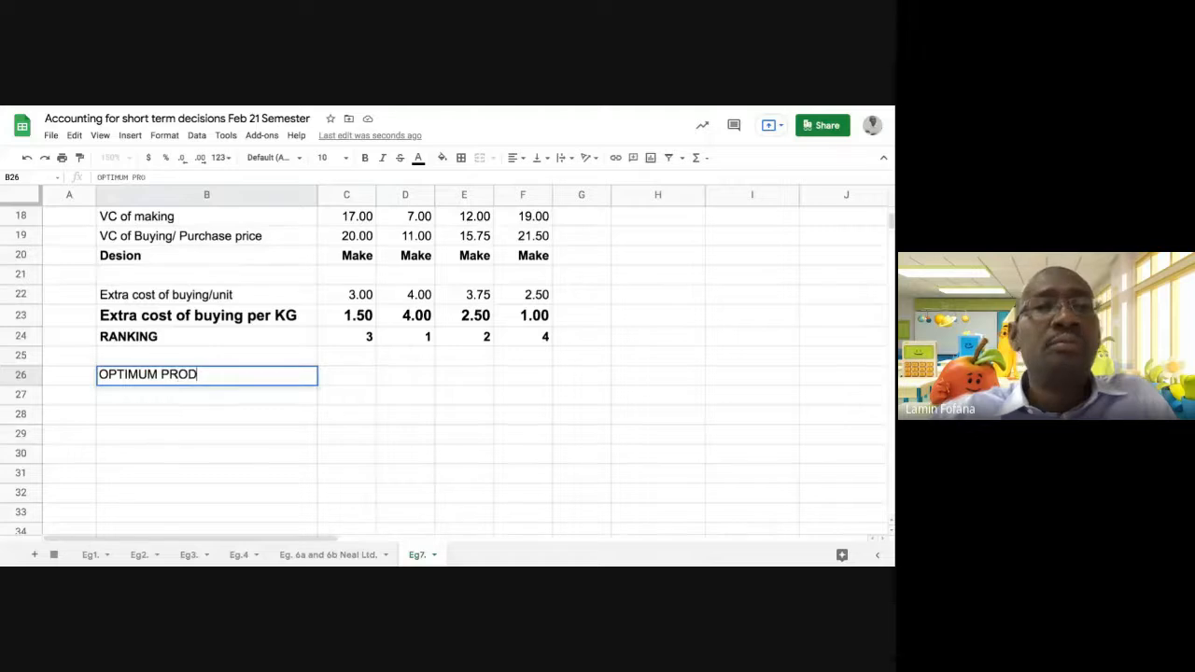
type("UCTIO")
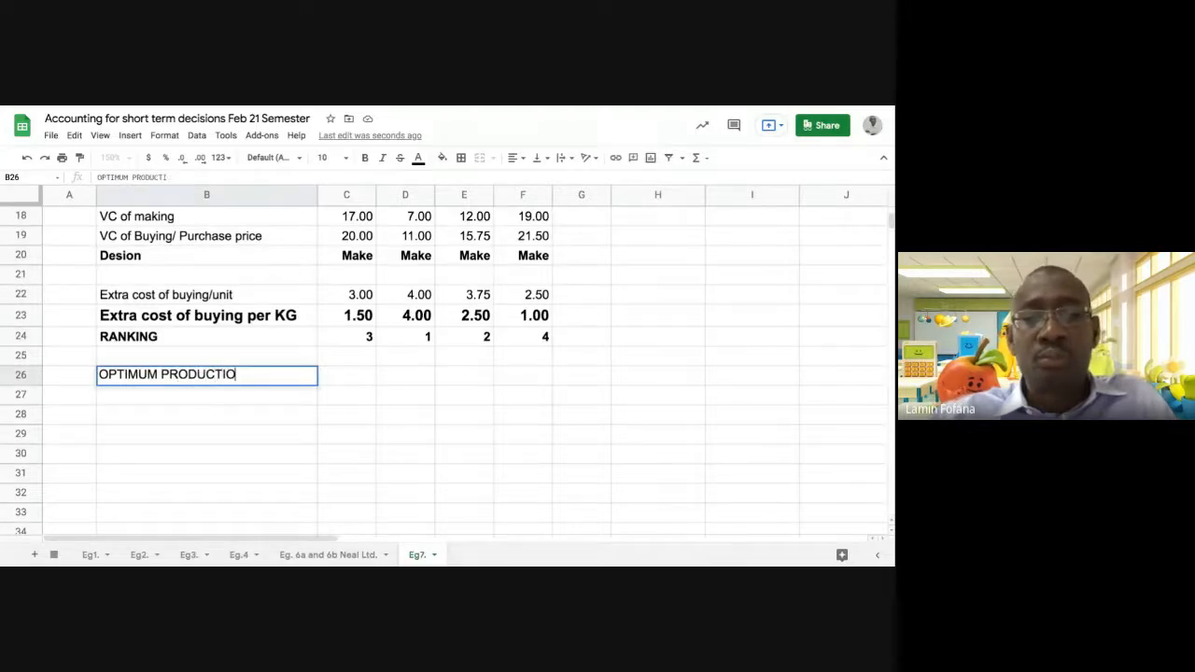
type("N PLAN ")
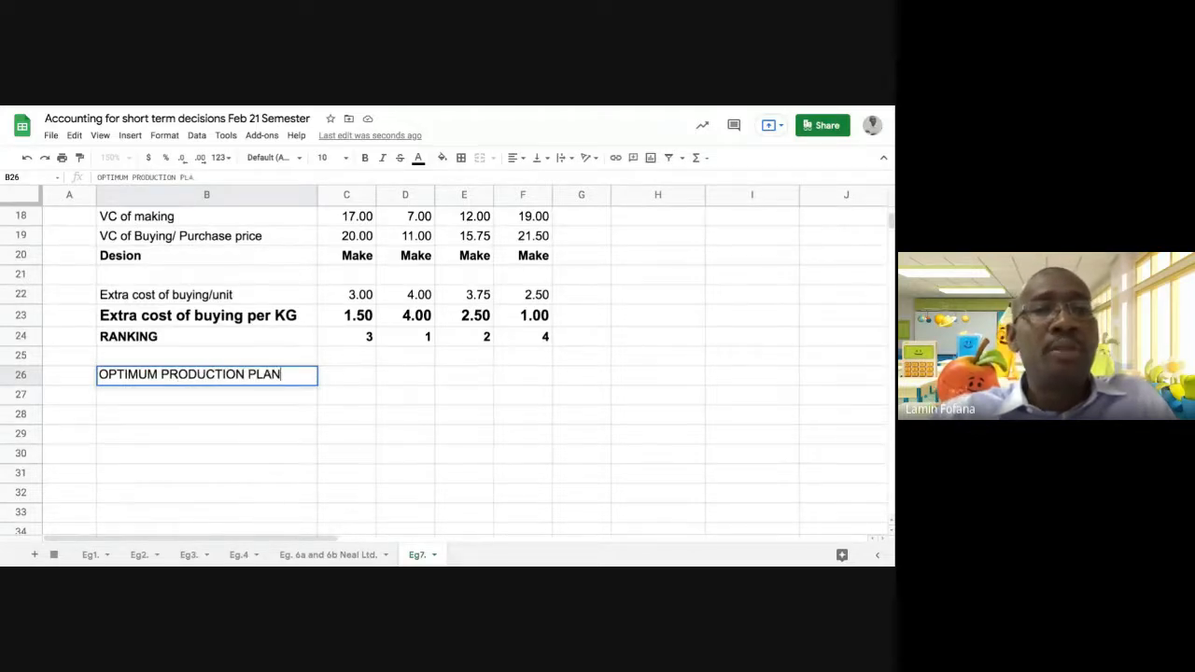
type("AND")
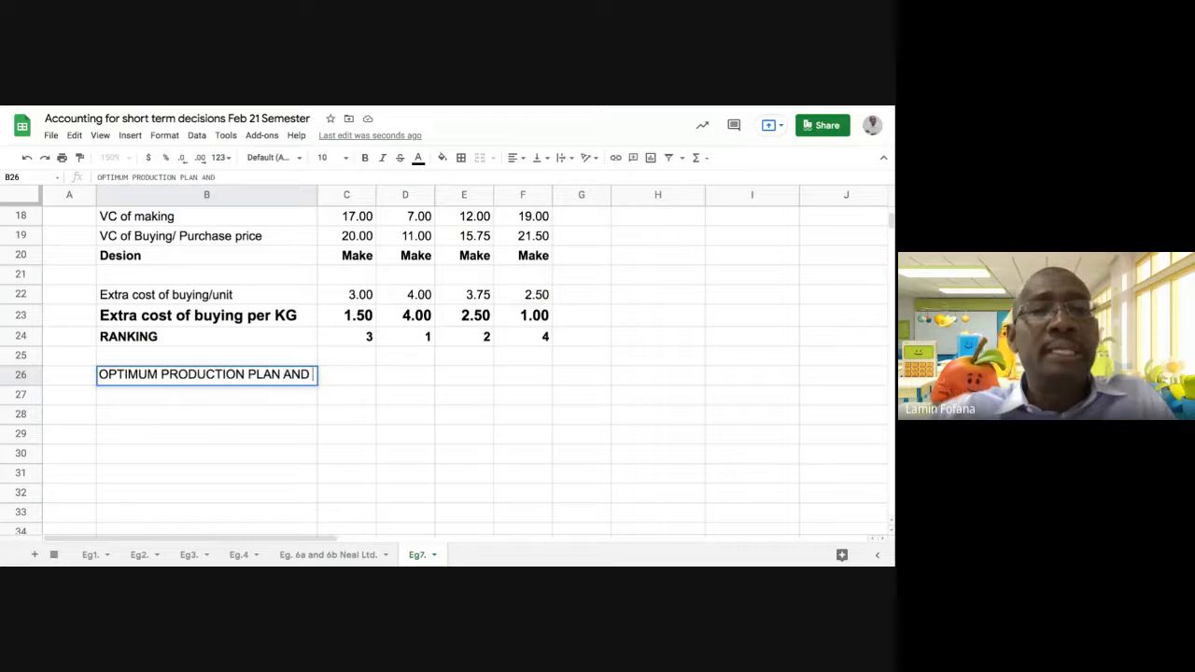
type(" PRO")
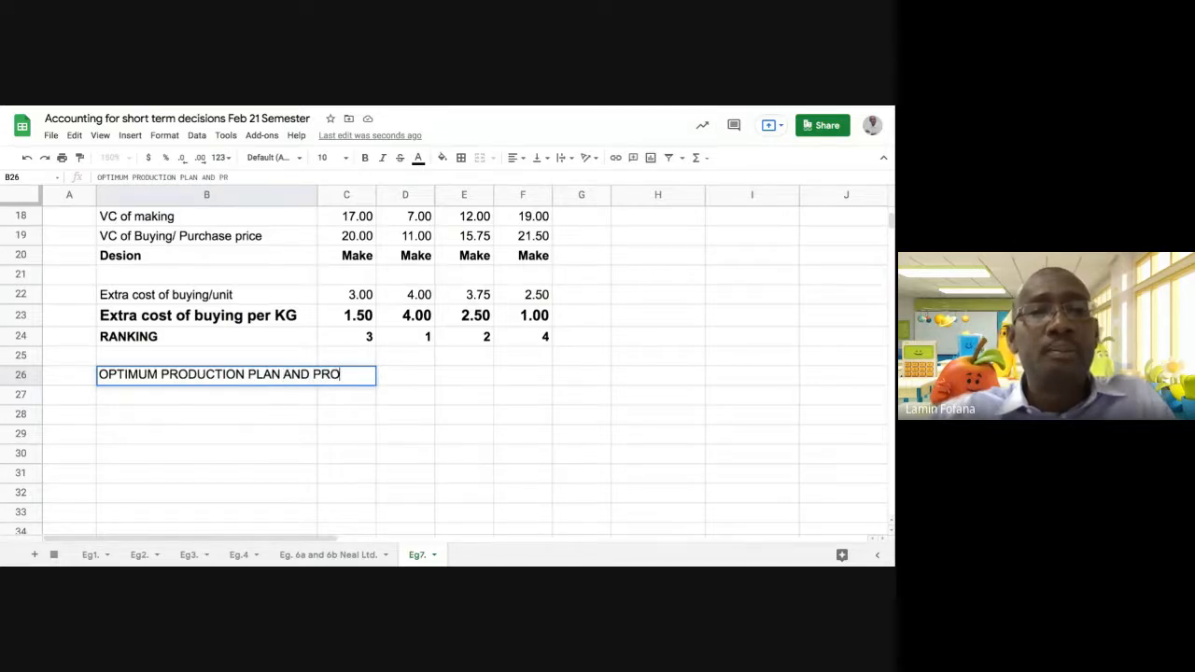
type("FIT STAT")
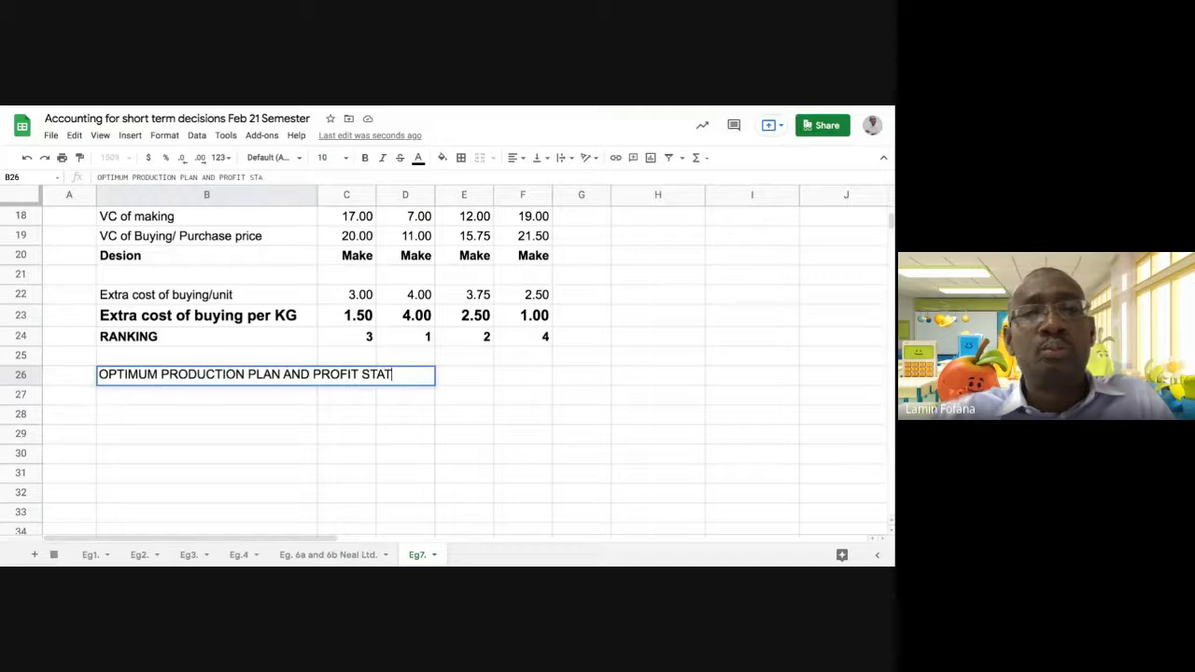
type("EMENT")
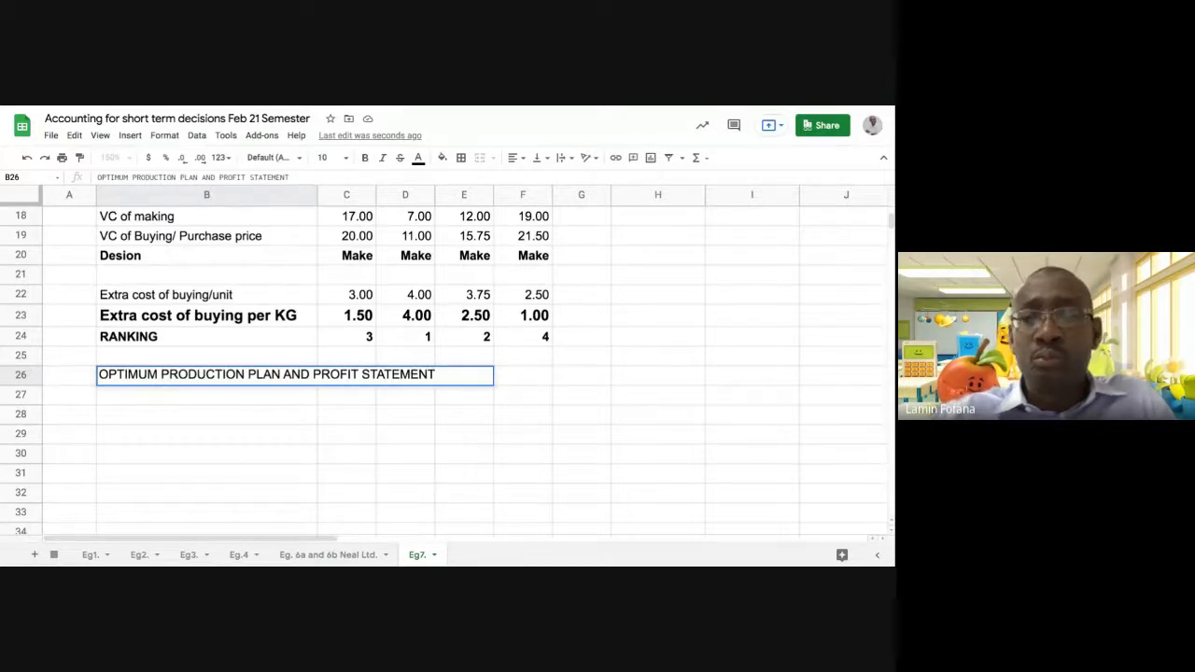
key("Return")
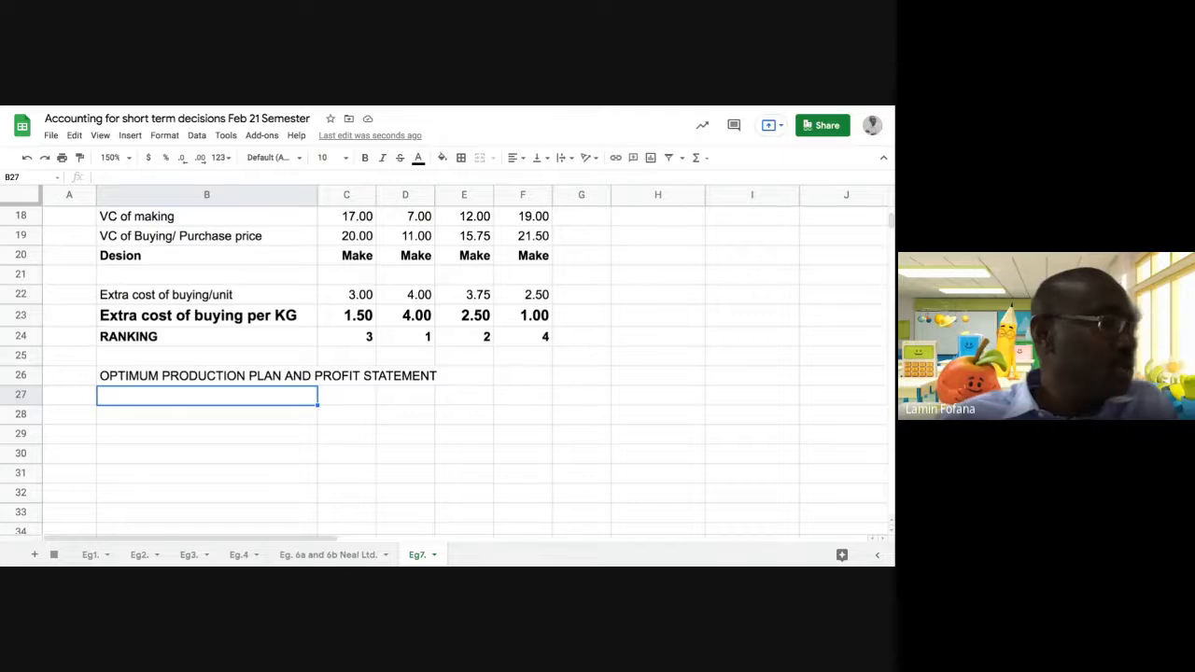
Enter the column heading "Product" in B28 to start the production plan table
left_click(168, 420)
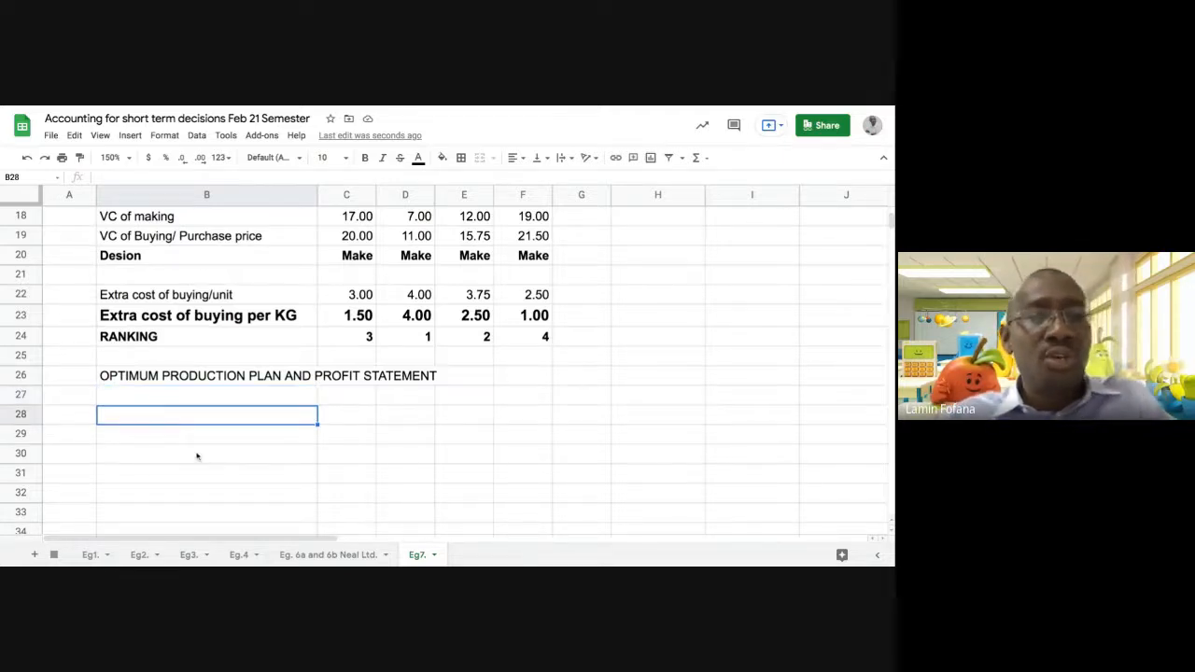
type("Pro")
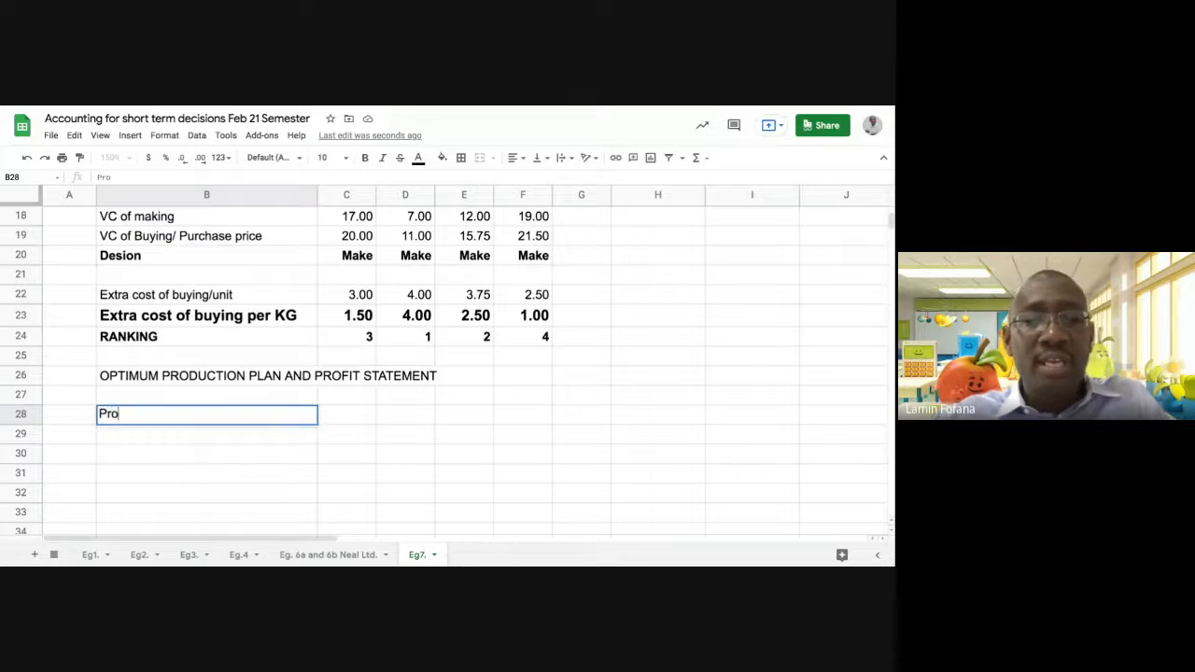
type("duct")
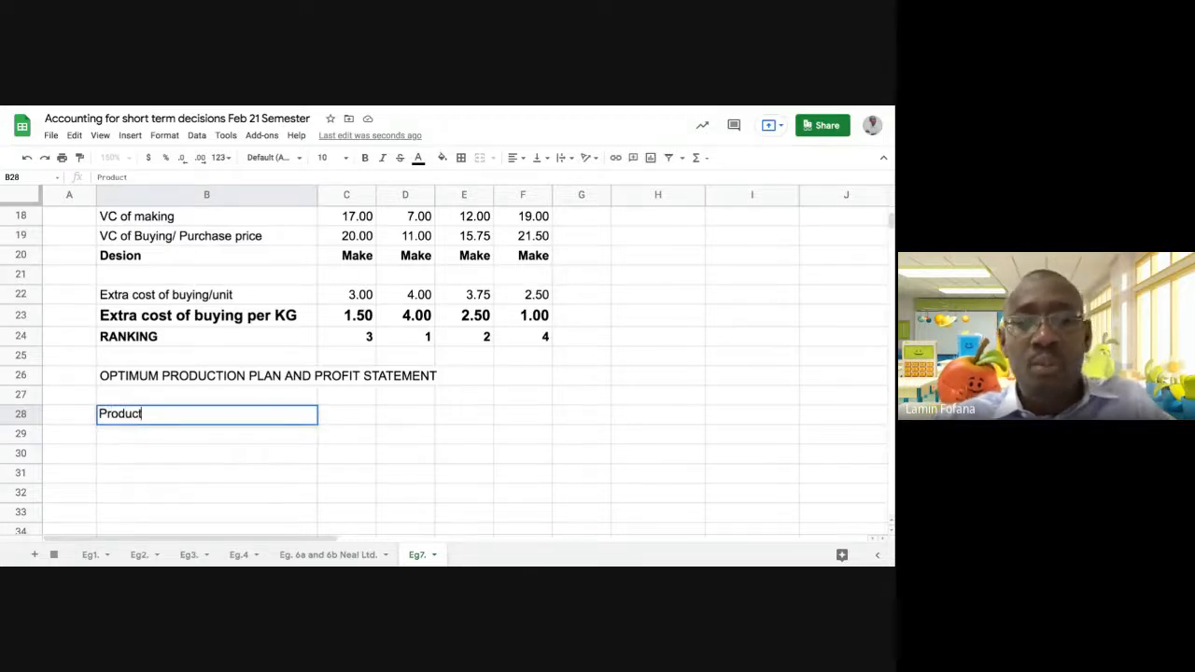
key("Tab")
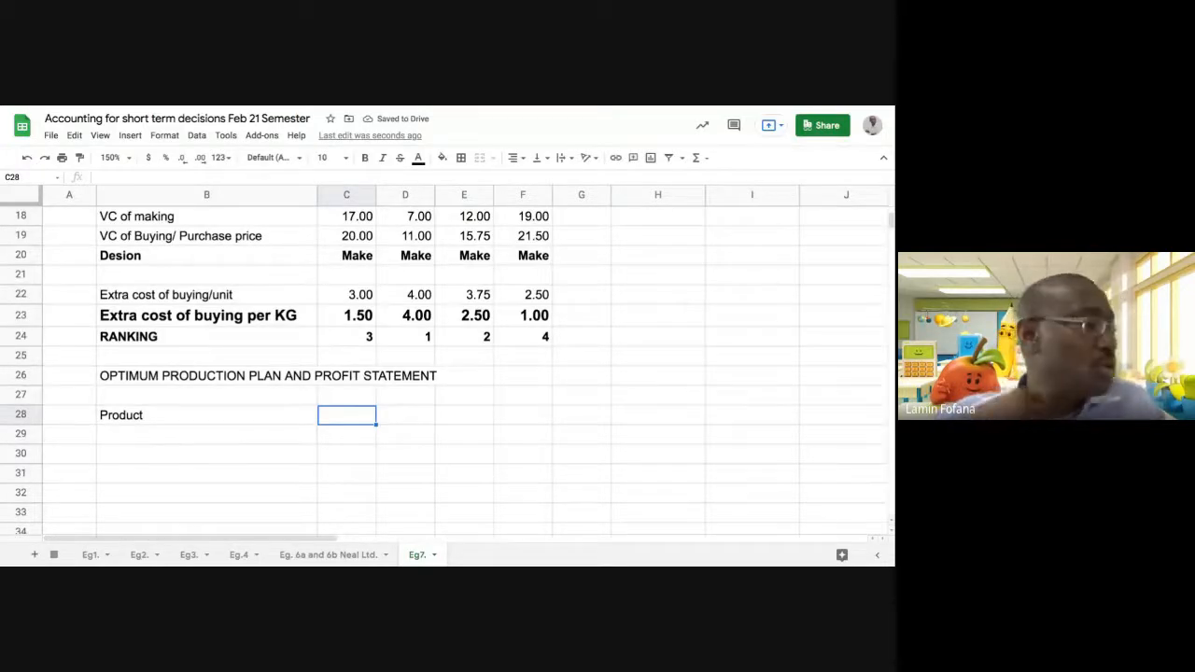
Enter the column headings "Units" in C28 and "Materials in Kg." in D28
type("Uni")
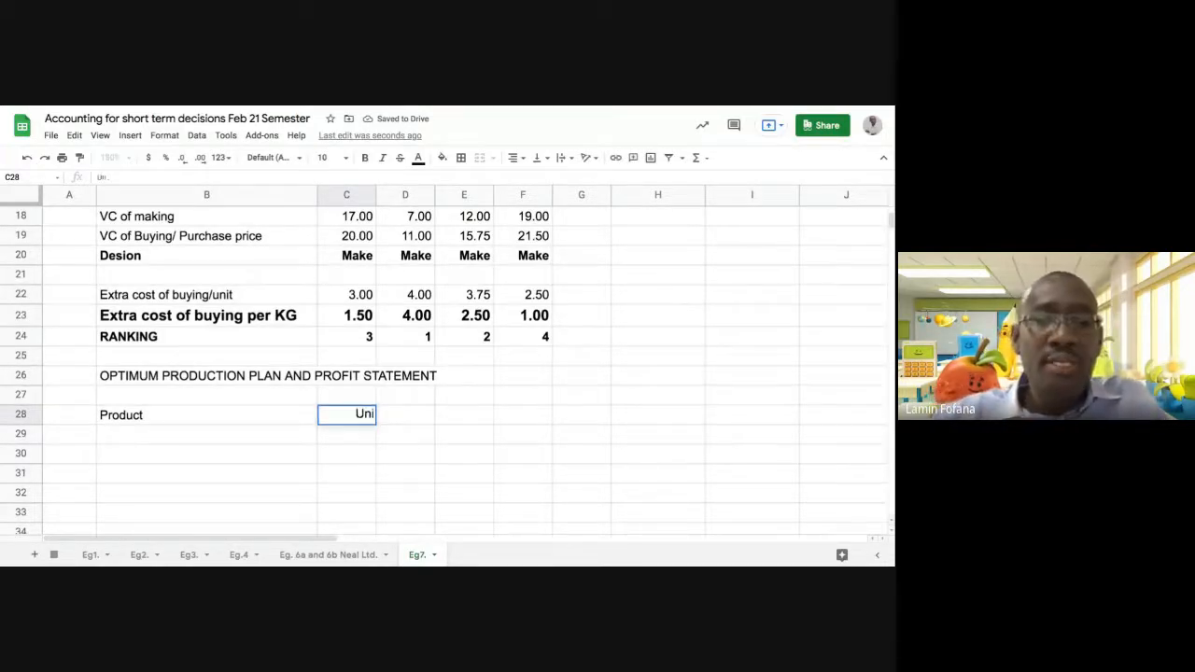
type("ts")
key("Return")
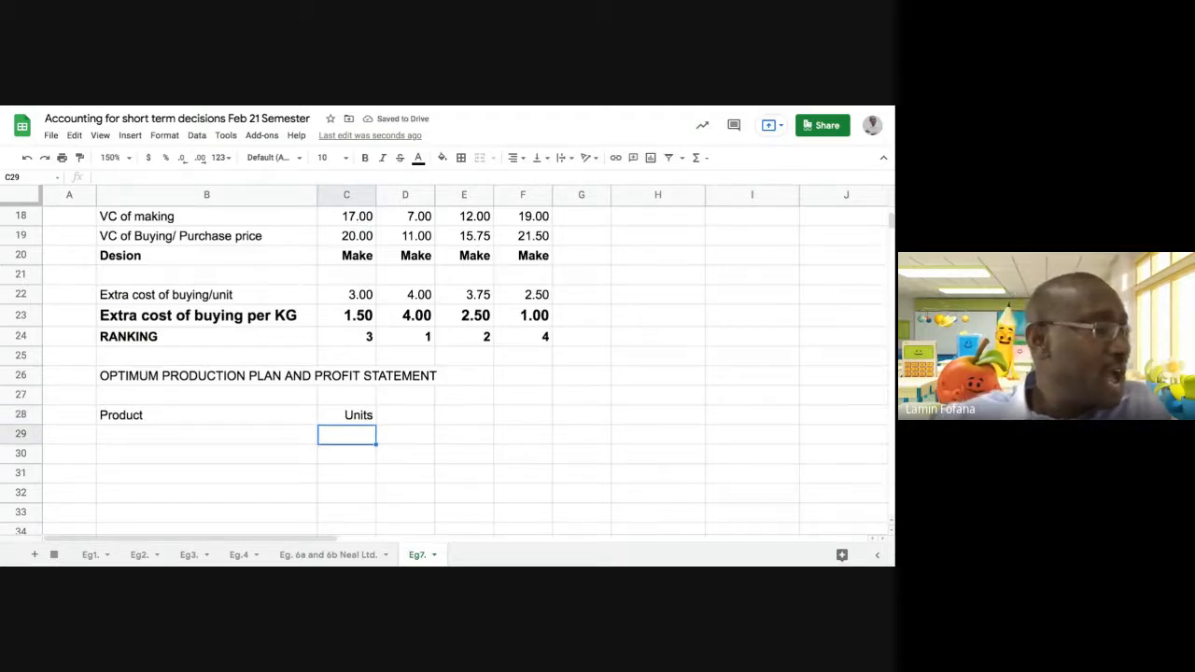
left_click(412, 418)
type("M")
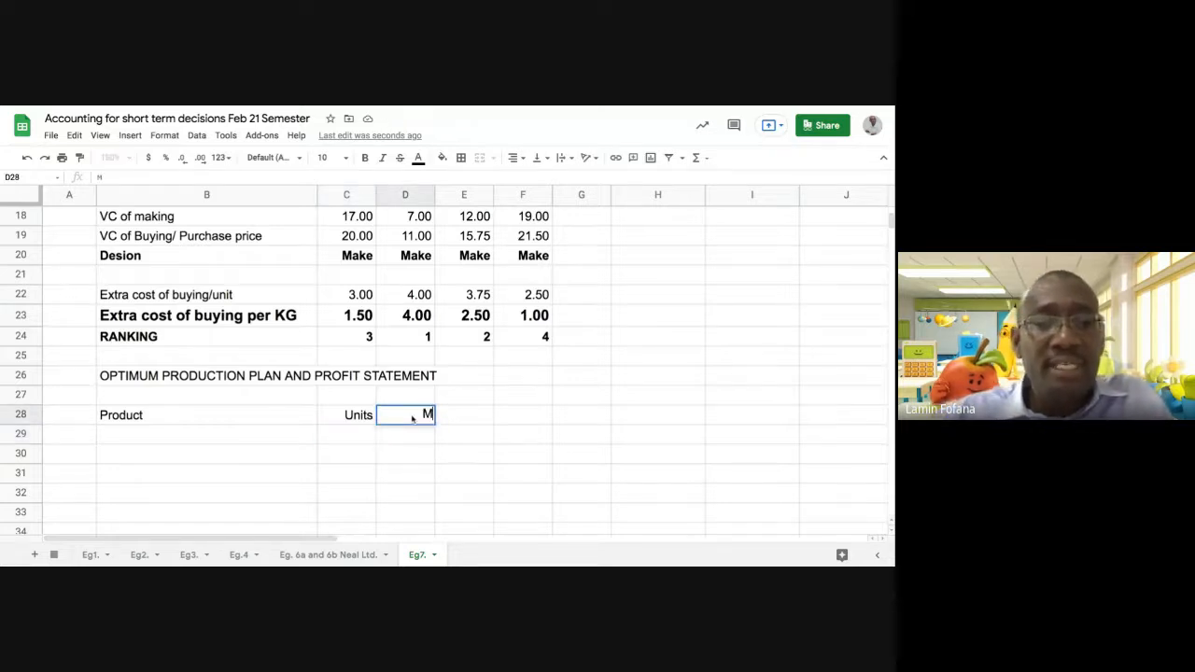
type("aterials ")
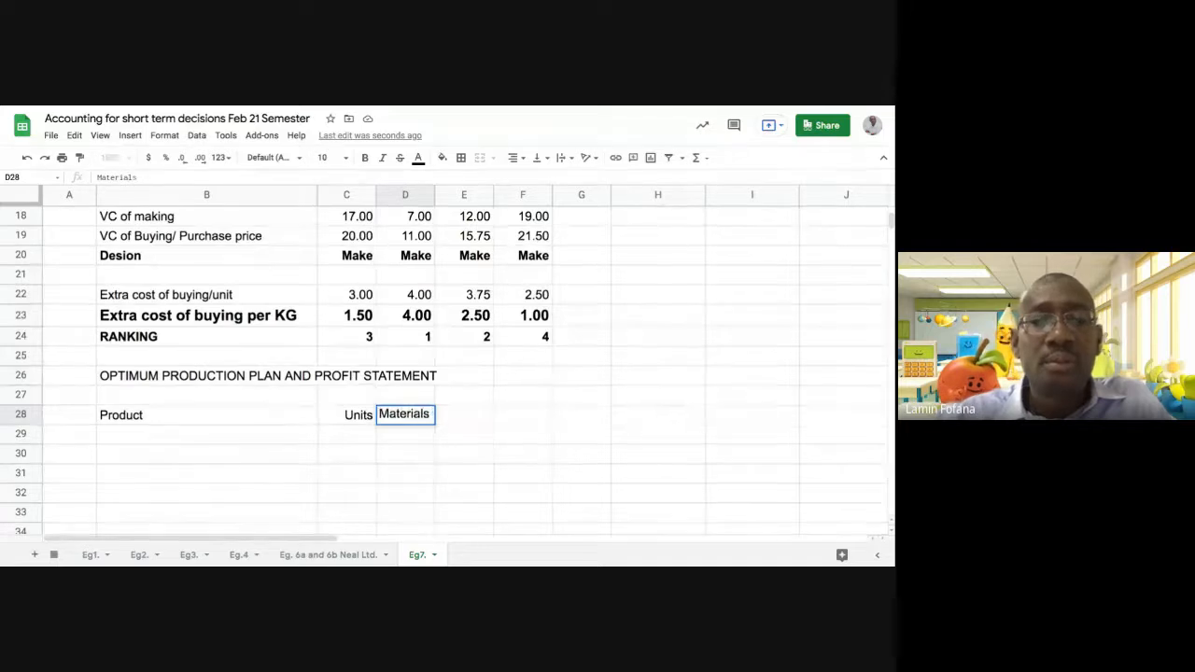
type("in Kg")
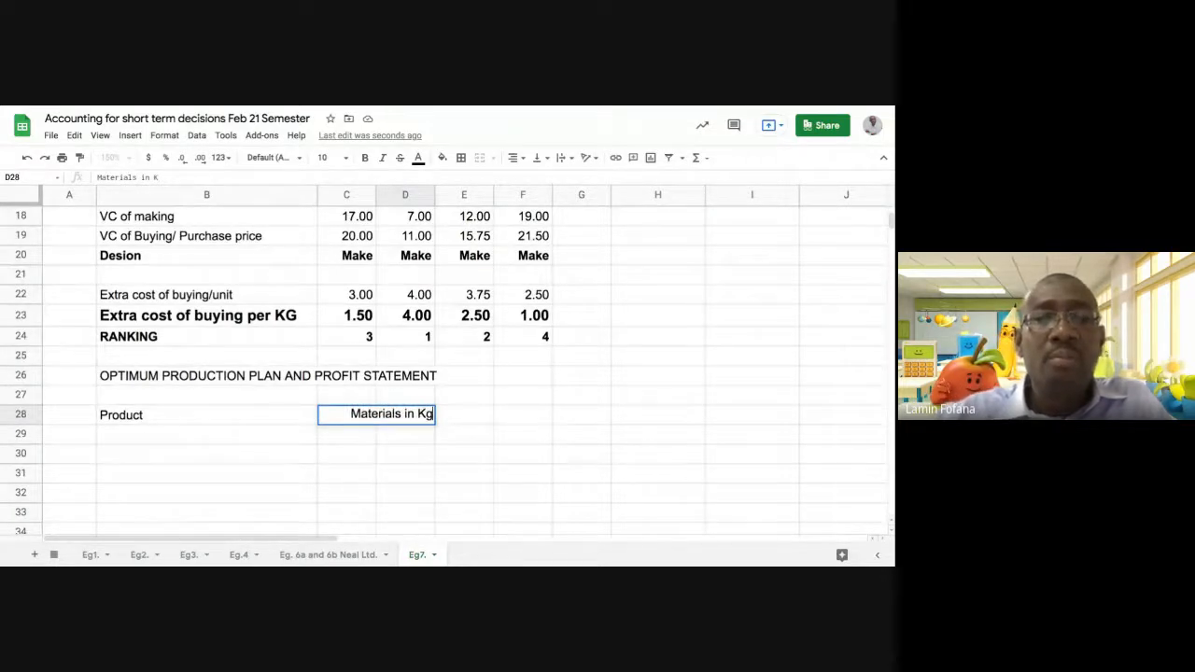
type(".")
key("Return")
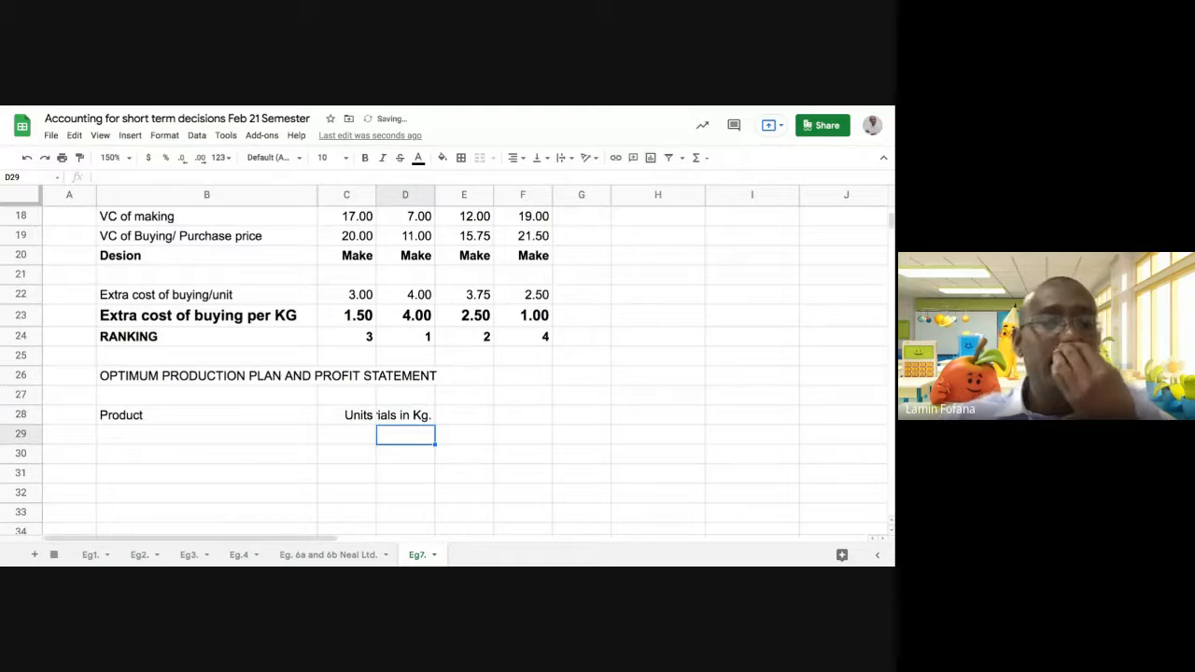
Wrap the text of the "Materials in Kg." heading in D28
left_click(402, 418)
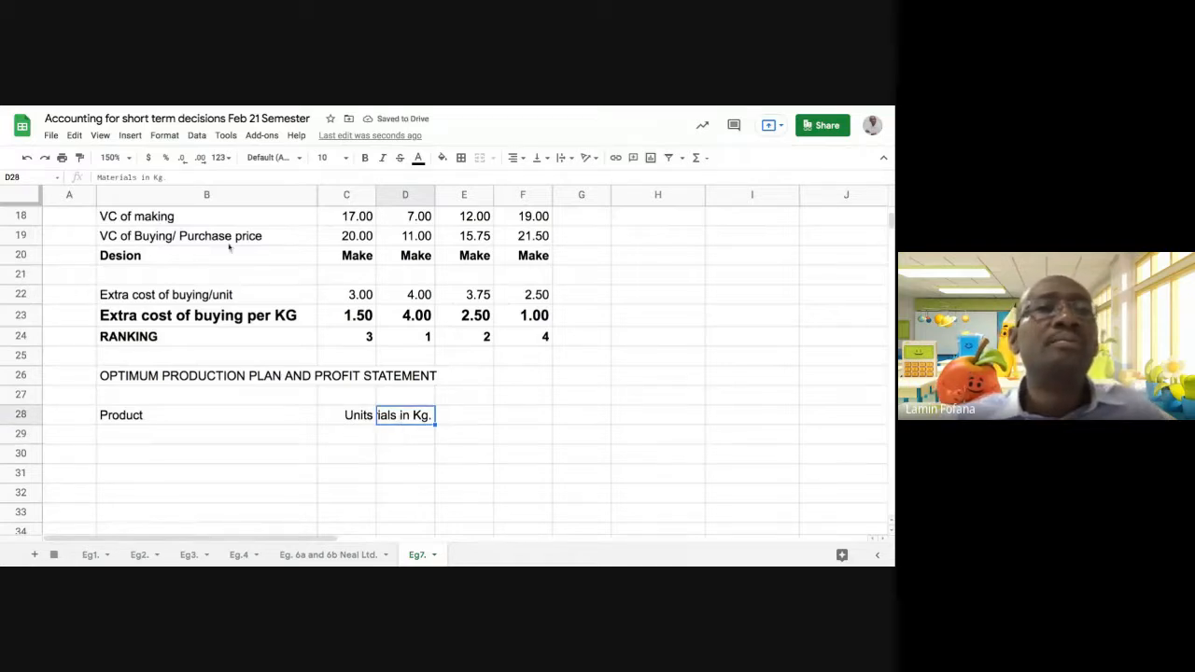
left_click(164, 136)
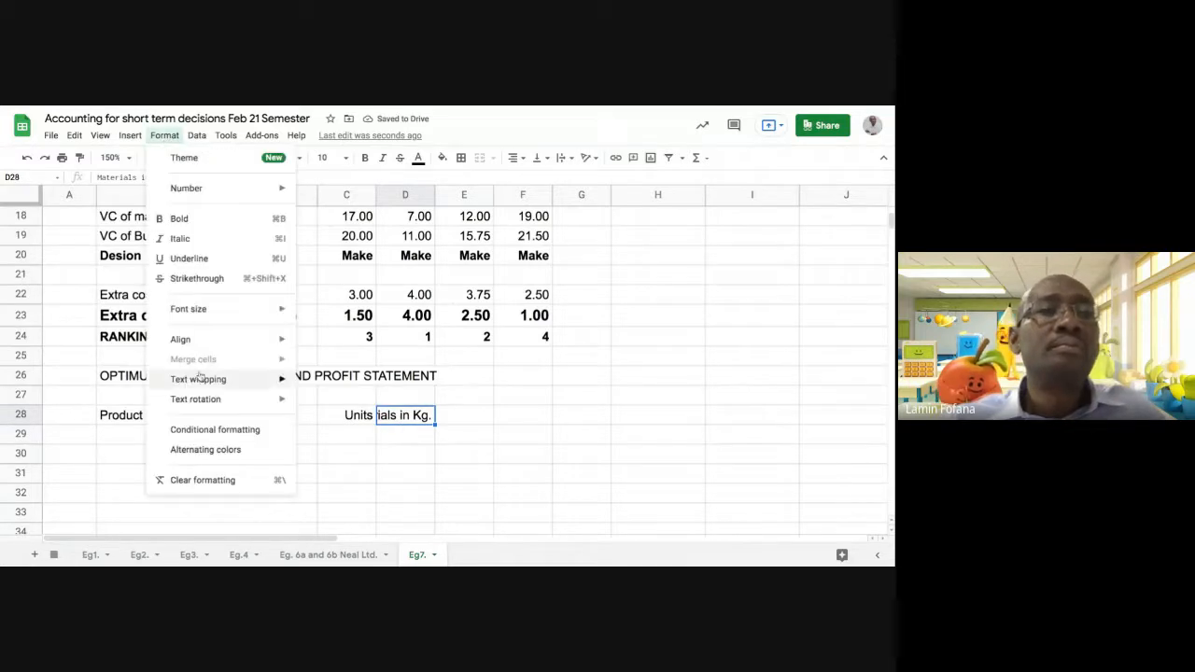
mouse_move(271, 379)
left_click(332, 403)
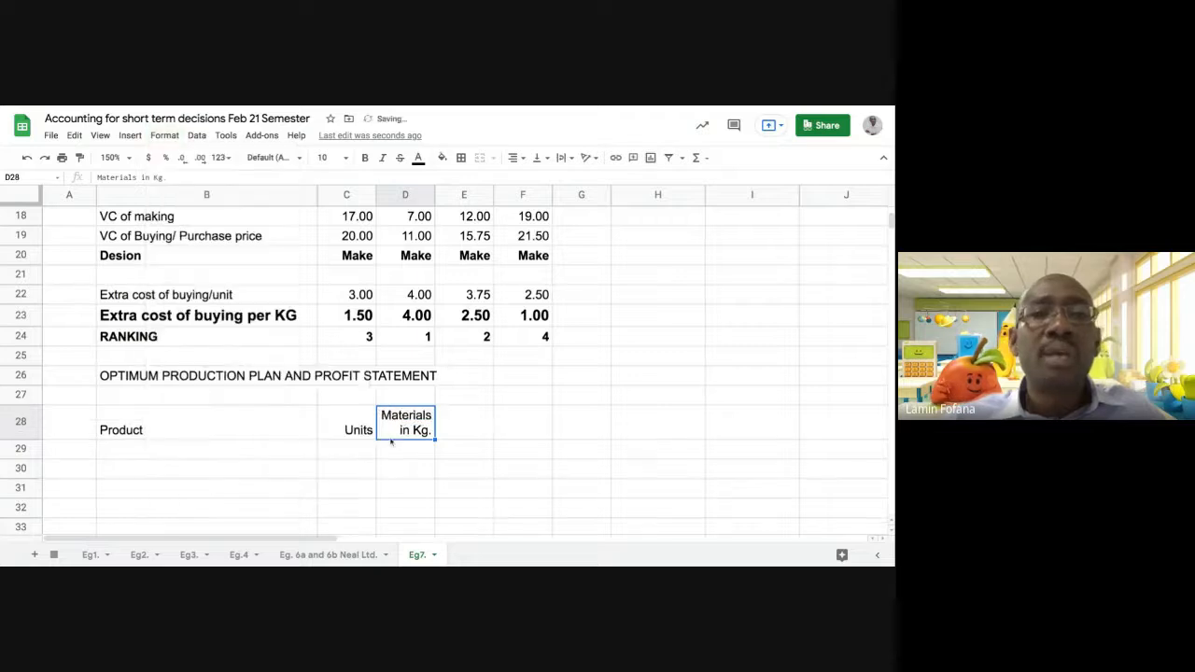
left_click(355, 431)
Enter the column heading "Contribution per unit" in E28
left_click(460, 434)
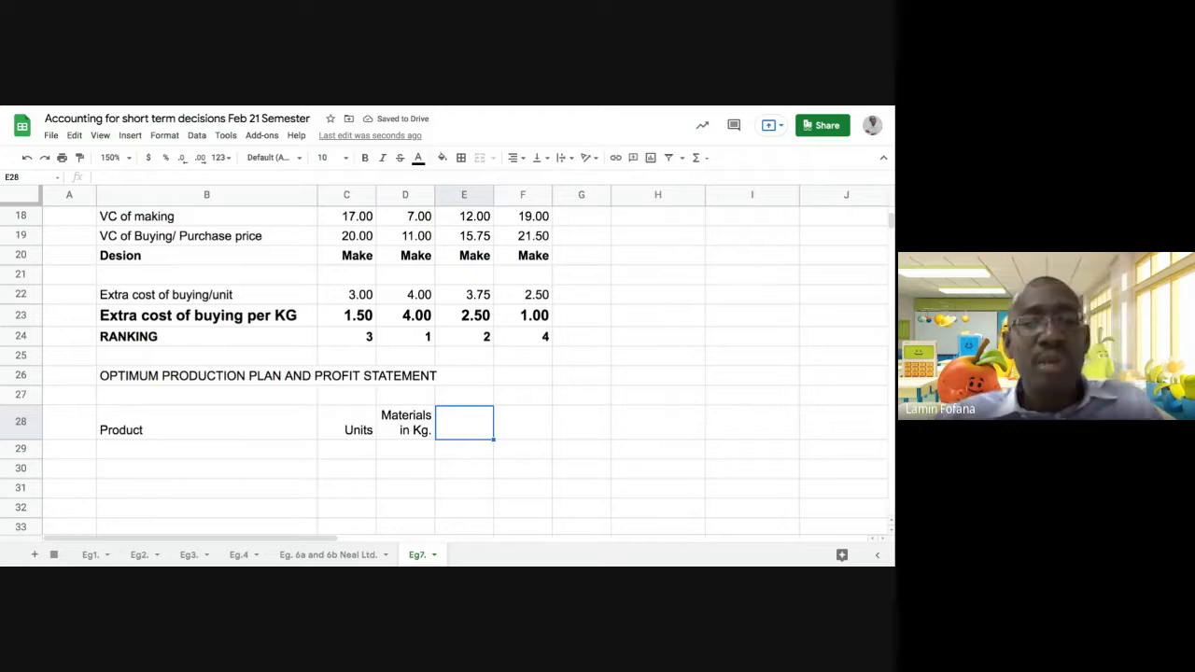
type("Cont")
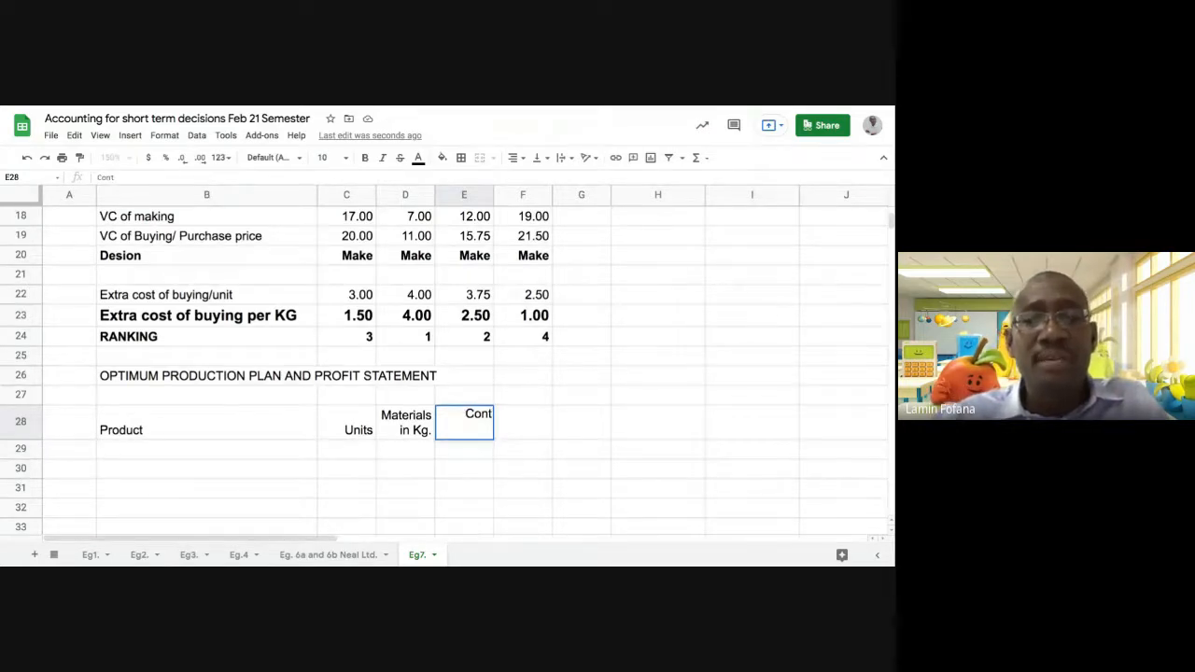
type("ri")
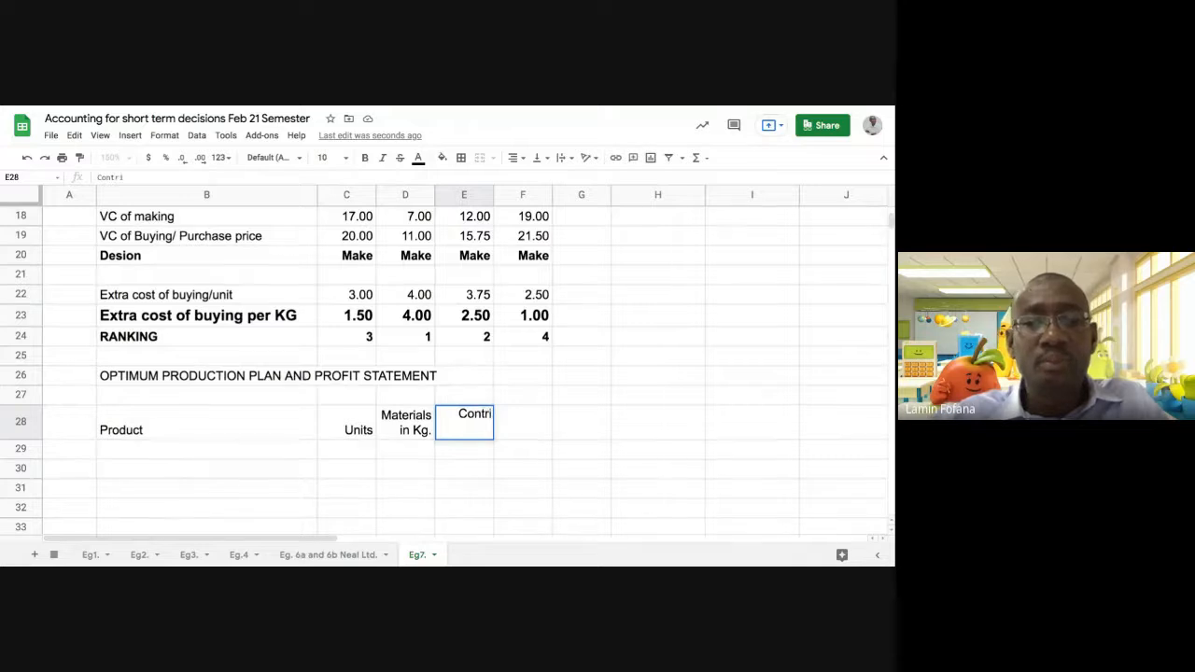
type("bution ")
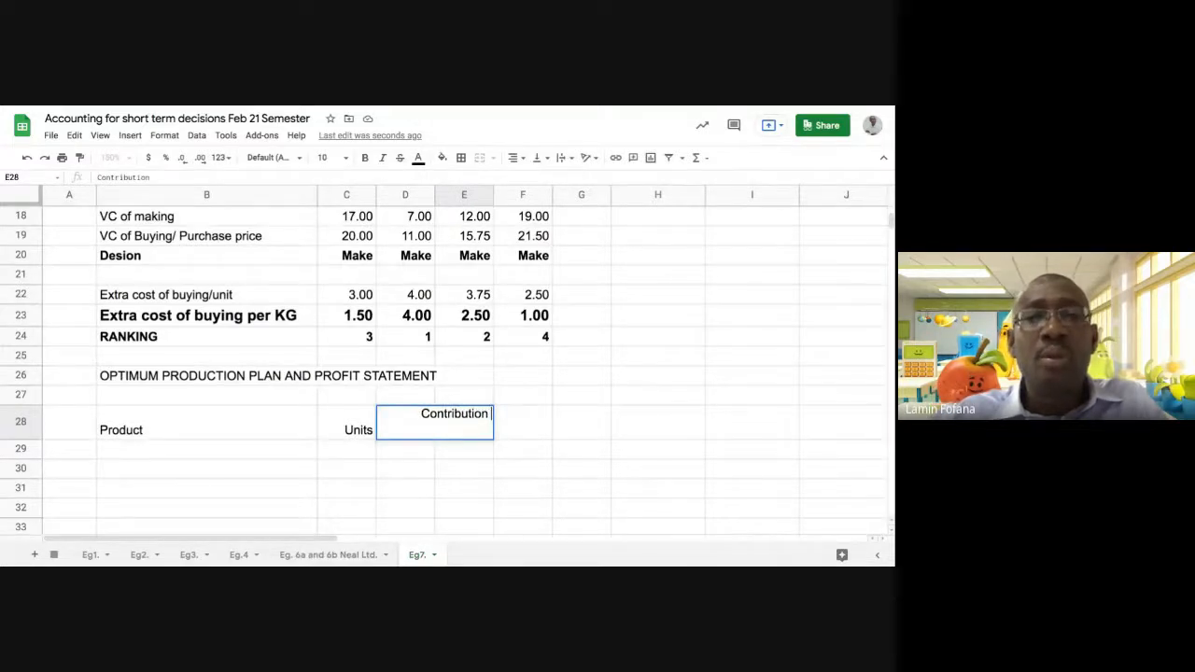
type("per")
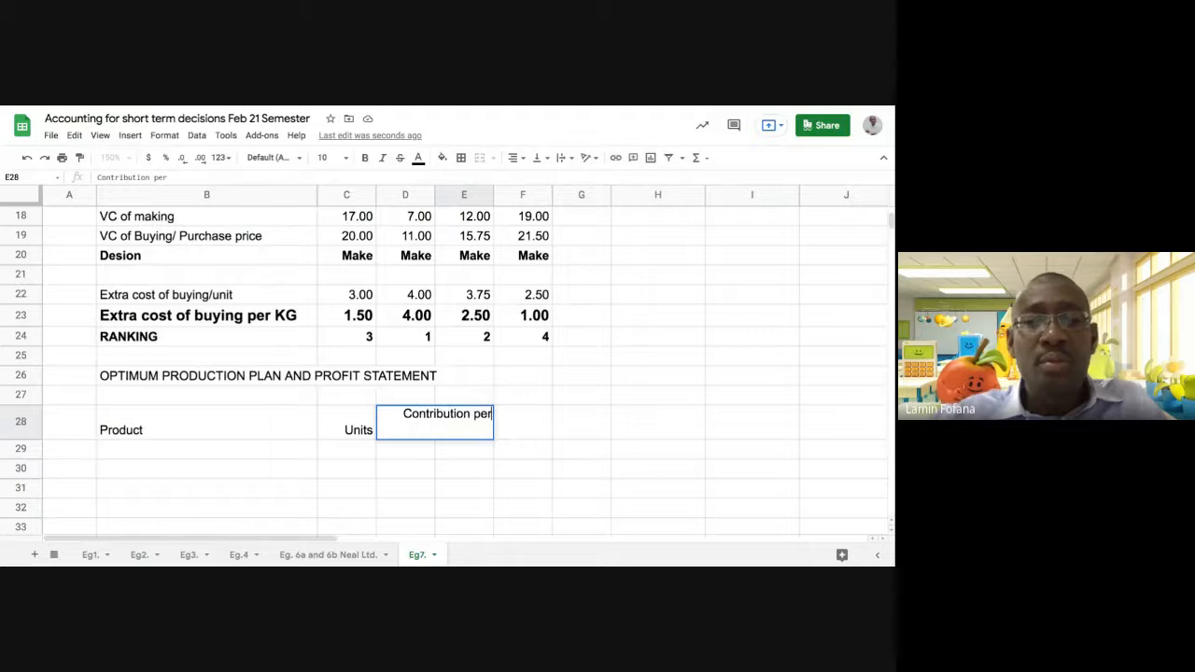
type(" unit")
key("Return")
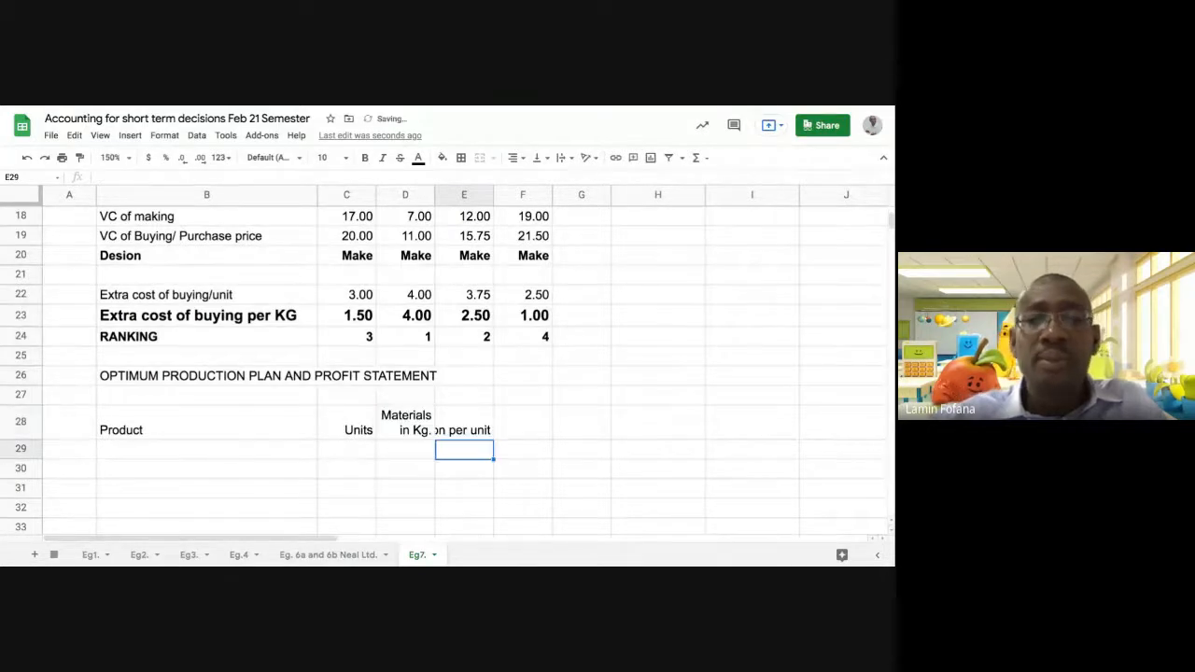
Copy the wrapped format of D28 onto the "Contribution per unit" heading in E28
left_click(415, 424)
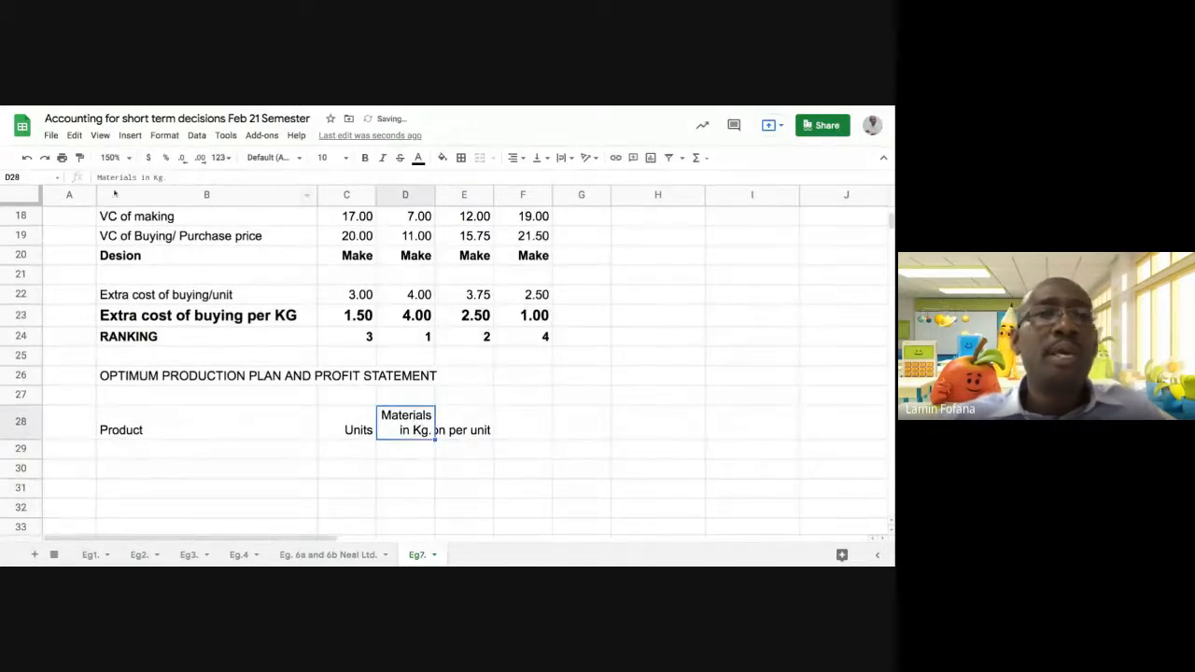
left_click(79, 157)
left_click(474, 435)
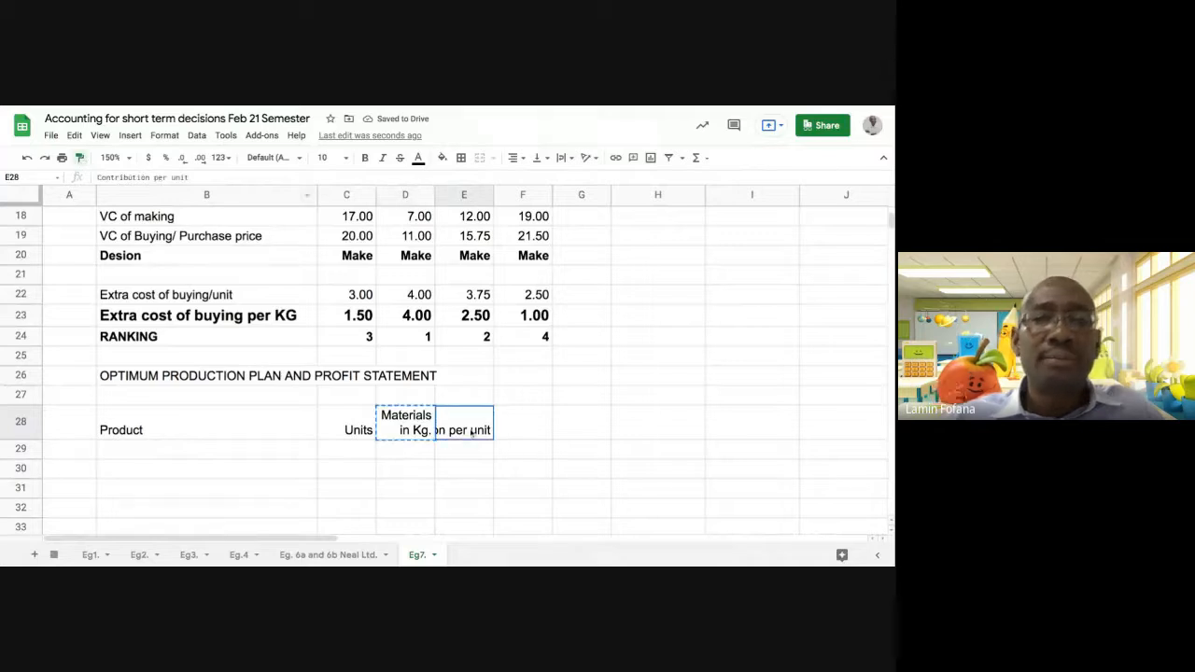
Enter the column heading "Total contribution/Profit" in F28
left_click(515, 435)
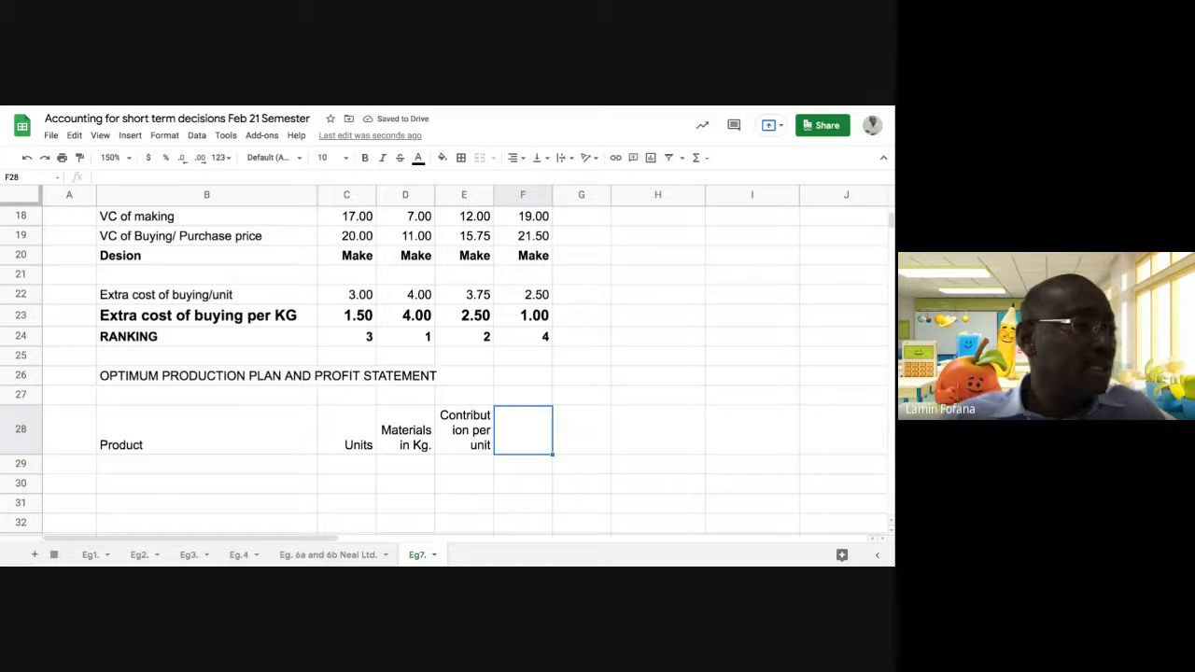
type("T")
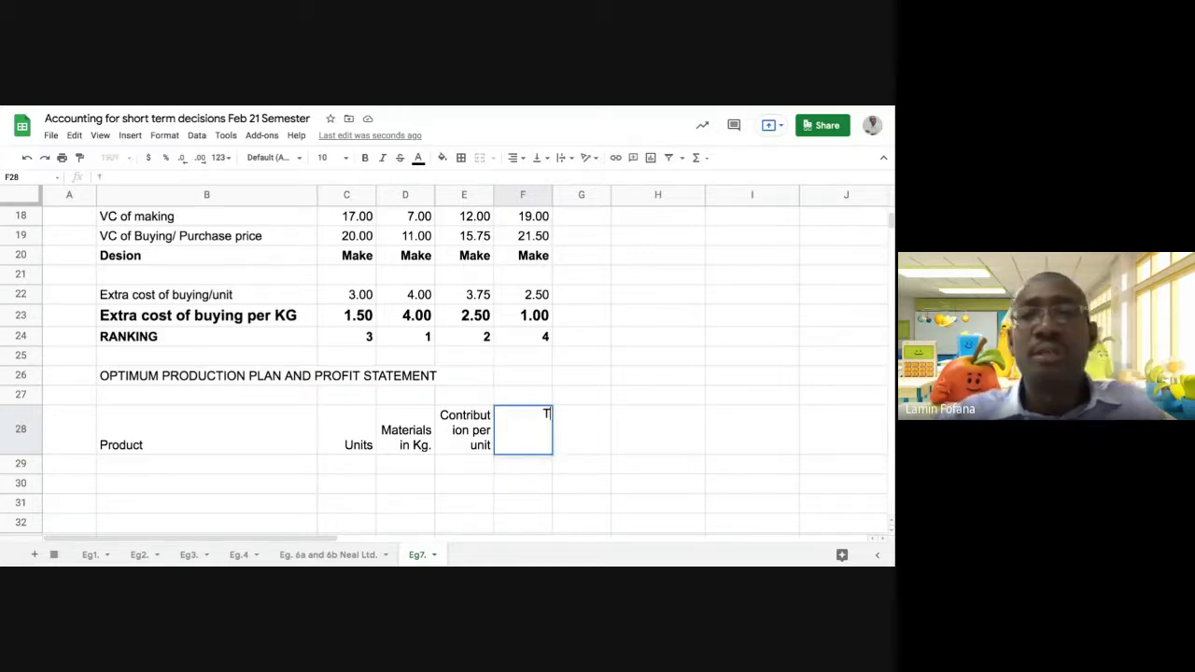
type("otal")
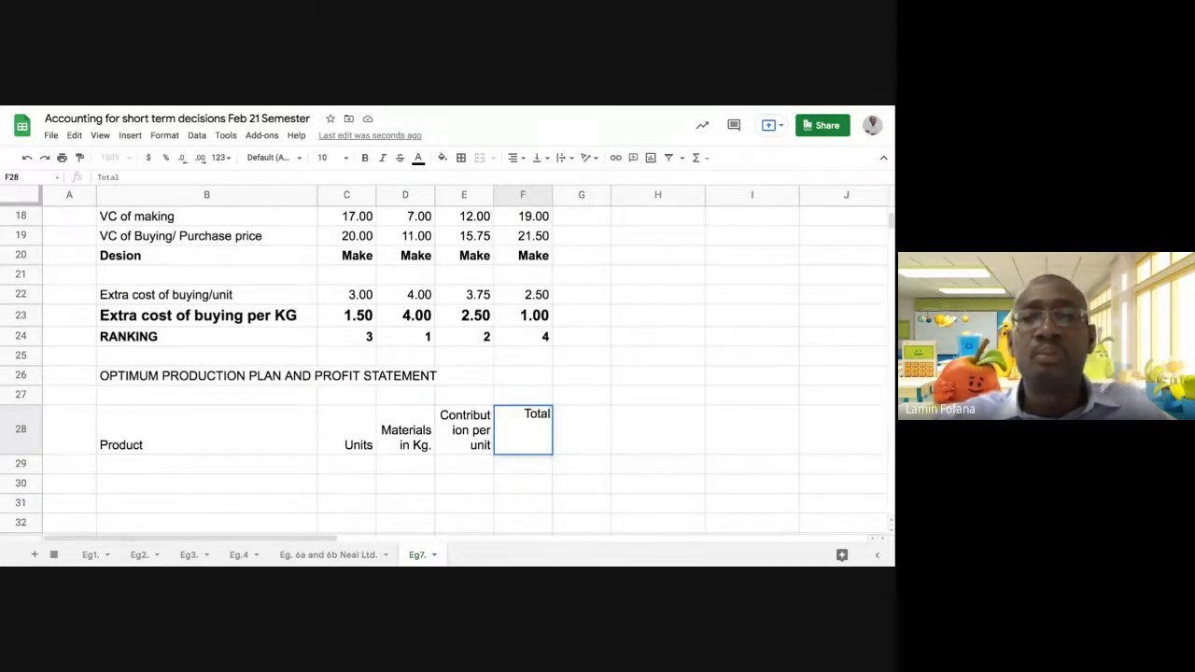
type(" cont")
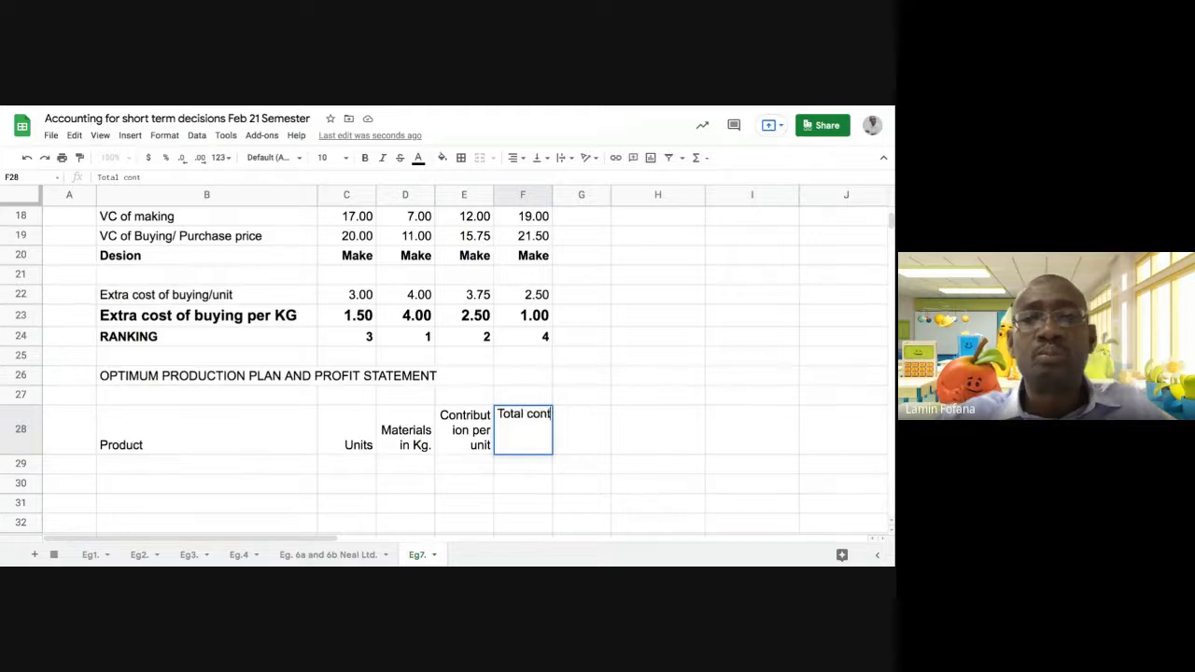
type("ribution")
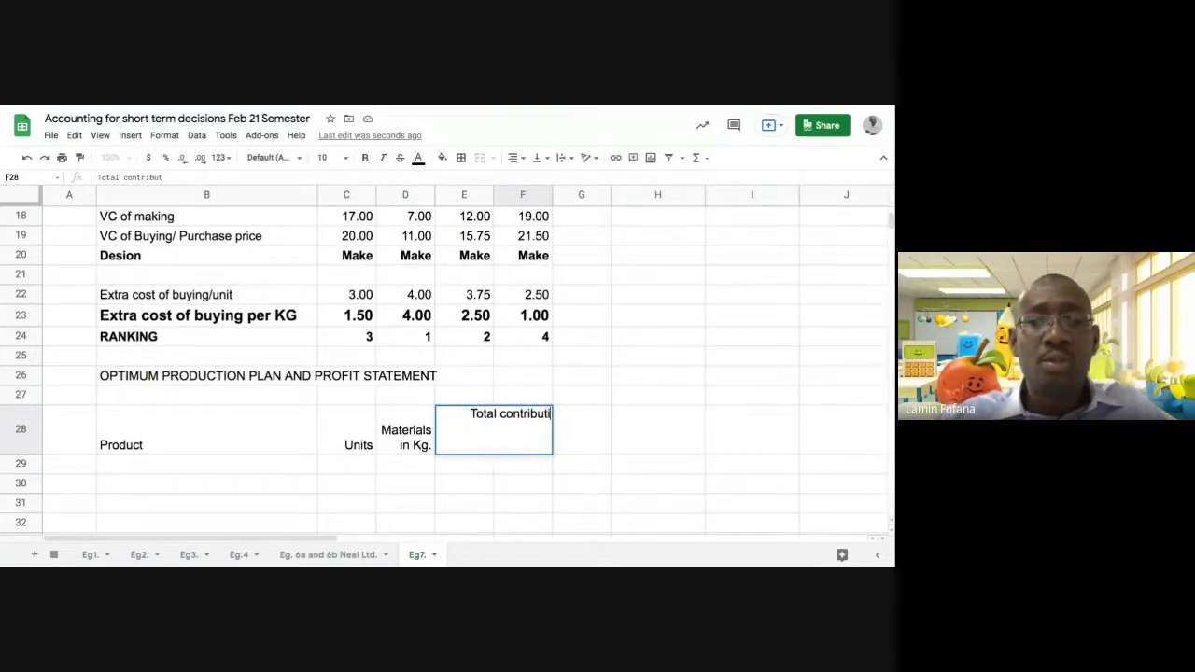
type("/Prog")
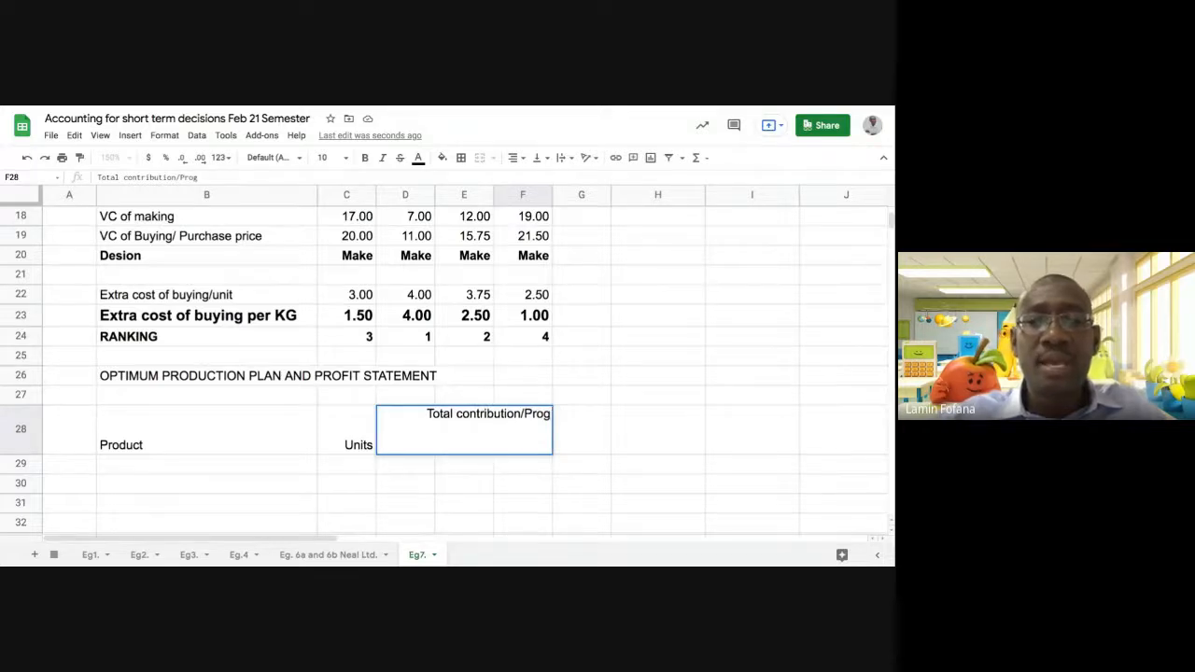
key("BackSpace")
type("fit")
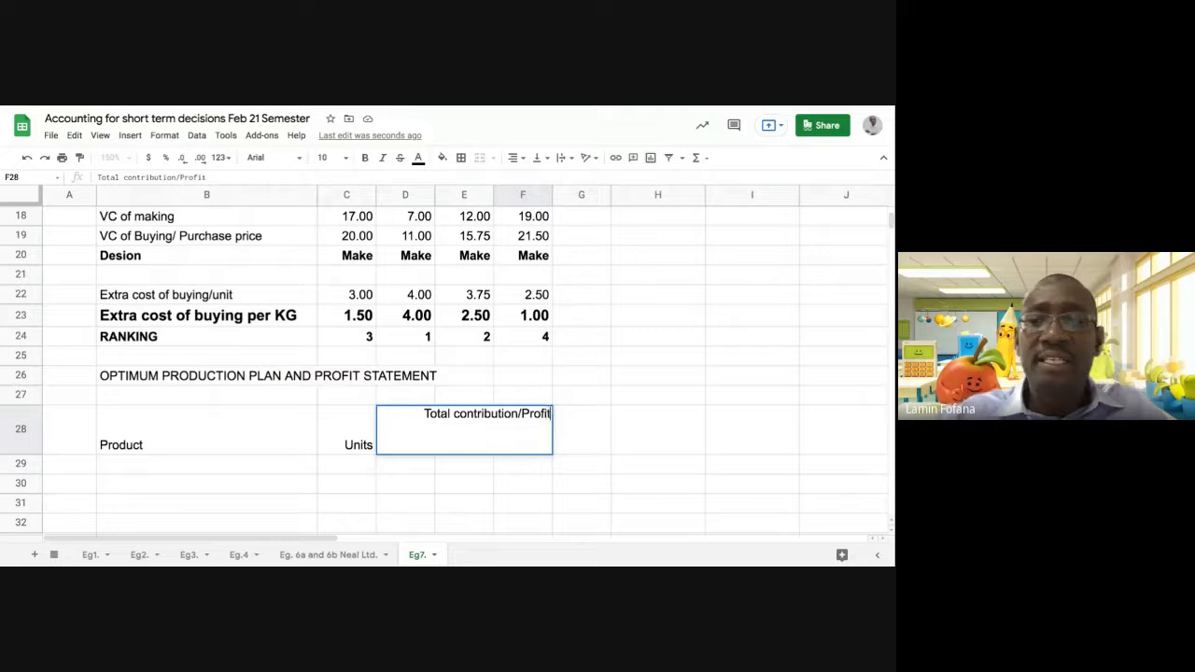
key("Return")
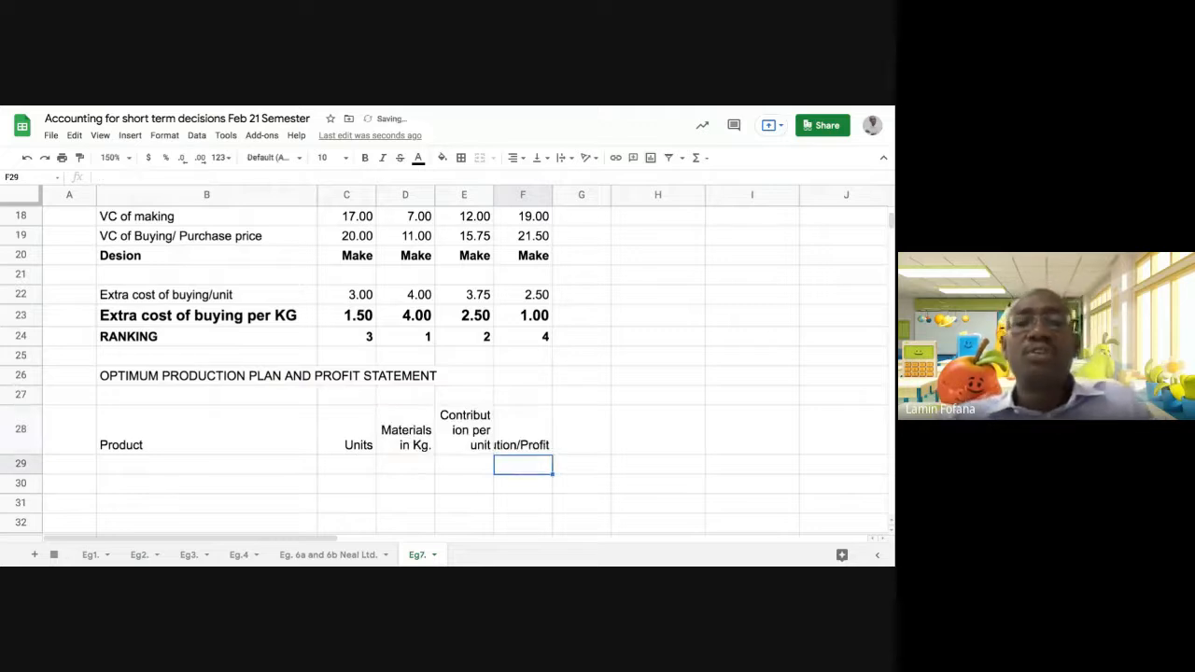
Copy the wrapped format of E28 onto the "Total contribution/Profit" heading in F28
left_click(522, 439)
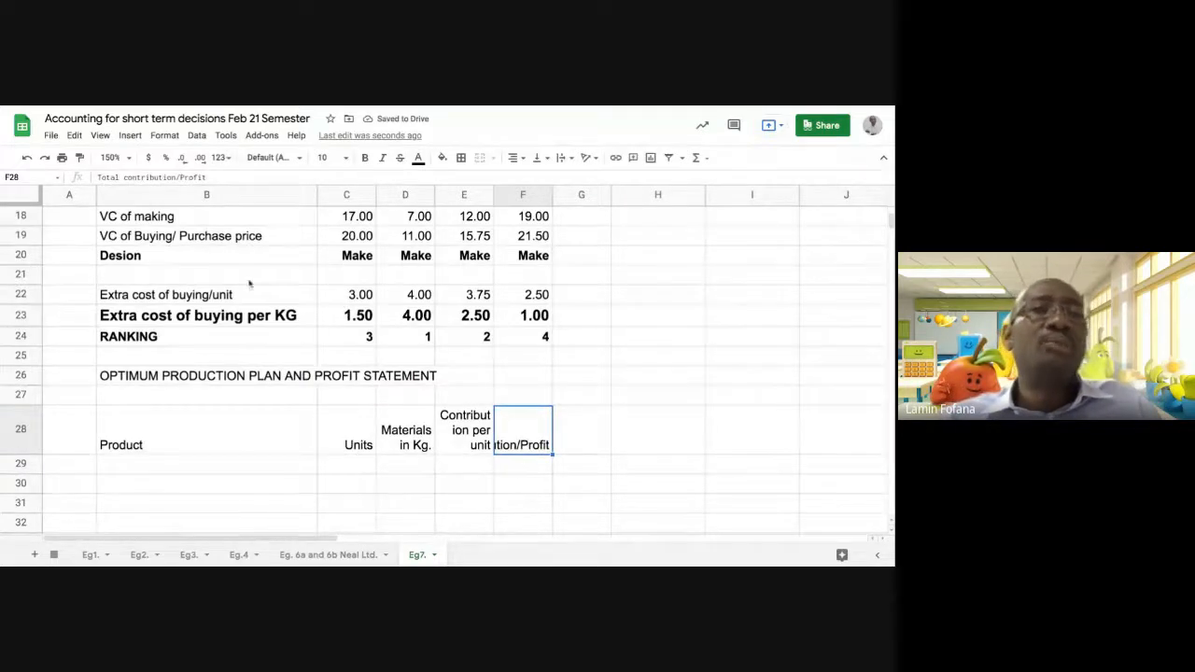
left_click(457, 435)
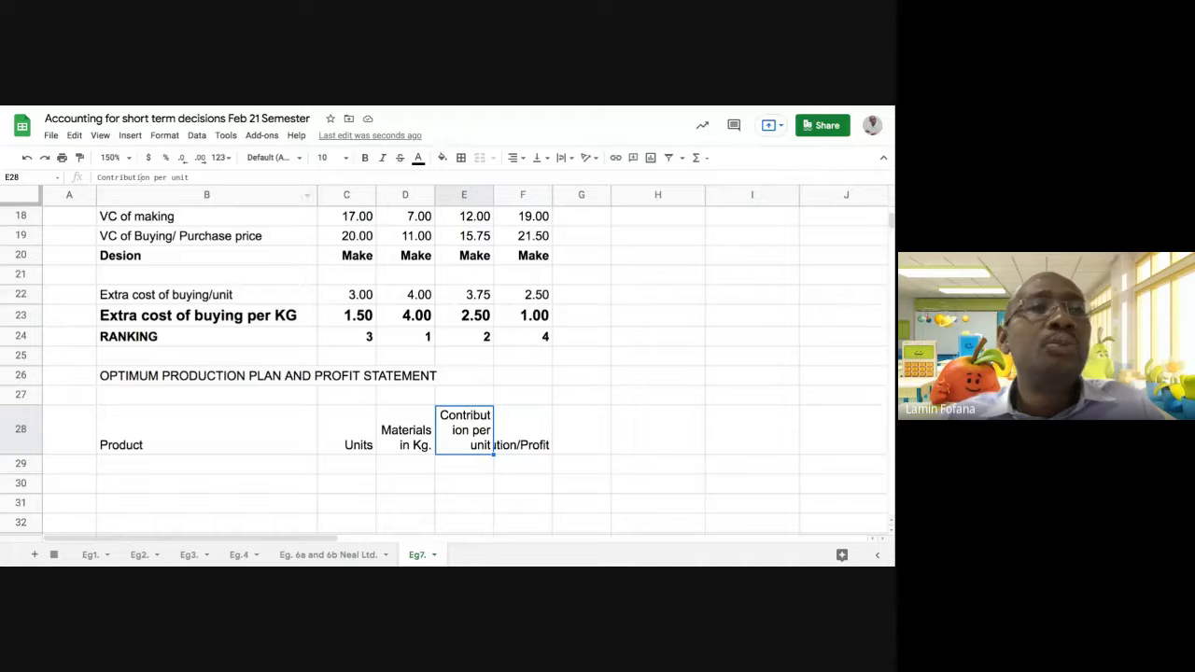
left_click(79, 157)
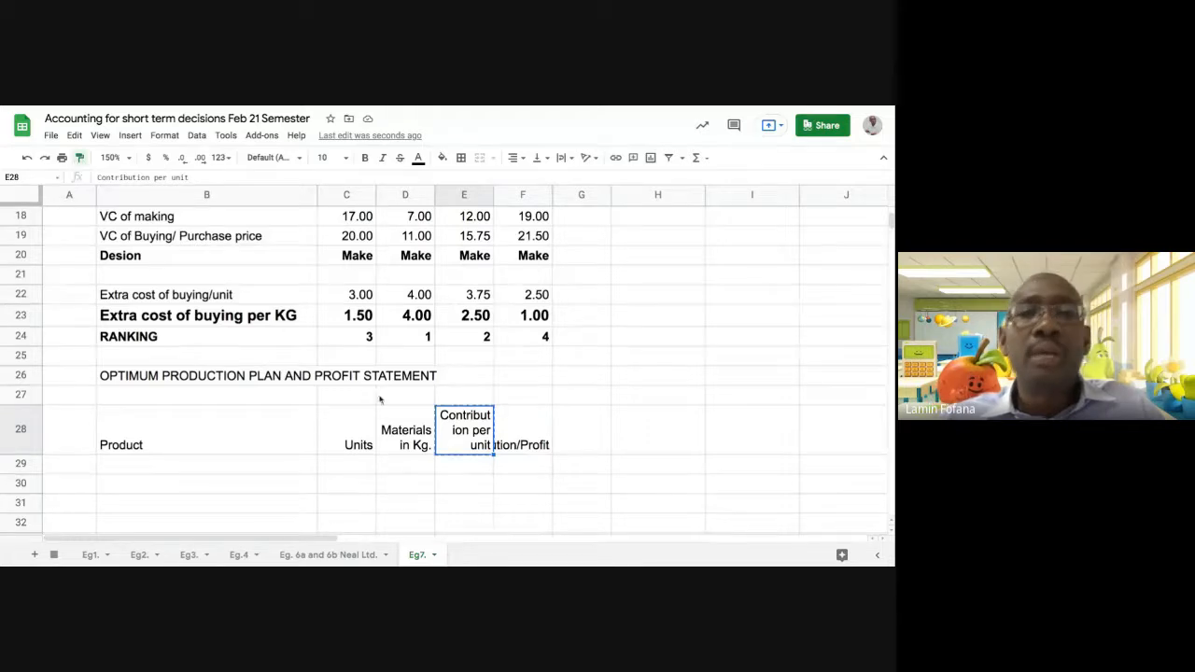
left_click(518, 420)
left_click(512, 509)
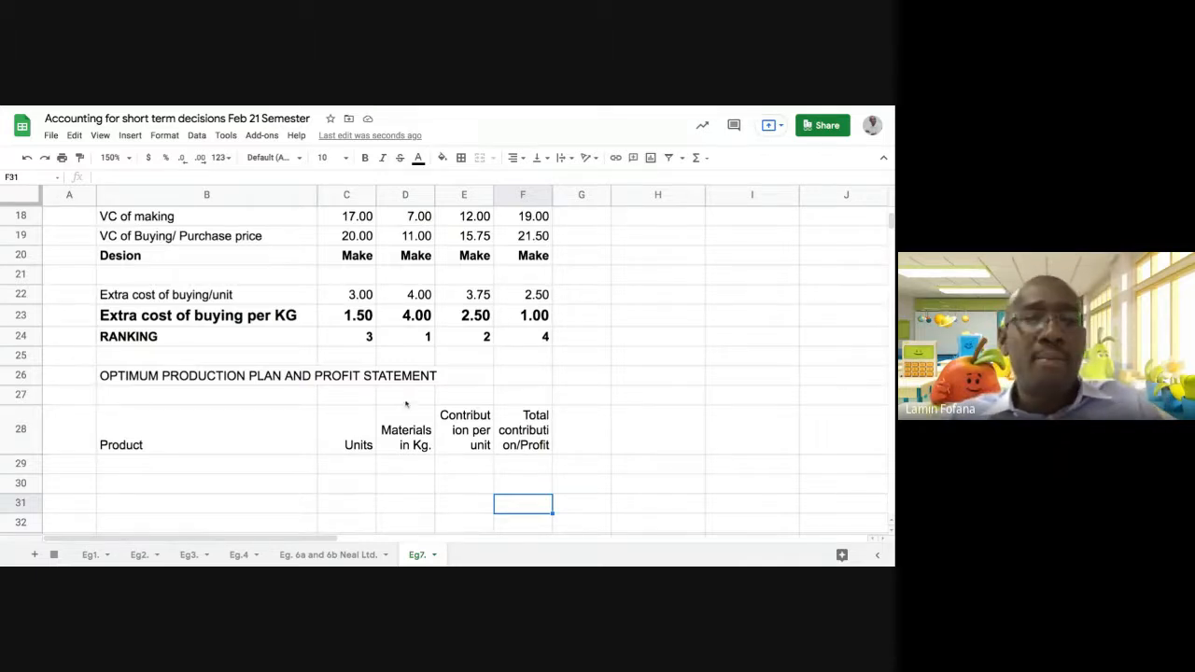
Enter the section label "A. MAKE" in B29 under the Product heading
scroll(382, 413, "down", 1)
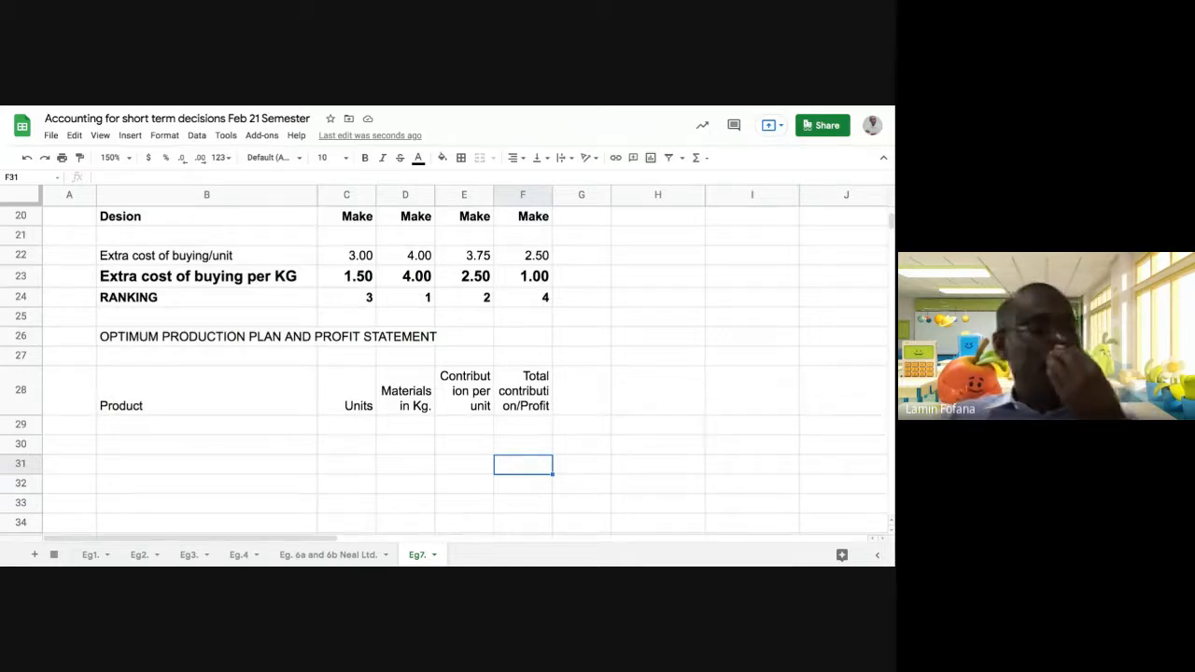
left_click(206, 431)
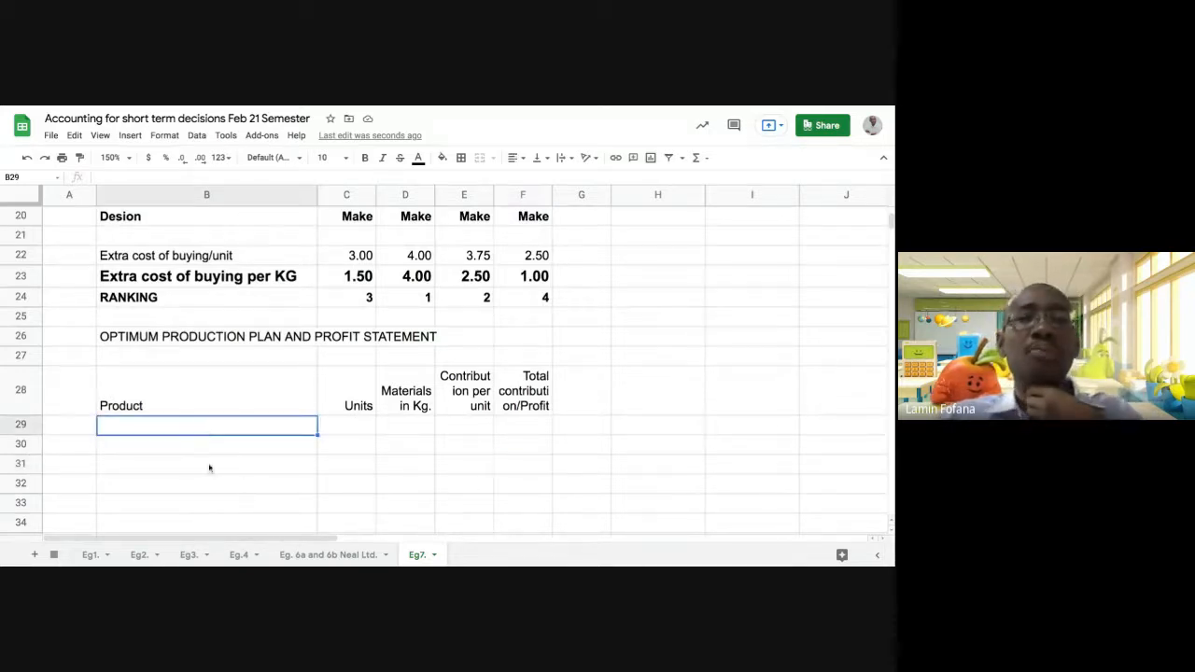
left_click(202, 450)
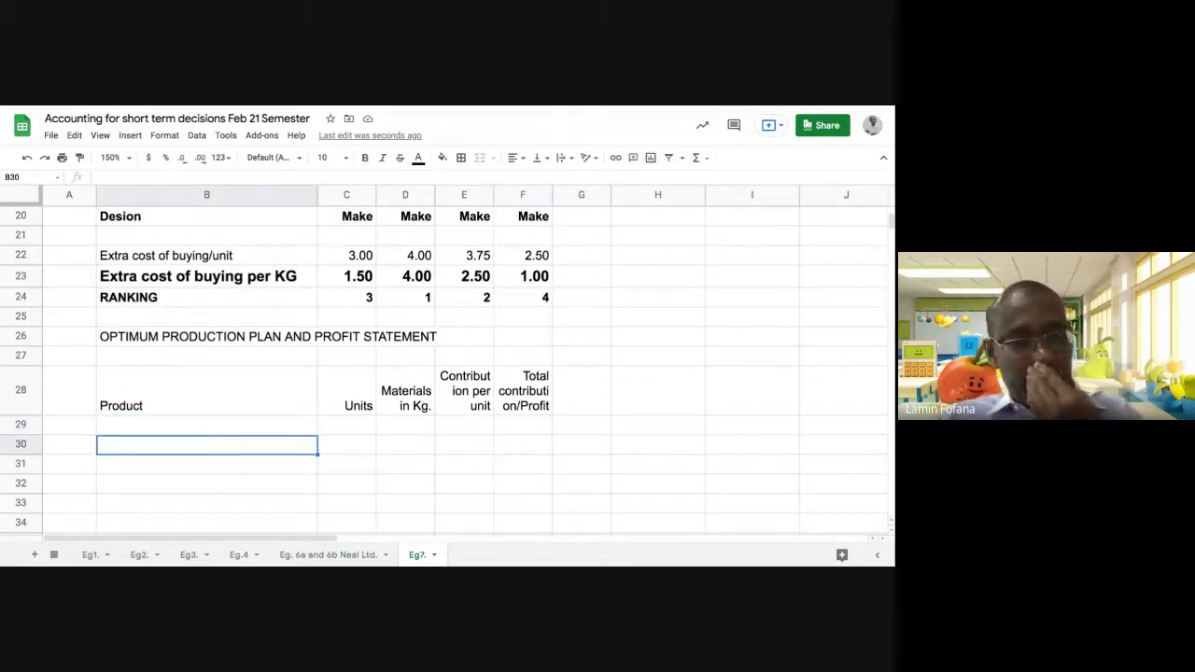
left_click(213, 426)
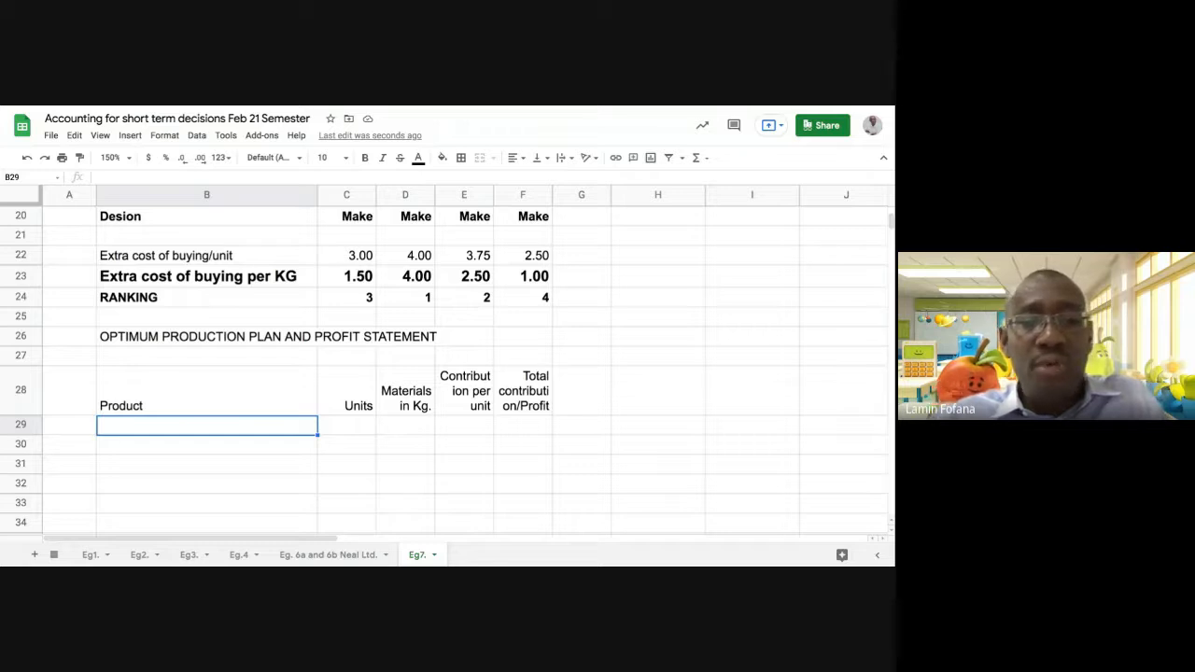
type("A")
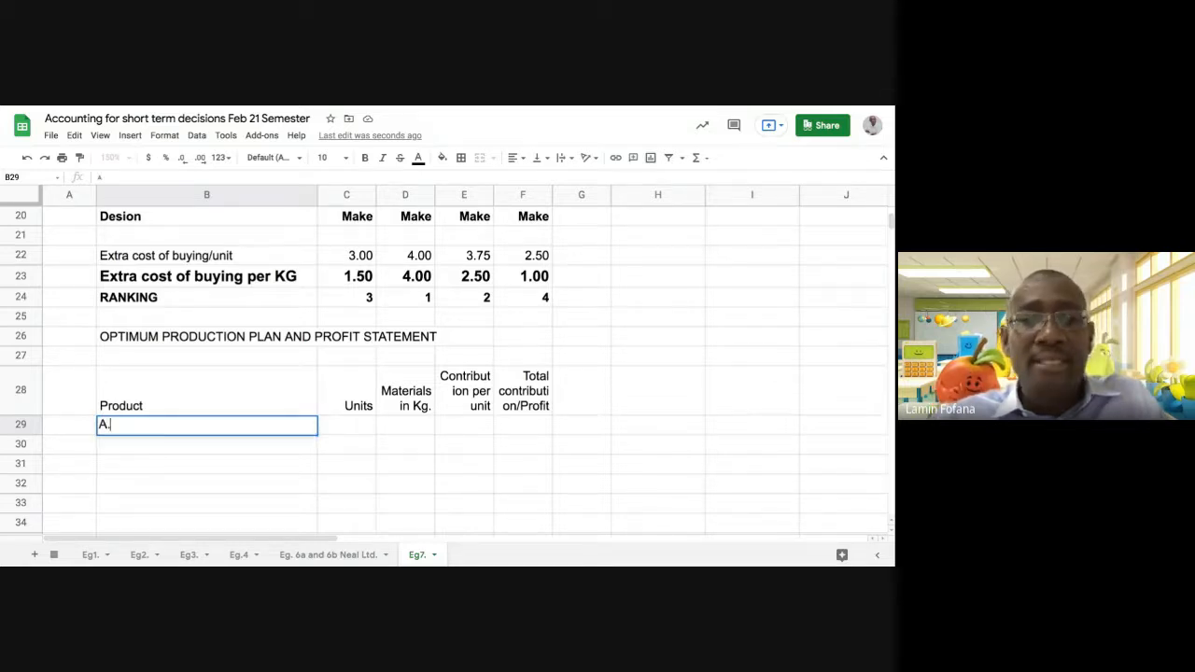
type(". M")
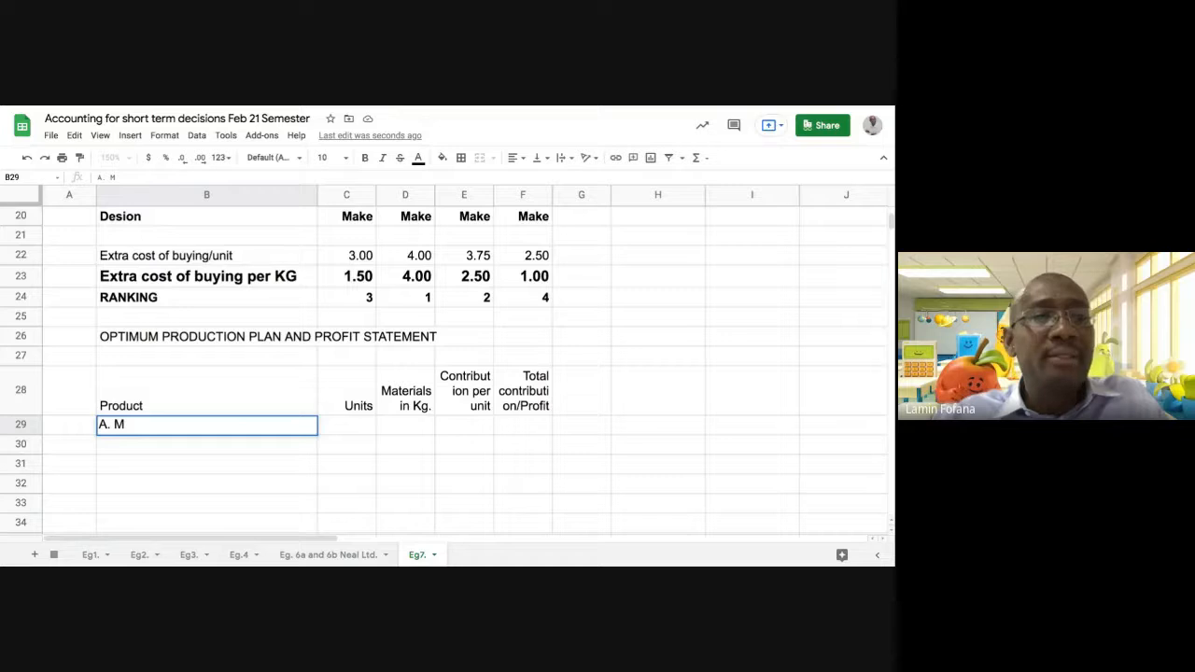
type("AKE")
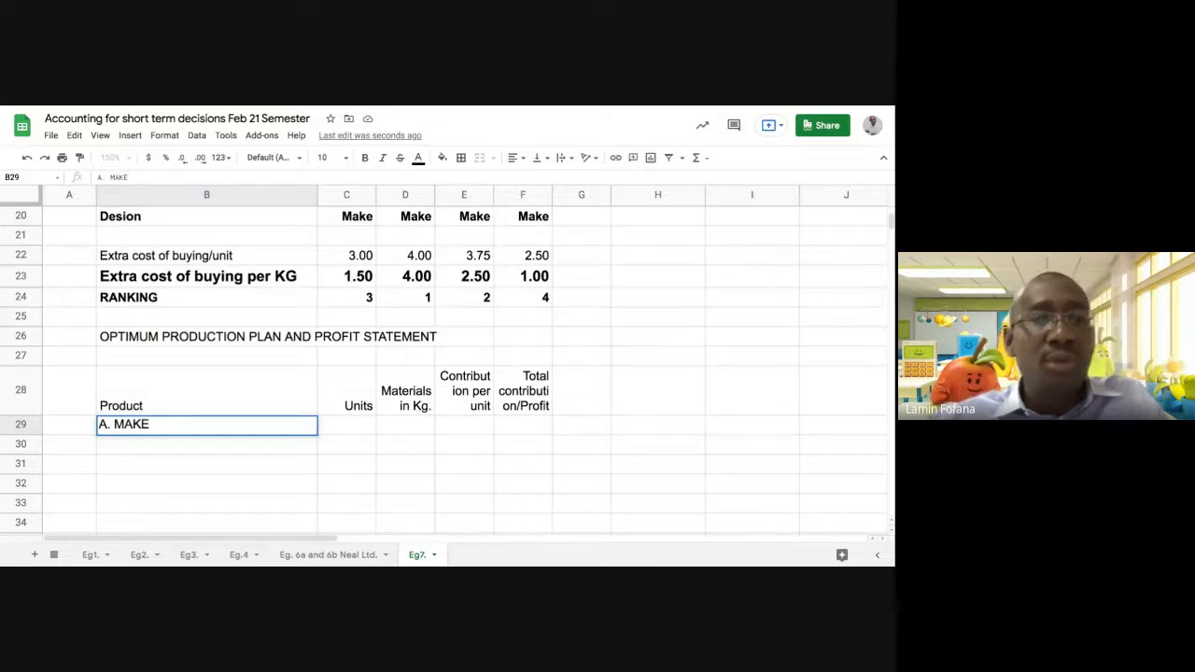
key("Return")
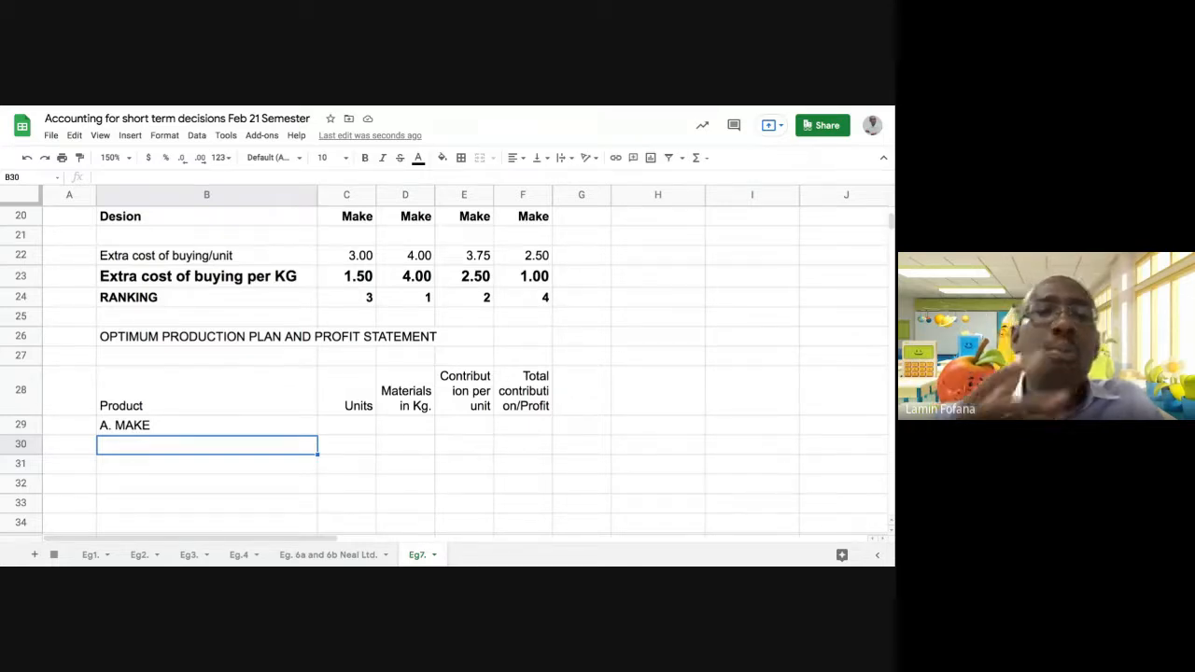
Check the RANKING row and enter the first-ranked product, X, in B30 under "A. MAKE"
scroll(248, 448, "up", 3)
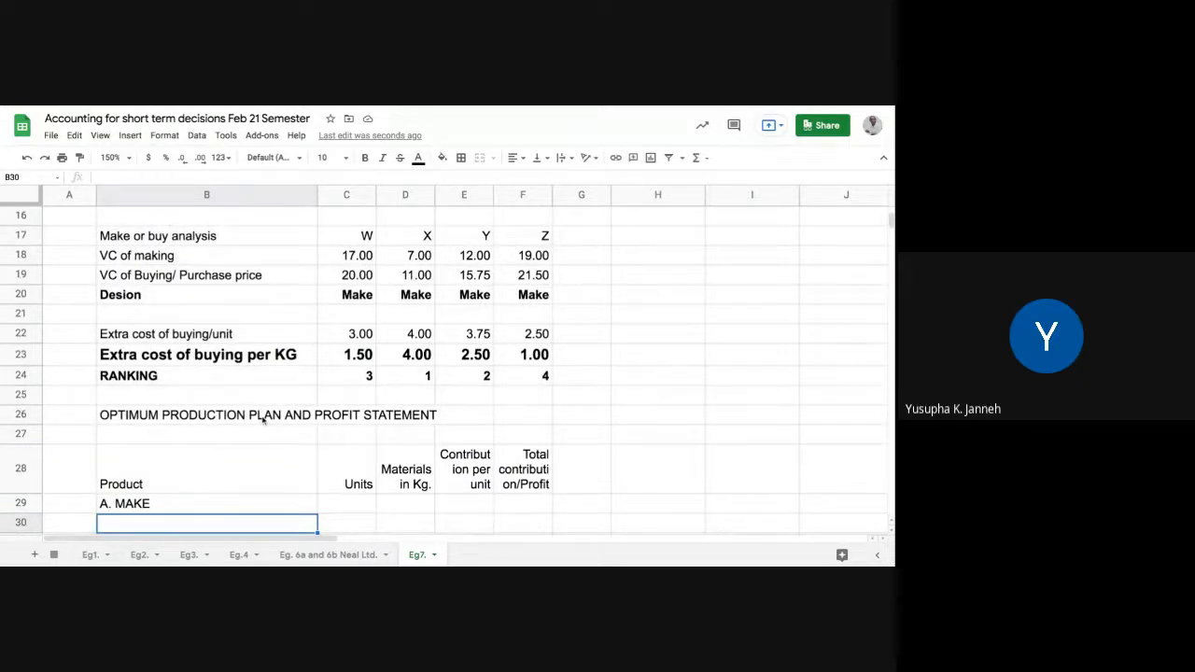
left_click(199, 383)
key("shift+Right")
key("shift+Right")
key("shift+Right")
key("shift+Right")
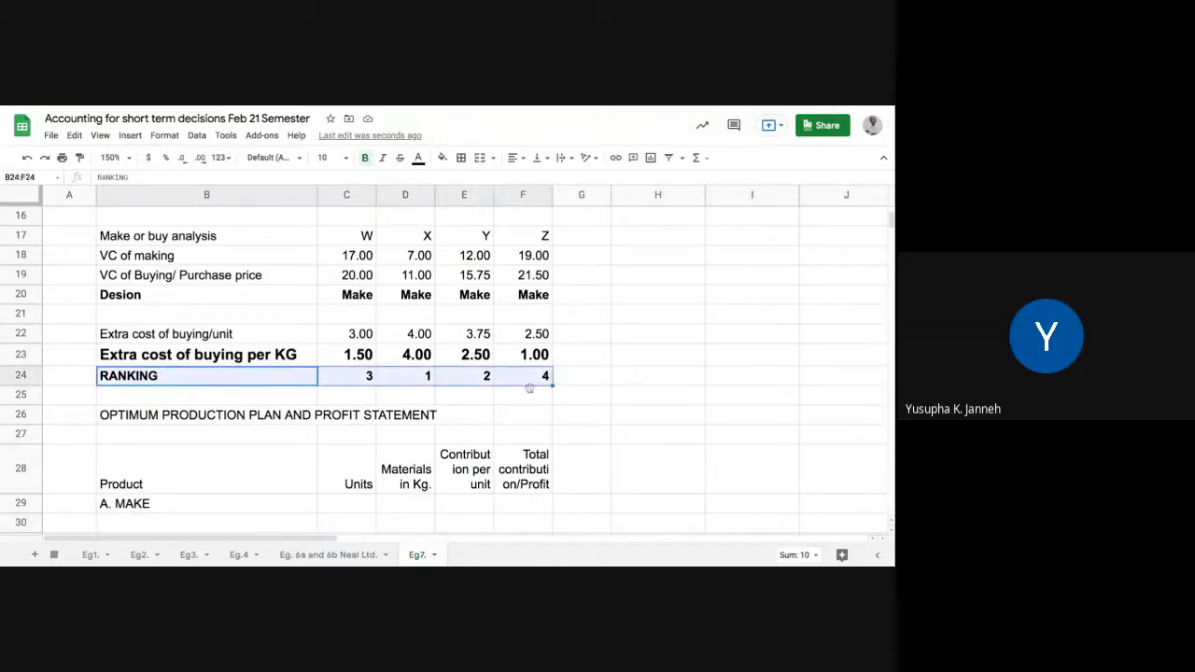
left_click(477, 396)
left_click(422, 377)
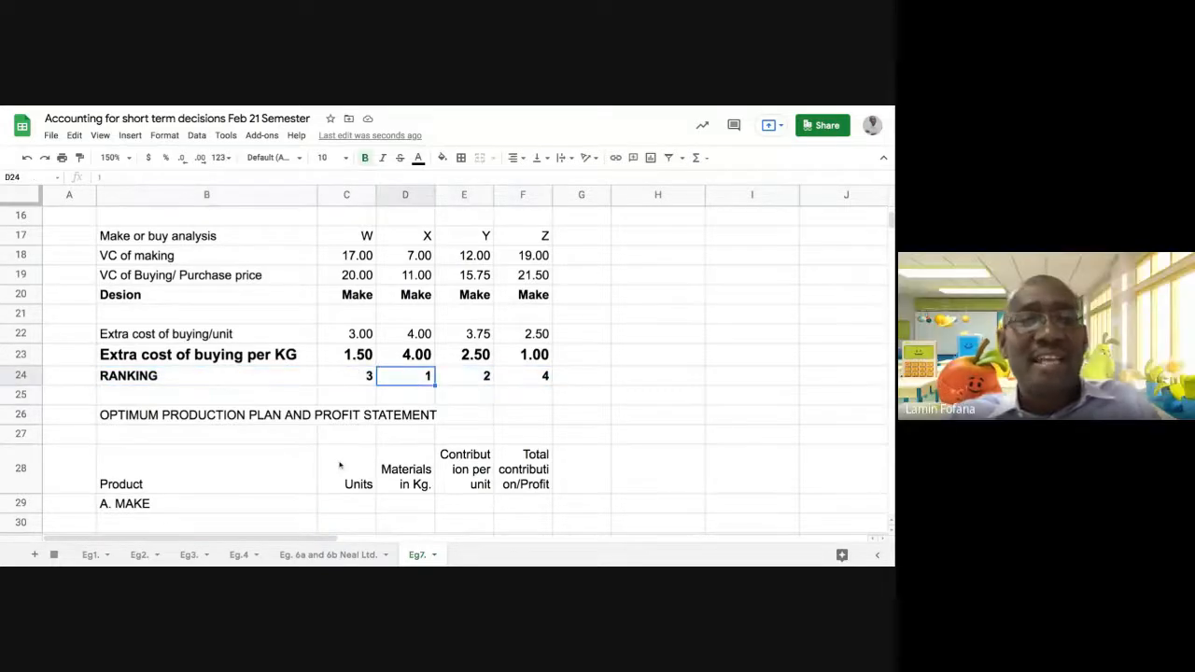
scroll(338, 466, "down", 1)
left_click(179, 484)
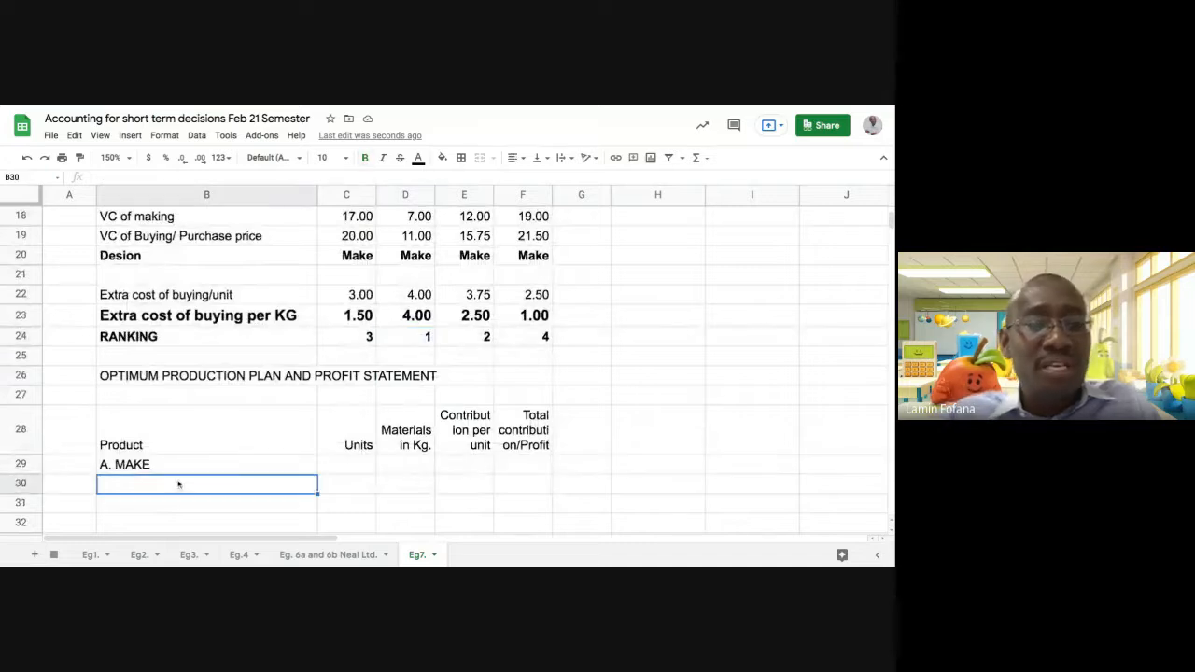
type("X")
key("Tab")
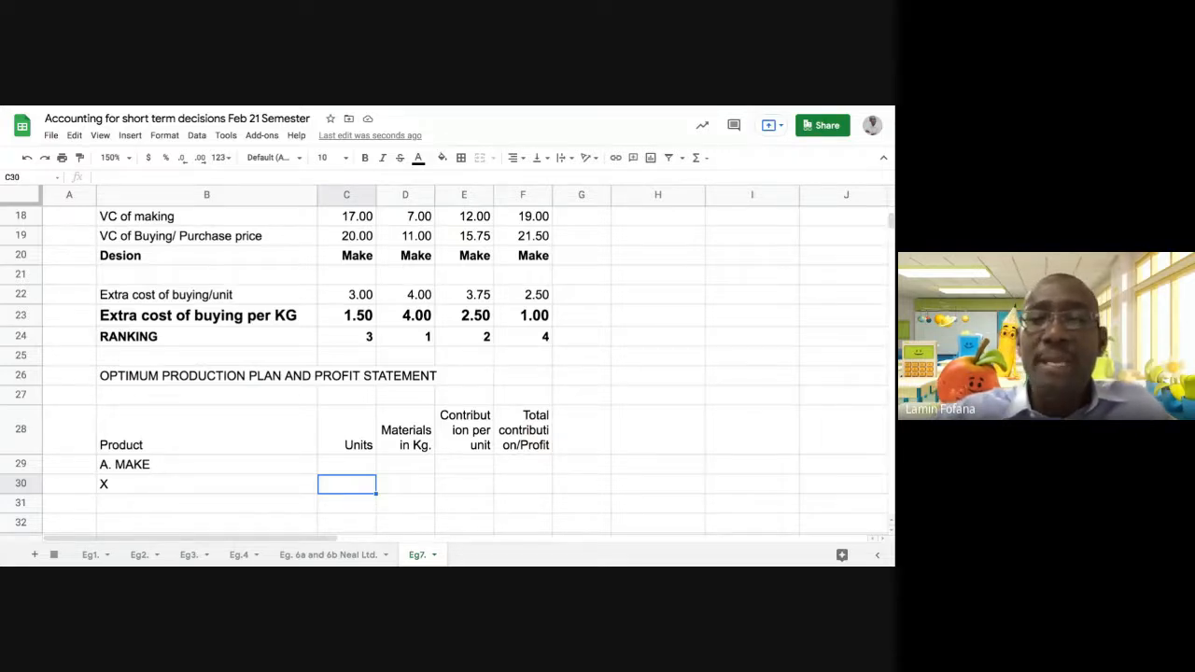
Link product X's units in C30 to its sales units with the formula =D8
type("=")
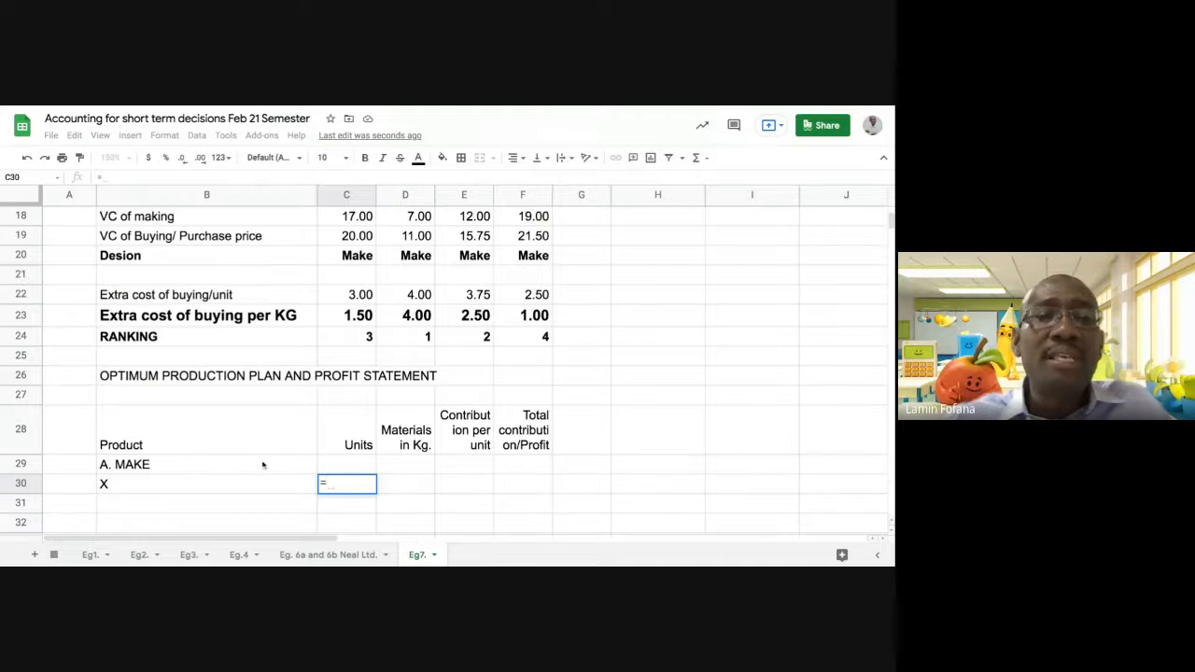
scroll(267, 461, "up", 5)
scroll(267, 461, "up", 1)
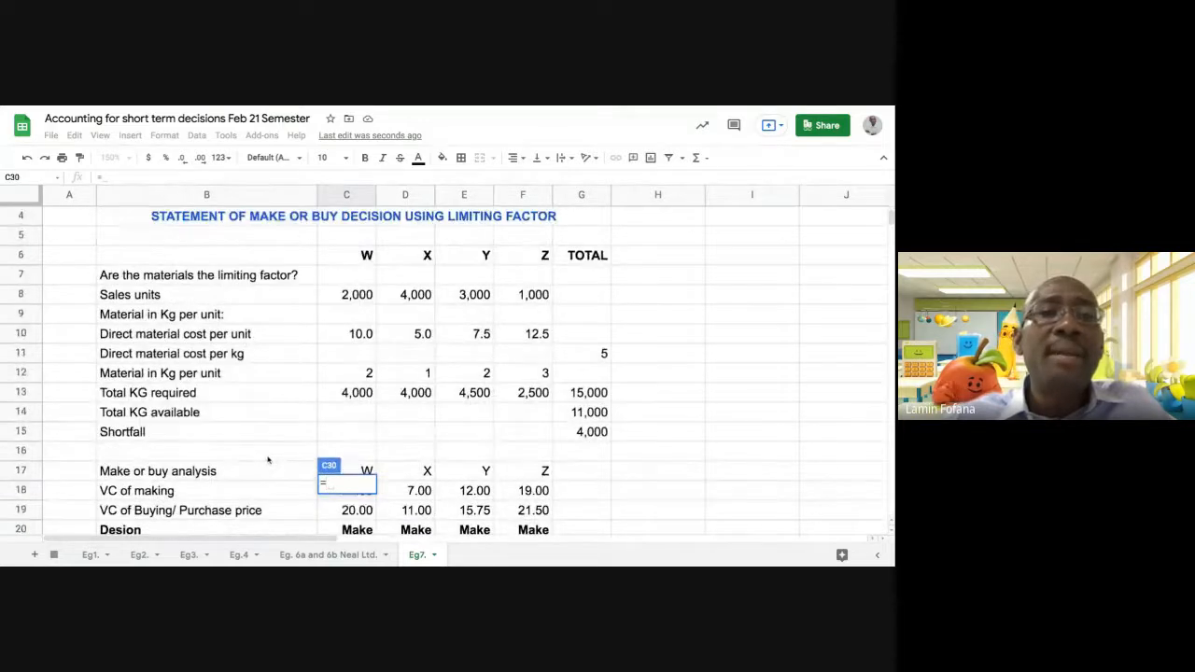
left_click(410, 296)
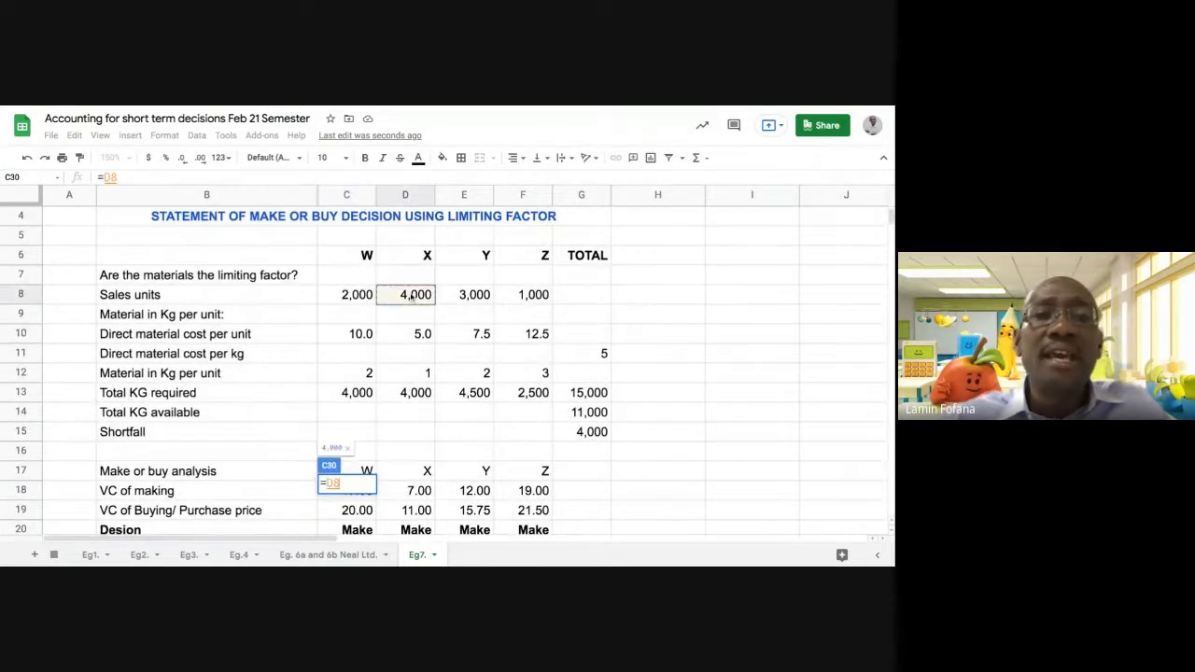
key("Return")
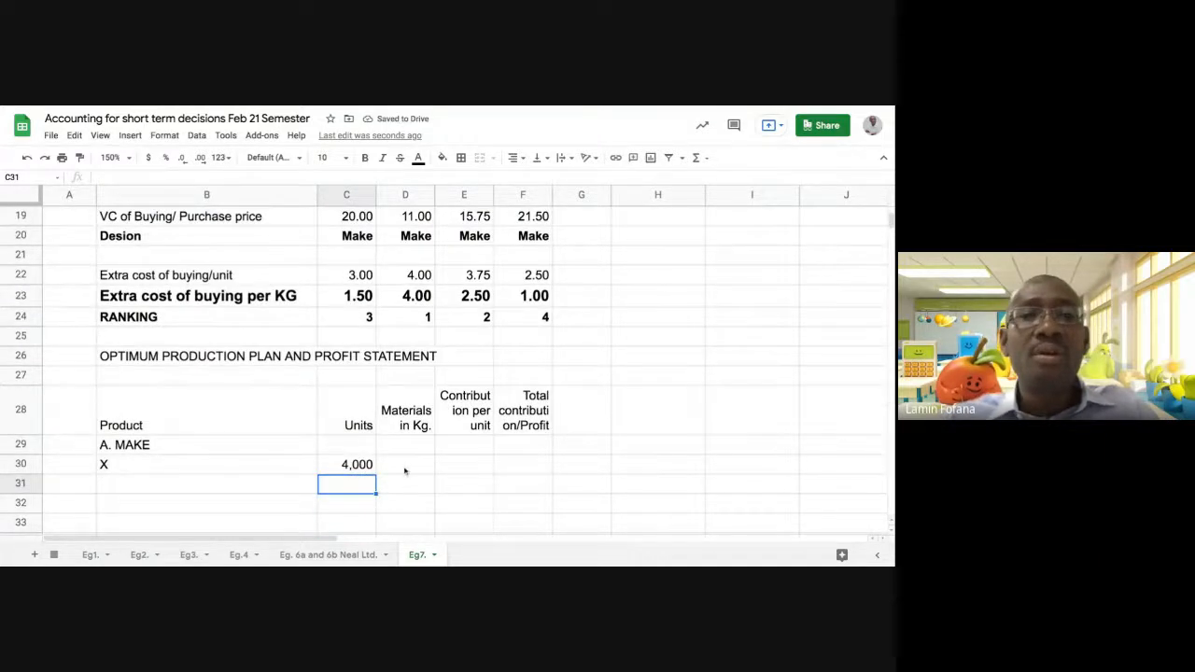
Calculate product X's materials in Kg in D30 as units times material in Kg per unit, using =C30*D12
left_click(404, 467)
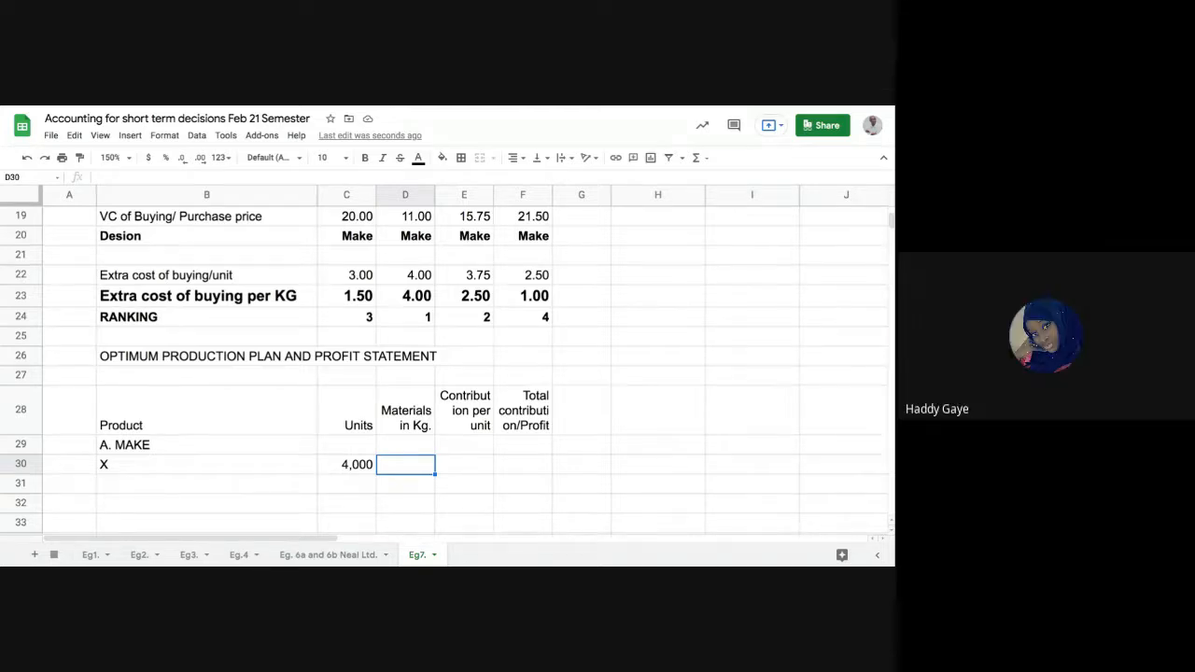
scroll(381, 383, "up", 5)
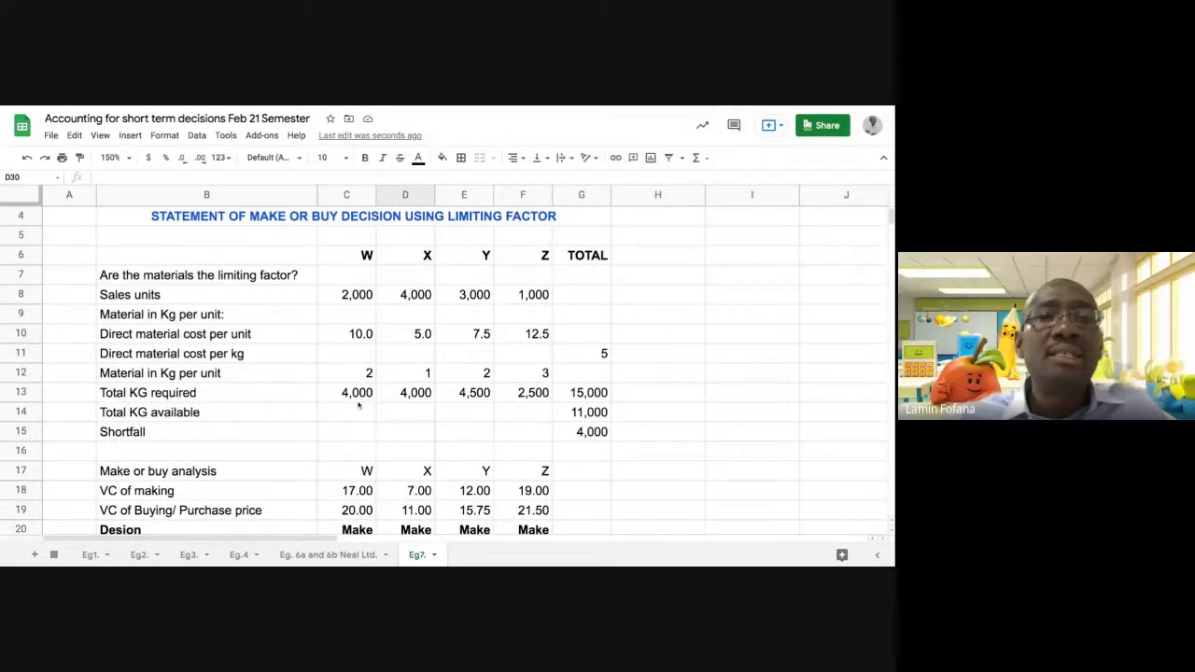
left_click(417, 376)
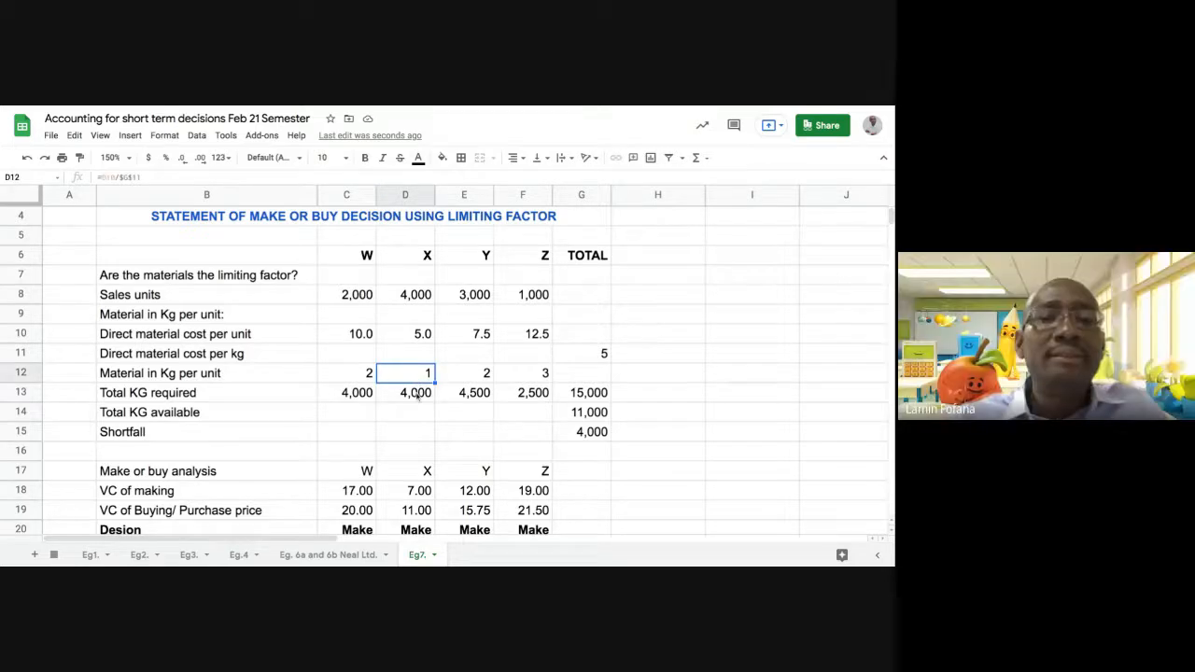
scroll(416, 395, "down", 5)
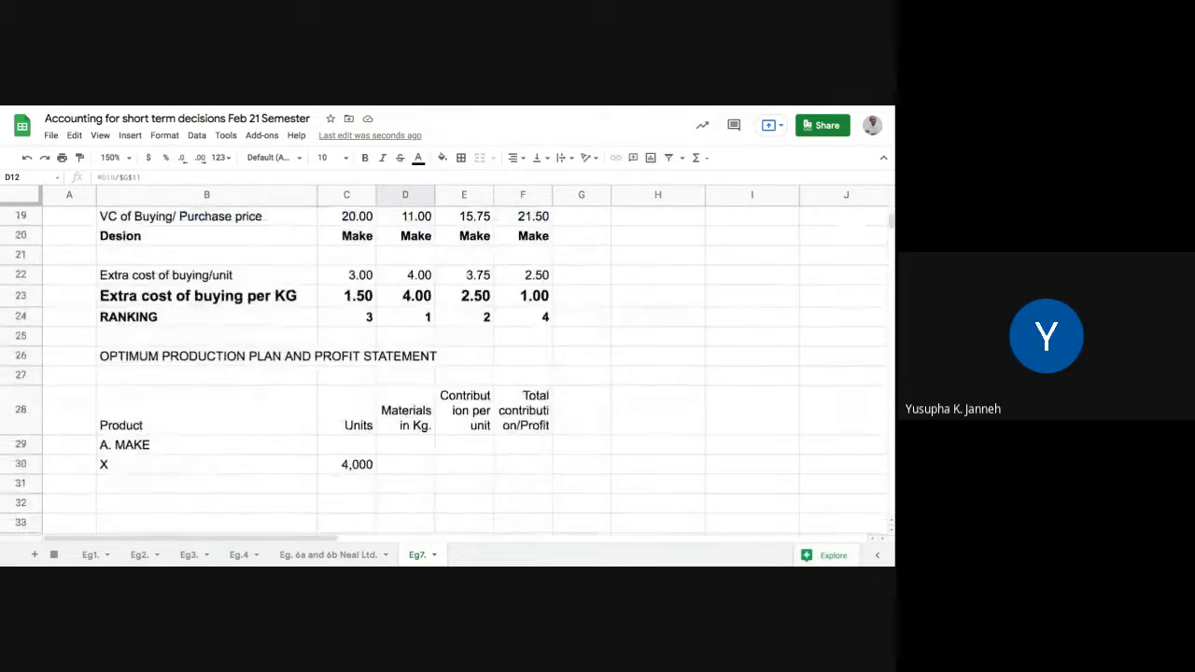
left_click(409, 407)
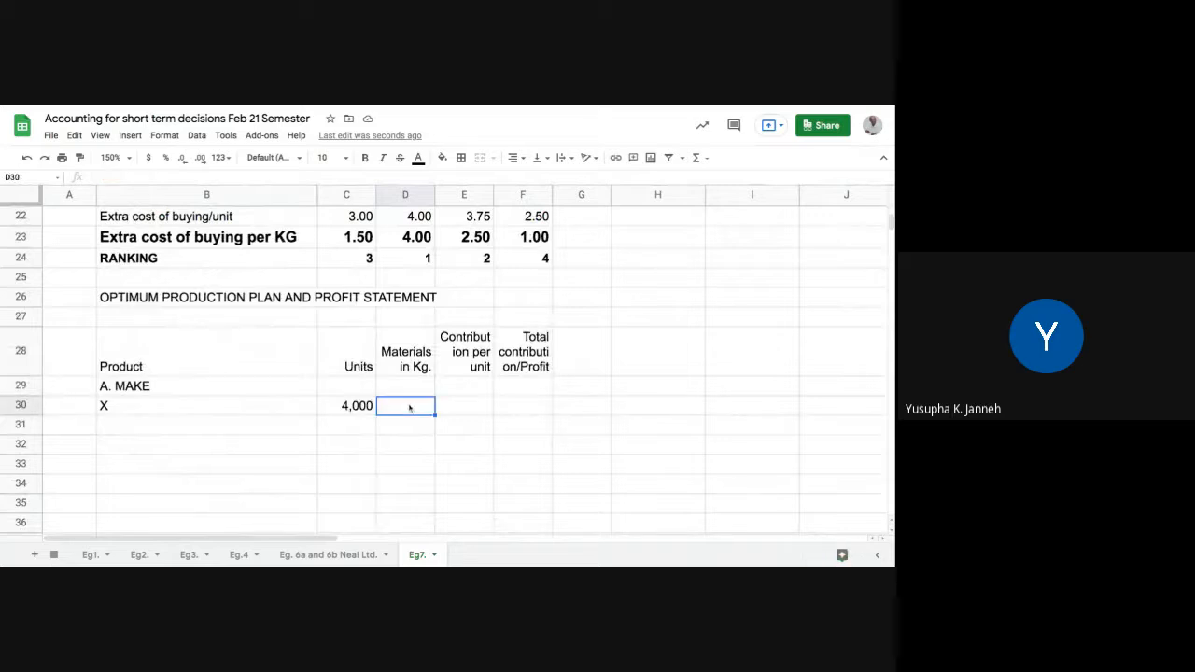
type("=")
left_click(363, 408)
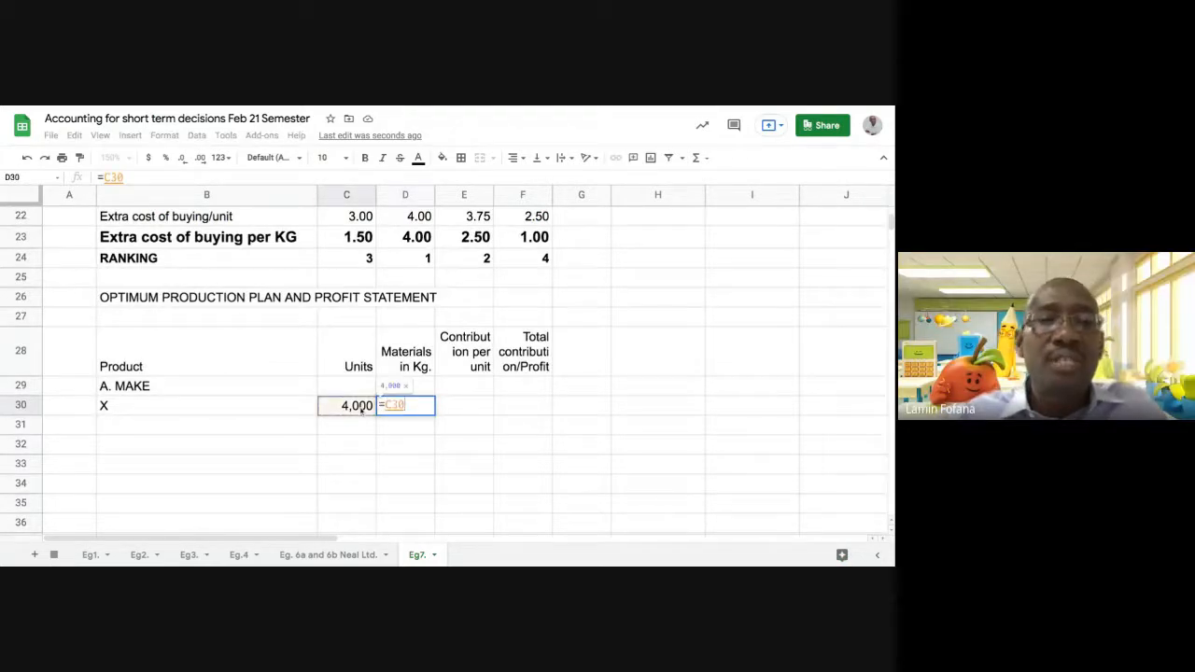
type("*")
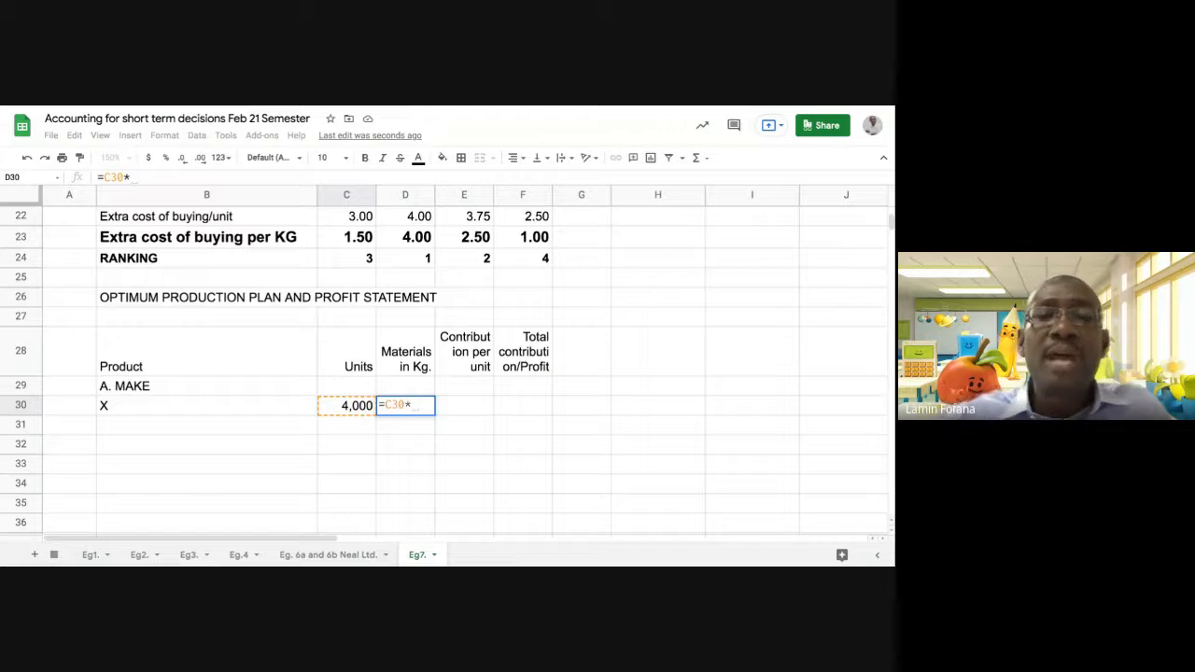
scroll(473, 320, "up", 4)
scroll(472, 320, "up", 3)
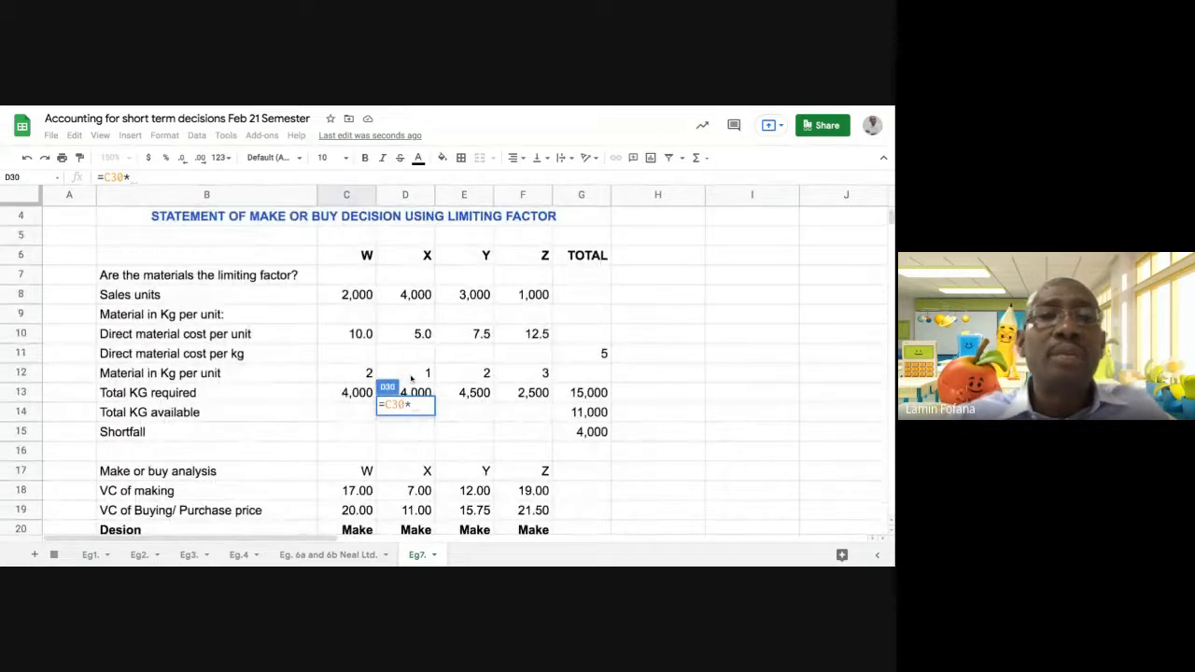
left_click(411, 376)
key("Return")
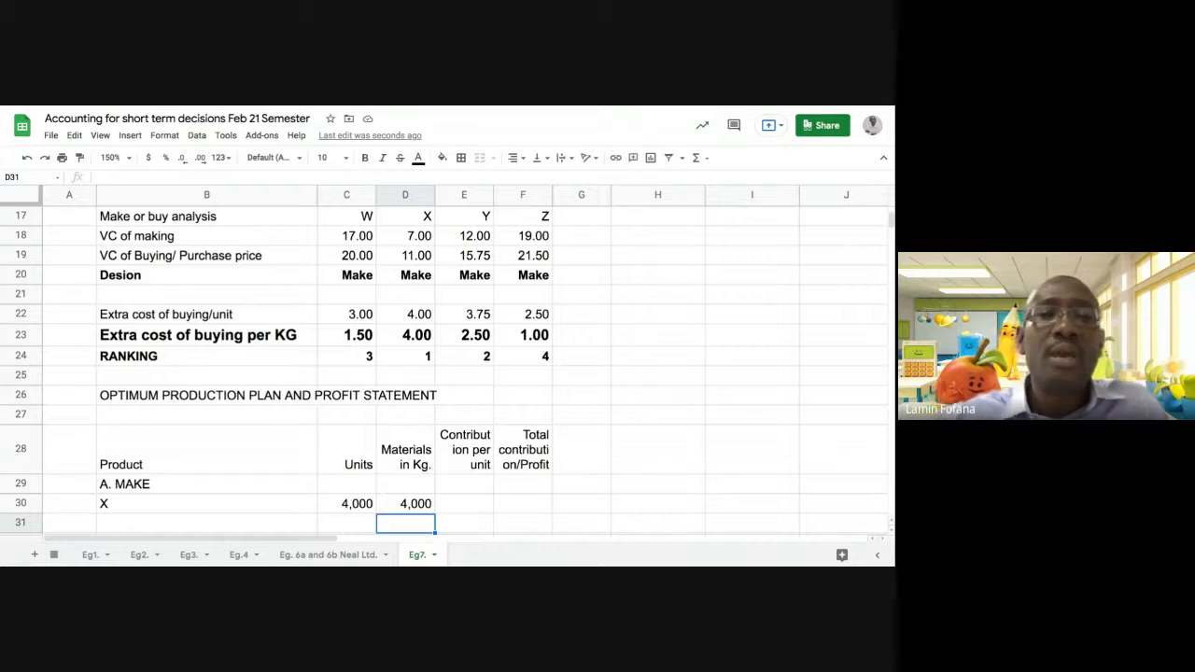
Review the production plan's Product, Units and Materials columns, the contribution columns, and the entries in product X's row
scroll(389, 504, "down", 1)
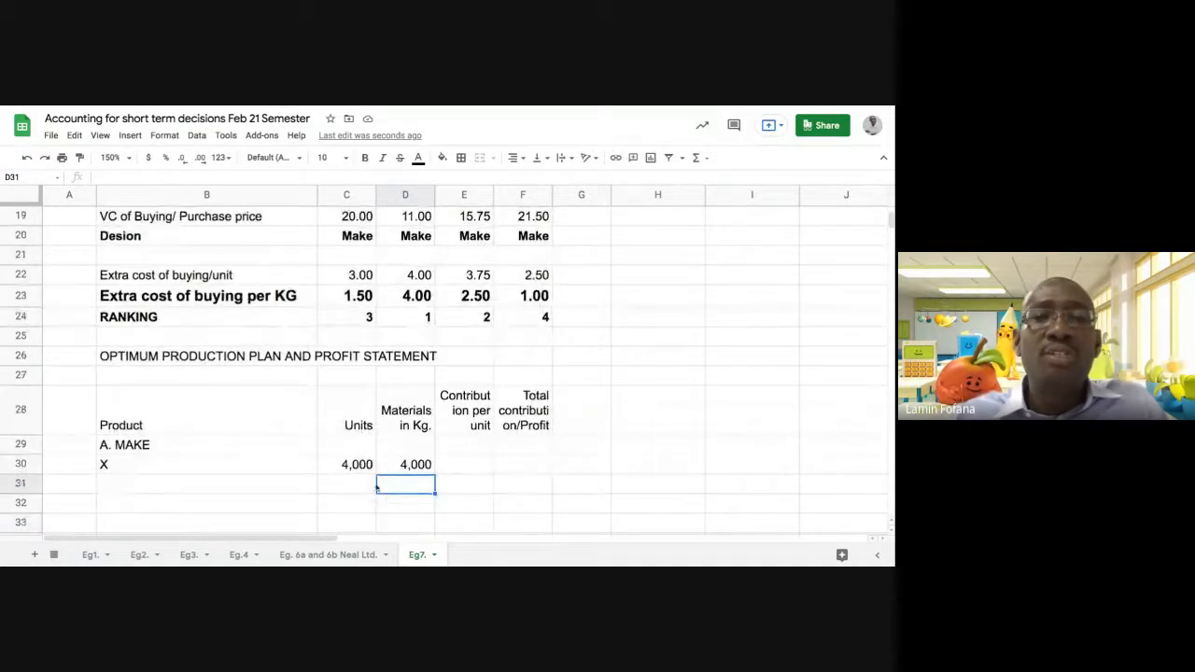
scroll(375, 484, "down", 2)
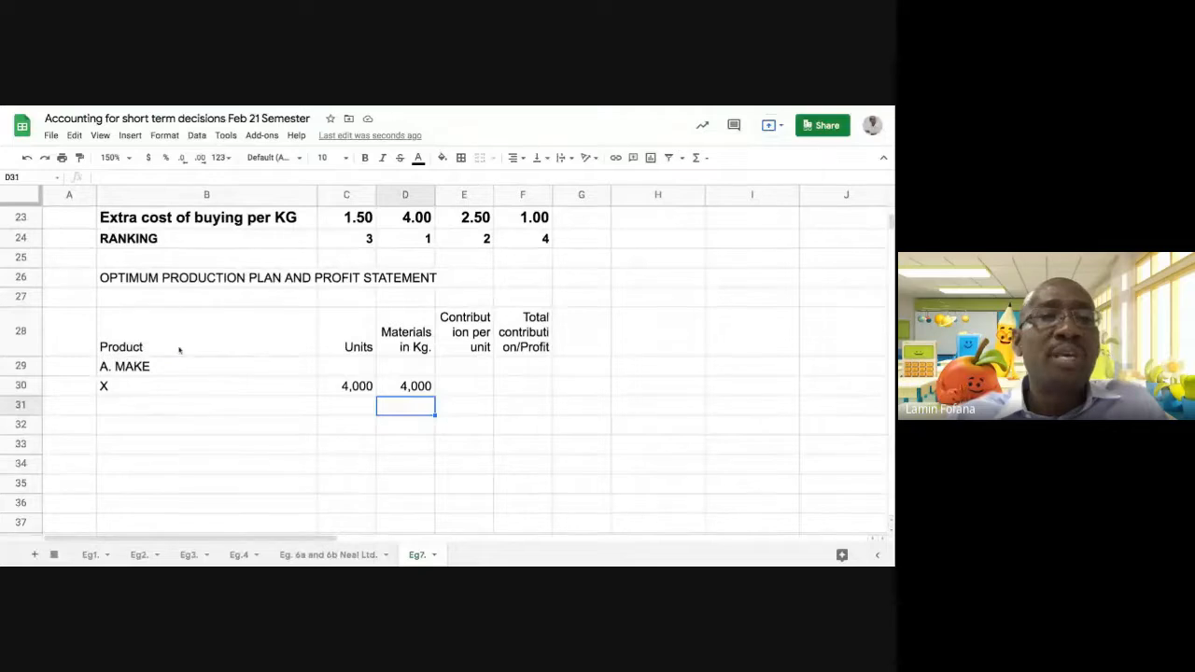
left_click(173, 337)
left_click_drag(173, 337, 401, 466)
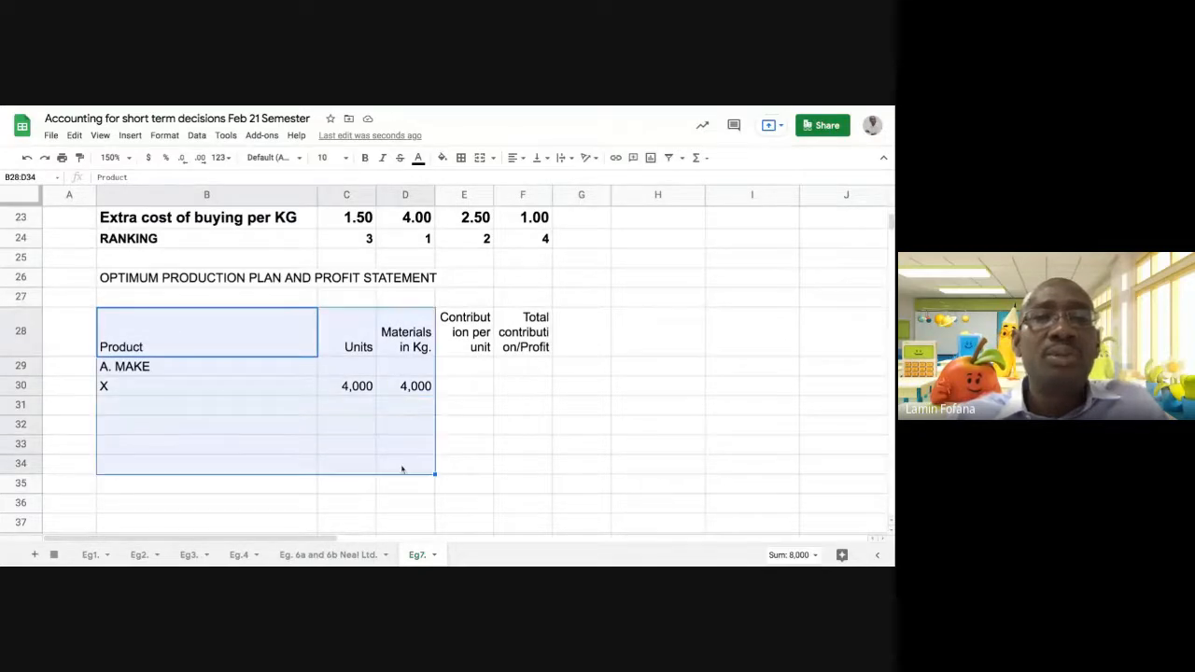
left_click_drag(481, 347, 533, 474)
left_click(515, 446)
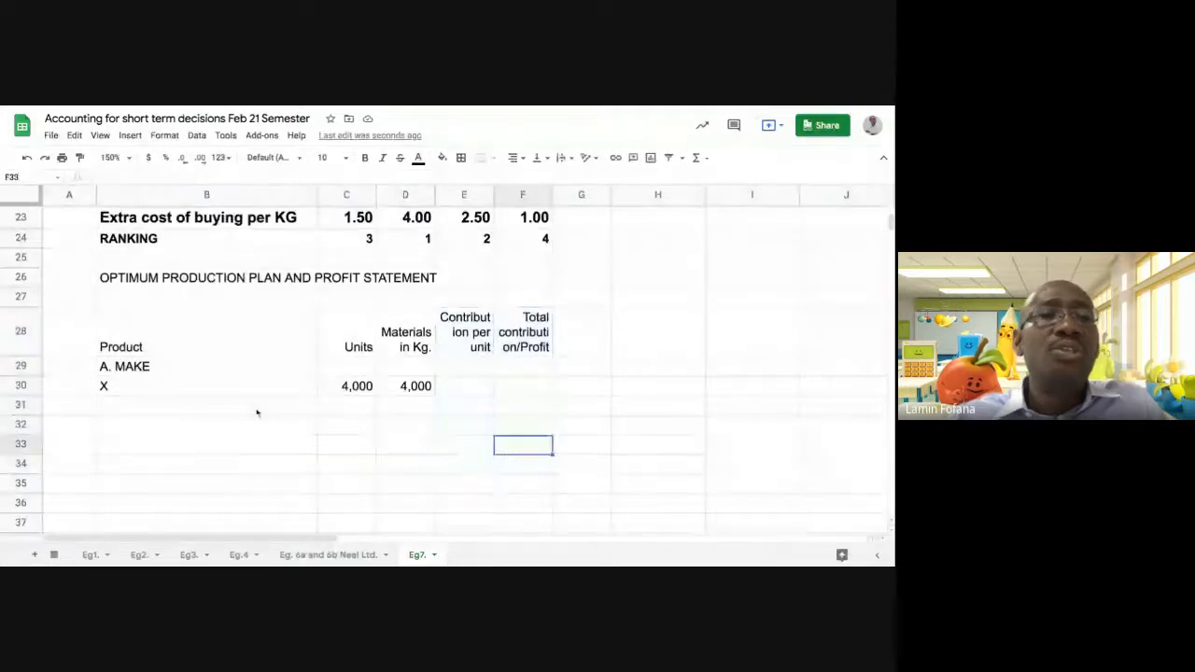
left_click(230, 386)
left_click(411, 388)
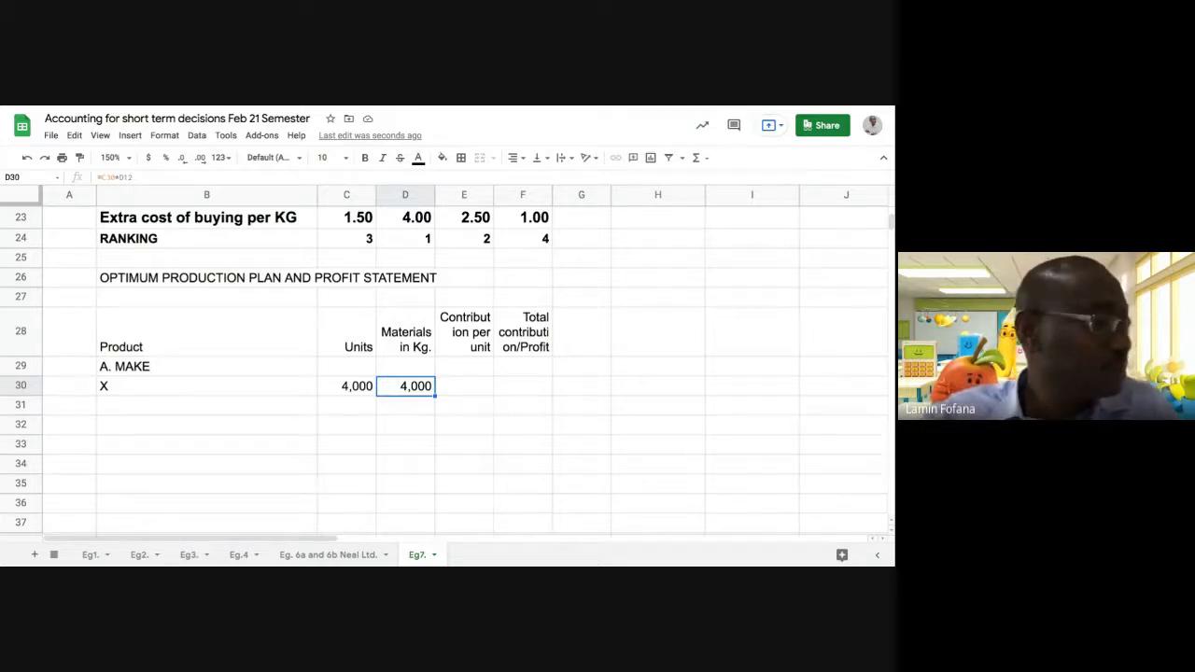
Enter 11000 in D33 as the total materials in Kg for the production plan
left_click(405, 411)
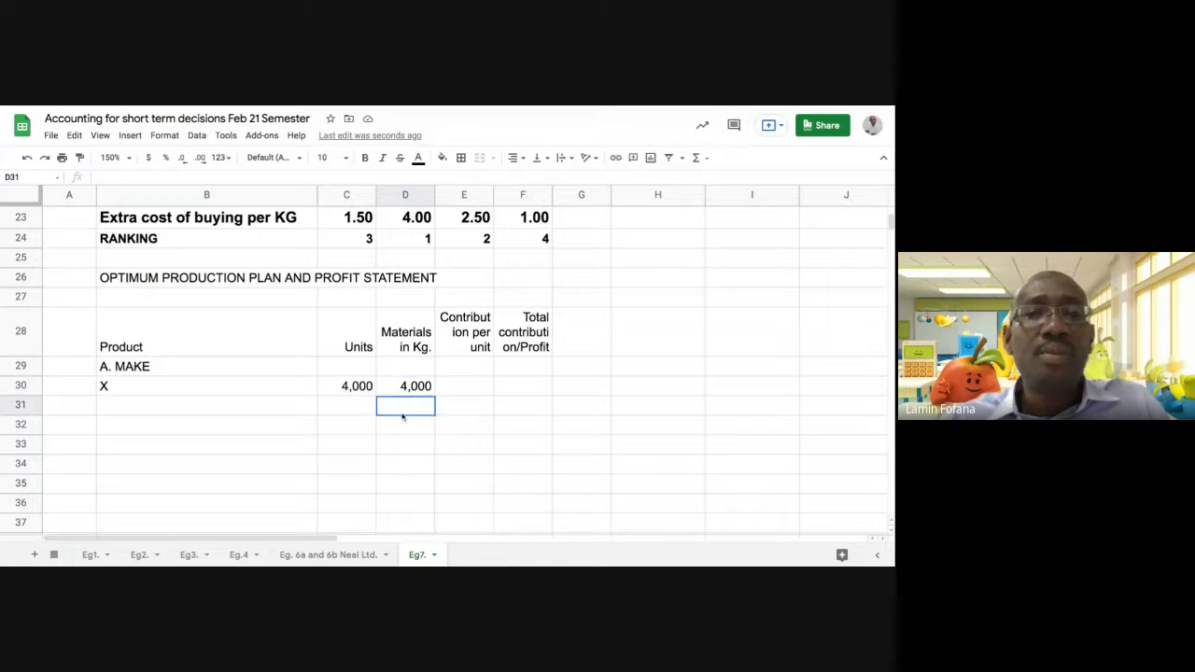
left_click(410, 428)
left_click(413, 448)
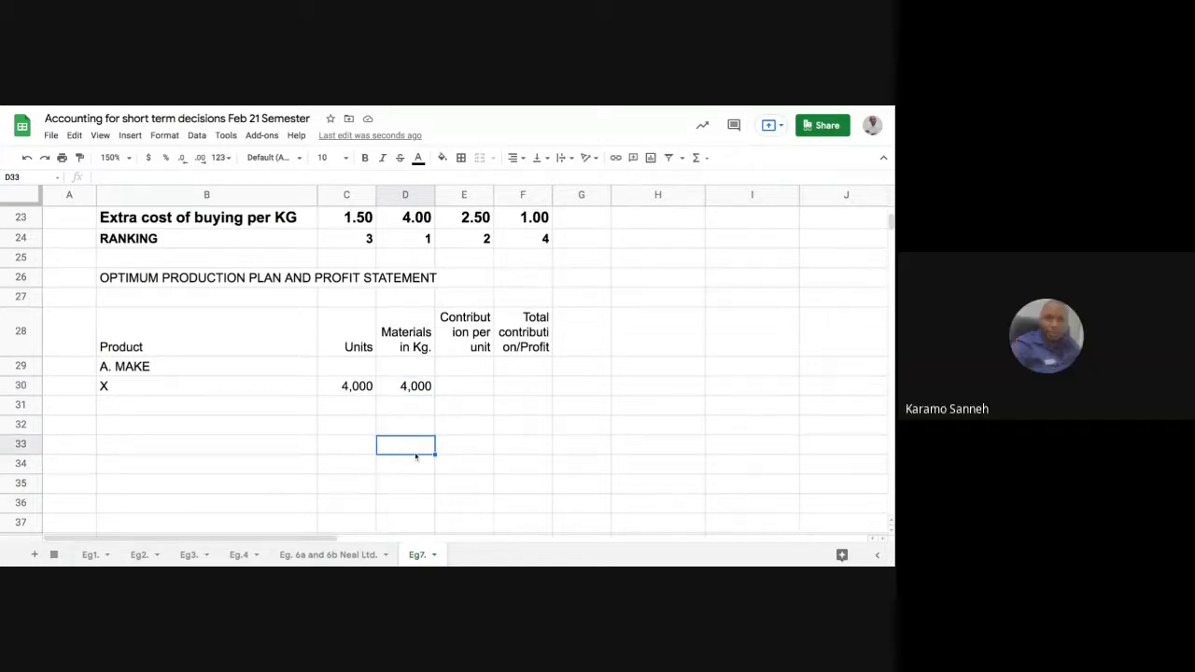
type("1")
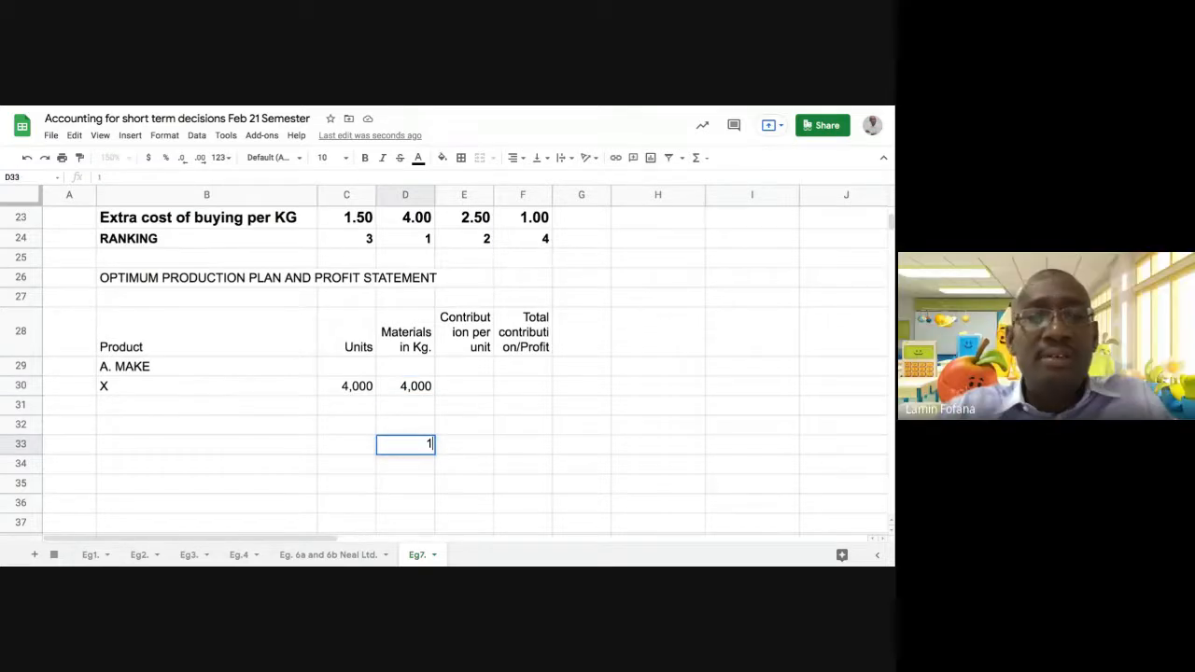
type("1000")
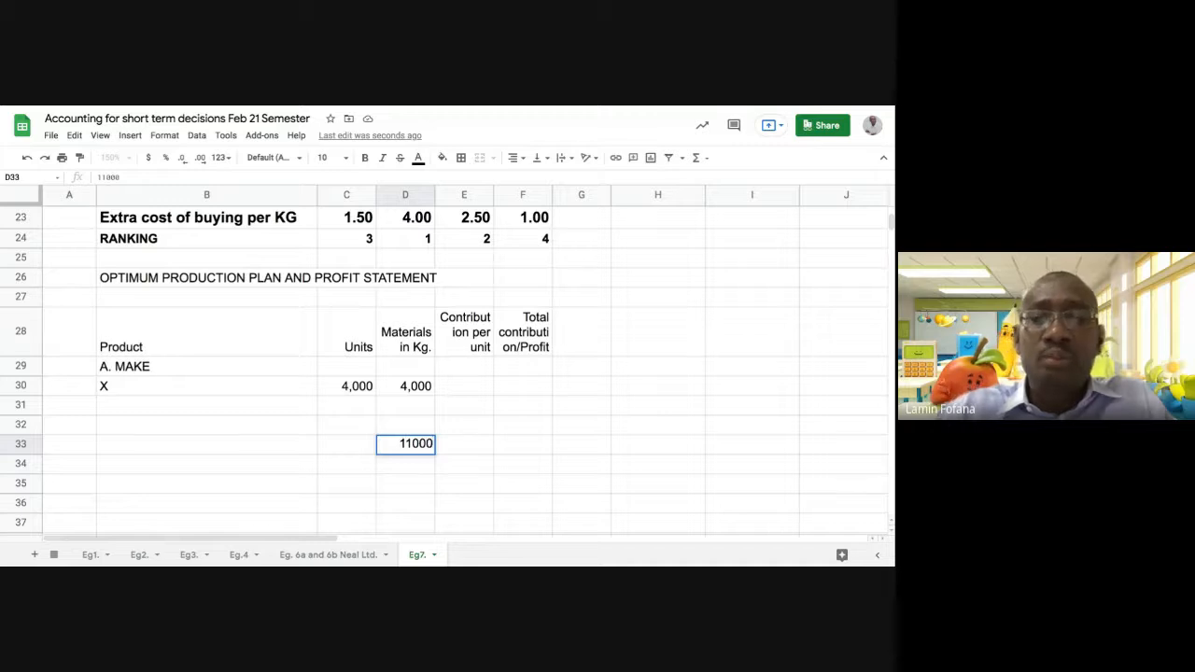
key("Return")
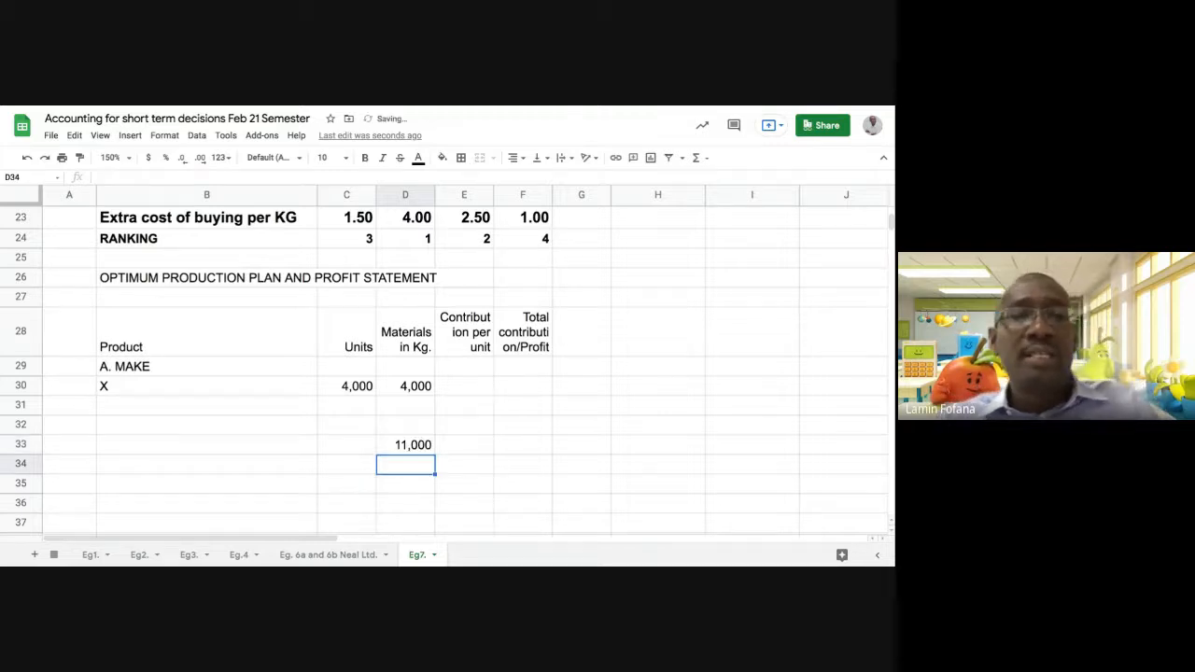
Label the materials total row by entering "Total" in B33
left_click(177, 448)
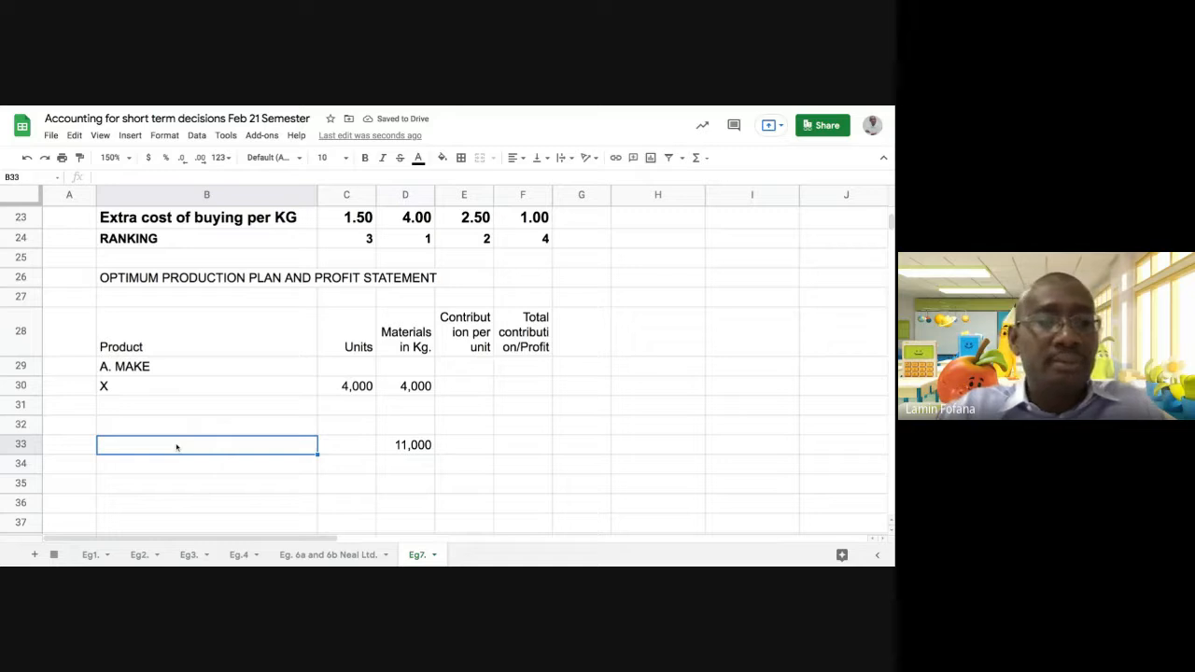
type("Tota")
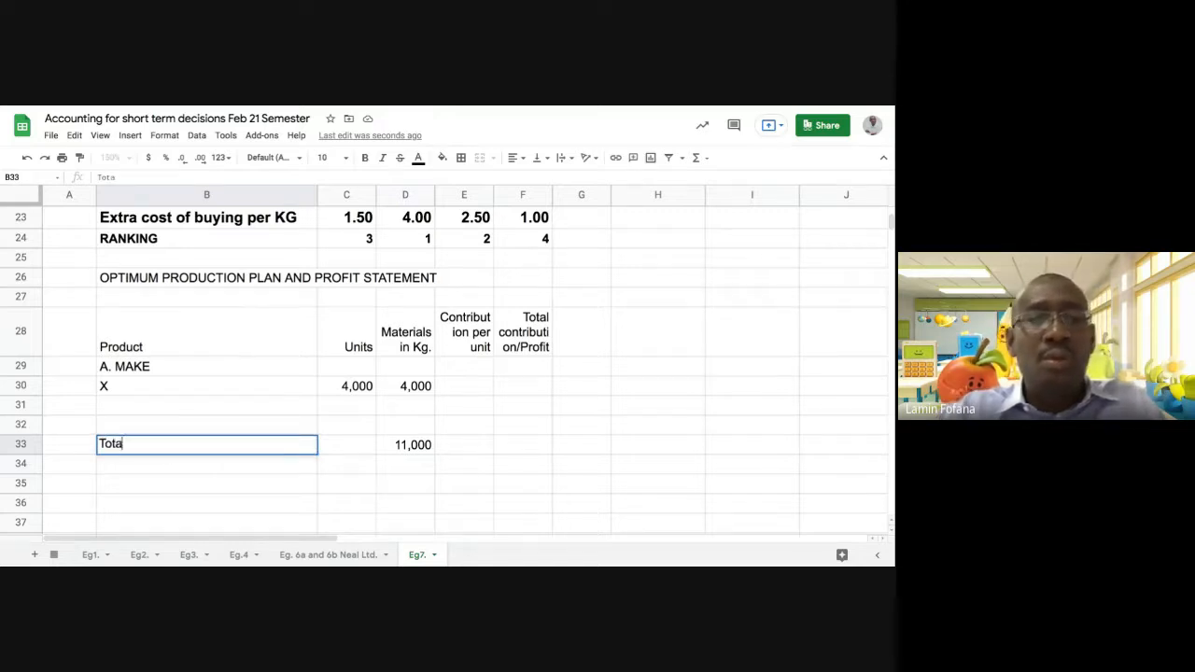
type("l")
key("Return")
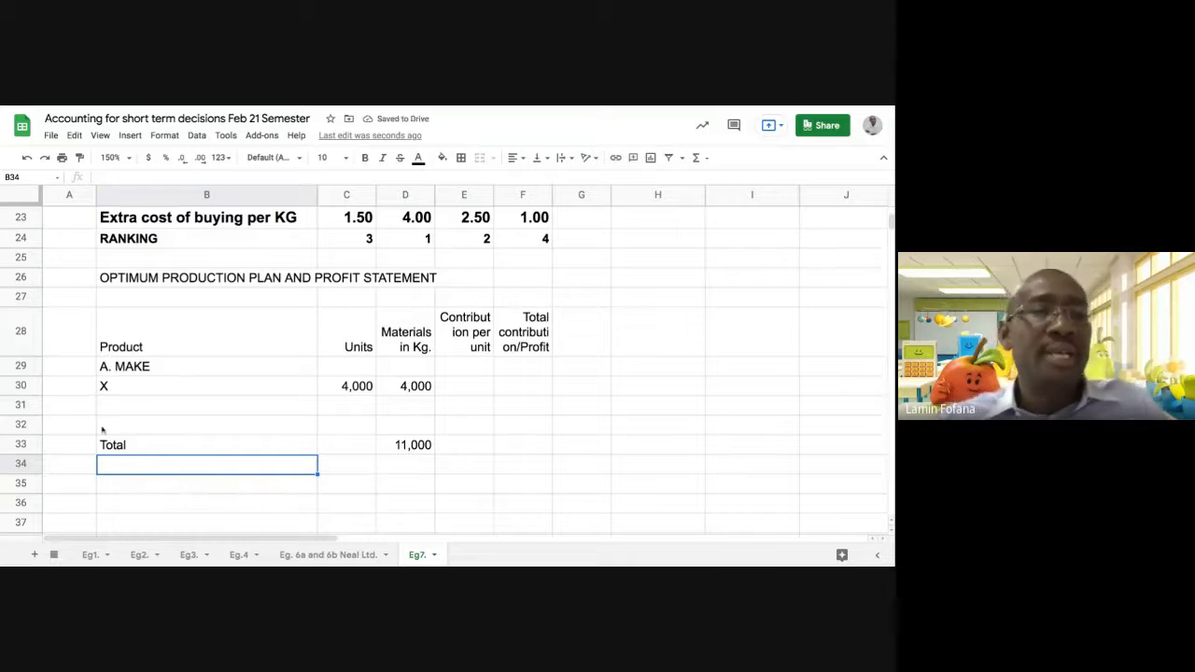
left_click(402, 448)
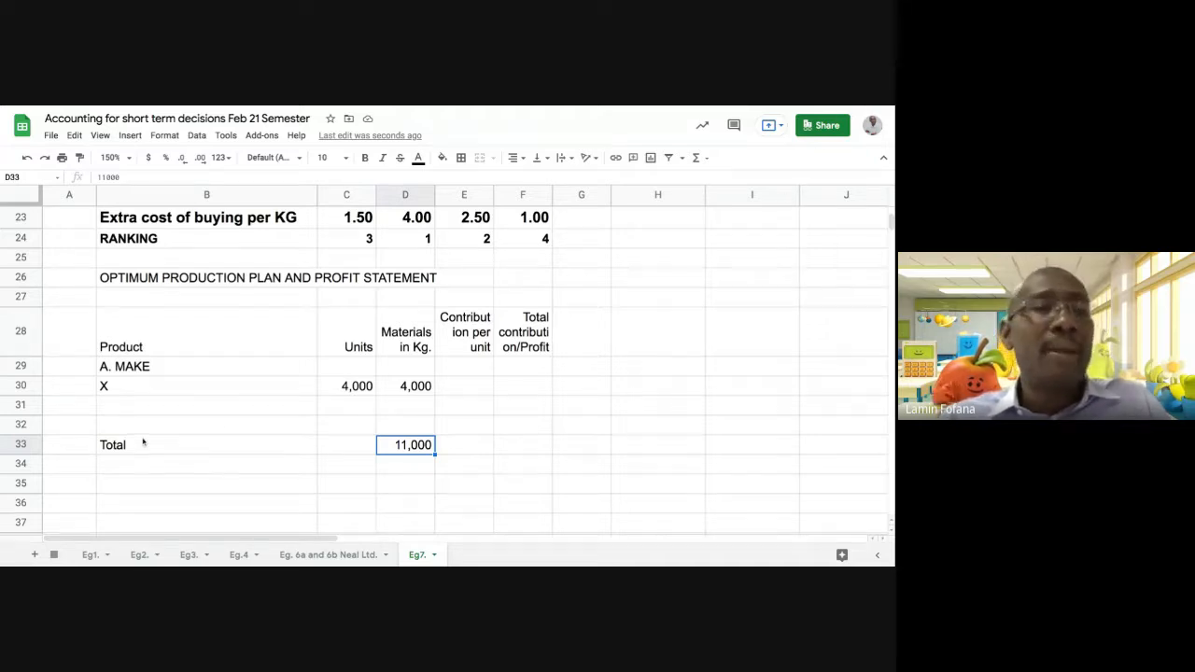
Format the "A. MAKE" heading in B29 as bold with font size 12
left_click(134, 405)
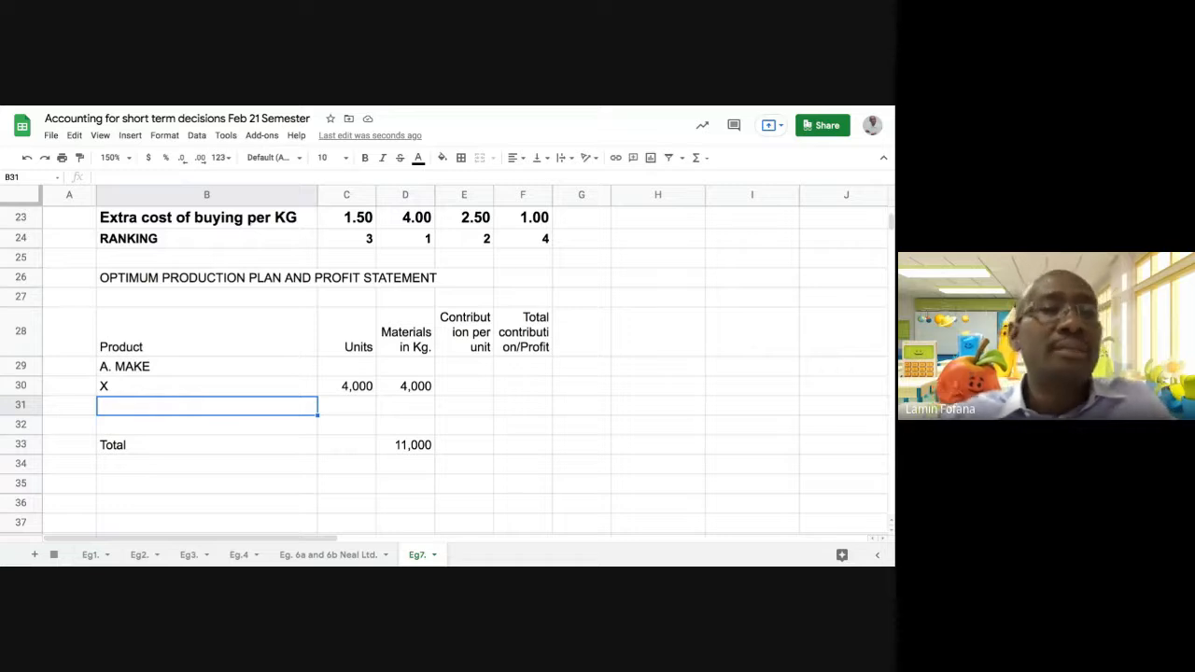
left_click(121, 367)
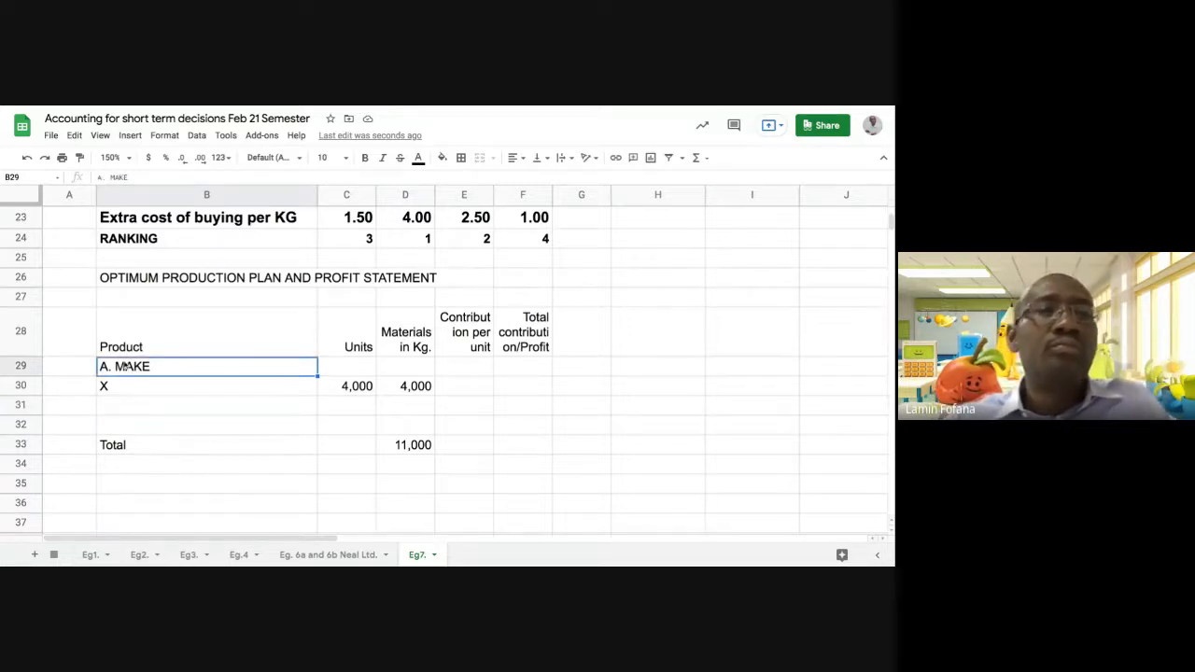
left_click(365, 158)
left_click(347, 159)
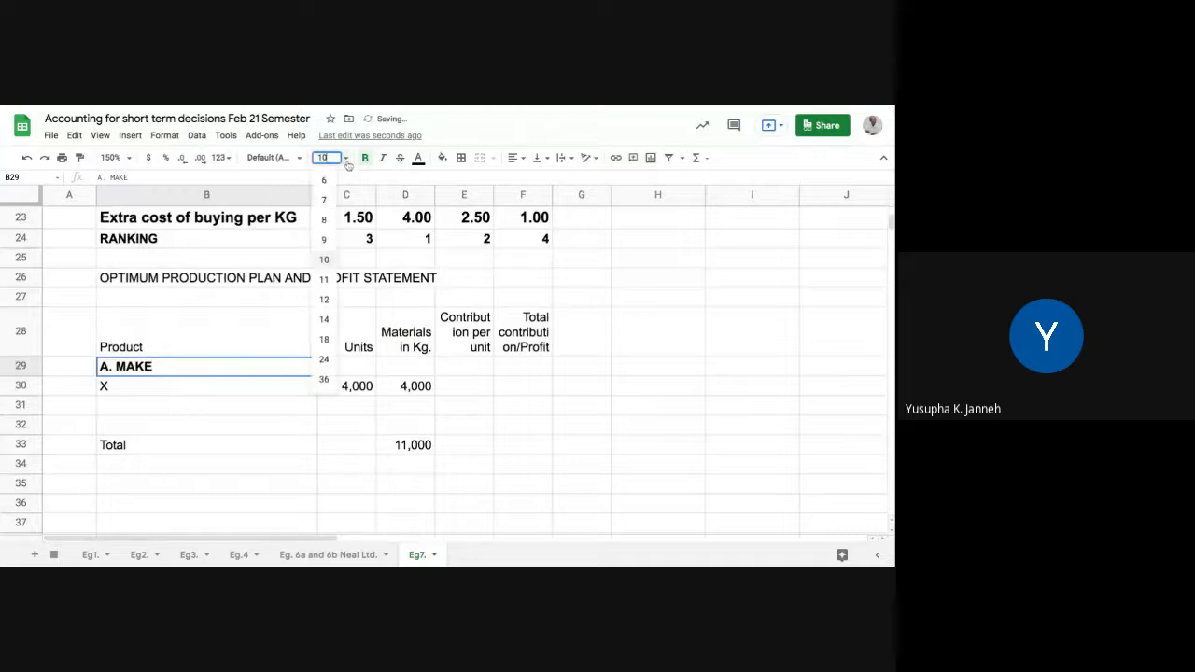
left_click(324, 299)
left_click(508, 434)
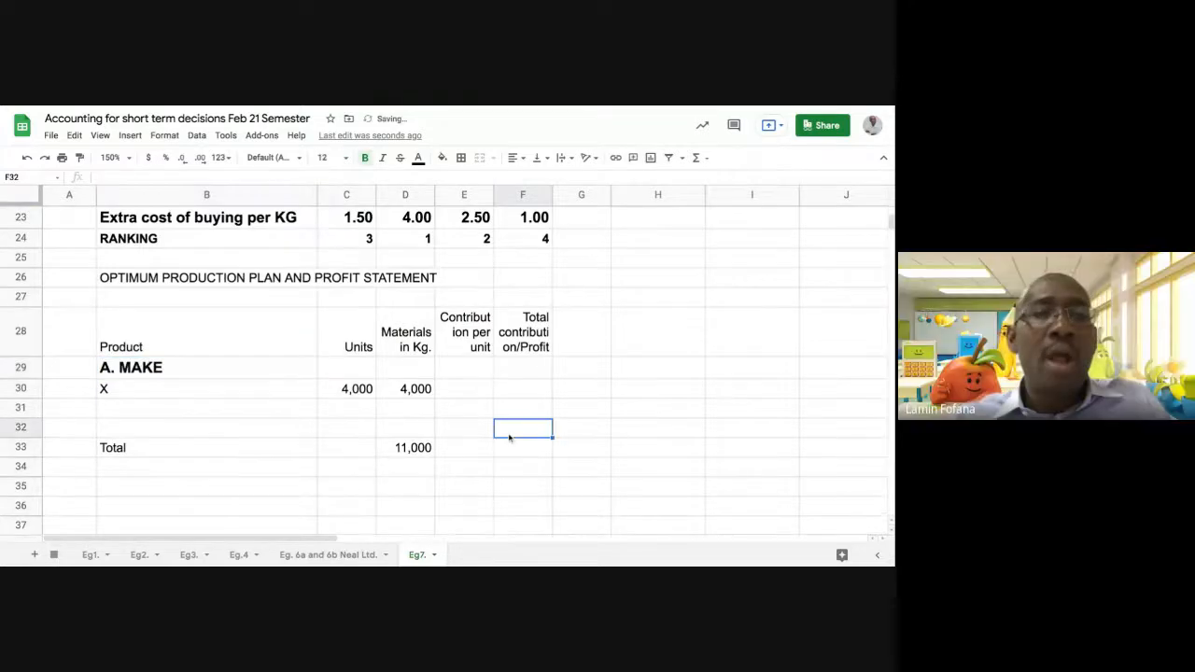
Enter the second-ranked product, Y, in B31 and link its units in C31 to its sales units with =E8
left_click(159, 412)
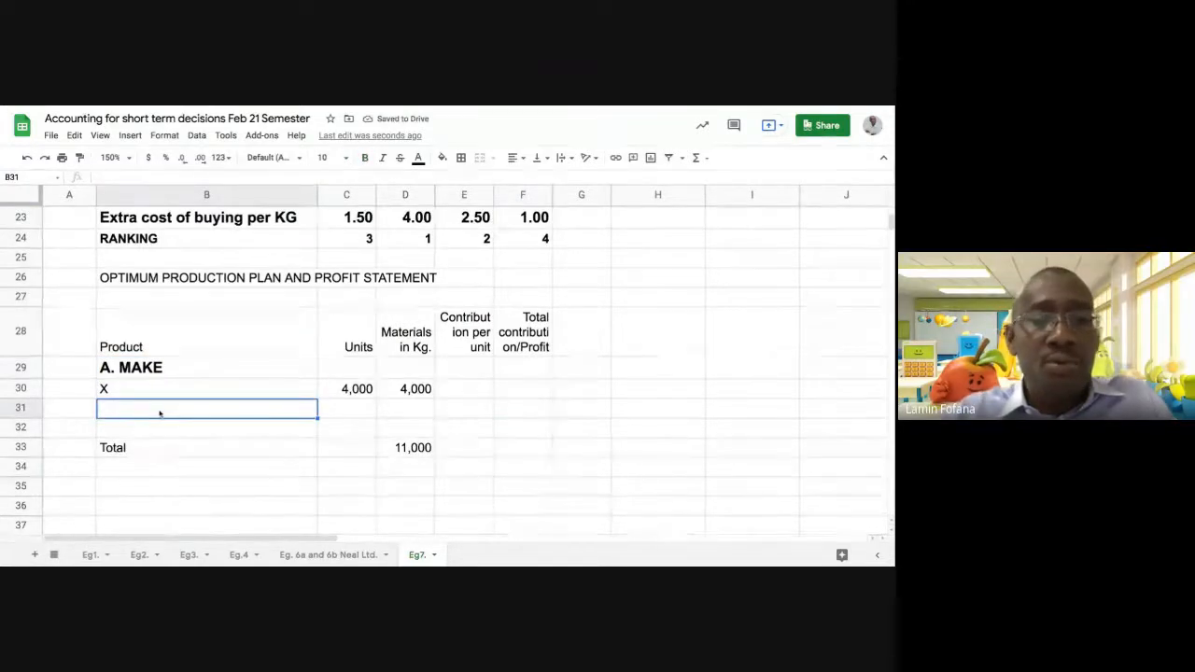
type("Y")
key("Tab")
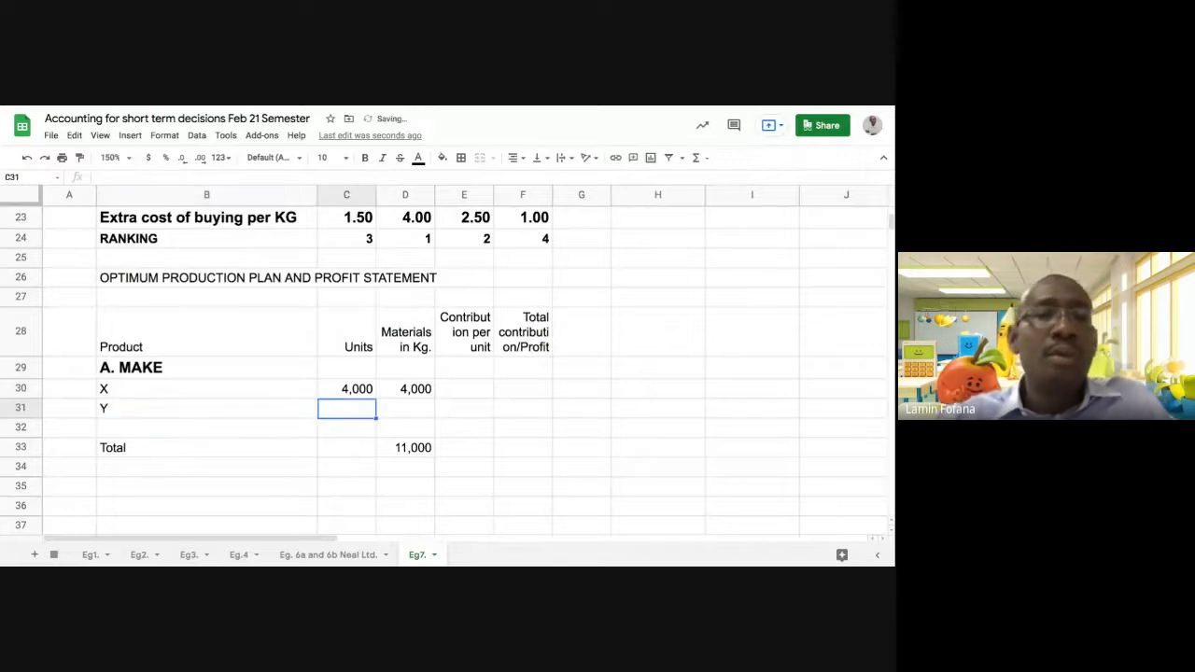
type("=")
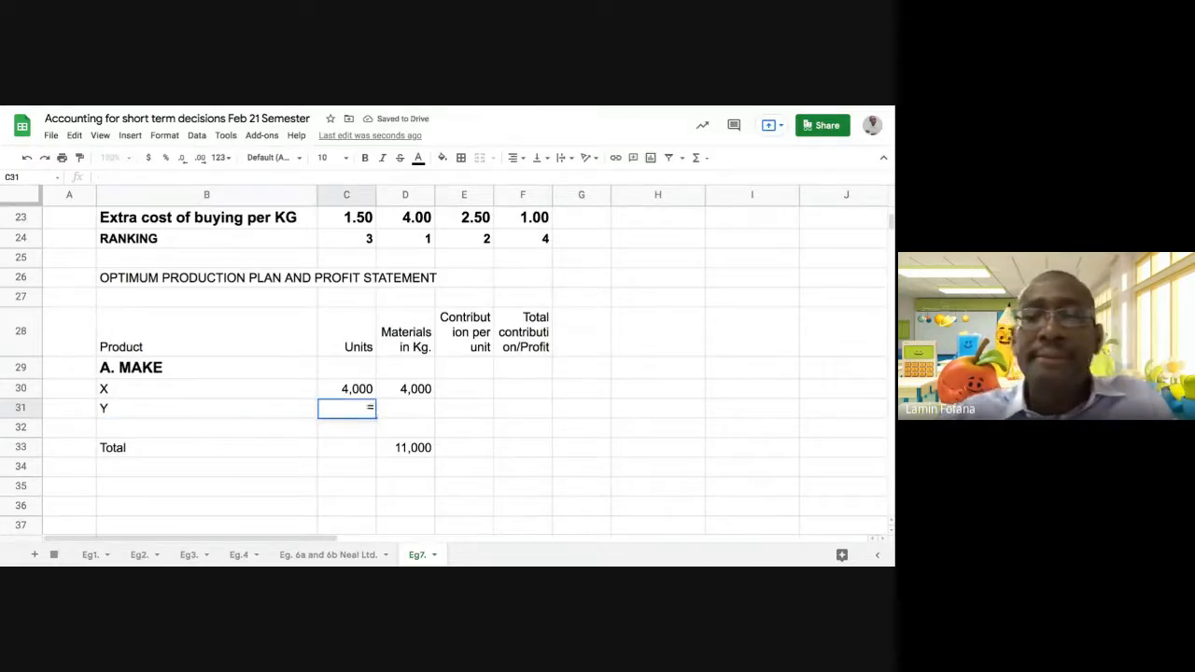
scroll(166, 403, "up", 5)
scroll(197, 386, "up", 2)
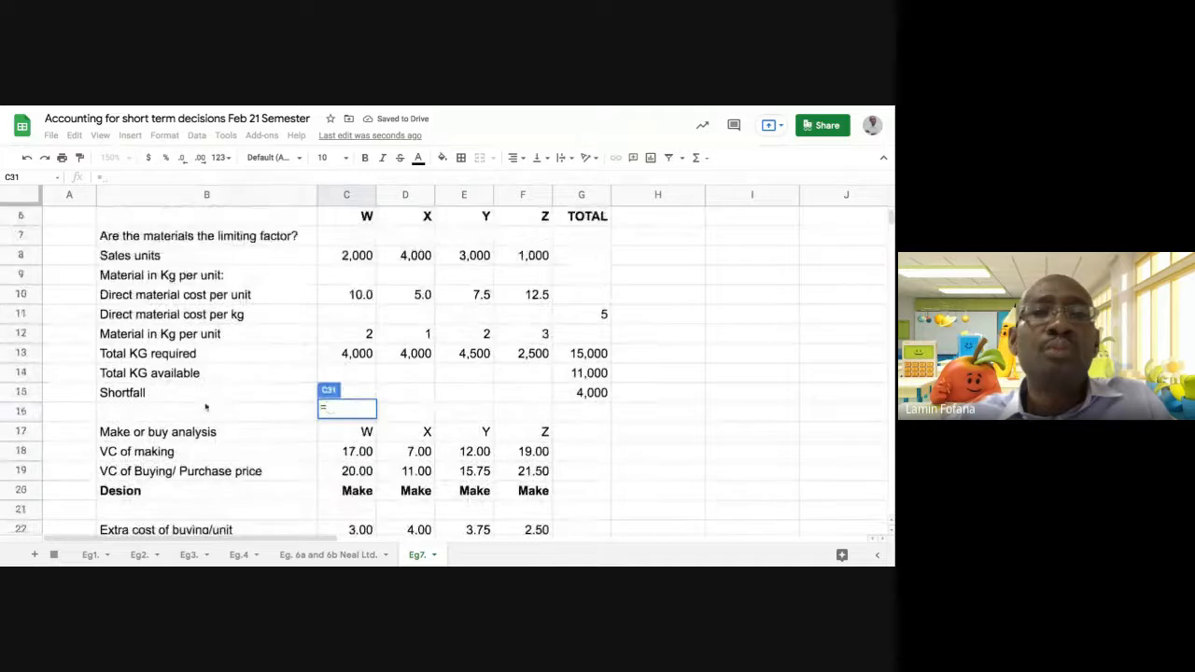
left_click(474, 260)
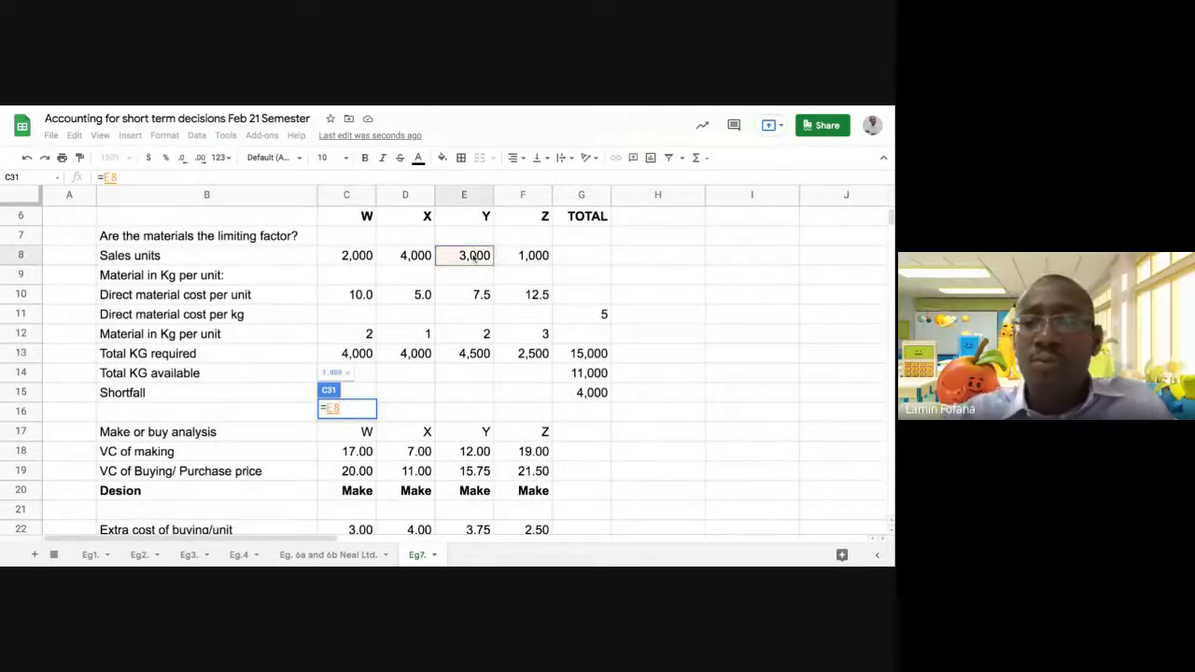
key("Return")
Calculate product Y's materials in Kg in D31 as units times material in Kg per unit, using =C31*E12
scroll(482, 355, "down", 1)
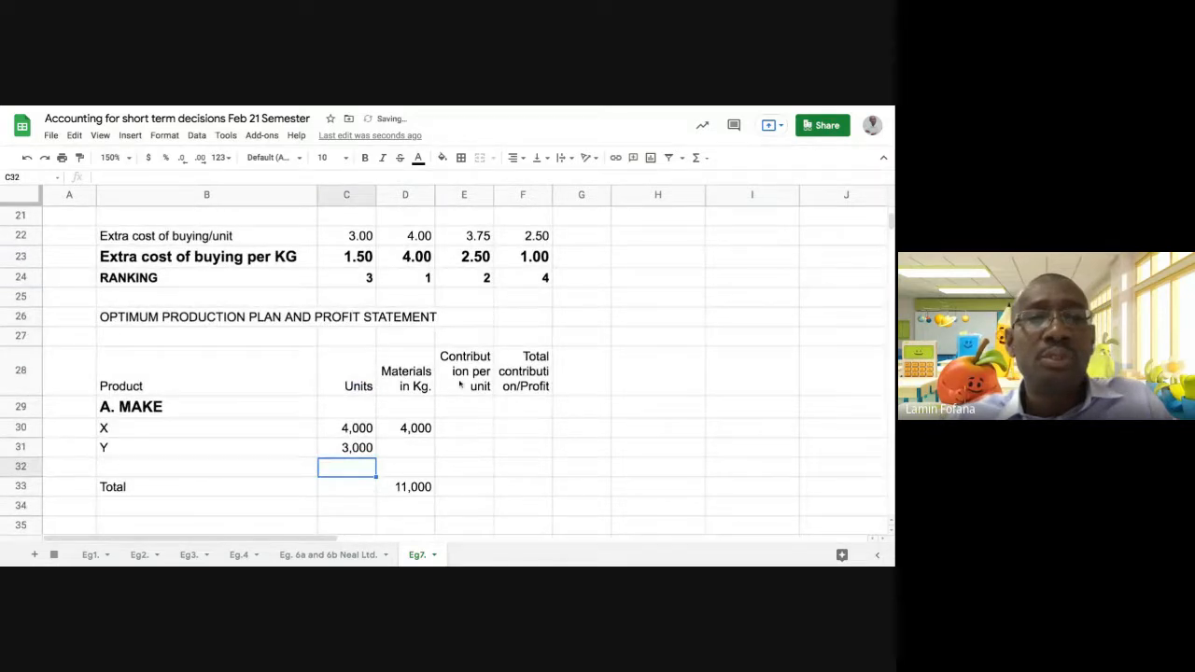
left_click(414, 449)
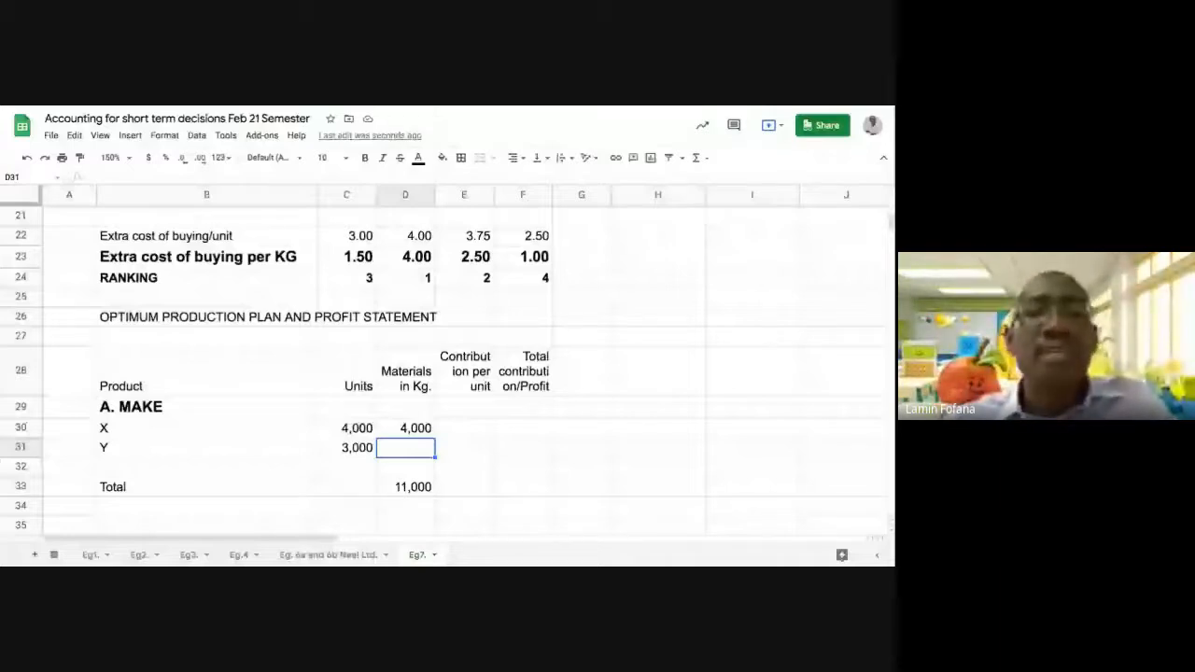
scroll(372, 390, "up", 5)
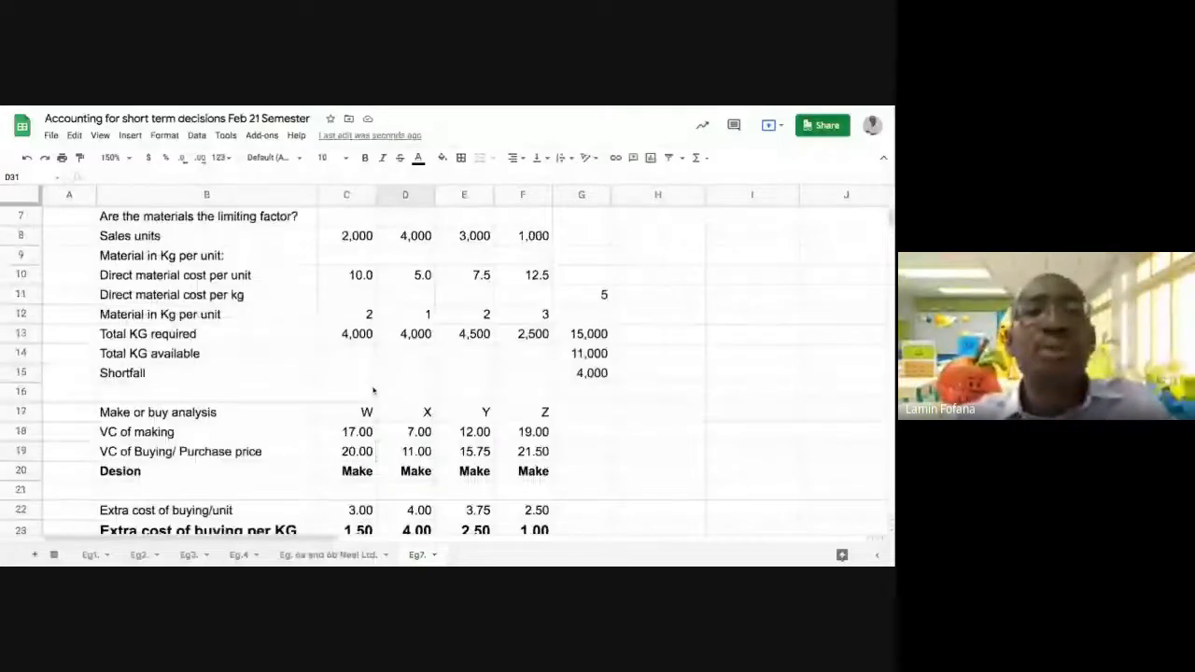
scroll(420, 374, "up", 1)
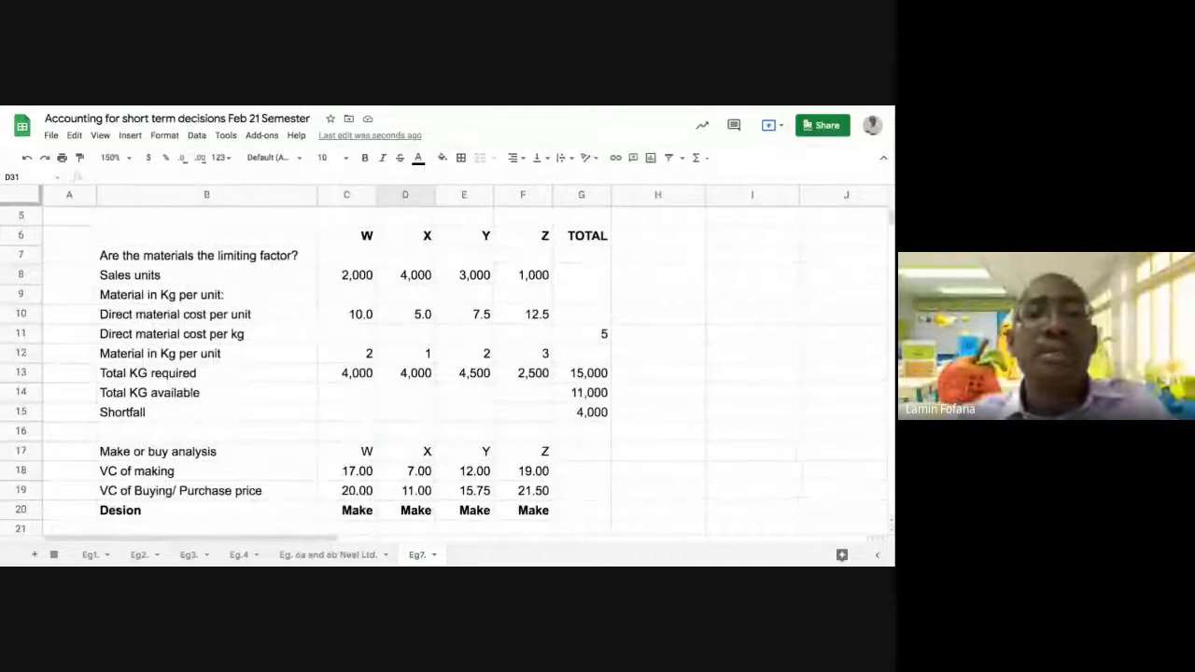
scroll(429, 362, "down", 8)
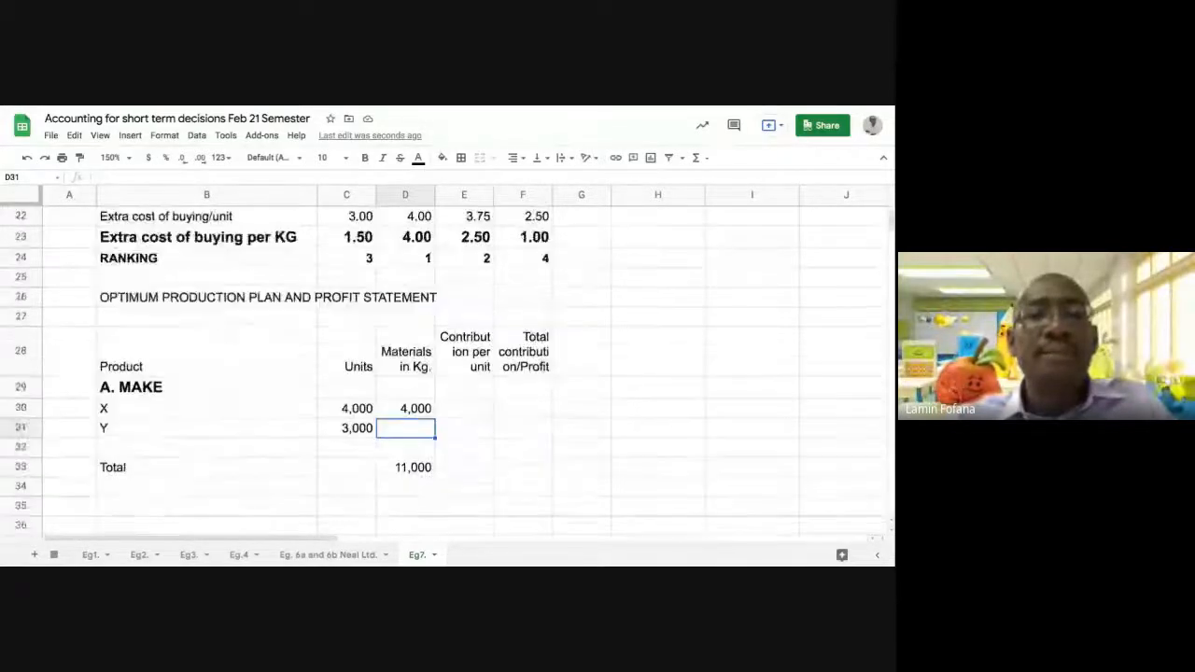
scroll(429, 362, "up", 1)
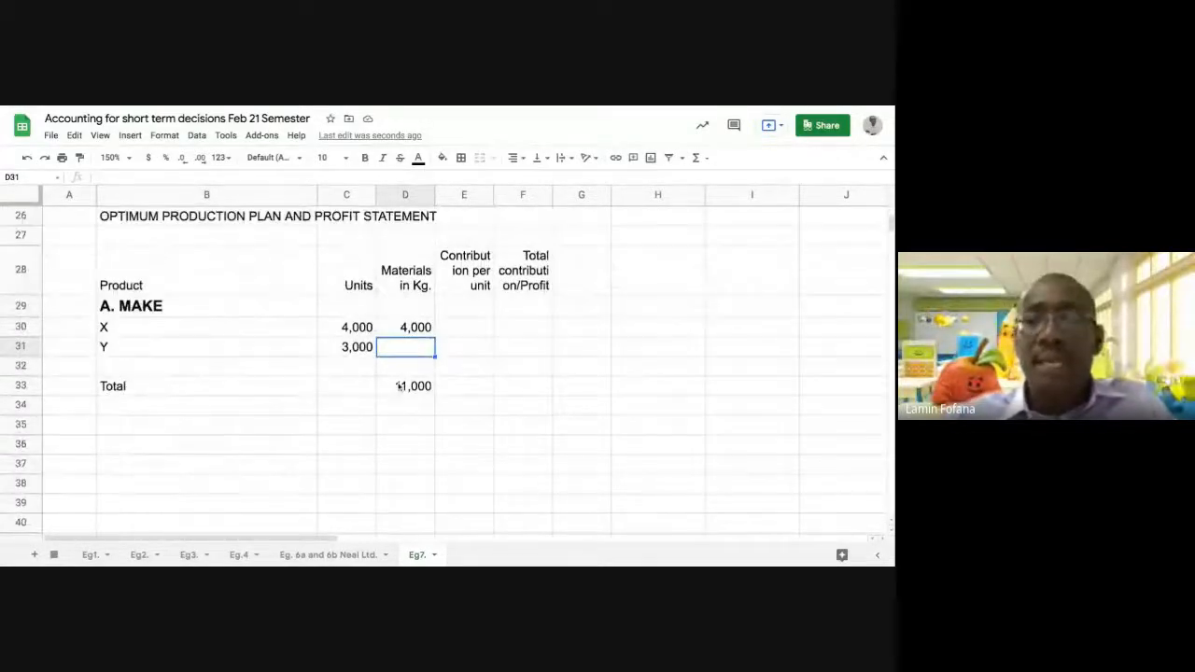
type("=")
left_click(354, 347)
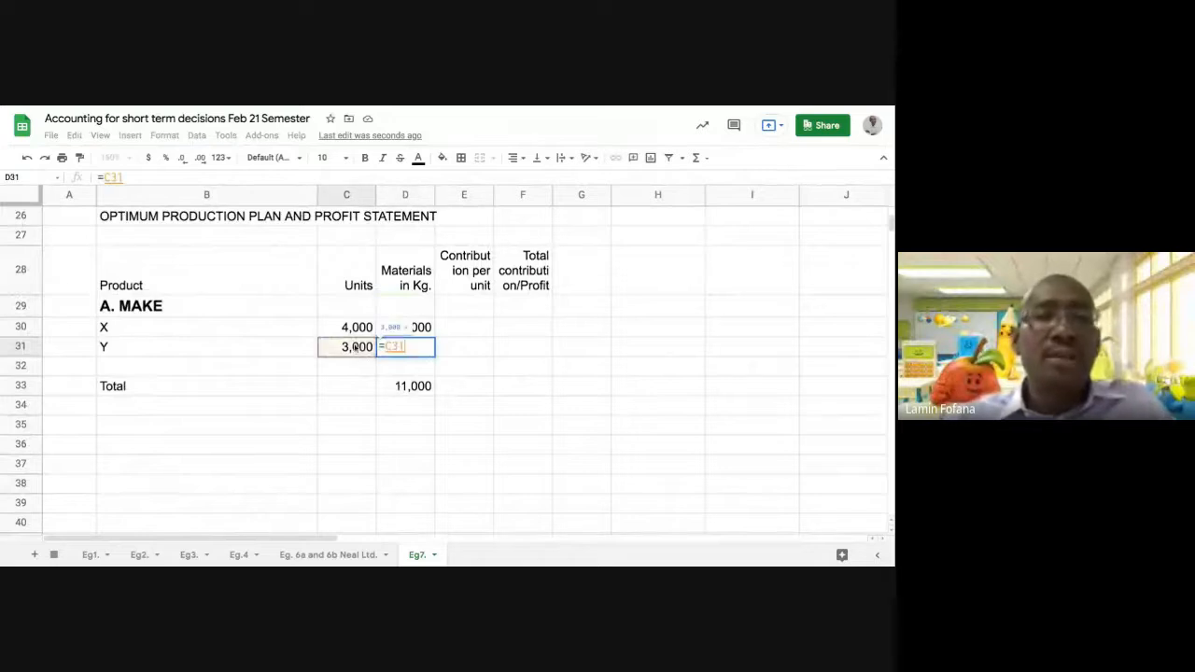
type("*")
scroll(546, 290, "up", 4)
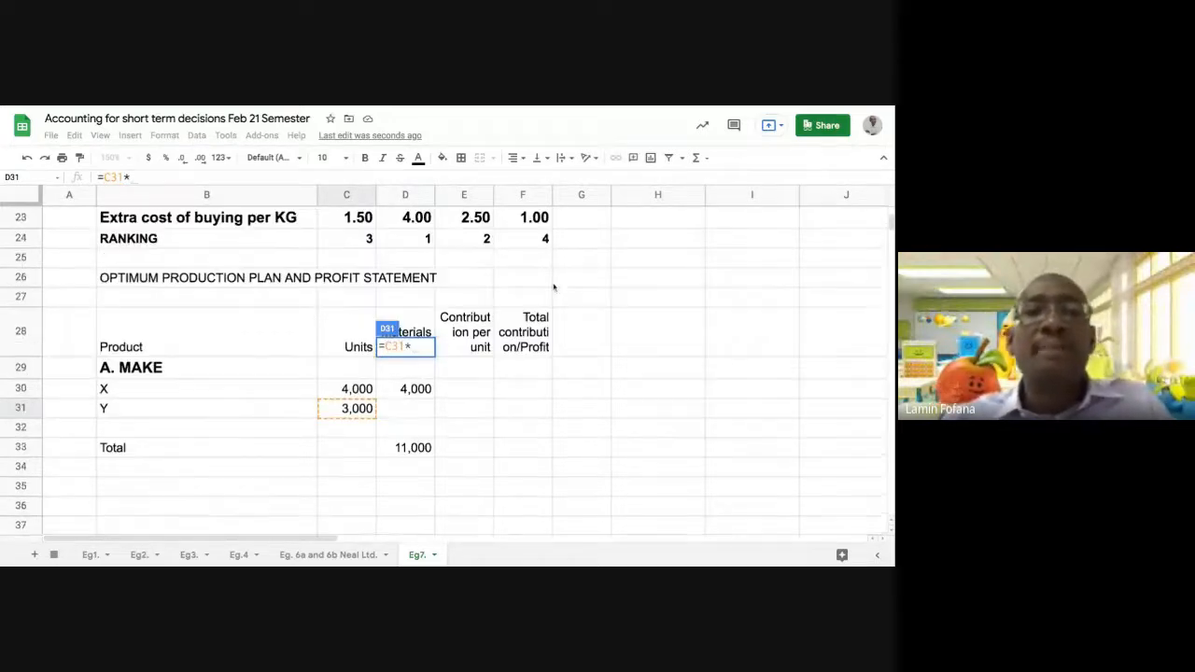
scroll(536, 293, "up", 4)
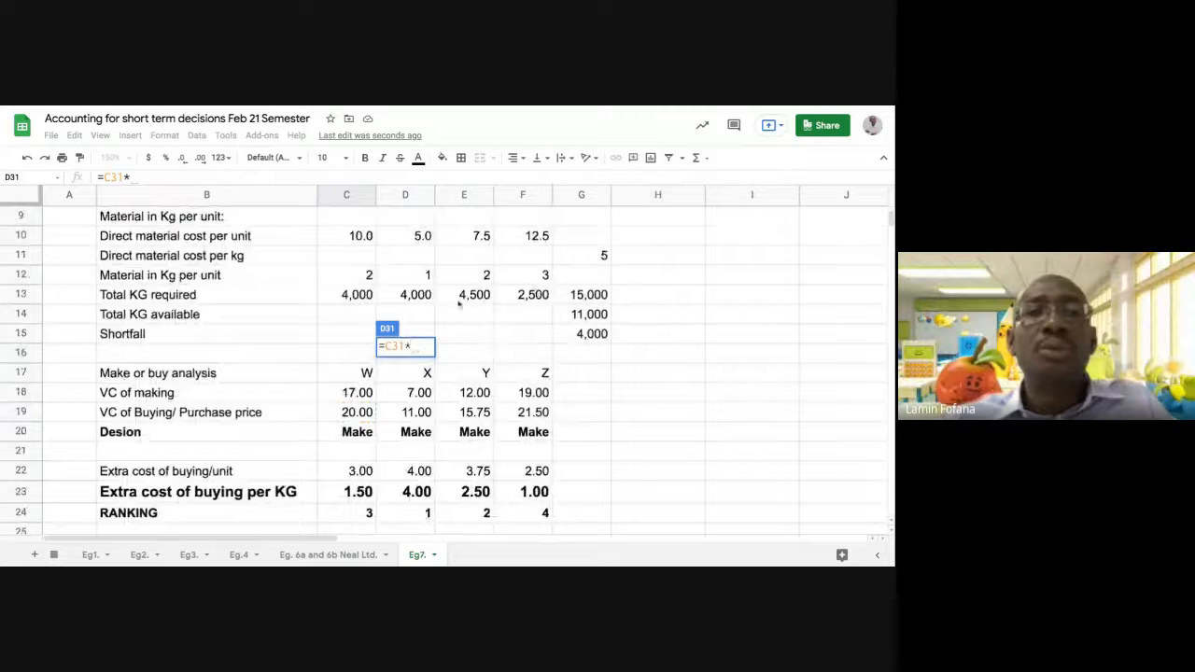
scroll(458, 304, "up", 1)
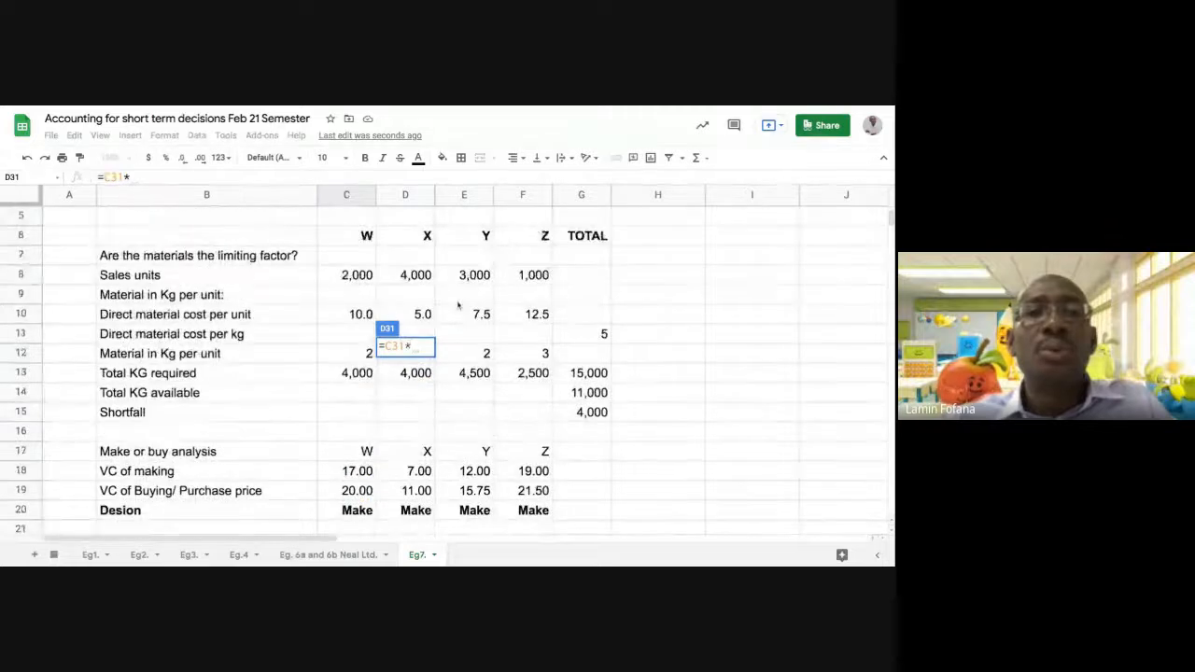
left_click(469, 355)
key("Return")
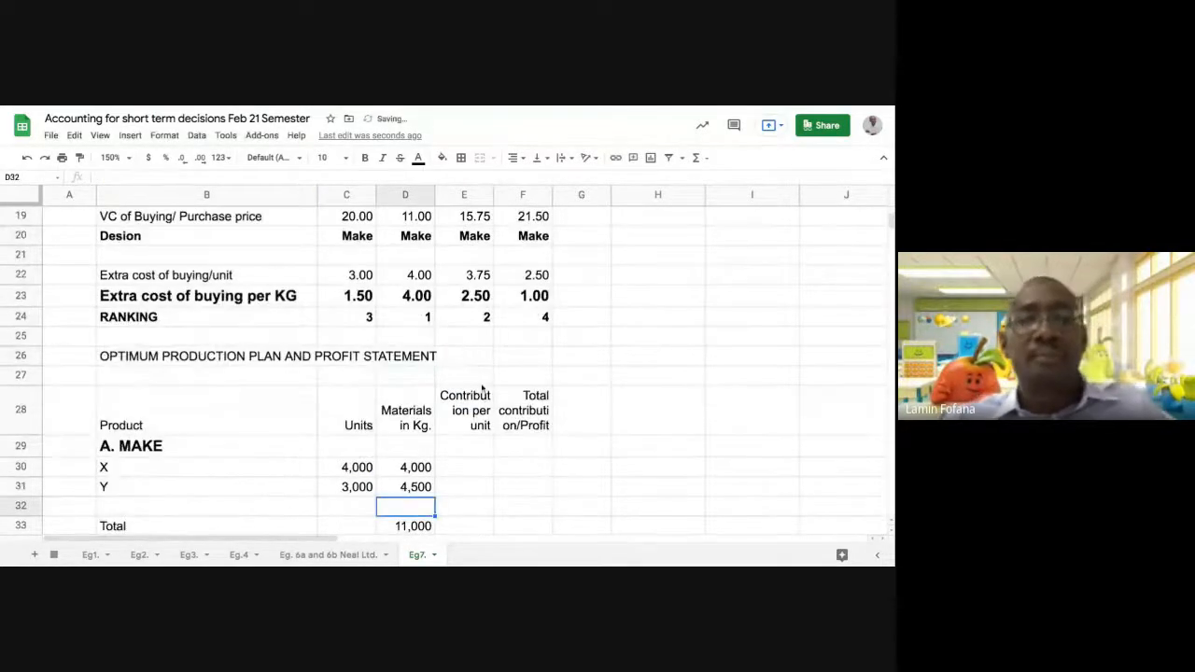
Review the sales units, material requirements, make-or-buy analysis and ranking alongside the X and Y rows of the production plan
scroll(478, 391, "down", 1)
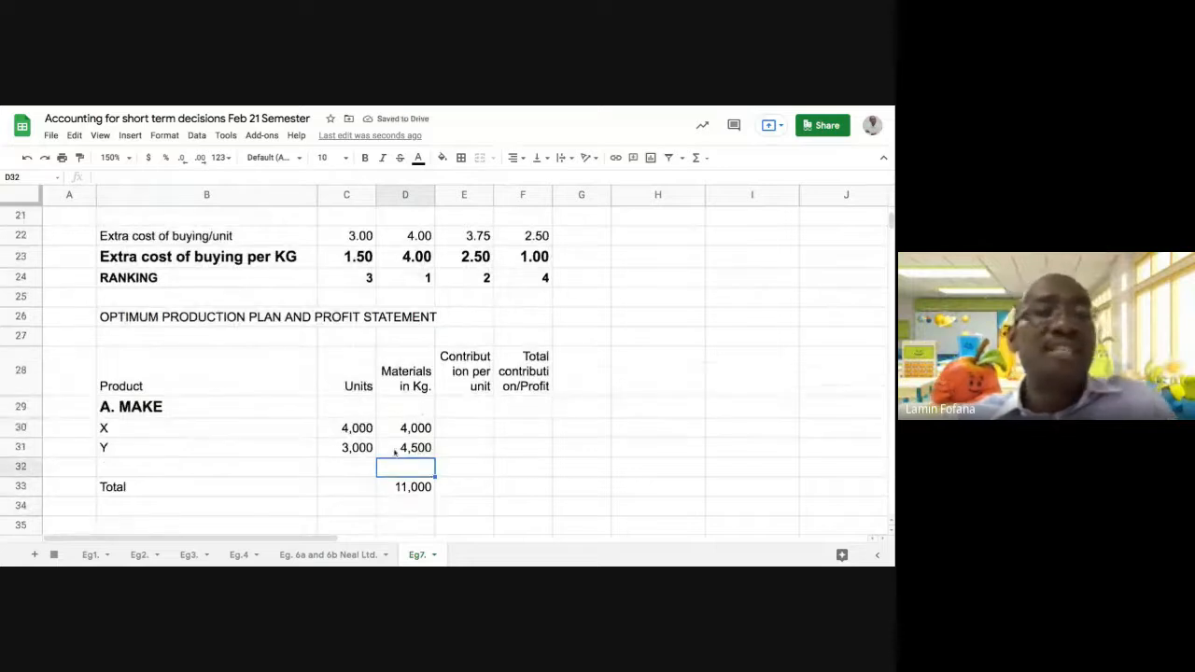
scroll(395, 452, "up", 8)
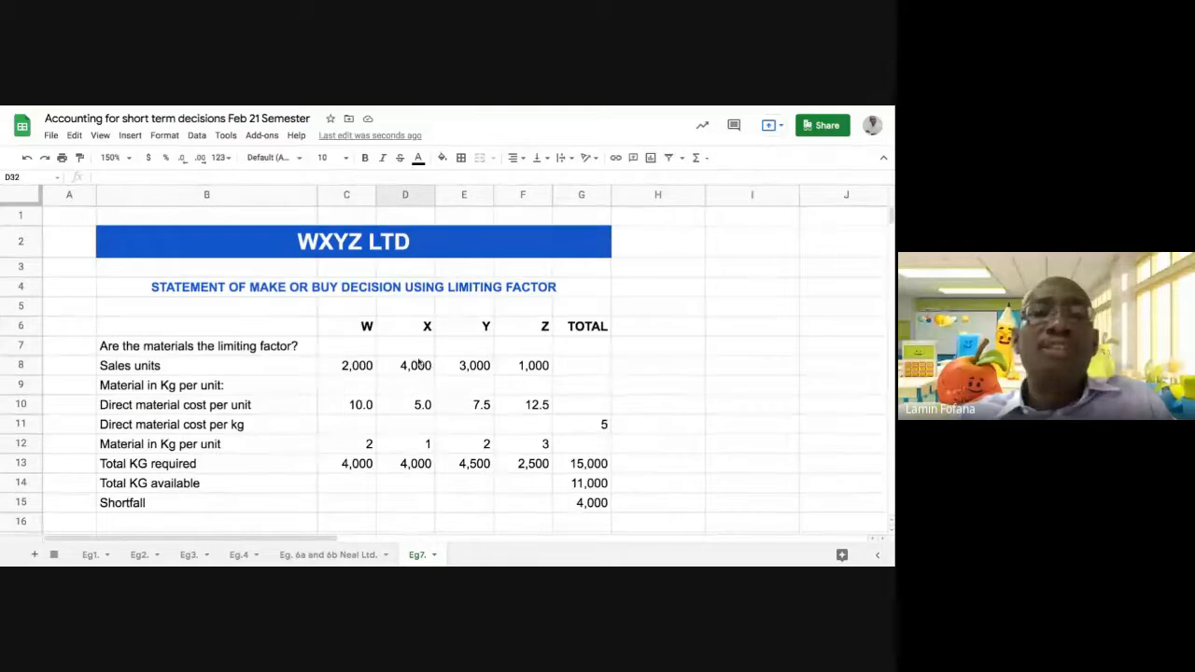
scroll(392, 365, "down", 1)
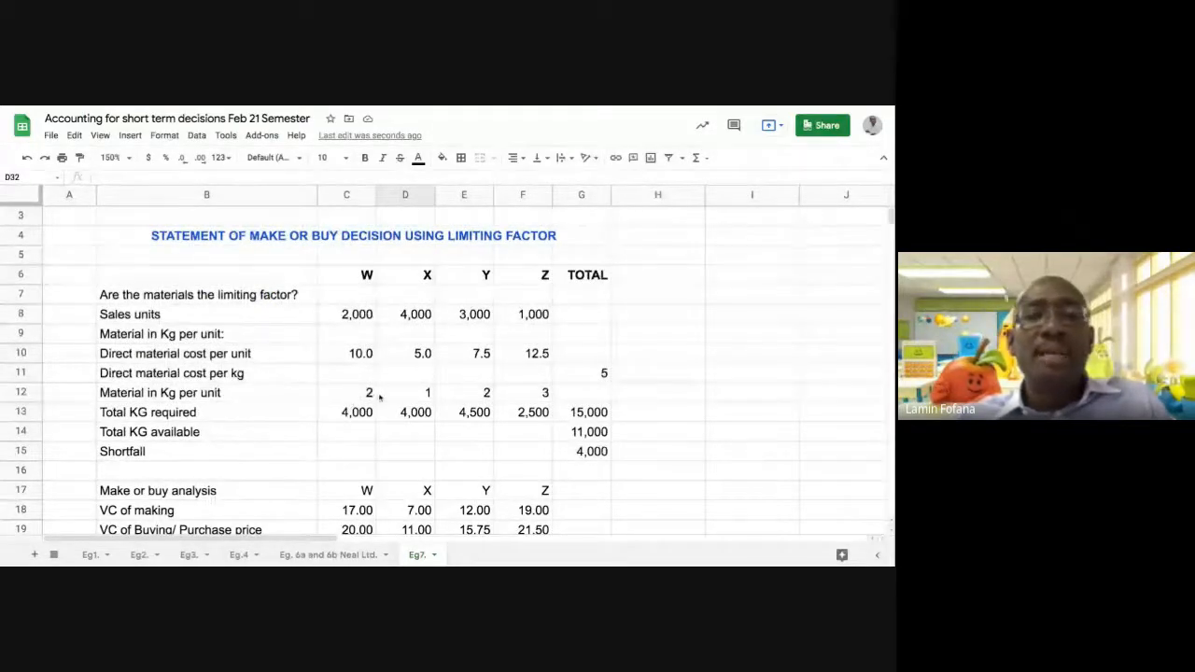
scroll(379, 396, "down", 4)
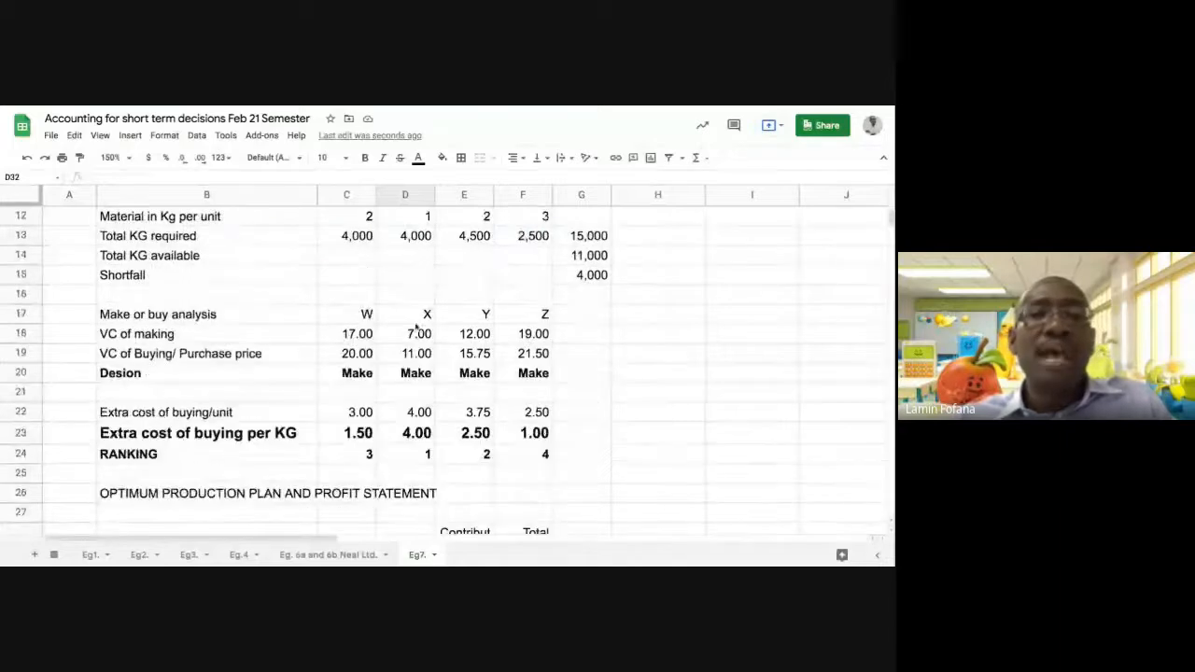
scroll(442, 296, "down", 1)
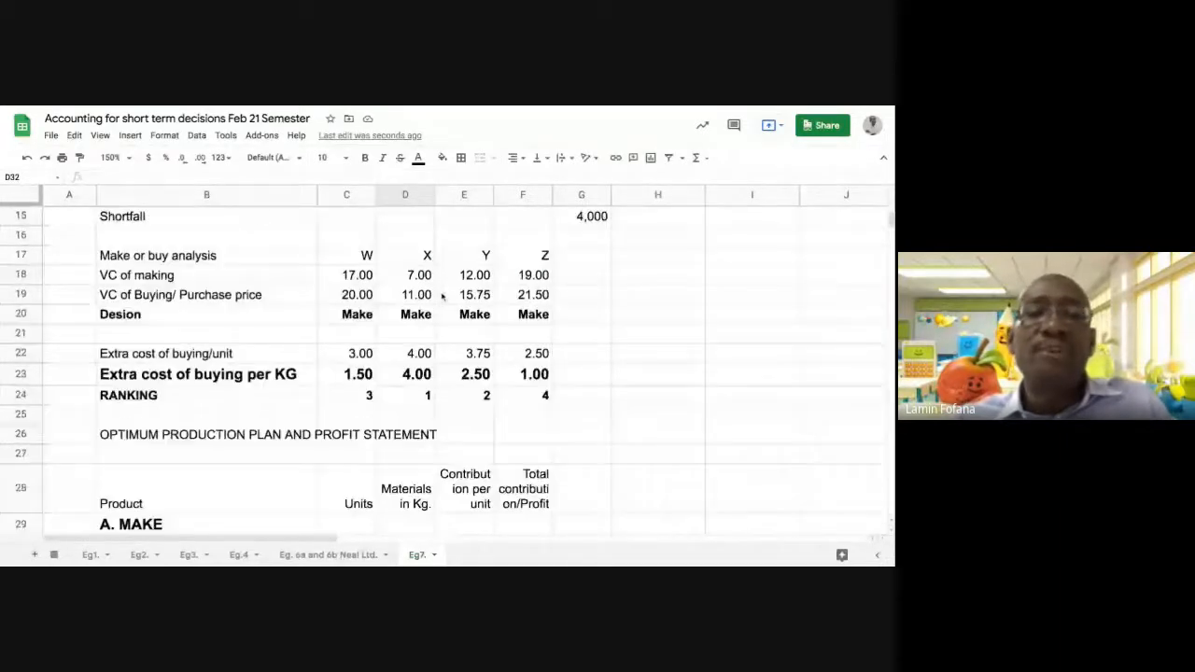
scroll(442, 295, "down", 2)
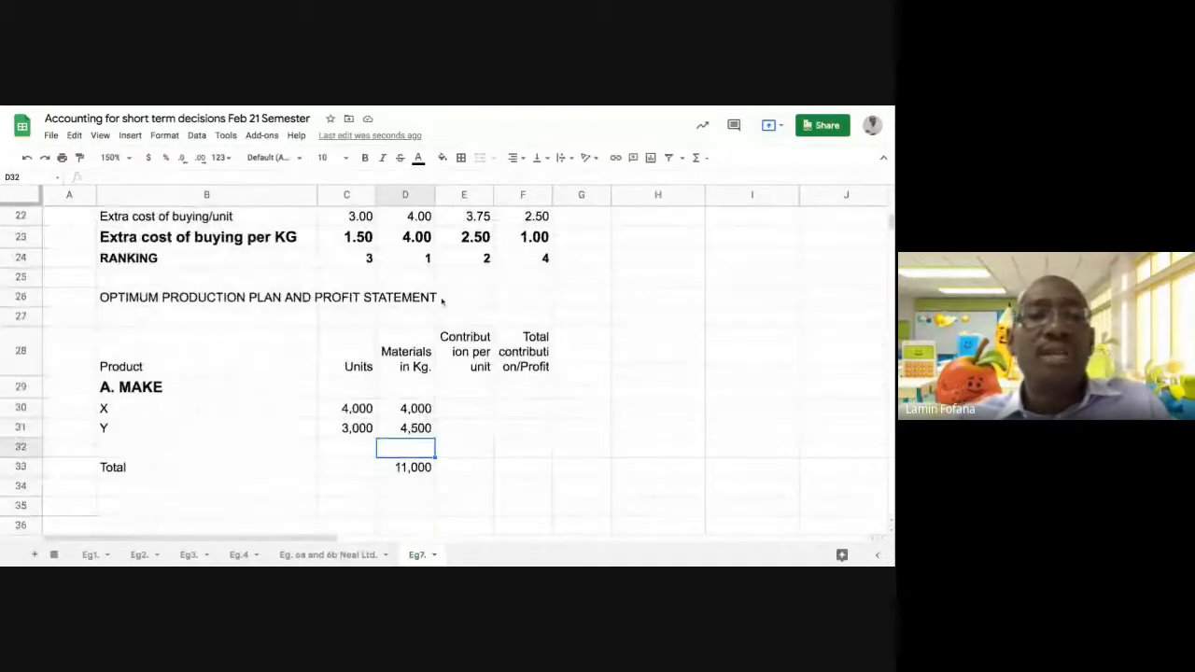
Enter the third-ranked product, W, in B32 after checking the materials used by X and Y and the make-or-buy ranking
left_click(405, 429)
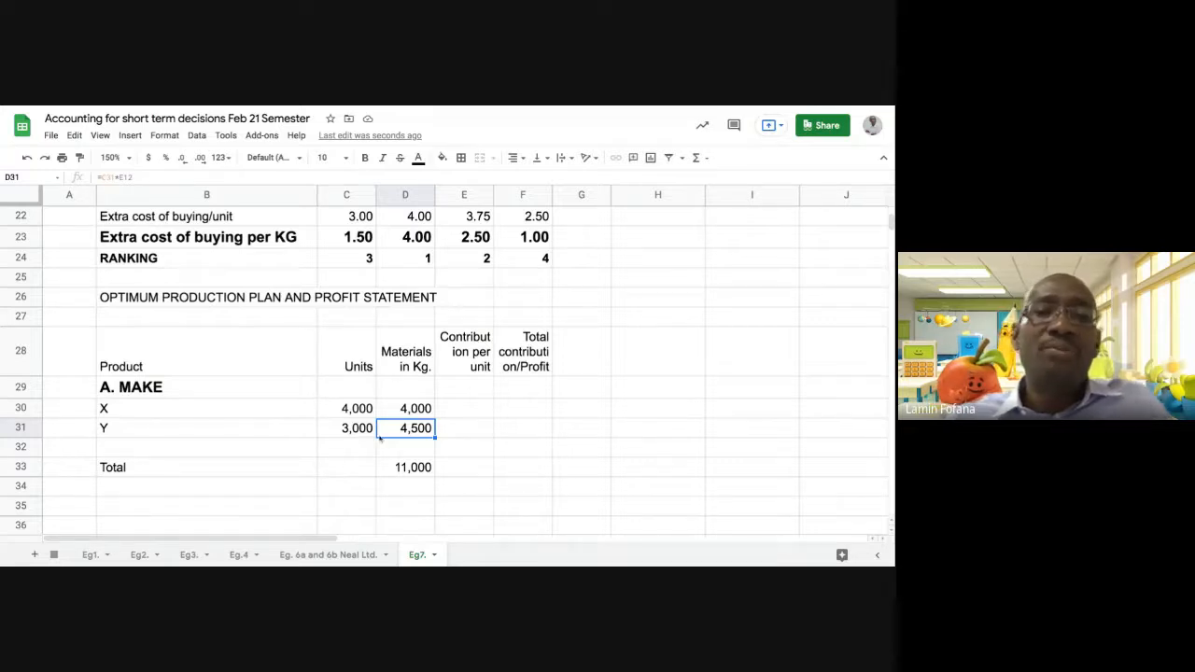
left_click(402, 409)
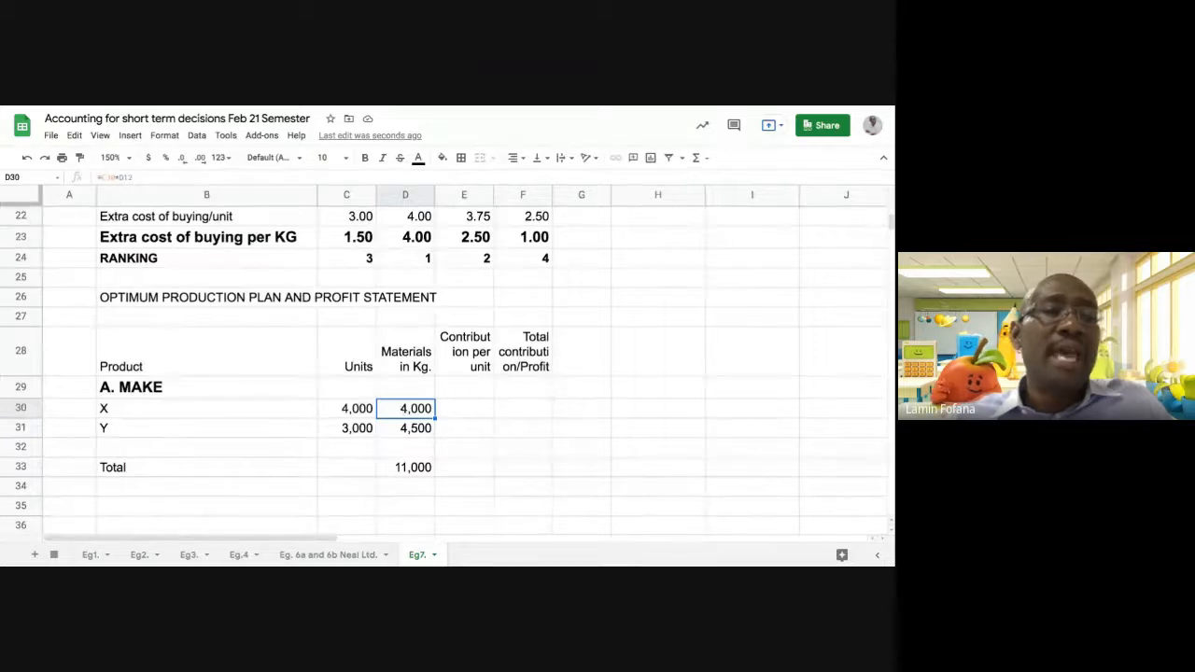
left_click(398, 427)
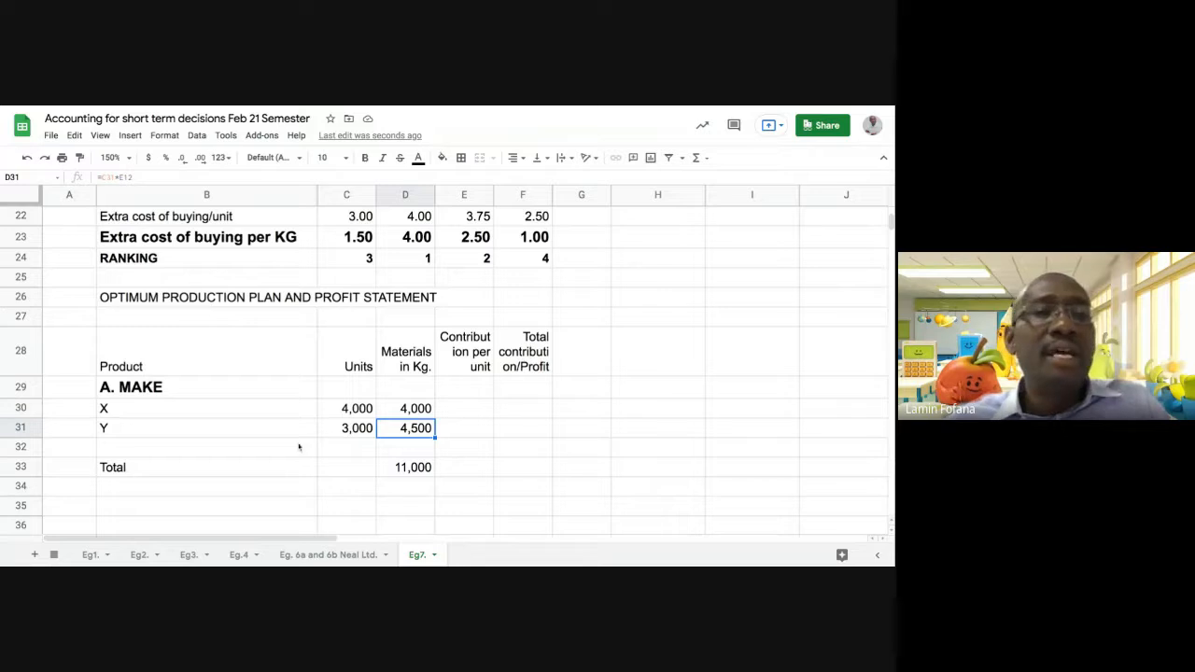
left_click(165, 450)
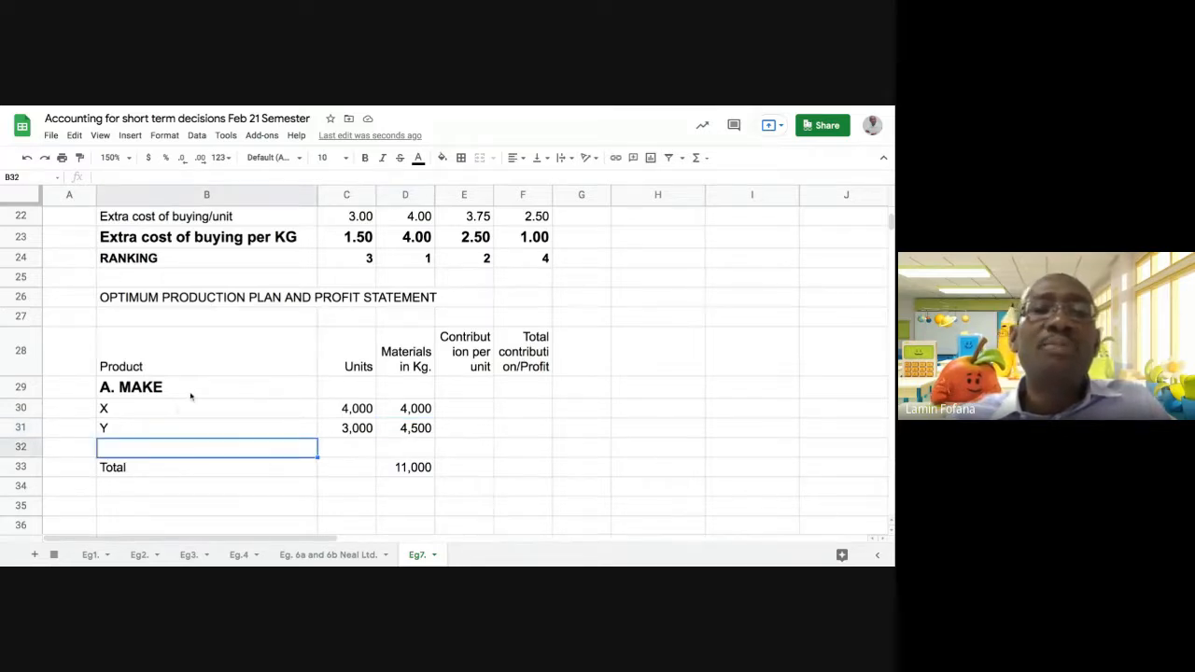
scroll(191, 397, "up", 1)
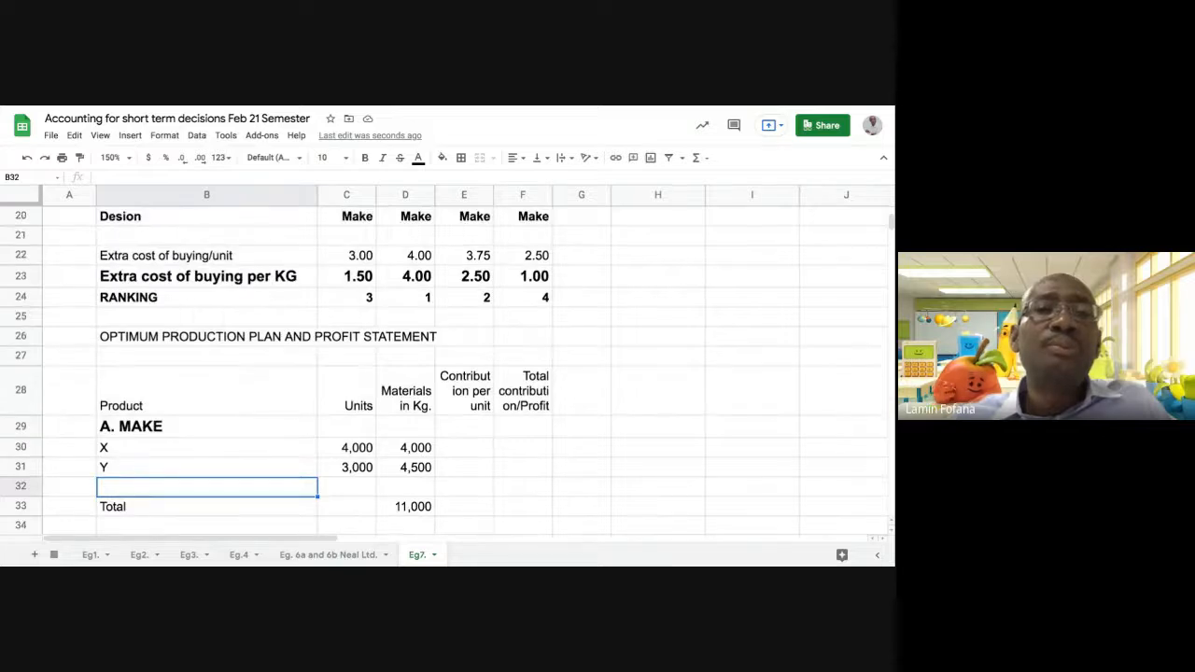
scroll(443, 371, "up", 3)
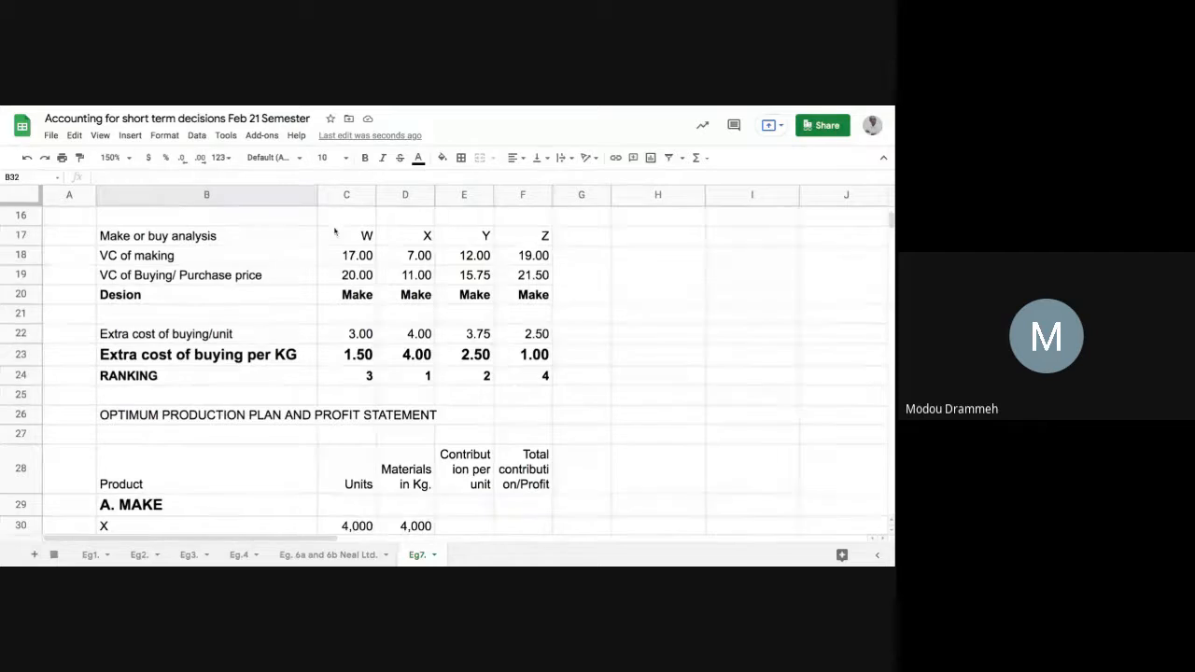
scroll(280, 420, "down", 3)
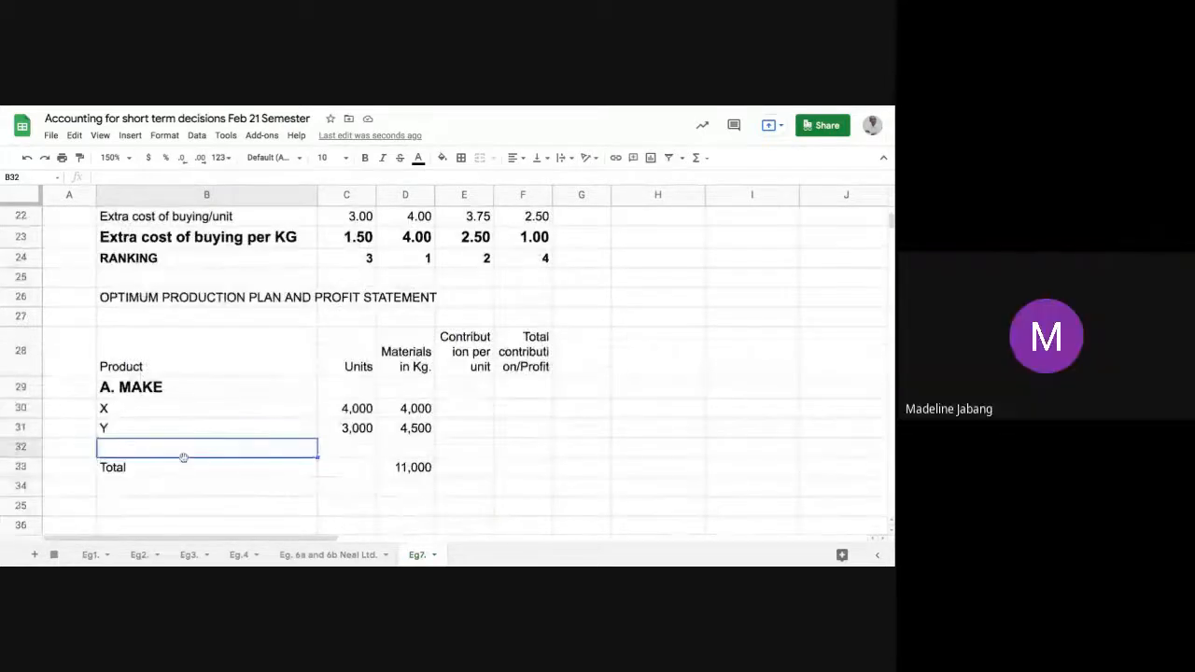
type("W")
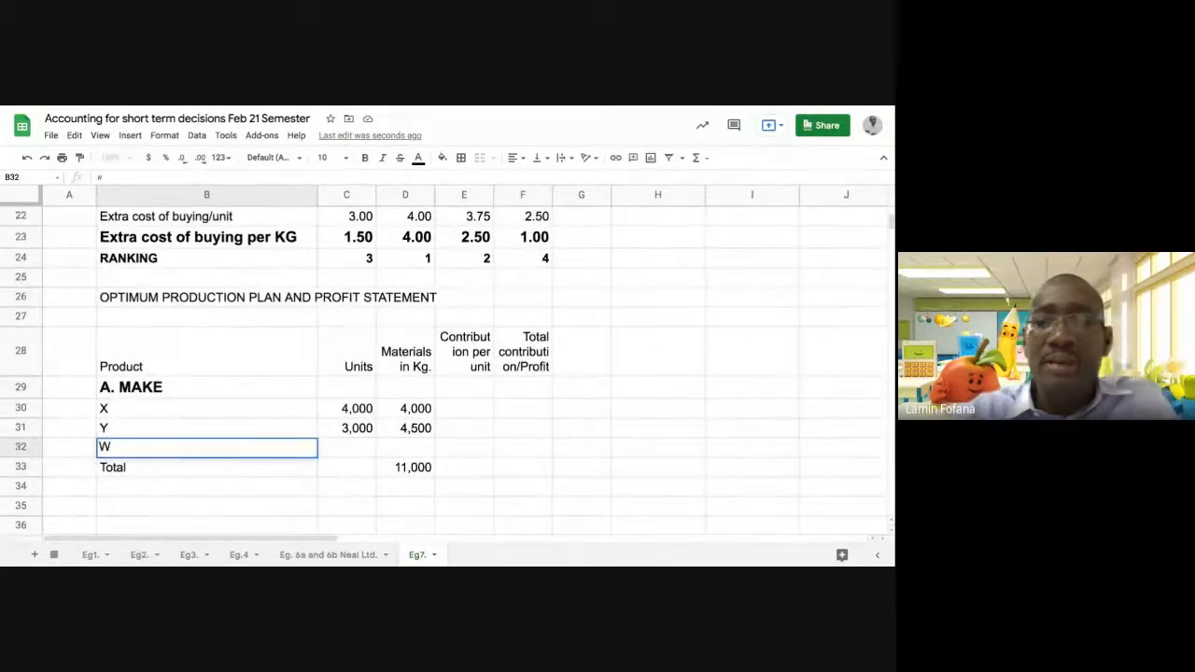
key("Return")
Calculate the materials left for product W in D32 as the total less X and Y's materials, using =D33-(SUM(D30:D31))
left_click(335, 452)
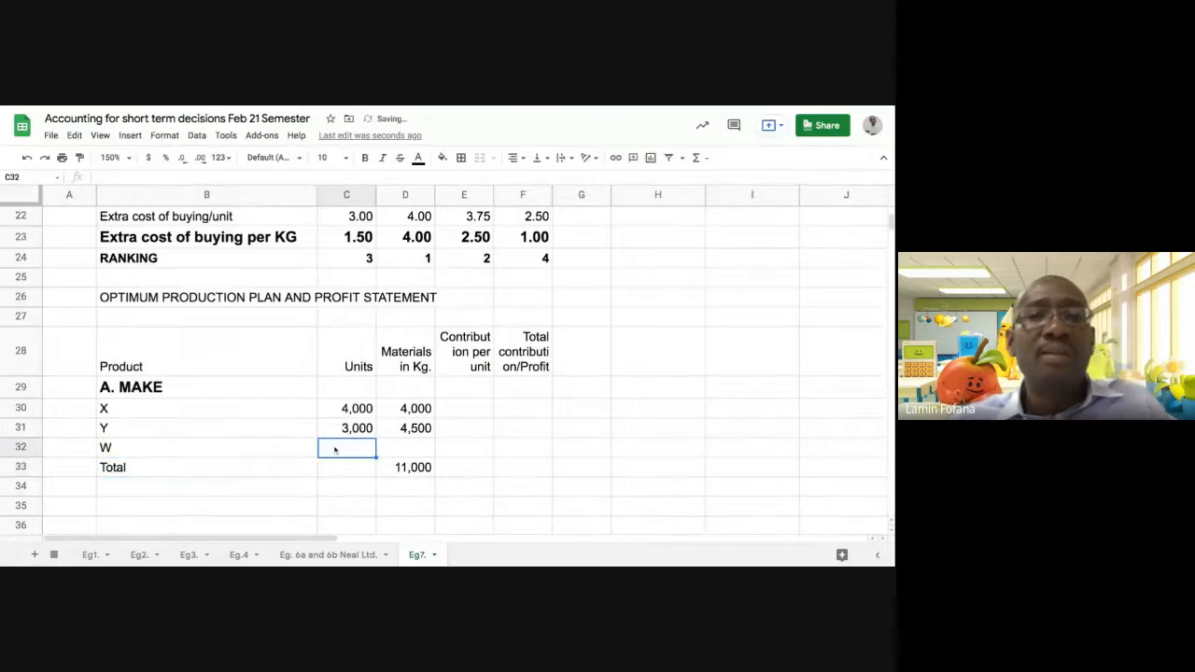
left_click(403, 451)
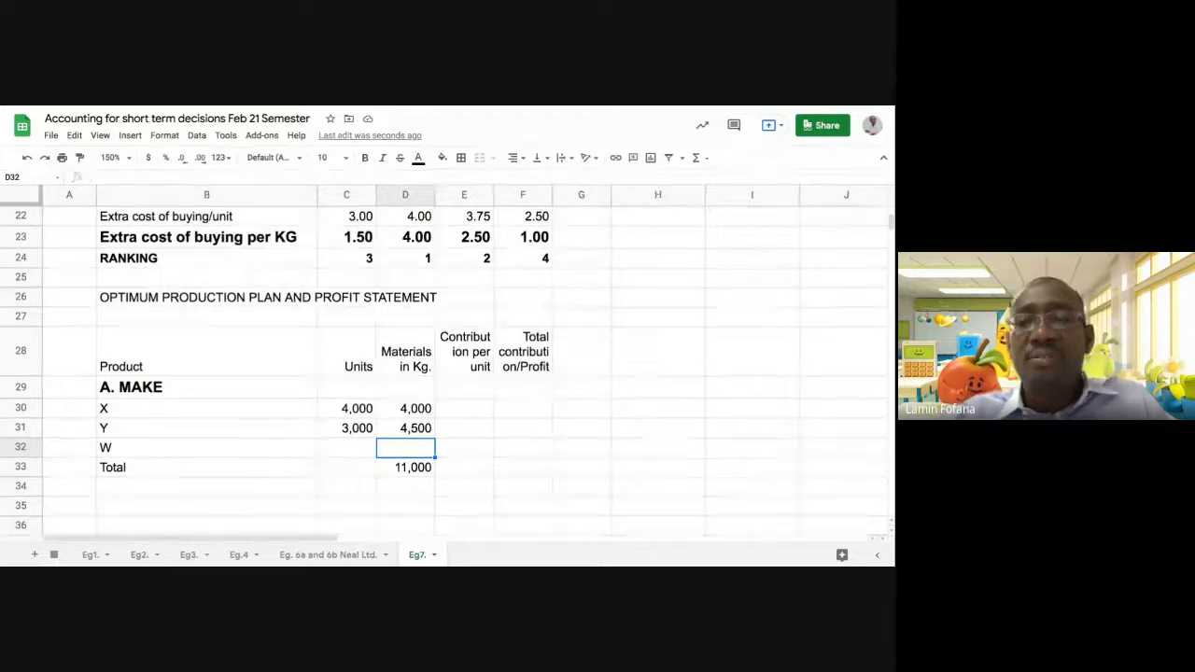
type("=")
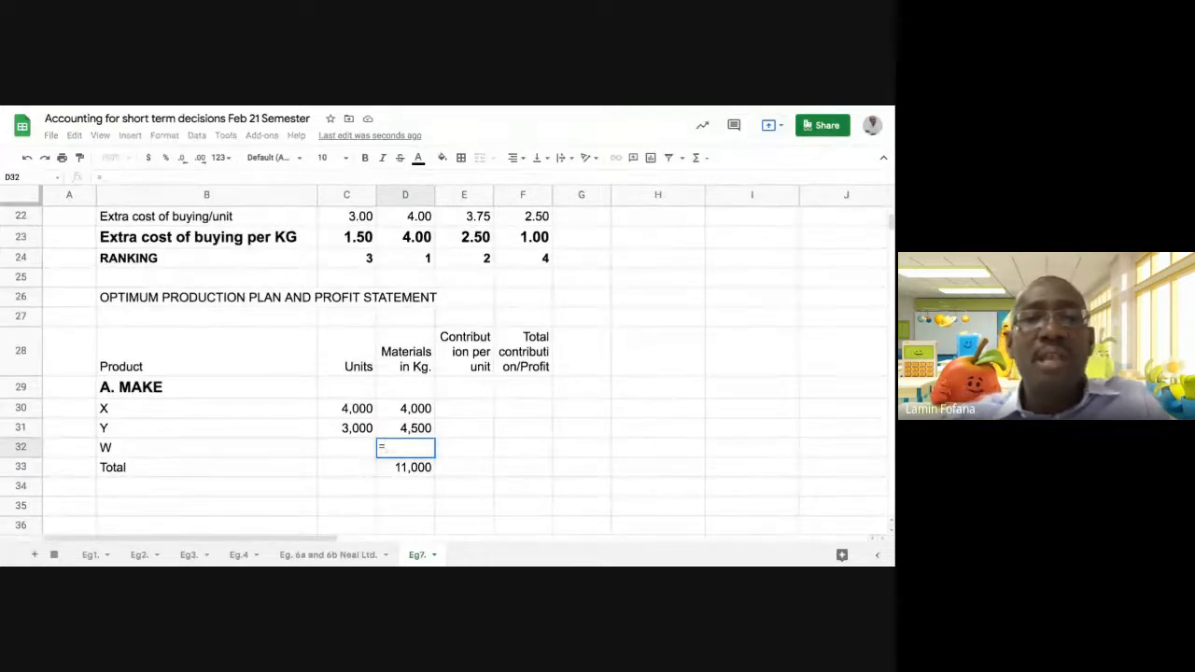
left_click(407, 468)
type("-")
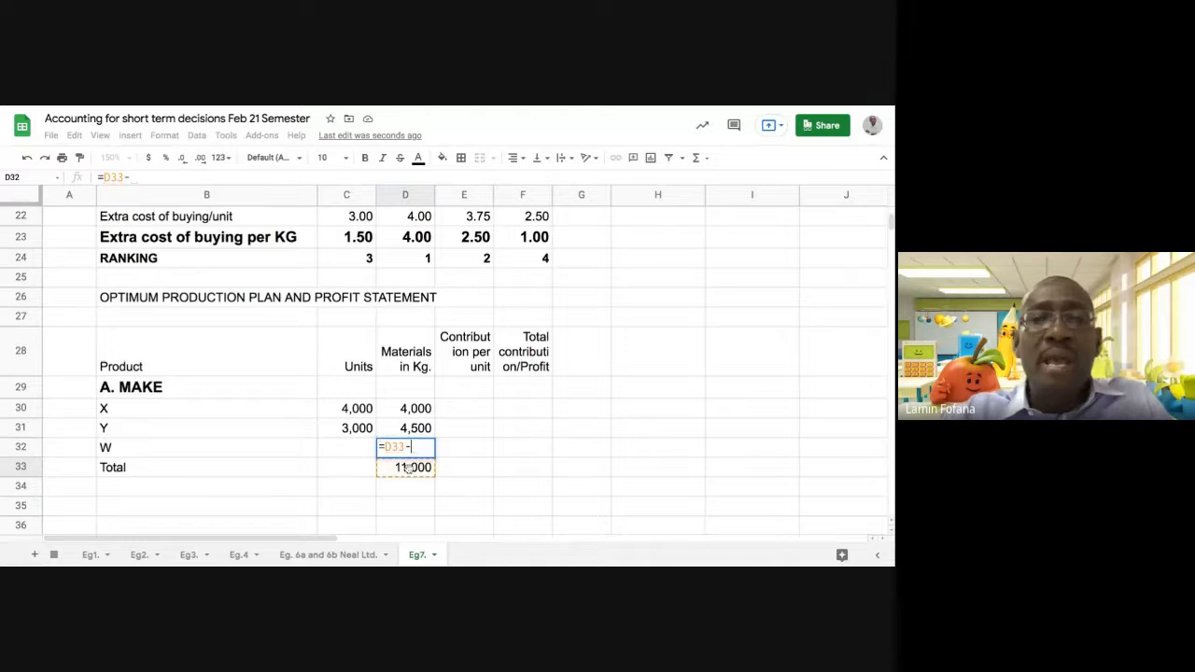
type("(")
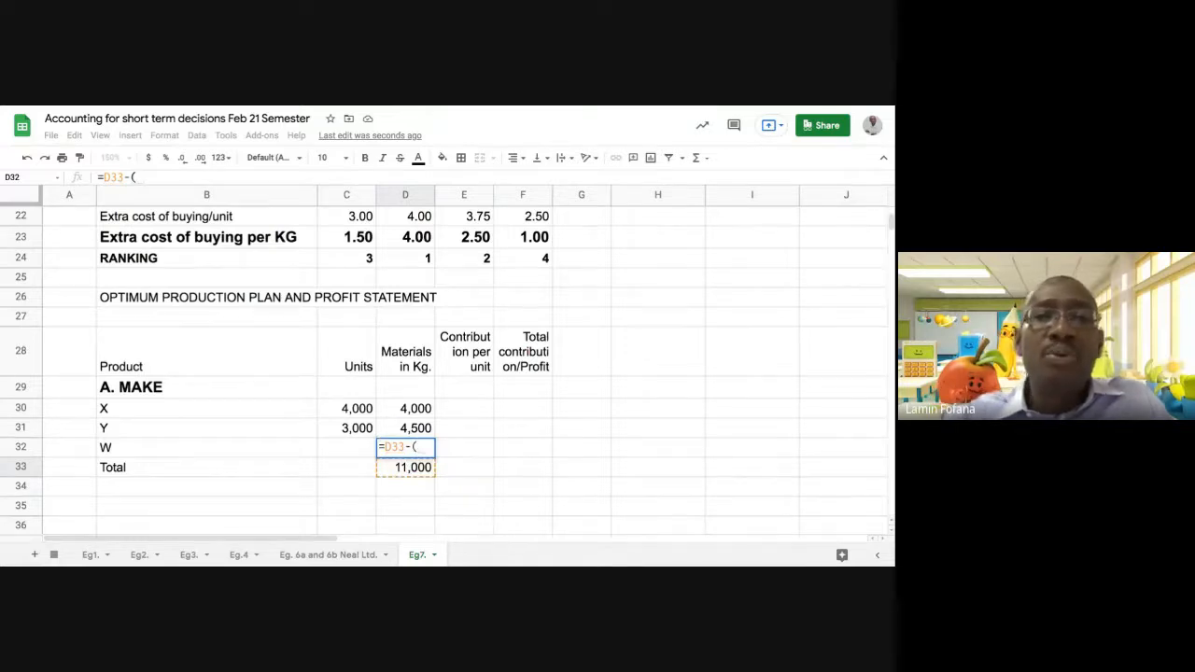
type("SUM")
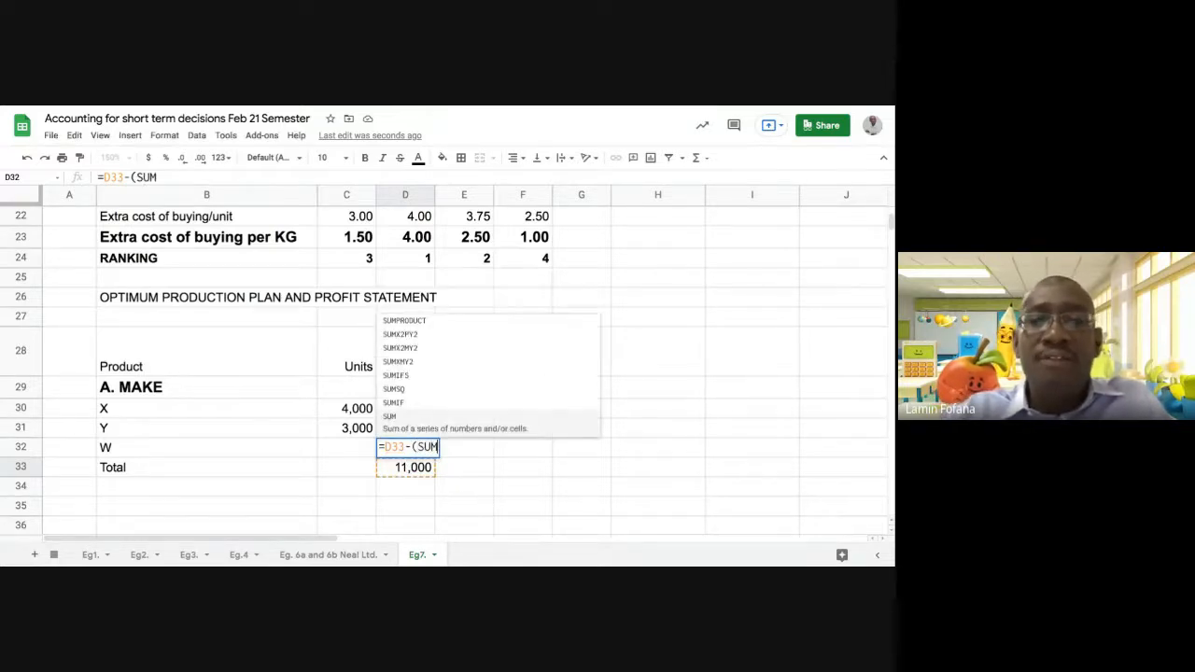
type("(")
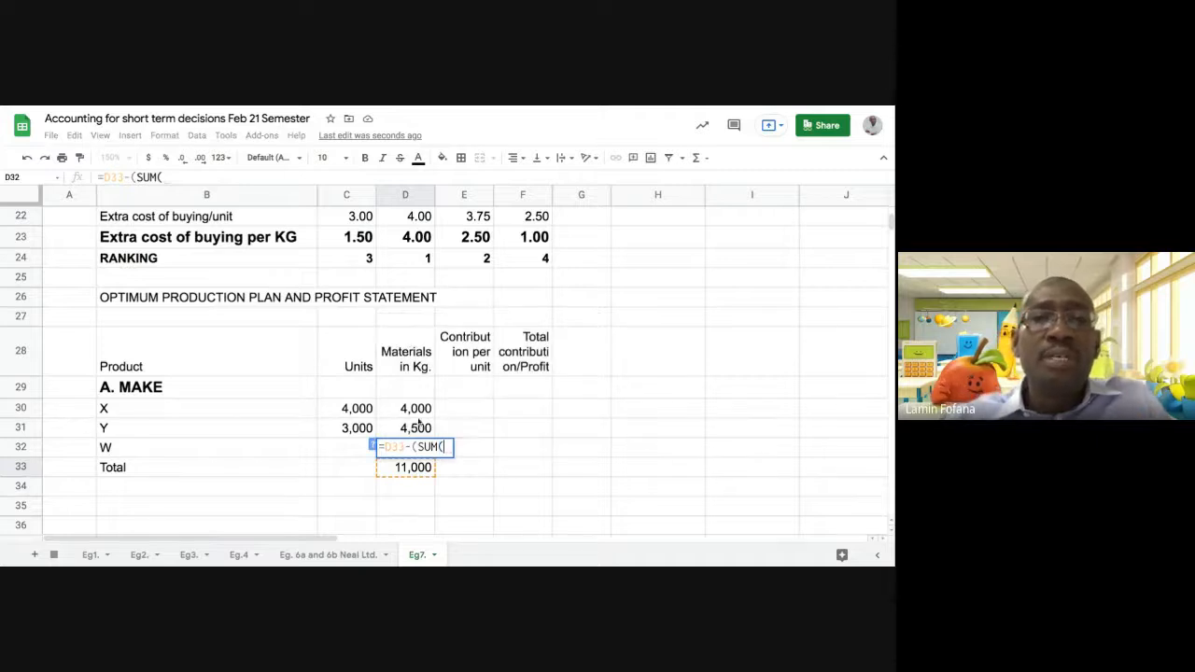
left_click(415, 409)
left_click_drag(415, 409, 418, 428)
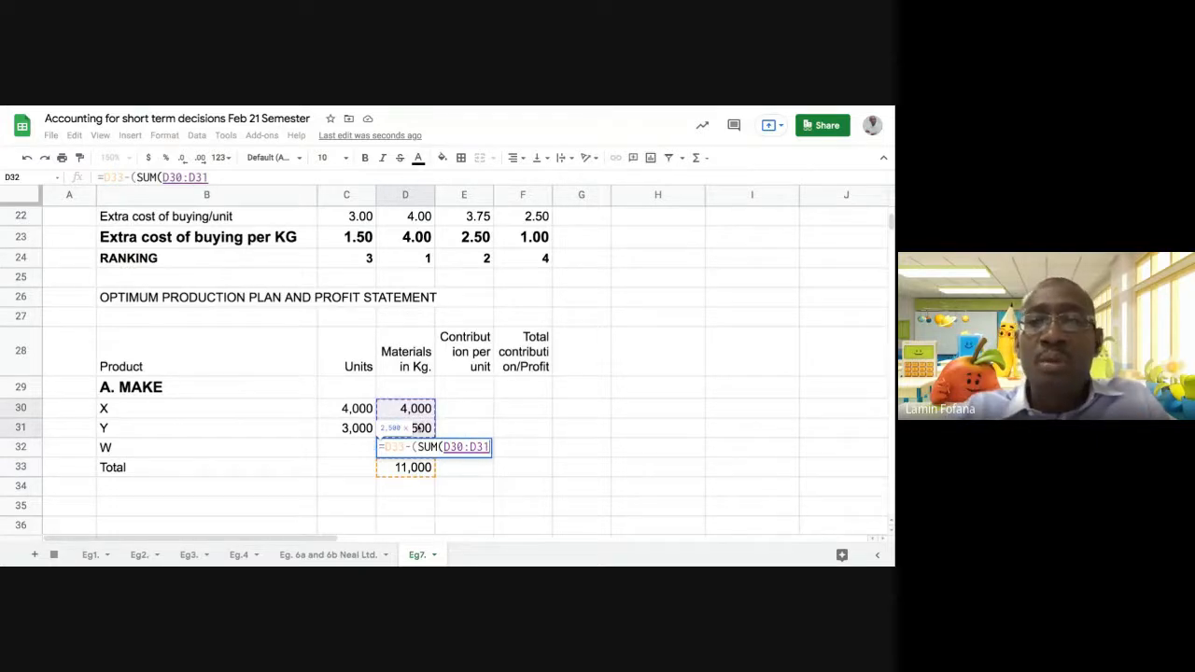
type("))")
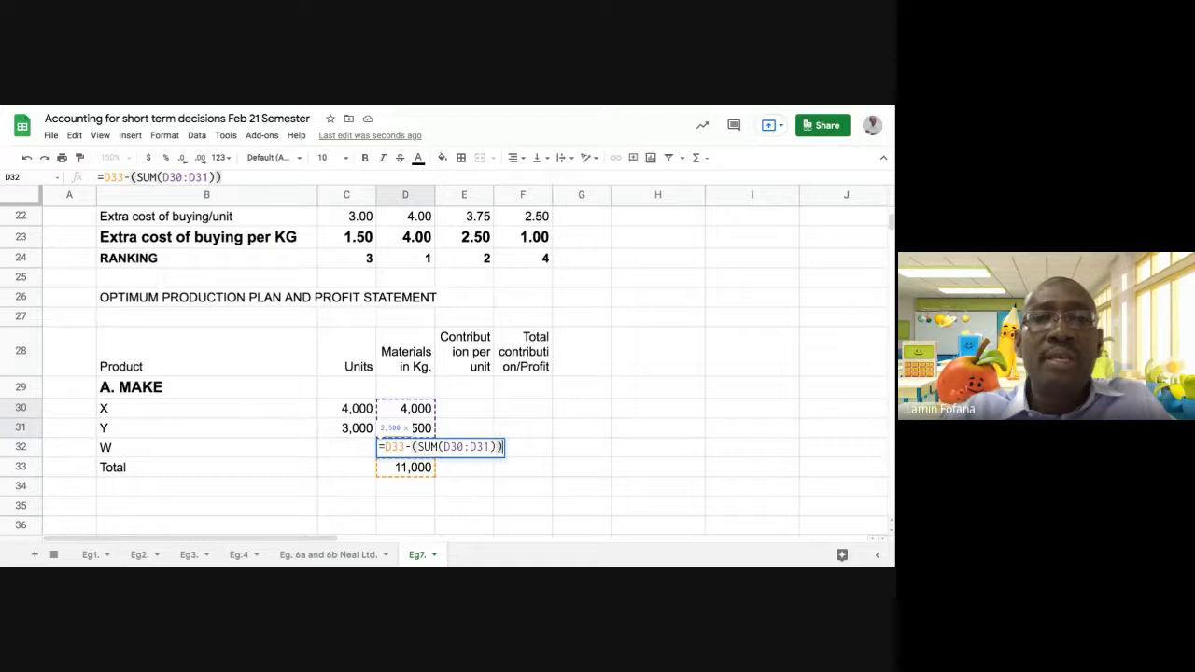
key("Return")
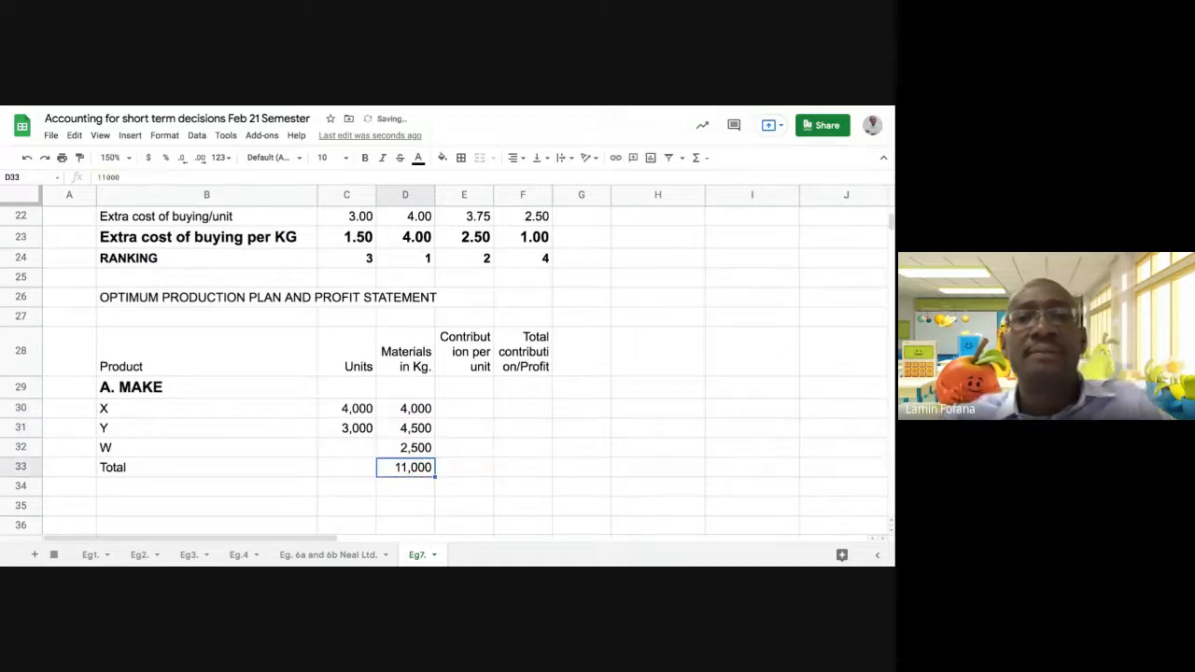
Examine product W's allocated materials alongside its sales units and material in Kg per unit in C12
left_click(415, 453)
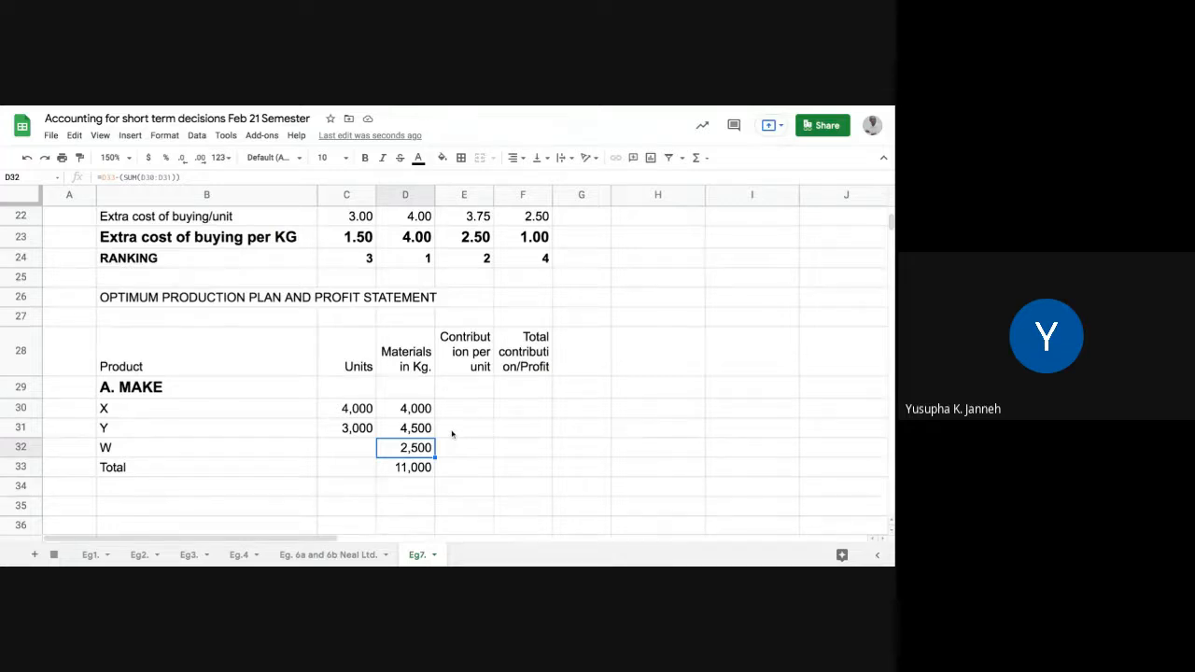
scroll(452, 433, "up", 5)
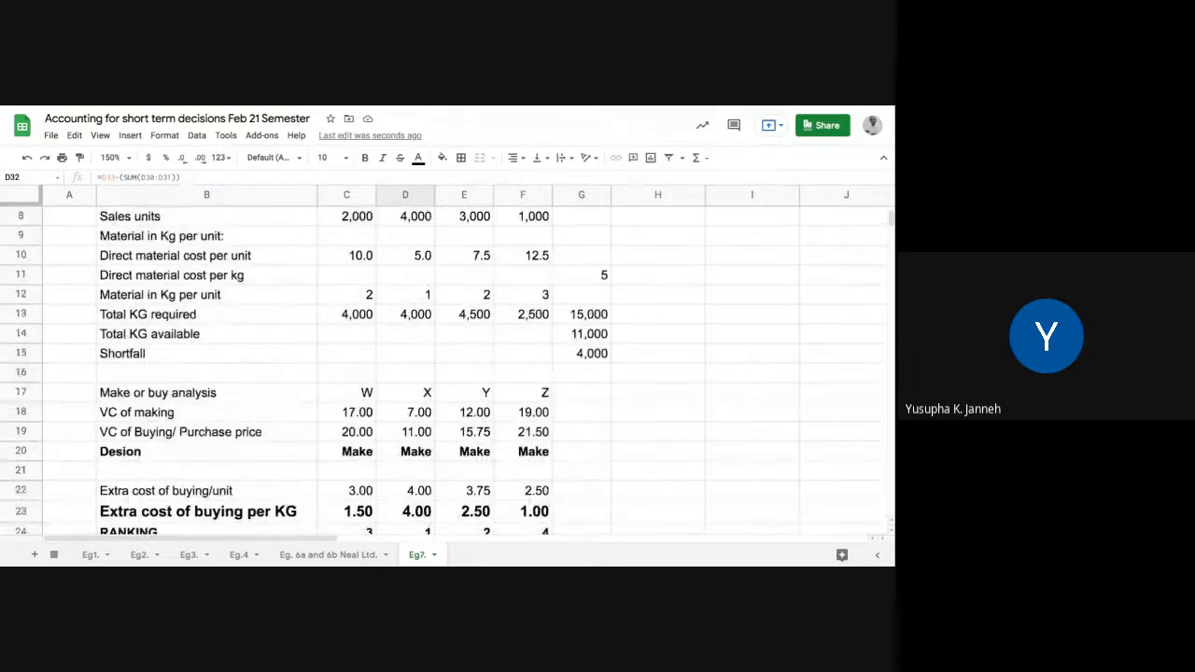
scroll(442, 373, "up", 1)
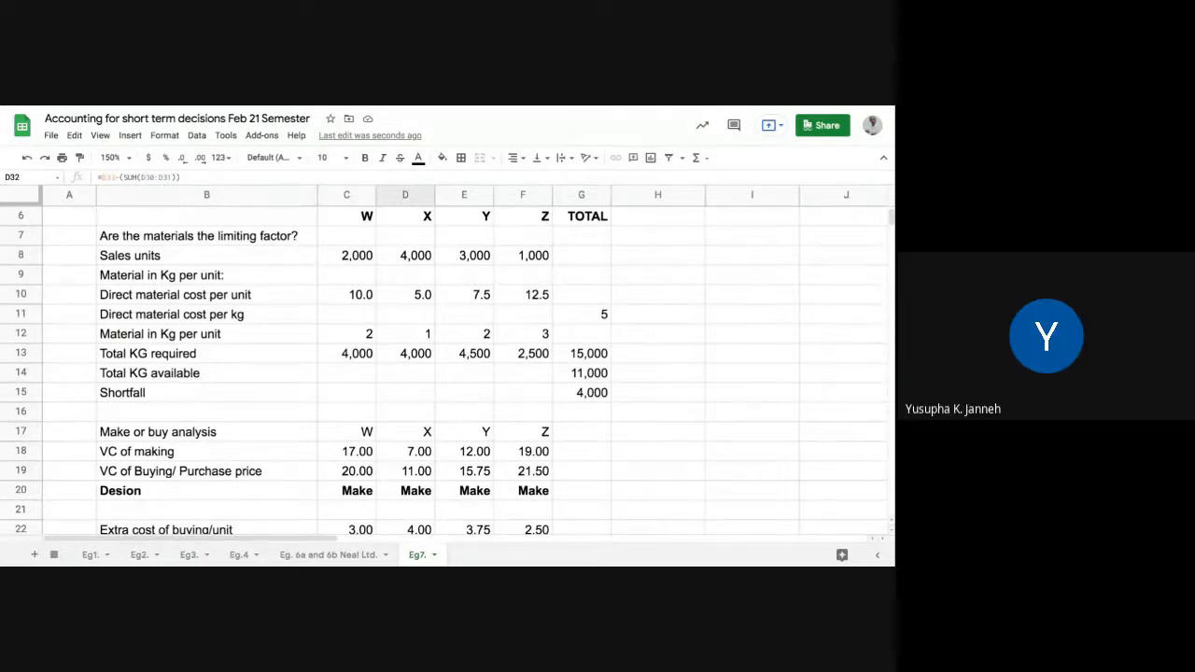
scroll(448, 373, "down", 6)
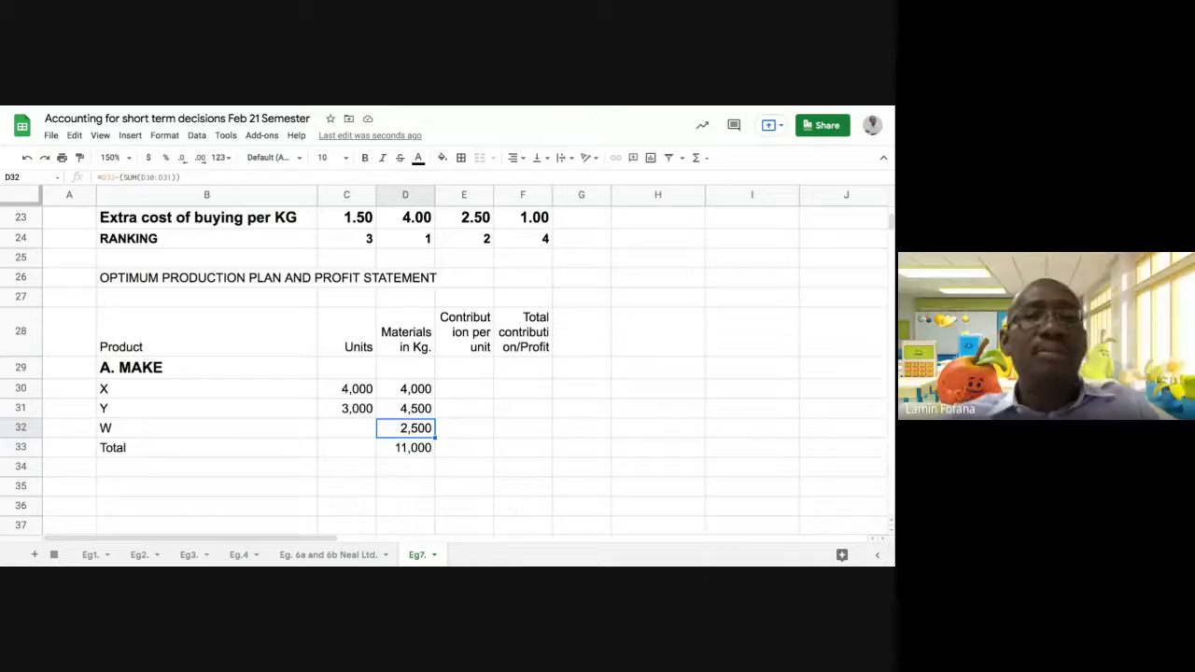
scroll(448, 373, "up", 3)
scroll(448, 373, "up", 5)
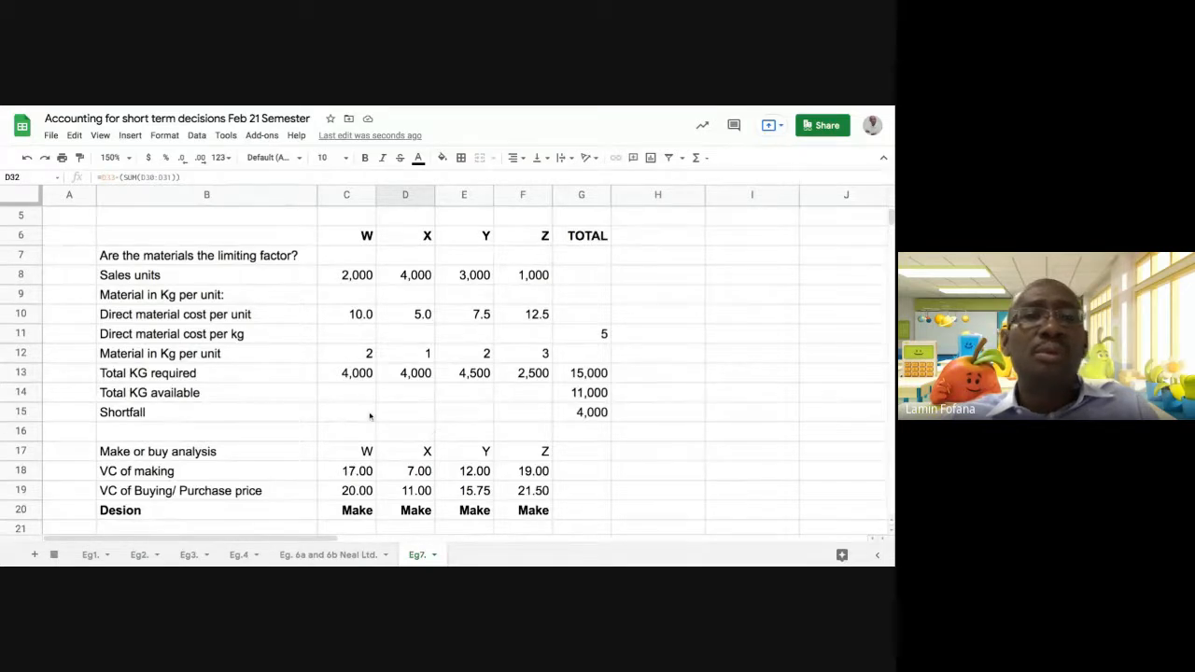
left_click(348, 359)
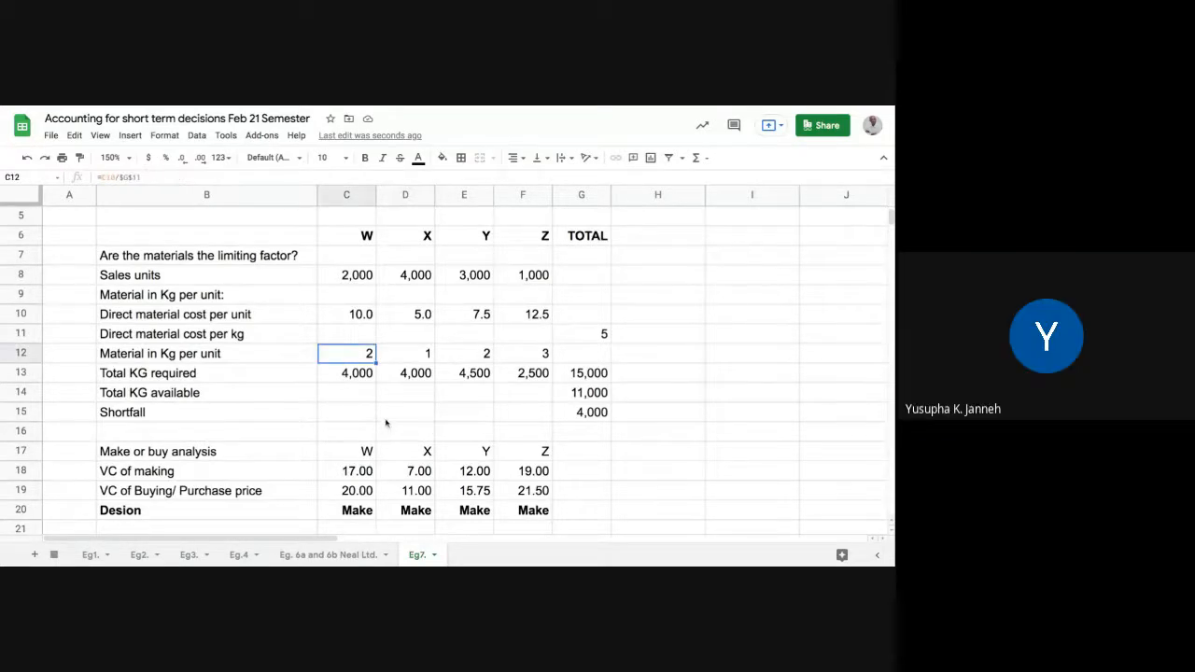
Calculate product W's units in C32 as allocated materials divided by Kg per unit, using =D32/C12, and decline the suggested autofill for C33
scroll(385, 422, "down", 5)
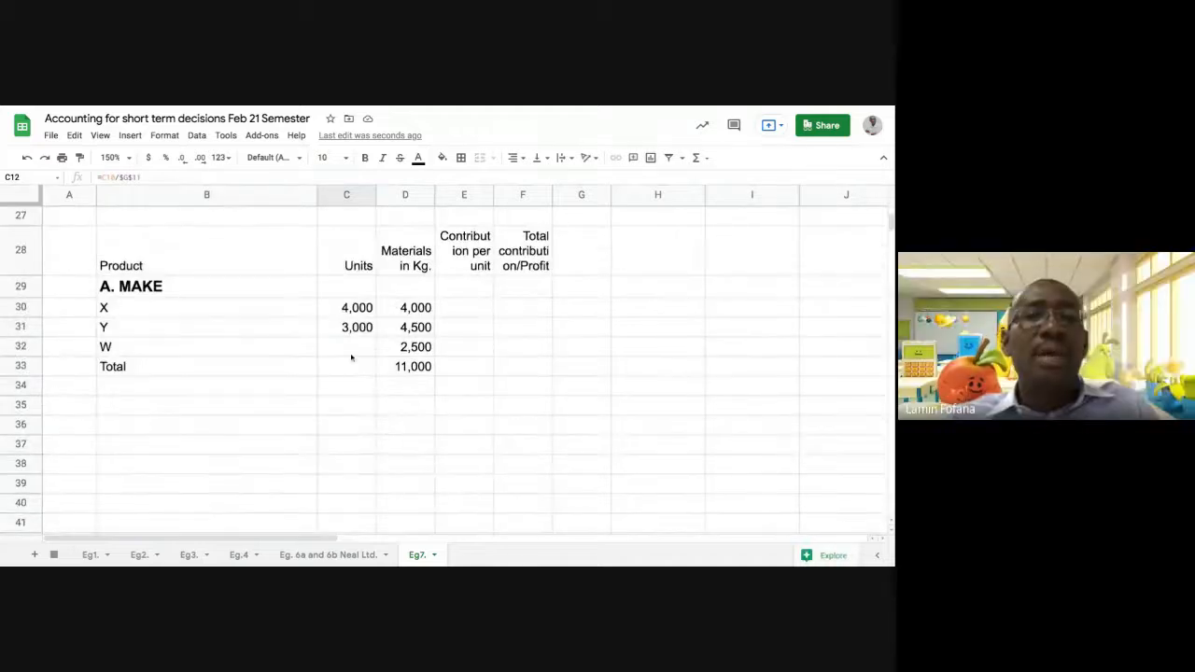
left_click(348, 351)
type("=")
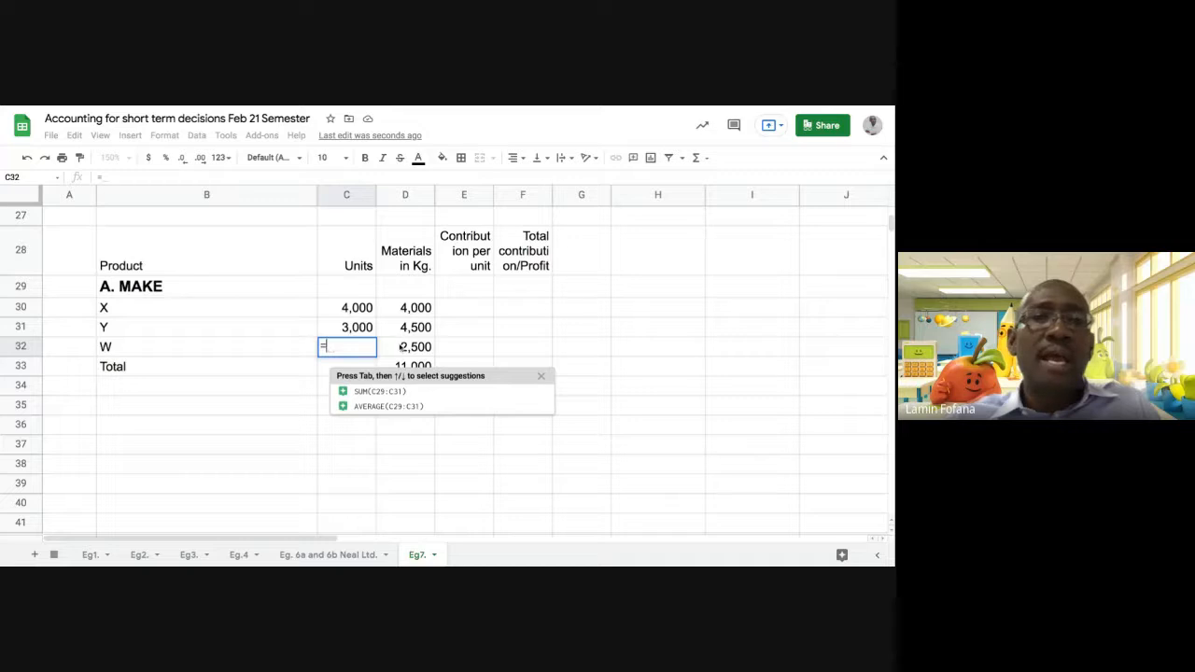
left_click(401, 347)
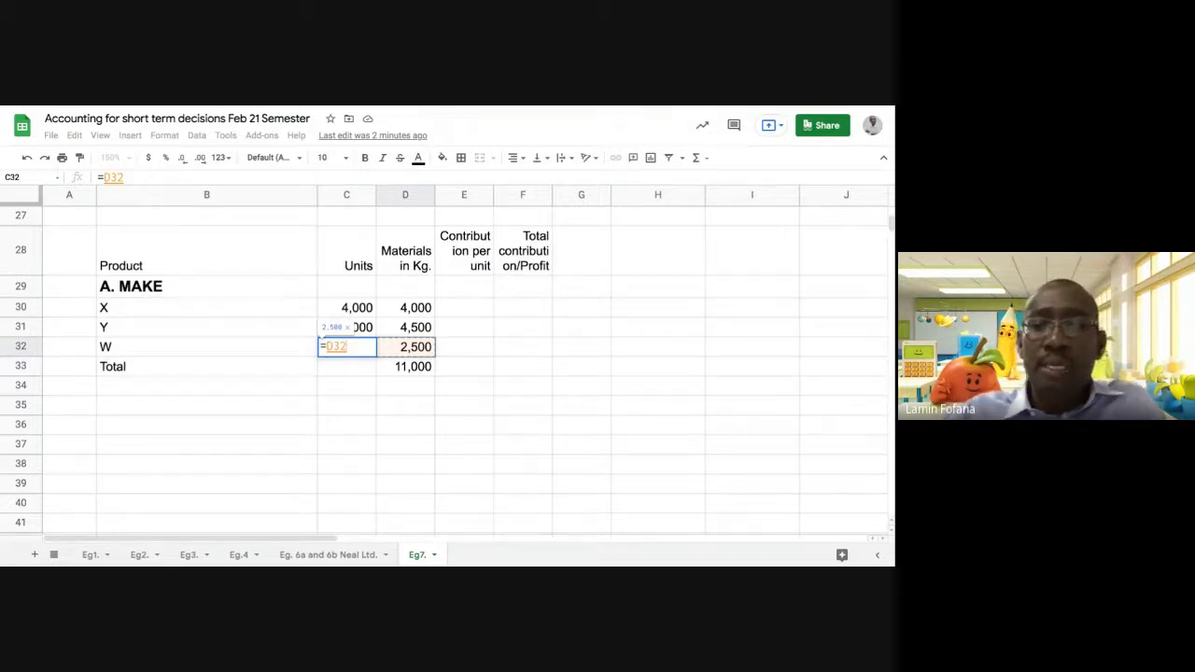
type("/")
scroll(382, 285, "up", 2)
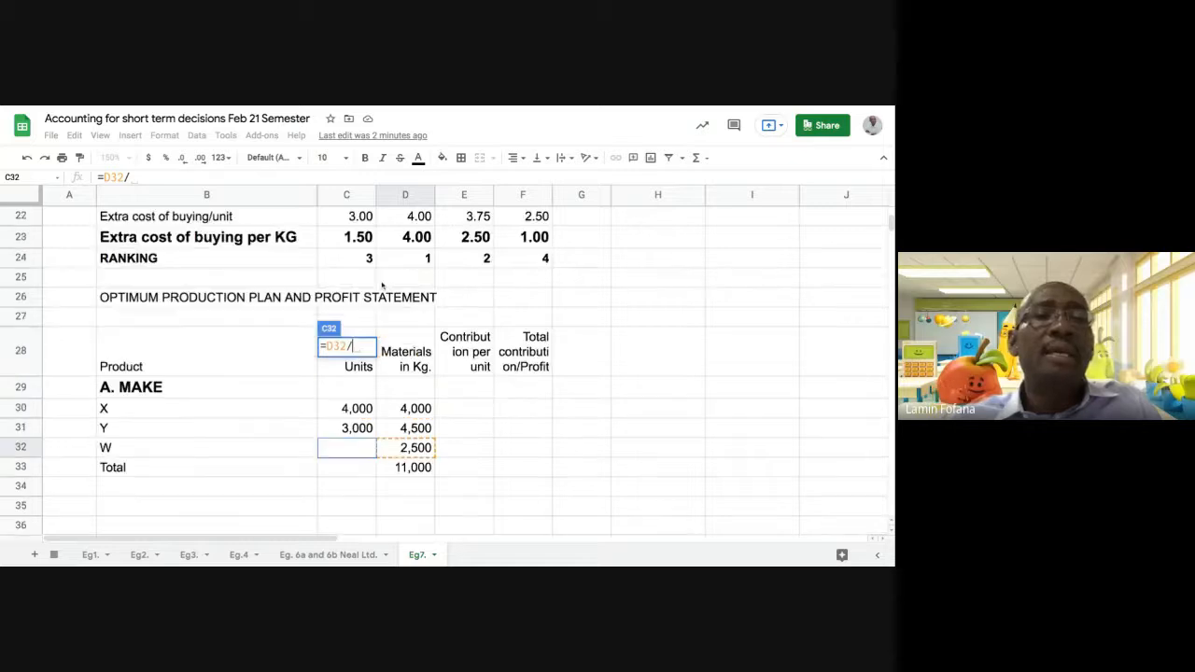
scroll(381, 285, "up", 4)
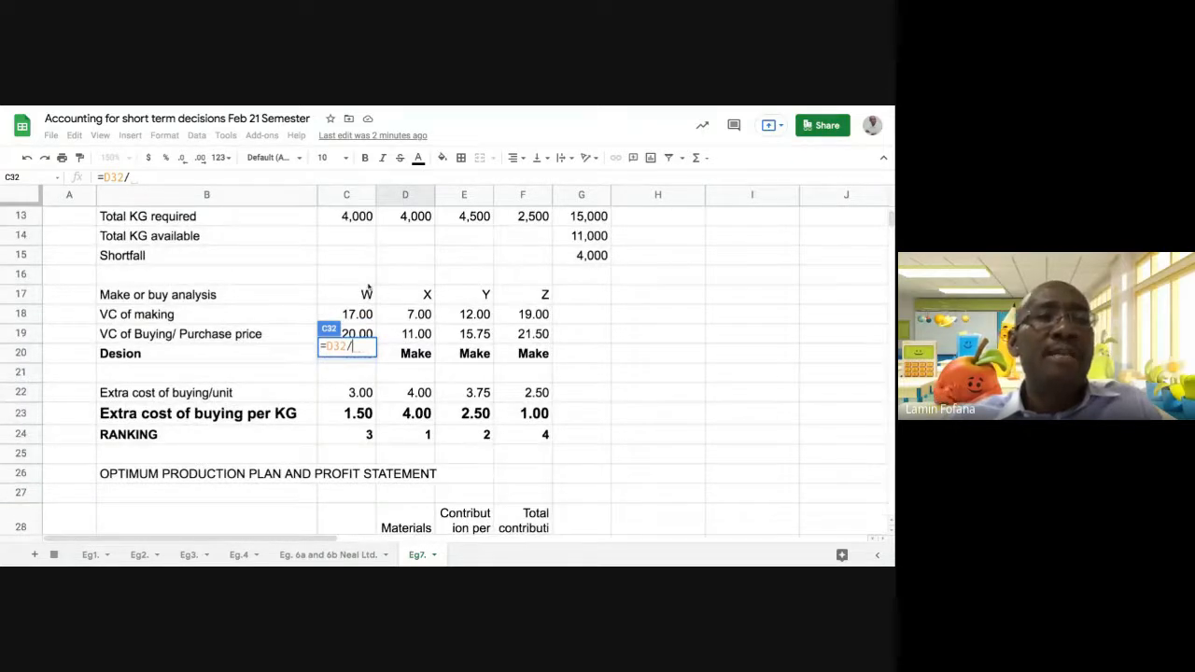
scroll(374, 287, "up", 1)
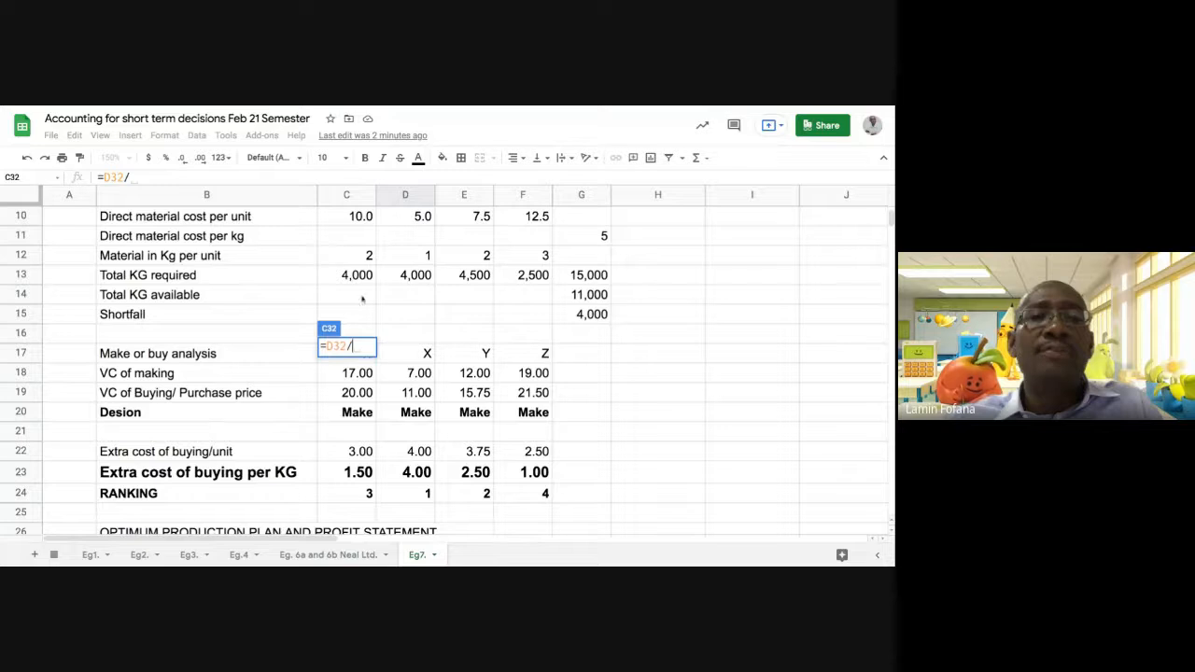
scroll(362, 298, "up", 3)
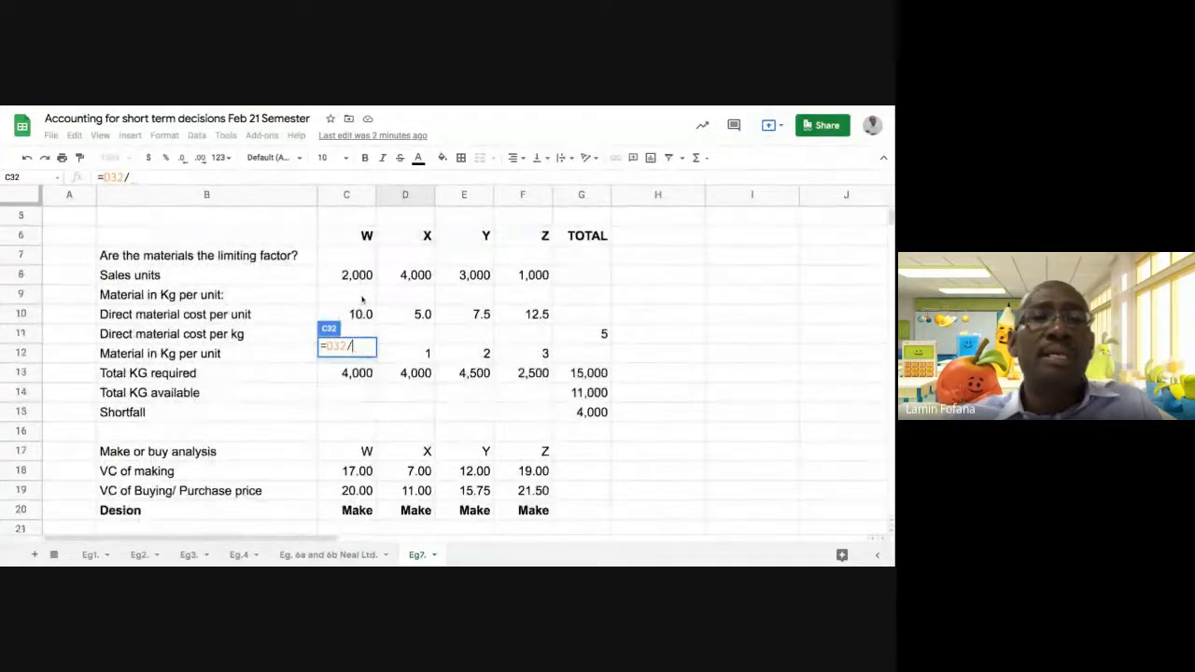
scroll(344, 393, "down", 2)
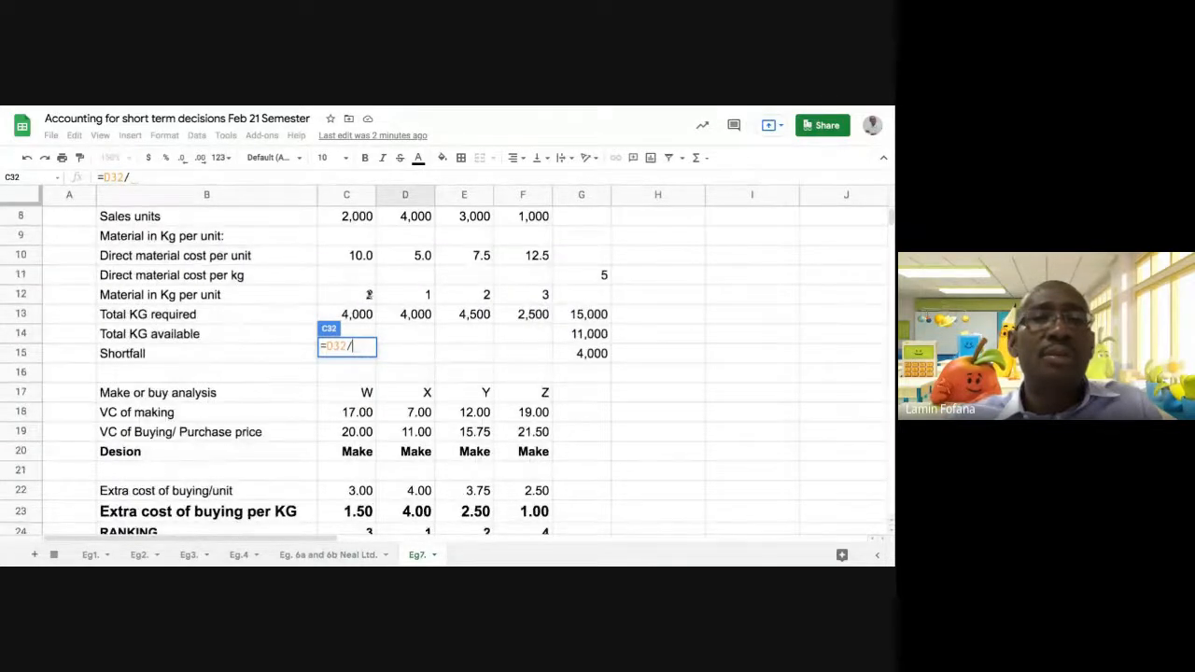
left_click(357, 295)
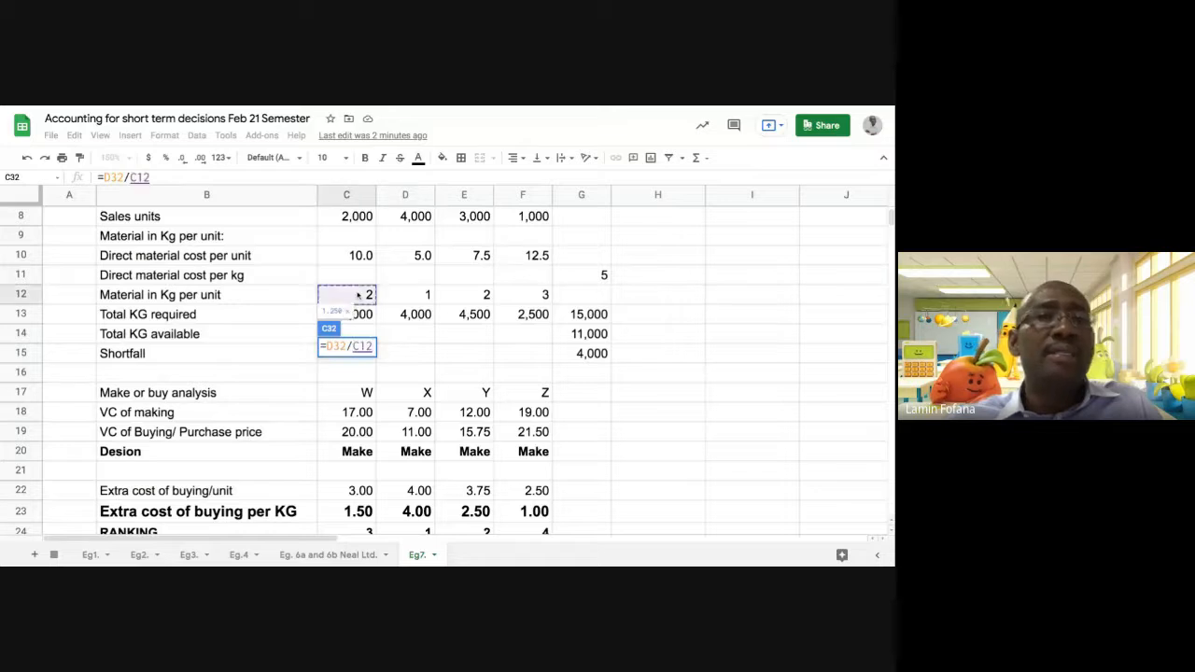
key("Return")
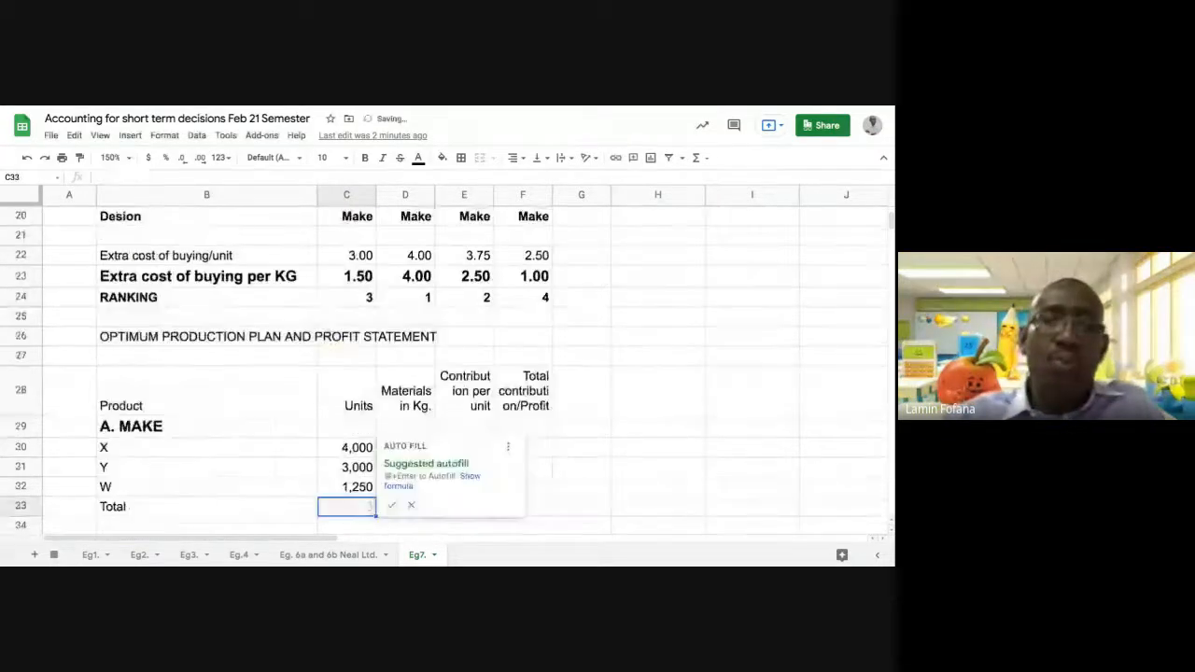
left_click(392, 505)
scroll(456, 470, "down", 1)
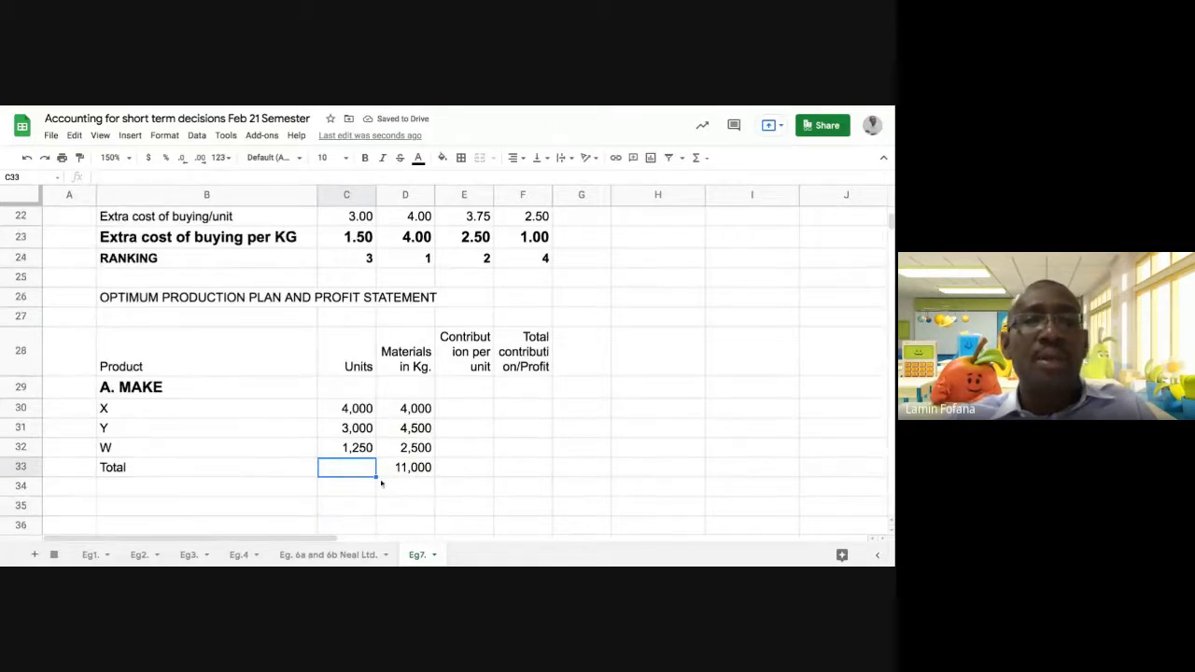
Review the units to make in C30:C32 for products X, Y and W
left_click(348, 449)
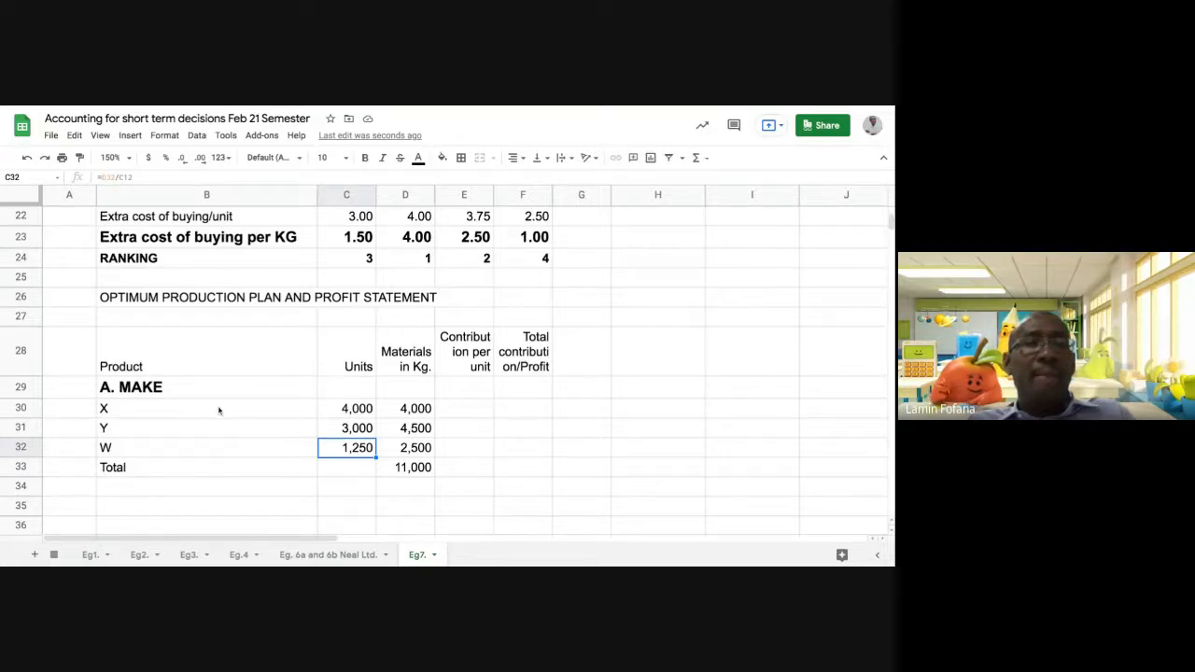
left_click(332, 412)
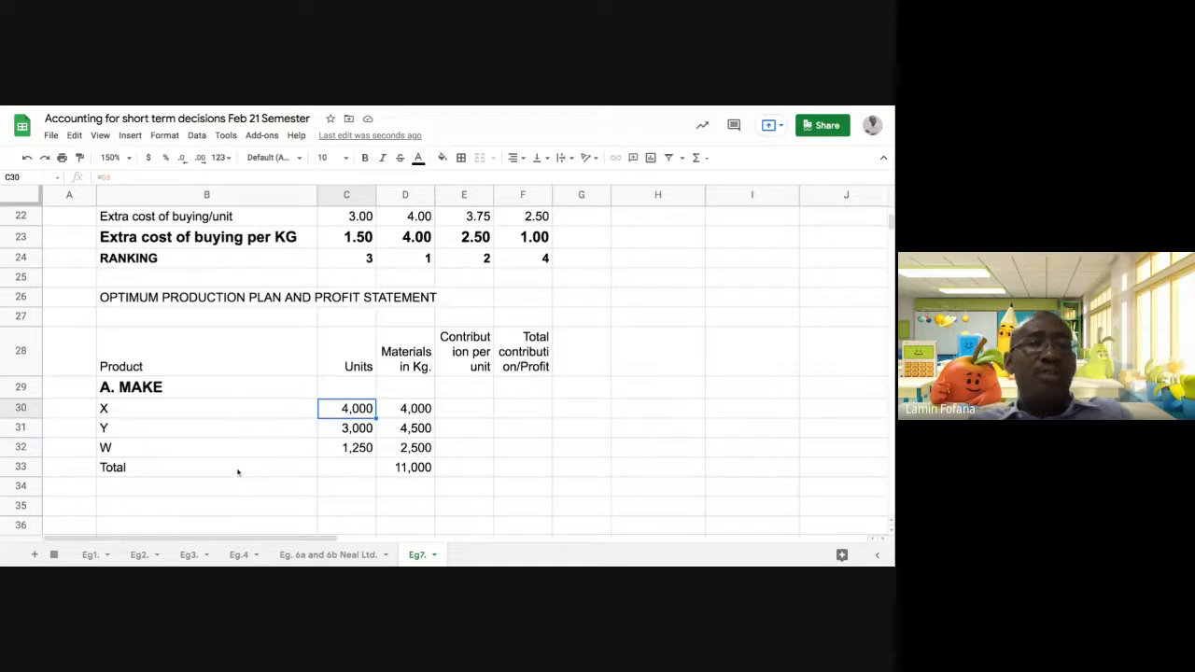
left_click(324, 432)
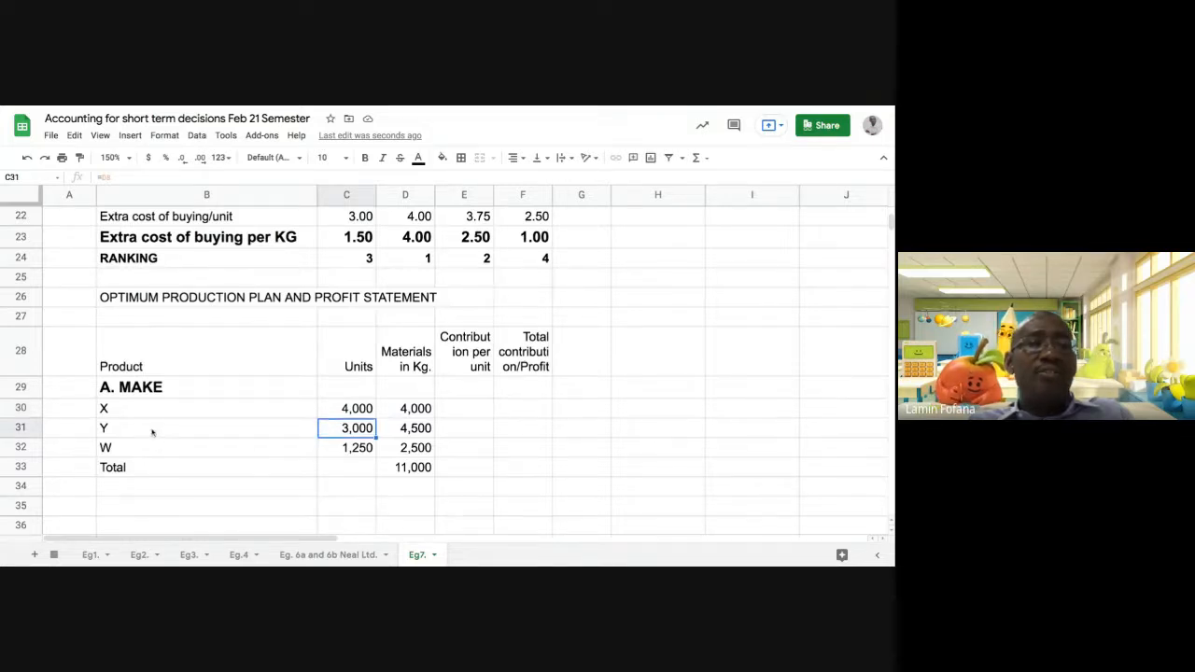
left_click(328, 453)
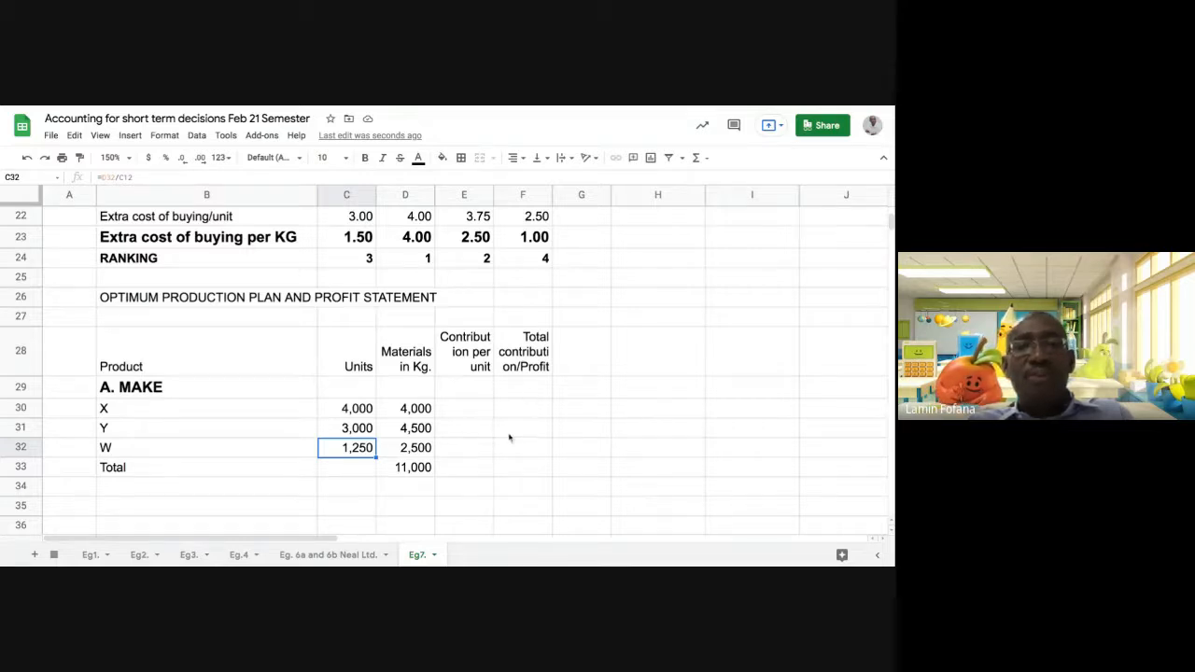
scroll(314, 461, "down", 1)
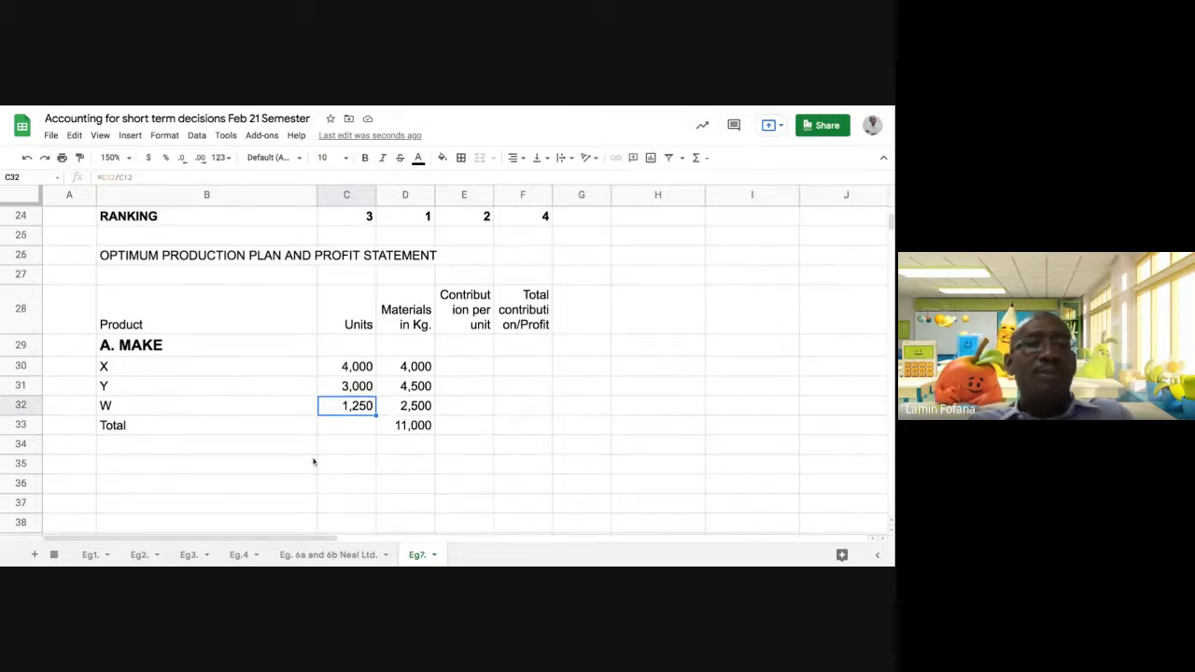
Enter the section heading "B. BUY" in B34, matching the wording of the "A. MAKE" heading
left_click(149, 346)
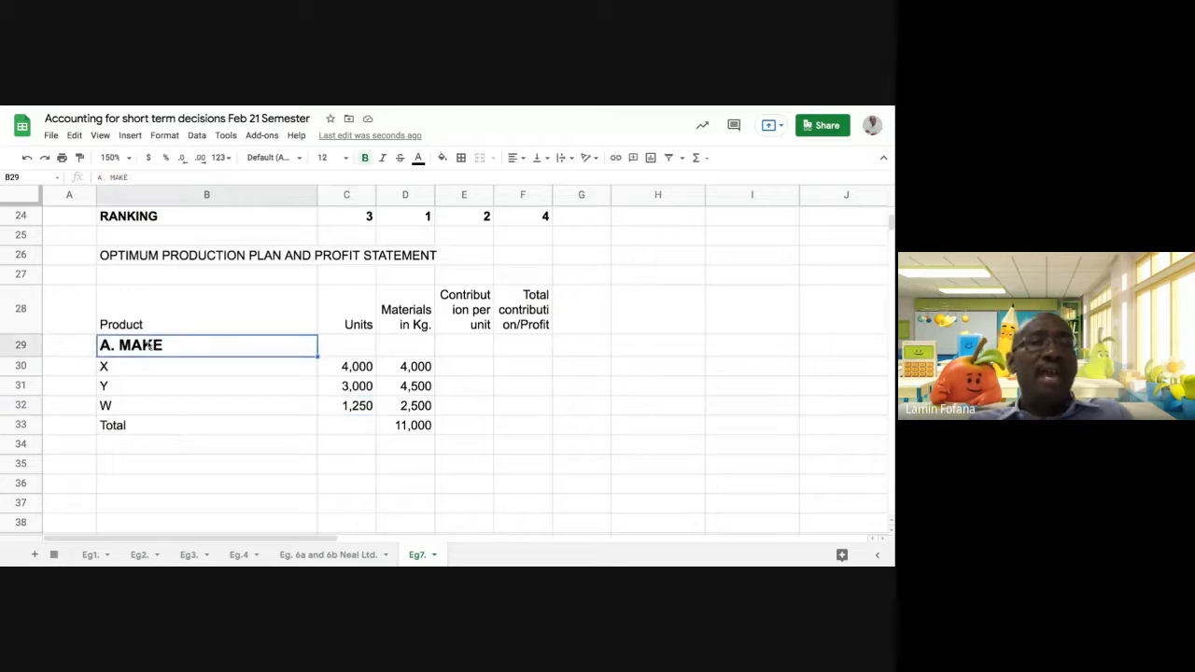
left_click(132, 448)
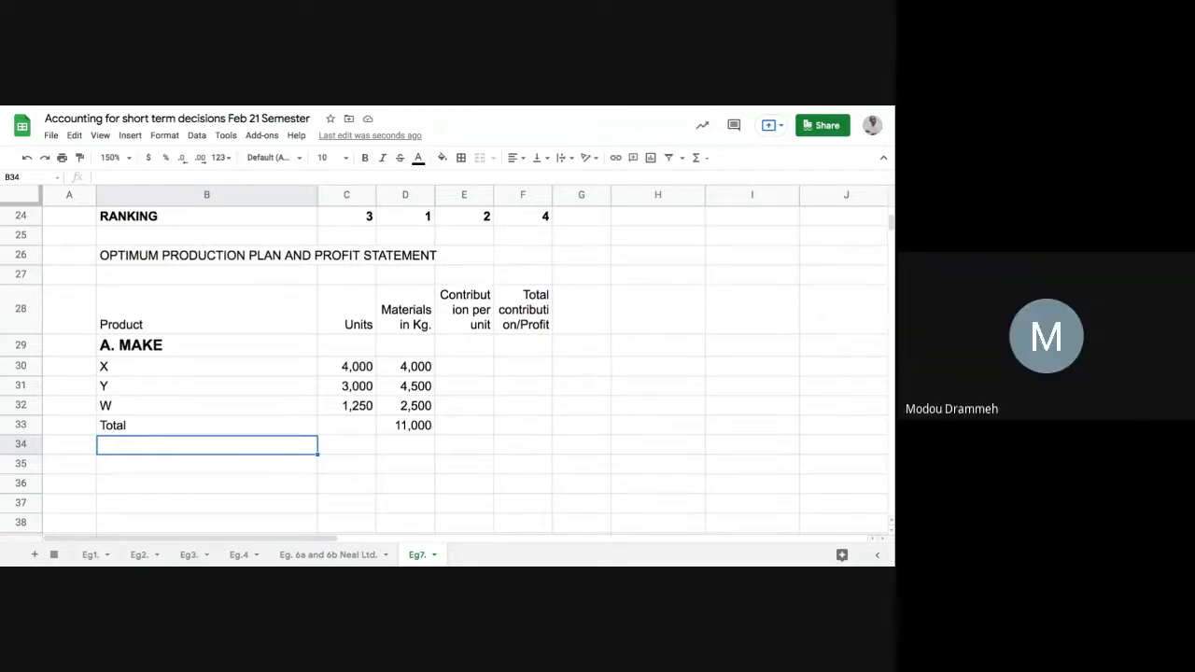
type("B")
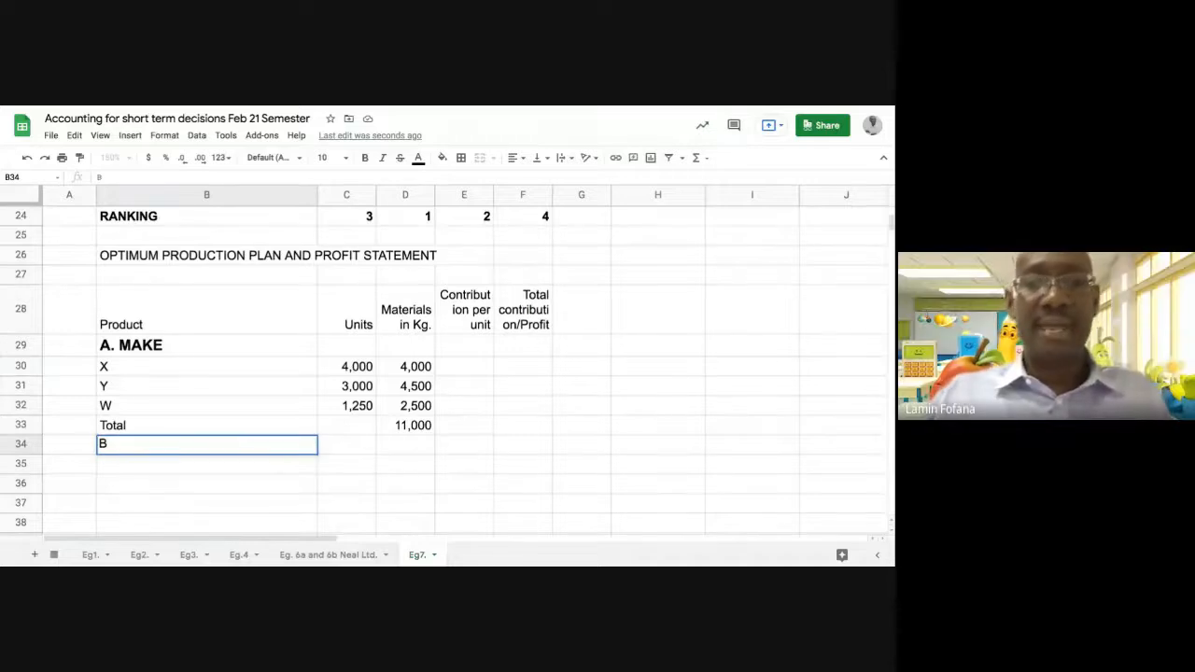
type(". BUY")
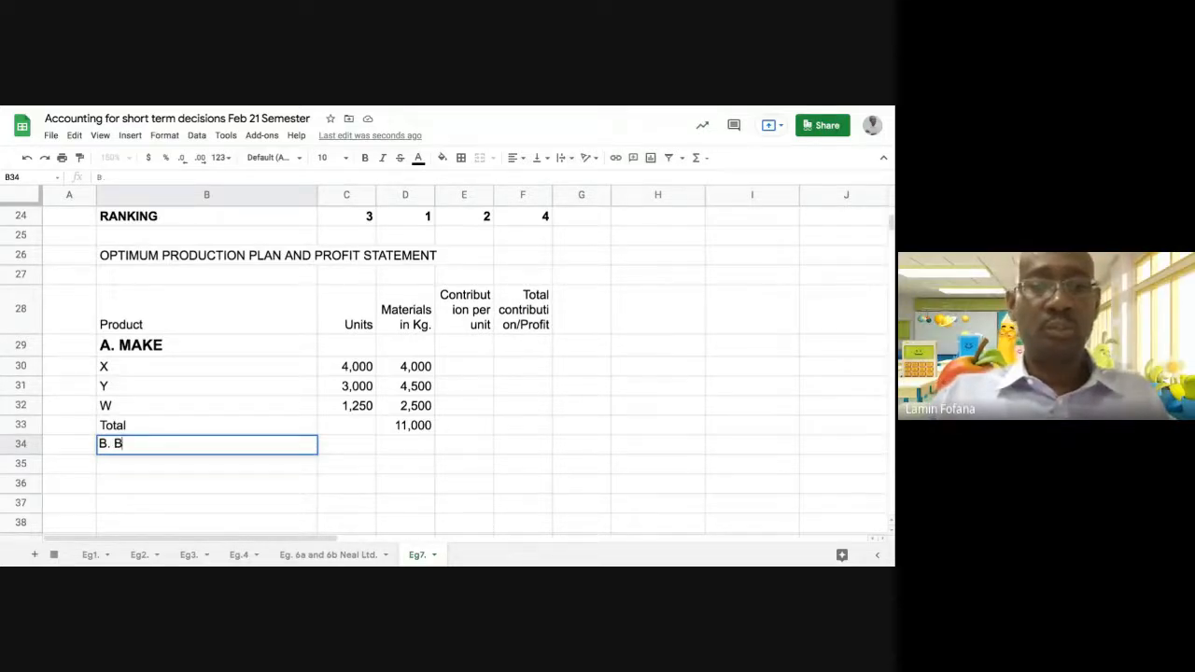
key("Return")
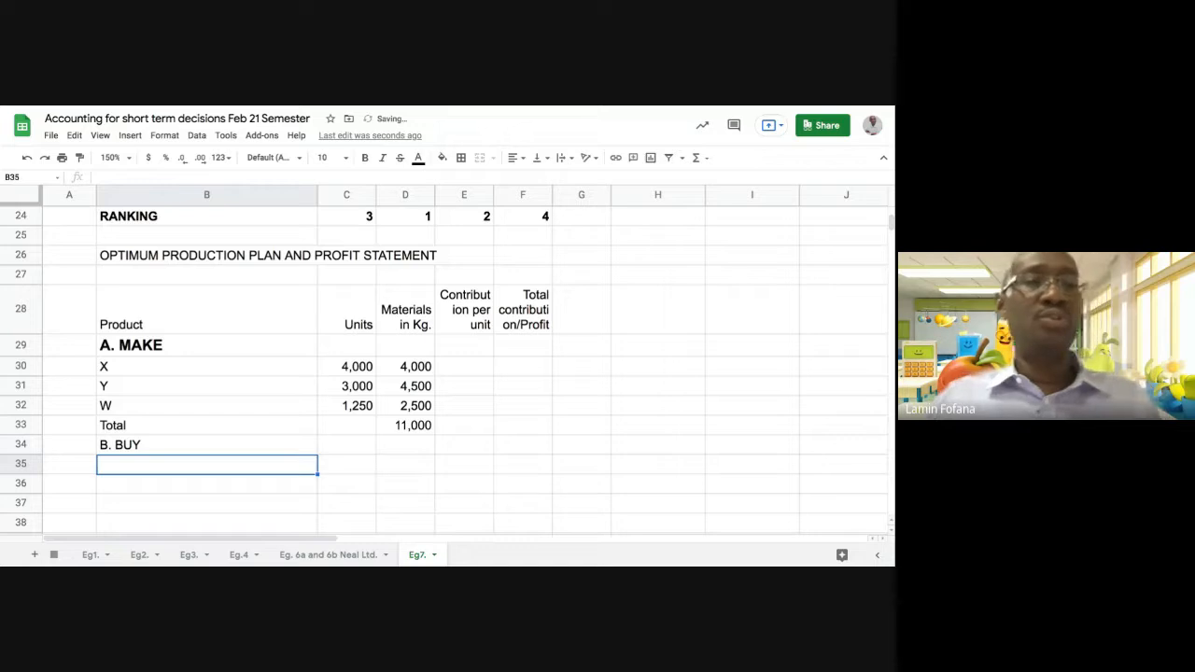
Copy the formatting of the "A. MAKE" heading in B29 onto the "B. BUY" heading in B34
left_click(166, 347)
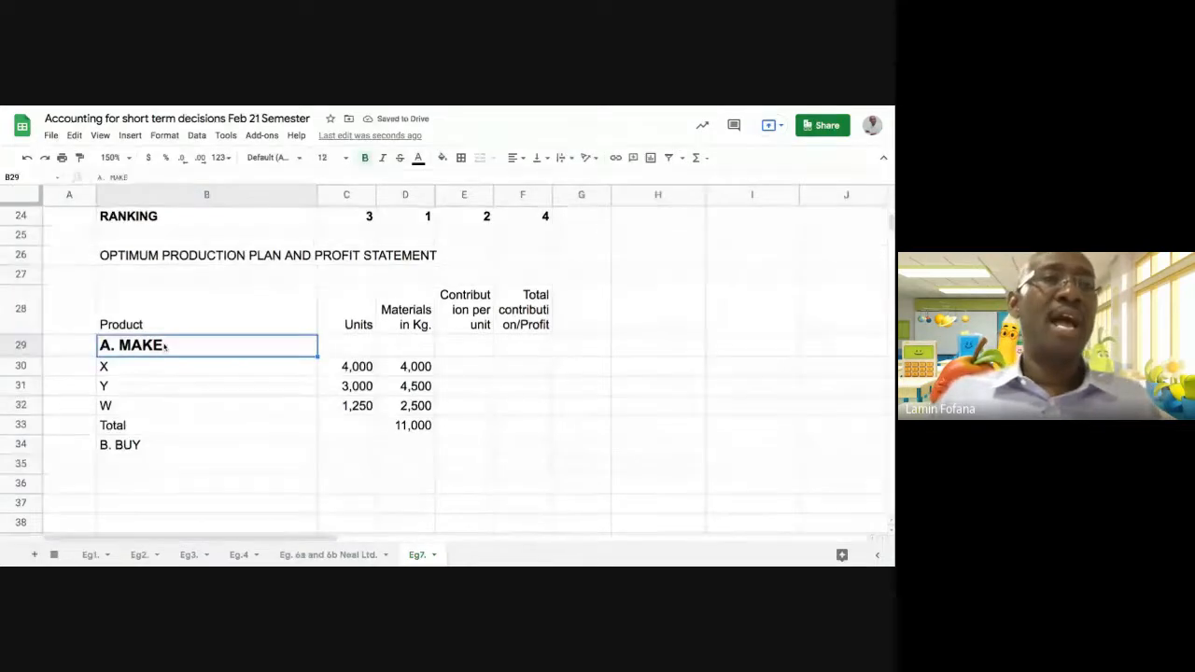
left_click(82, 157)
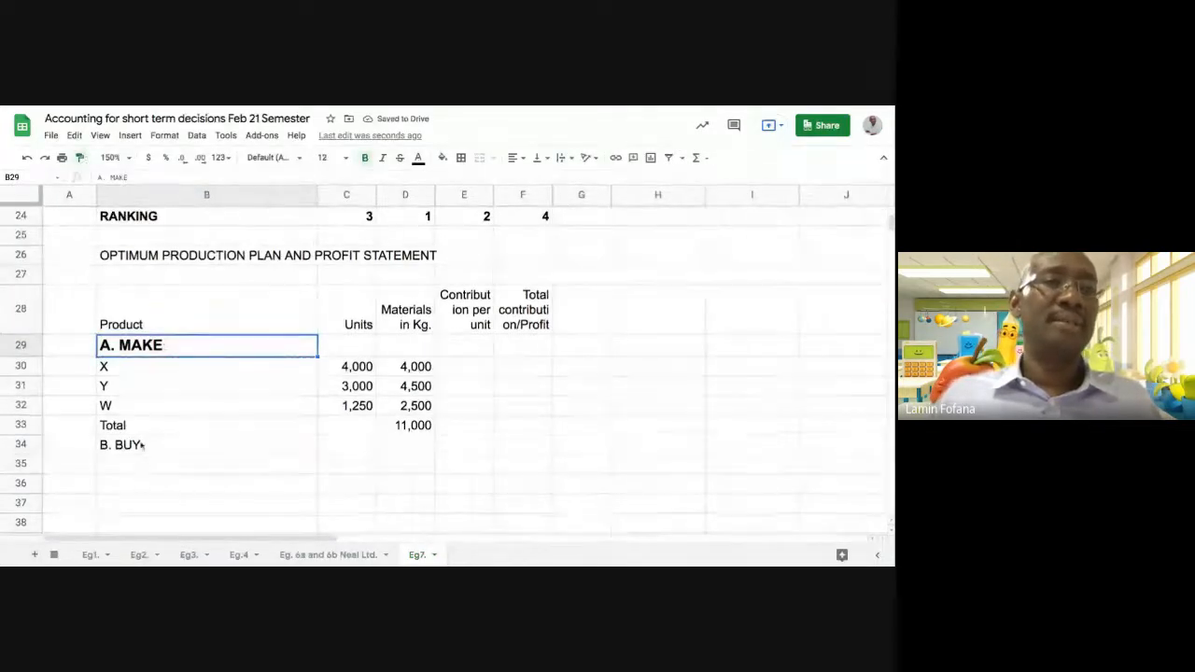
left_click(145, 448)
left_click(150, 470)
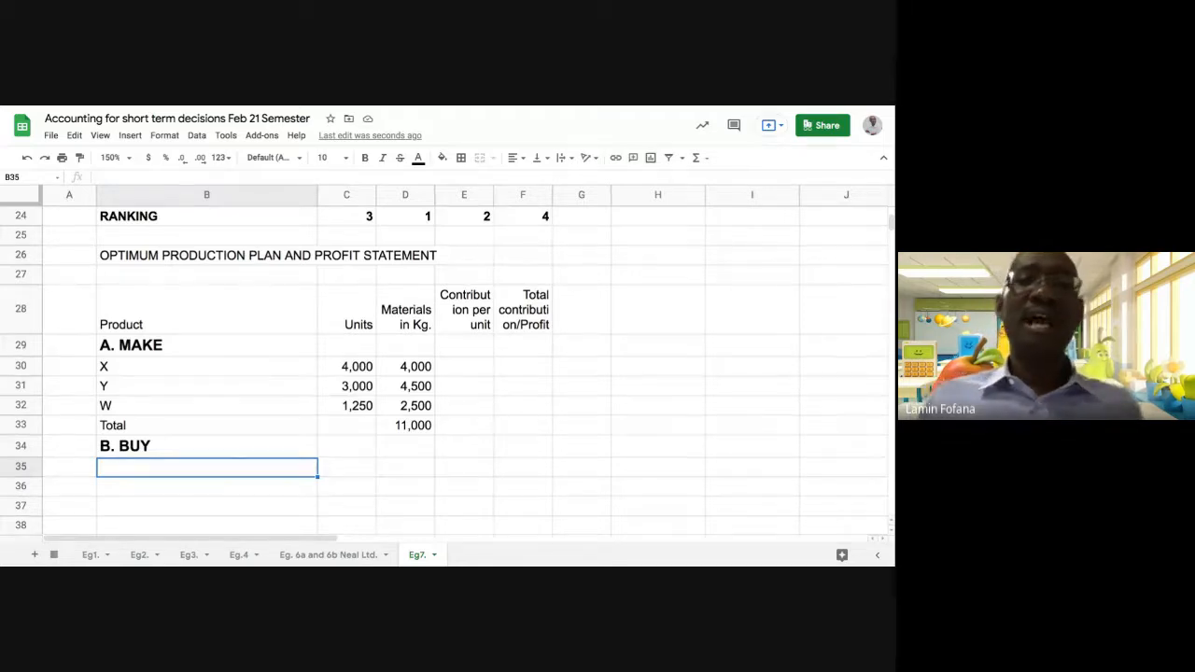
Examine the make-or-buy rankings and extra cost of buying per KG for products X, Y and W in rows 23 and 24
scroll(404, 405, "up", 2)
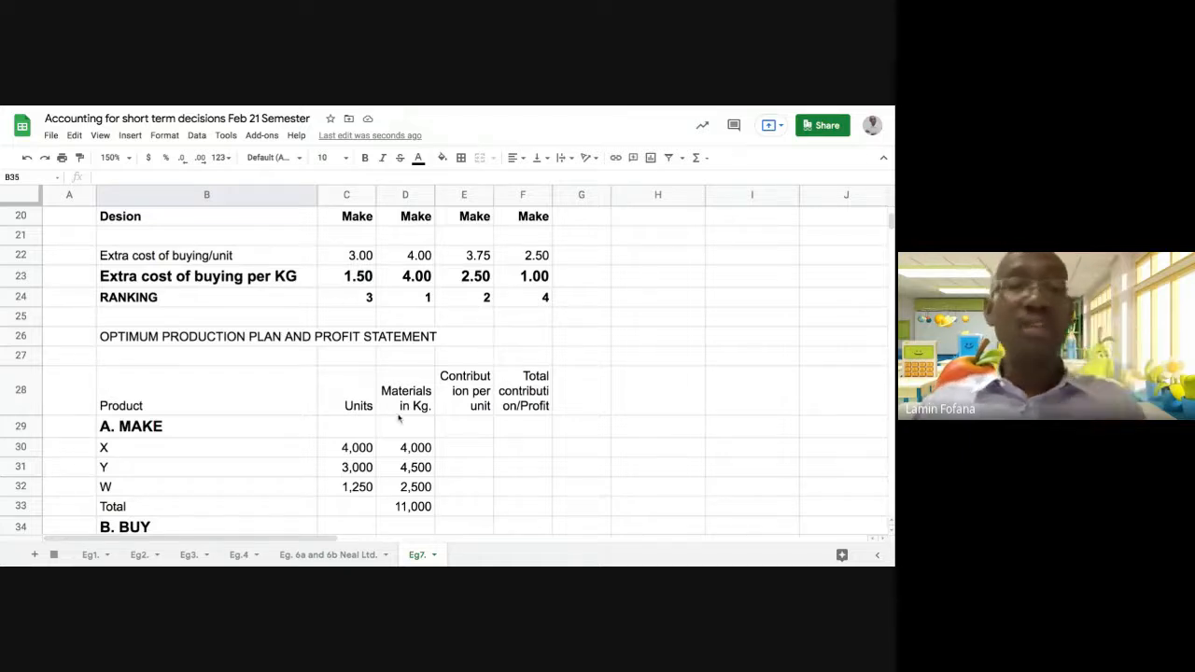
scroll(399, 417, "down", 2)
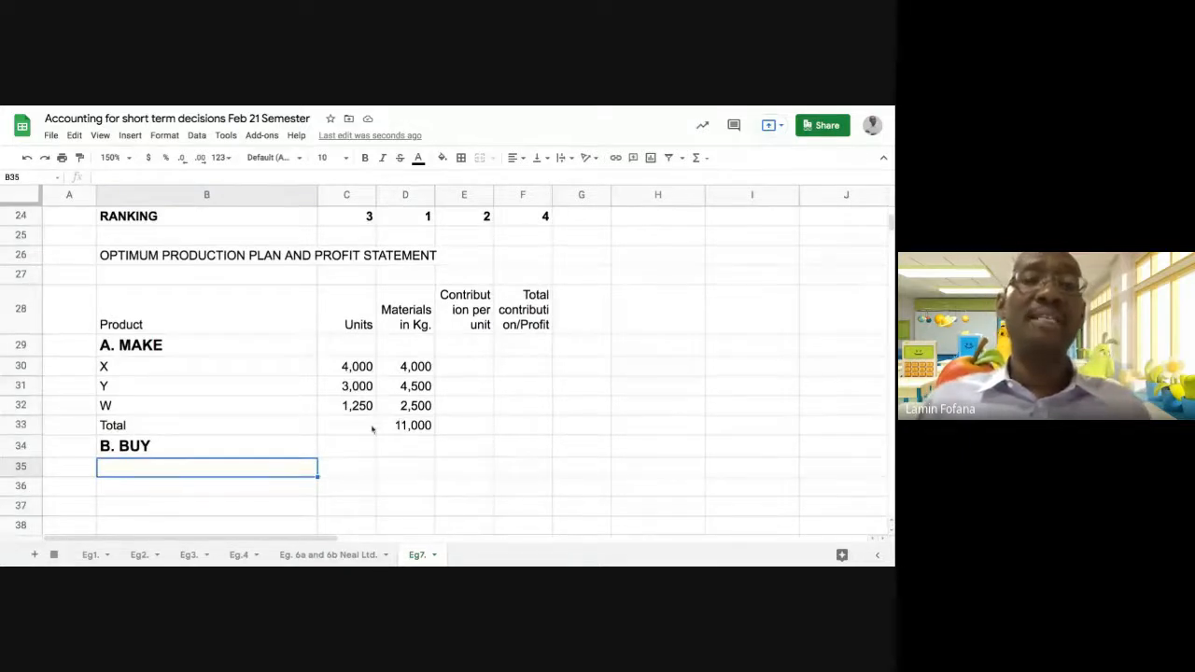
scroll(368, 449, "up", 1)
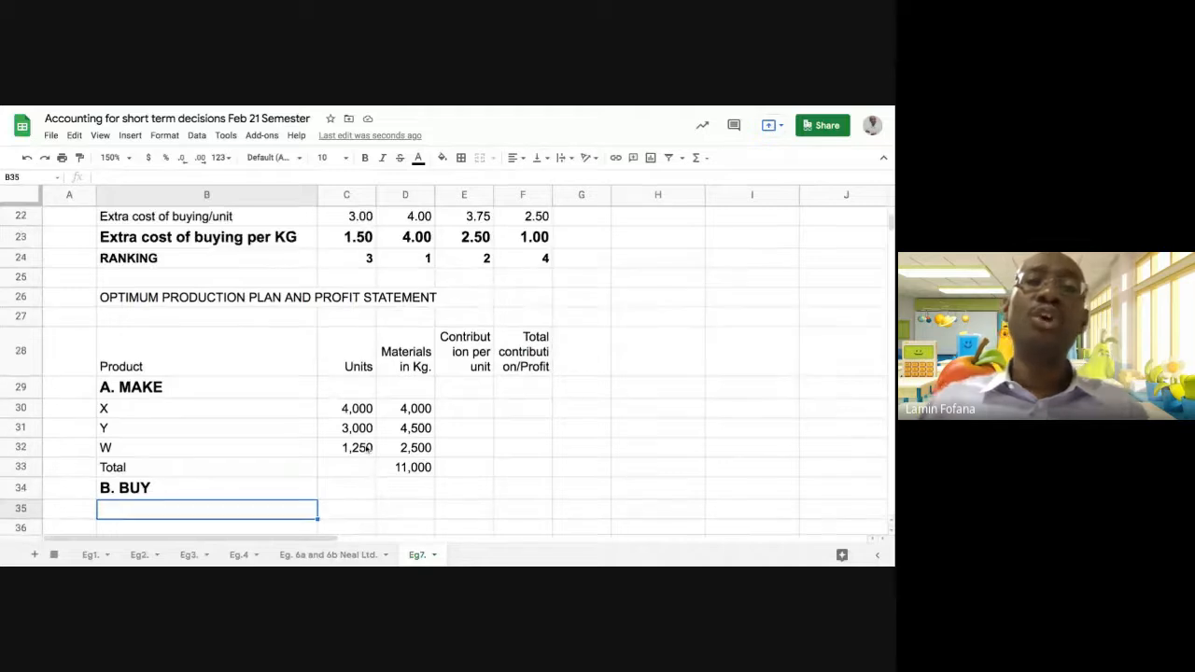
scroll(369, 449, "up", 1)
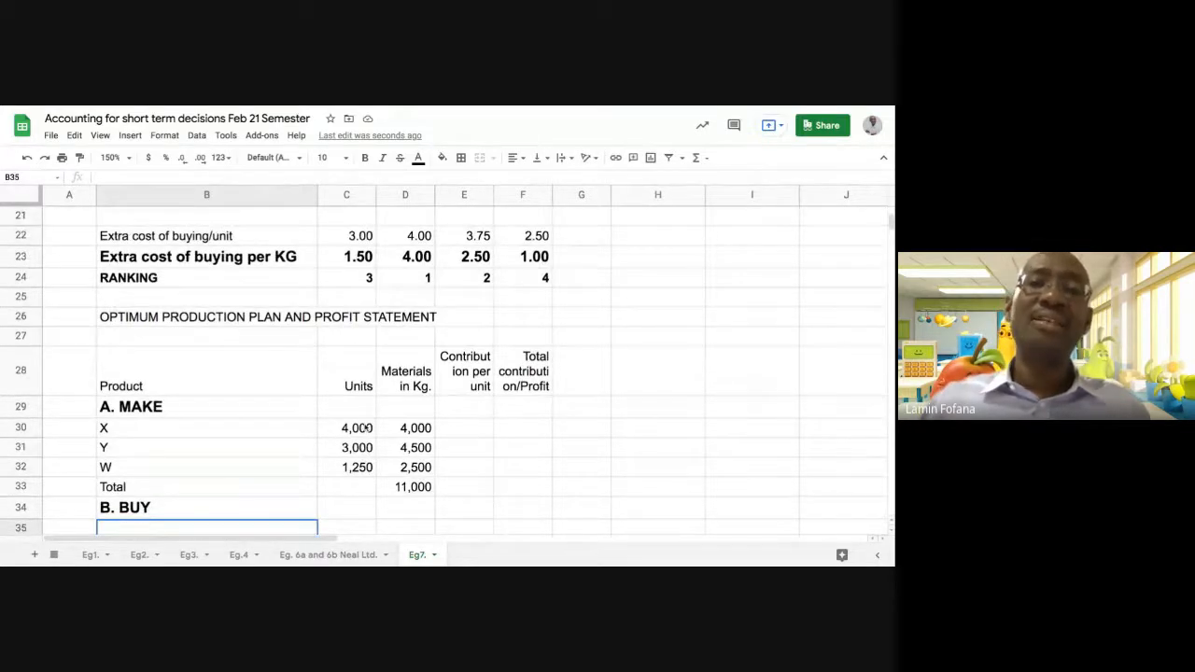
scroll(365, 421, "up", 1)
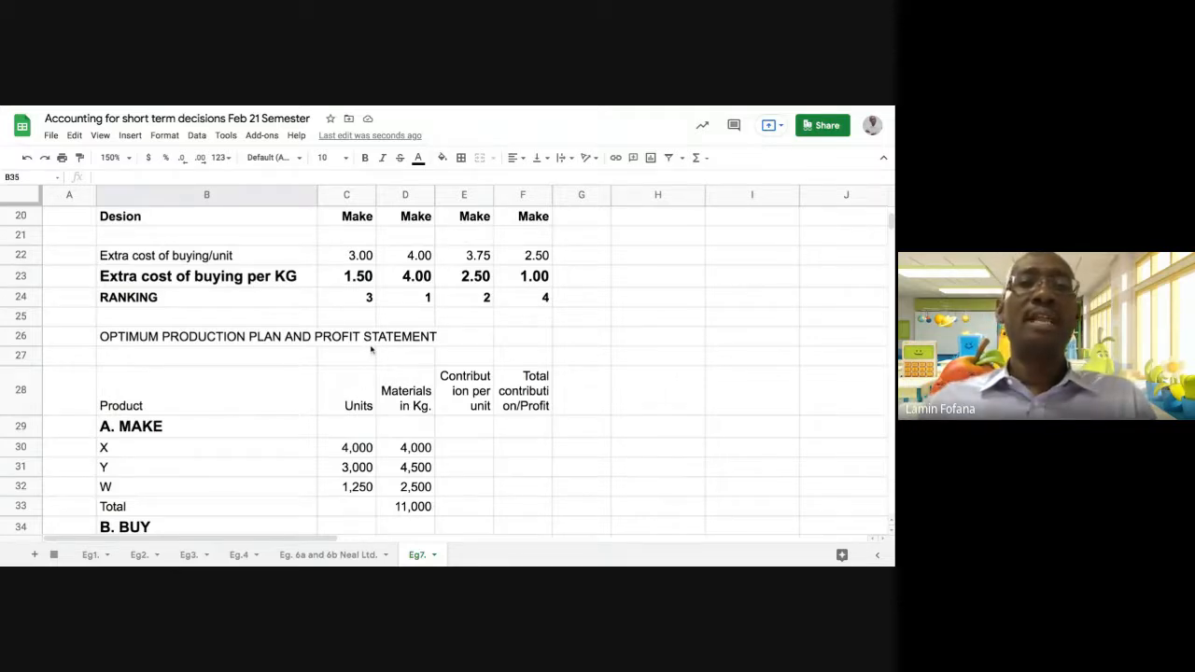
scroll(373, 356, "up", 1)
scroll(374, 356, "up", 1)
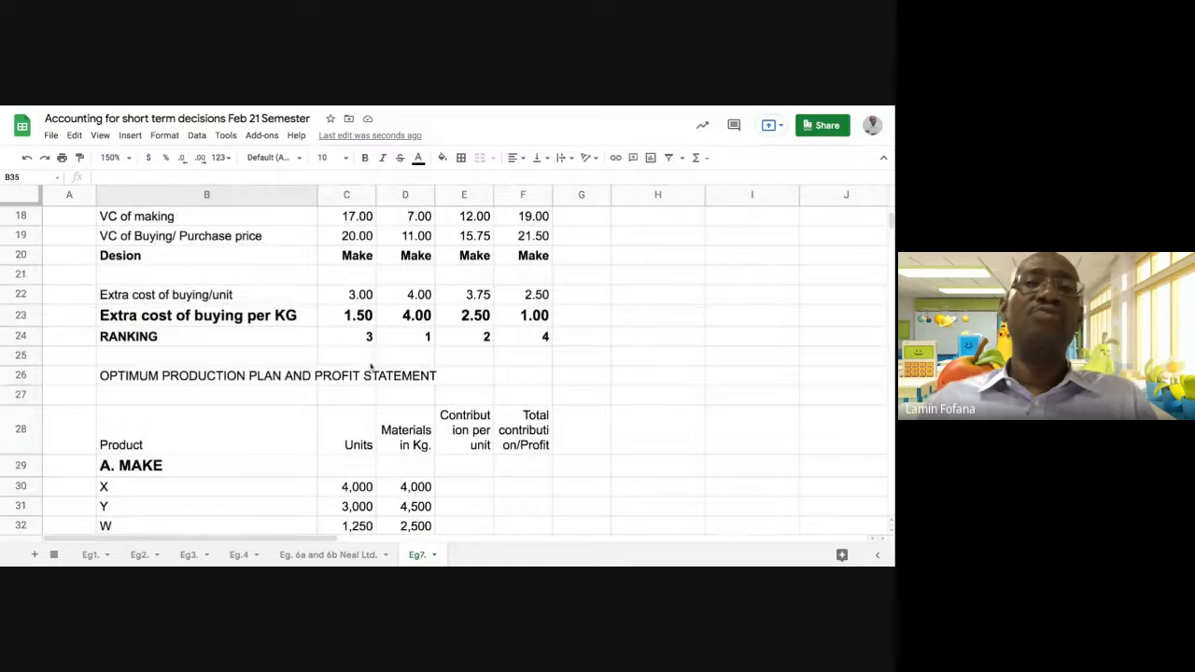
left_click(411, 341)
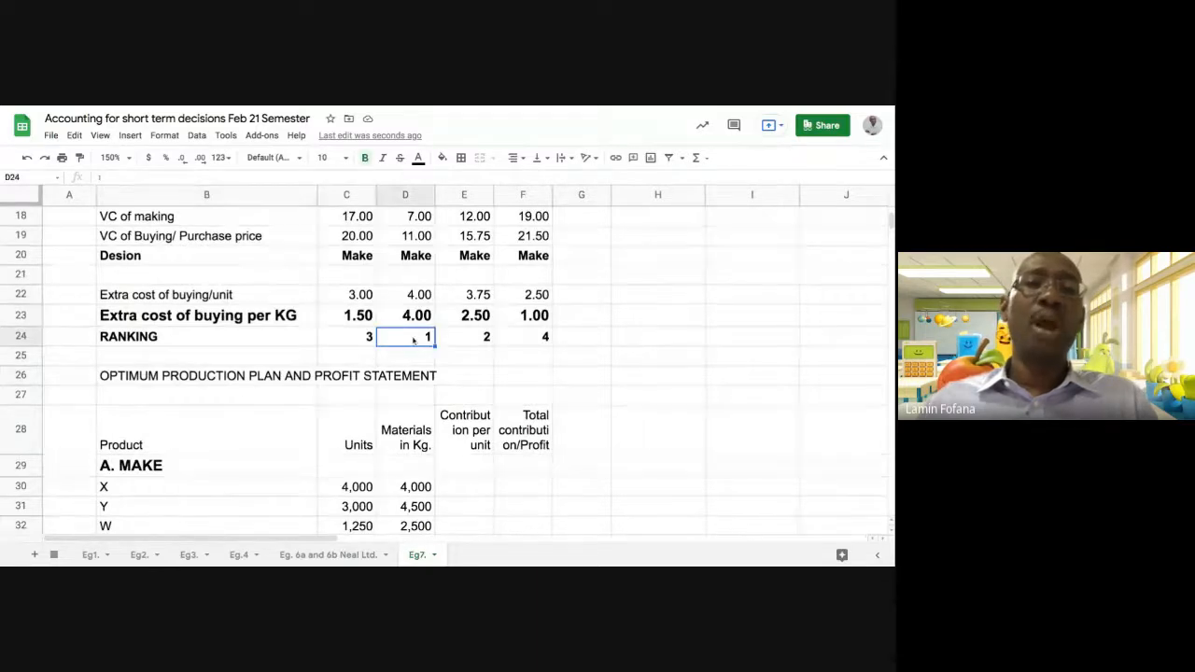
left_click(456, 342)
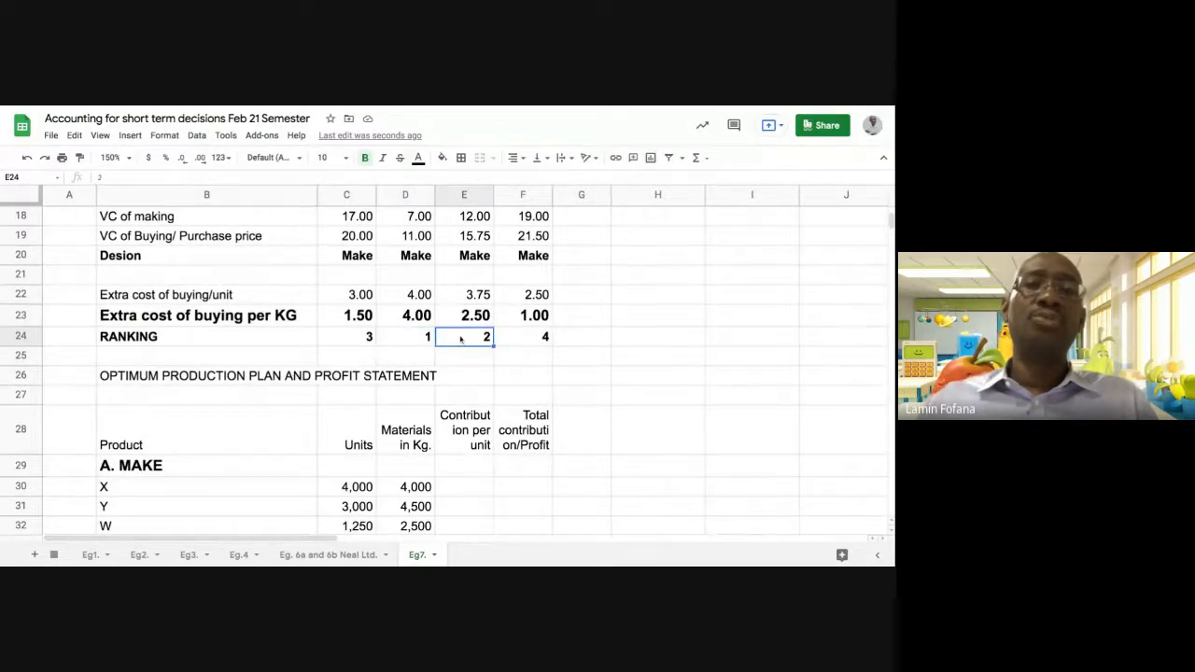
left_click(355, 340)
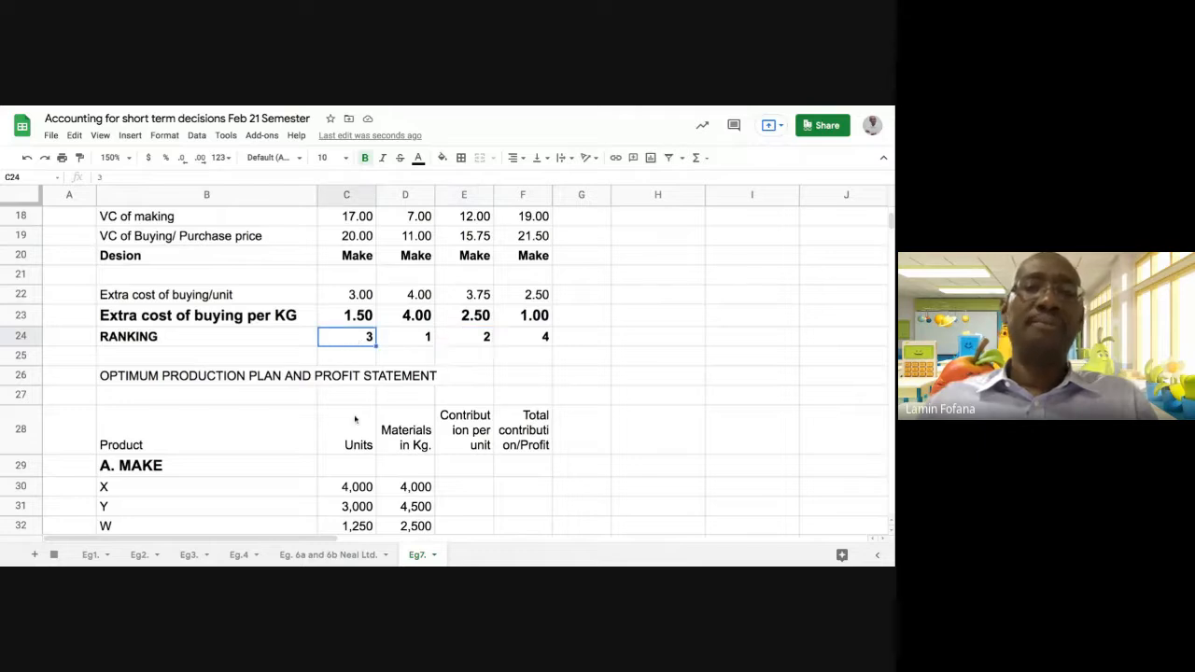
left_click(407, 320)
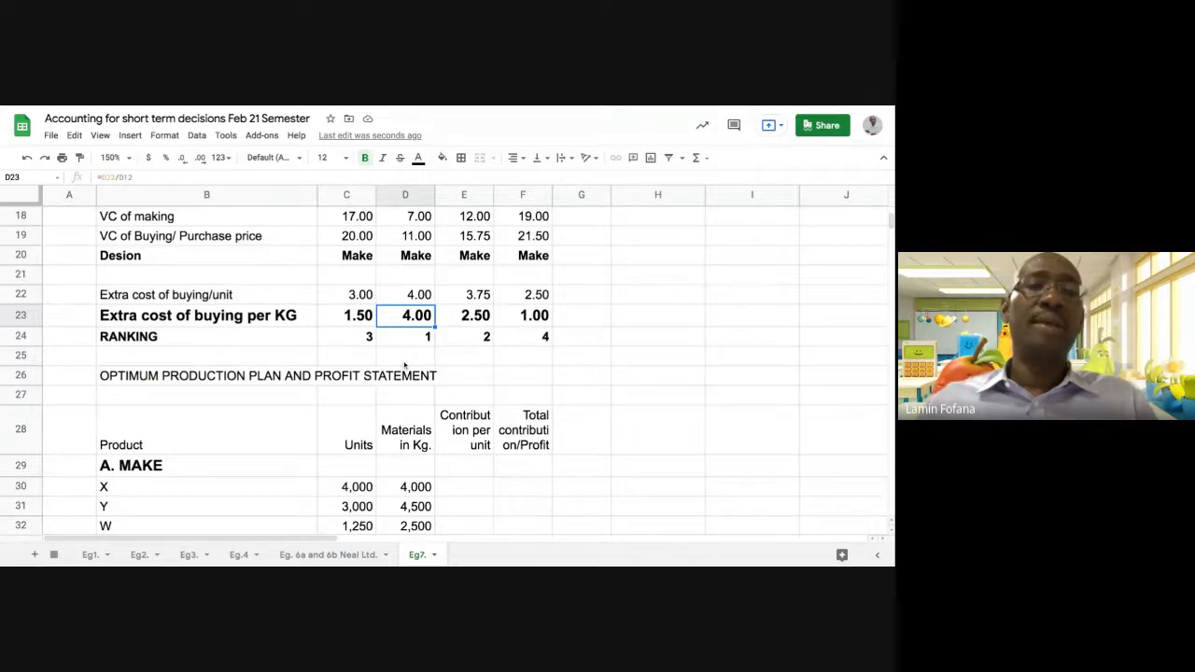
left_click(462, 322)
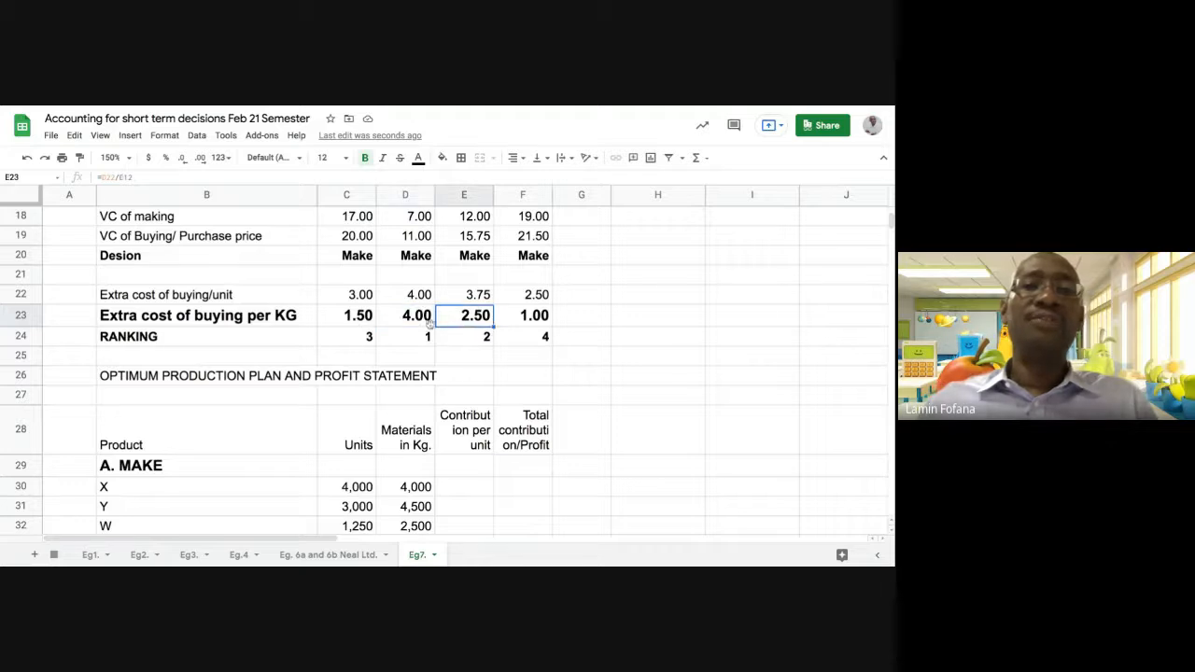
left_click(352, 323)
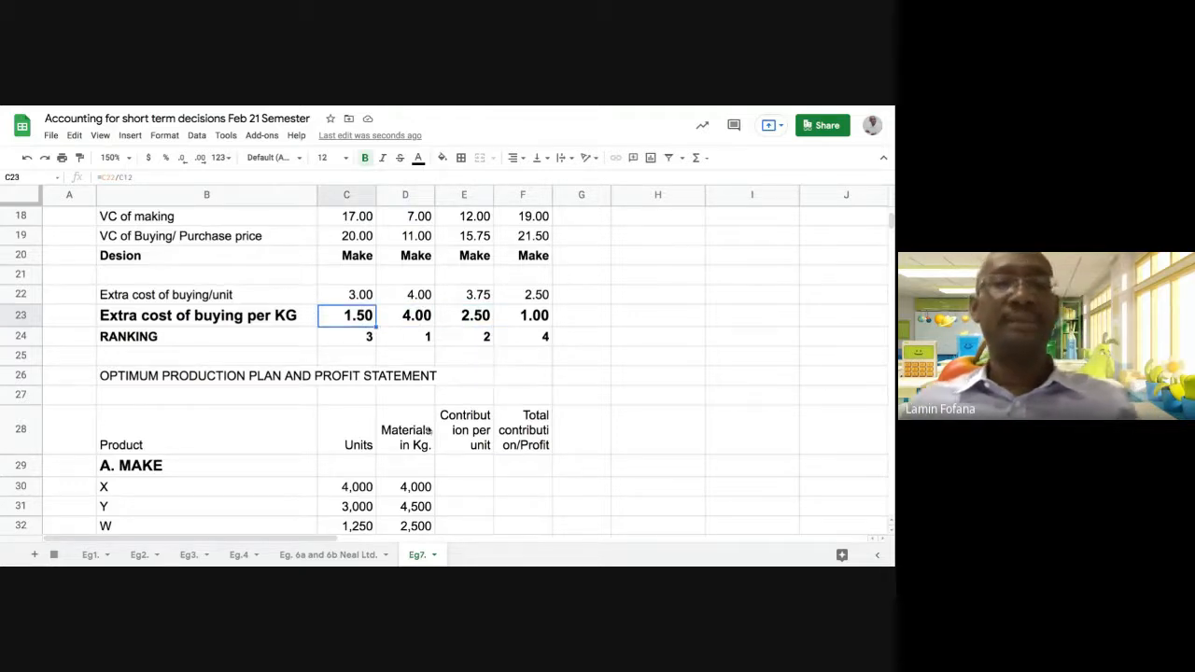
Enter "W - balance" in B35 as the first product under the BUY section
scroll(368, 448, "down", 2)
left_click(156, 471)
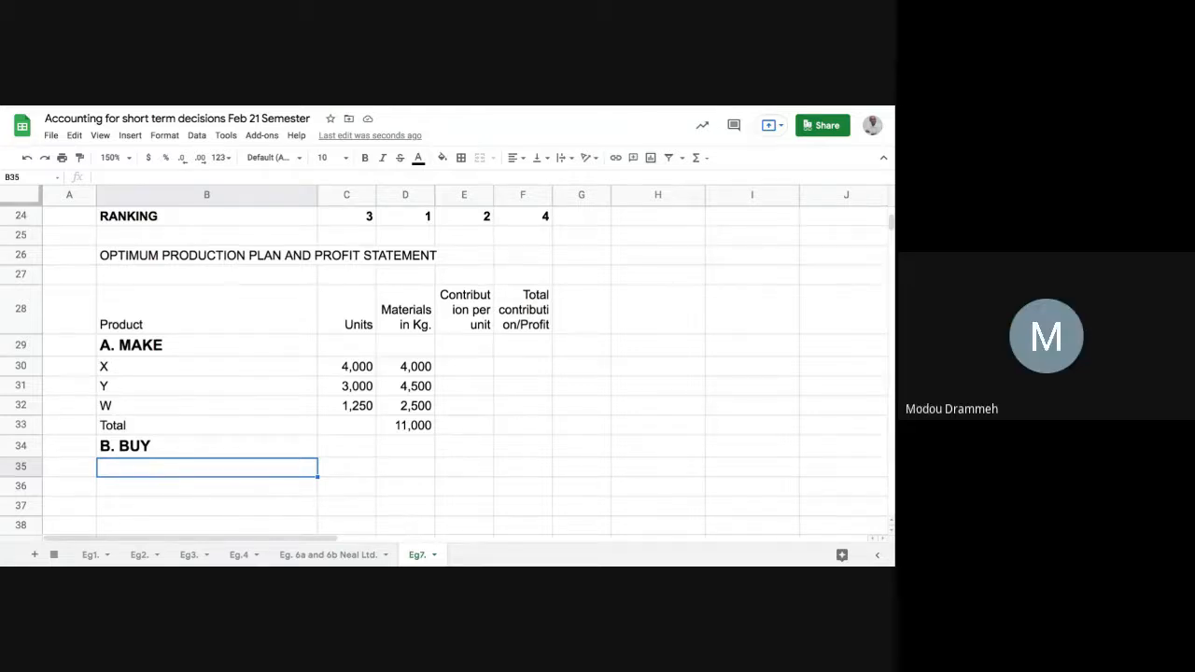
type("W")
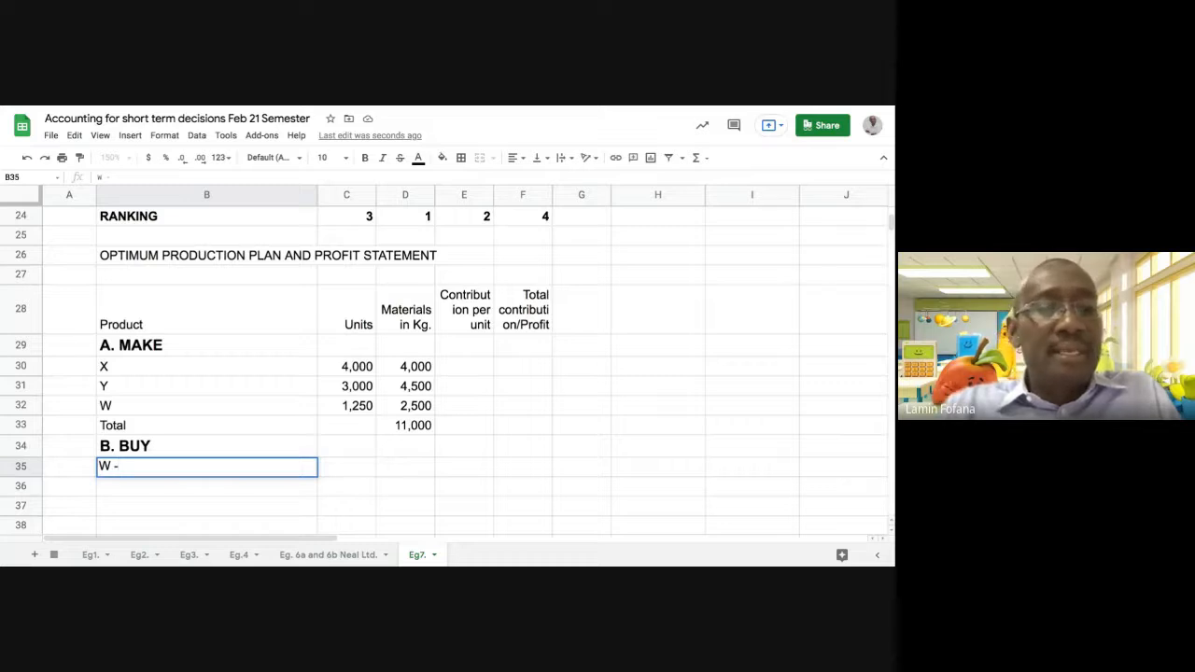
type(" - b")
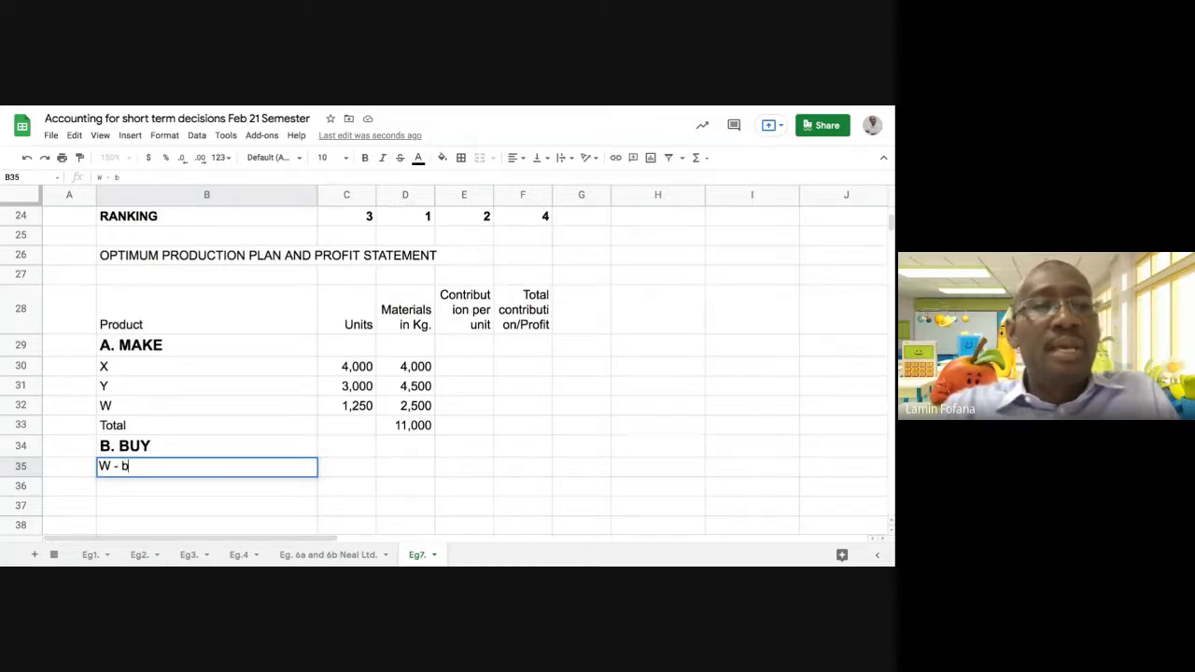
type("alance")
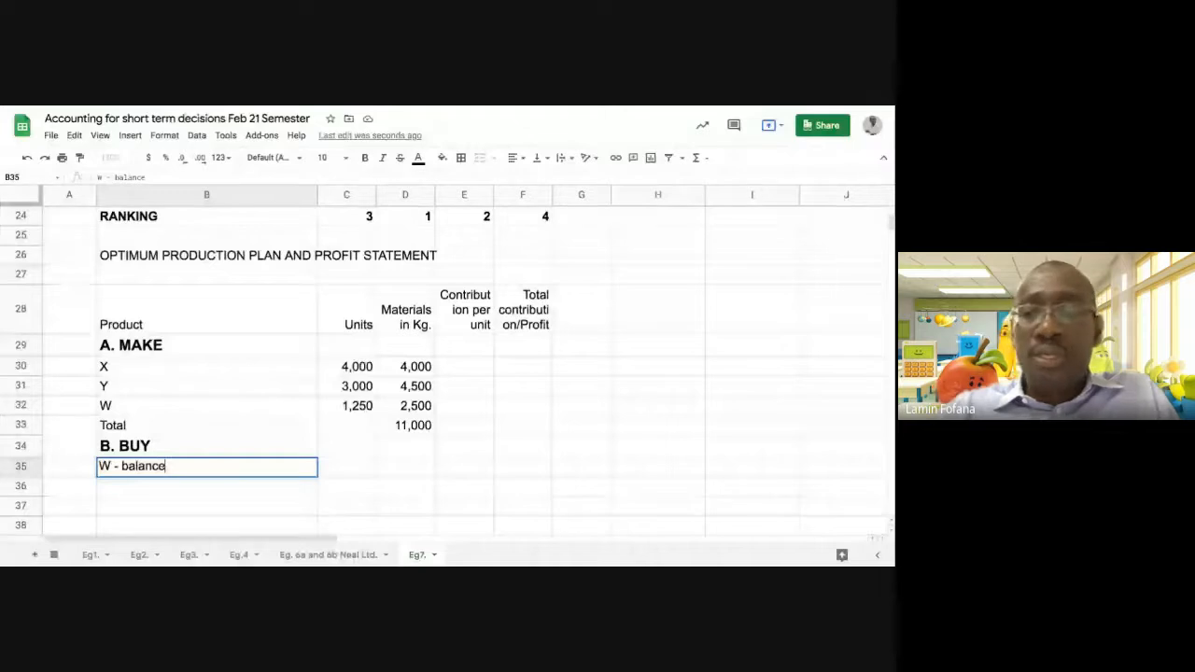
key("Return")
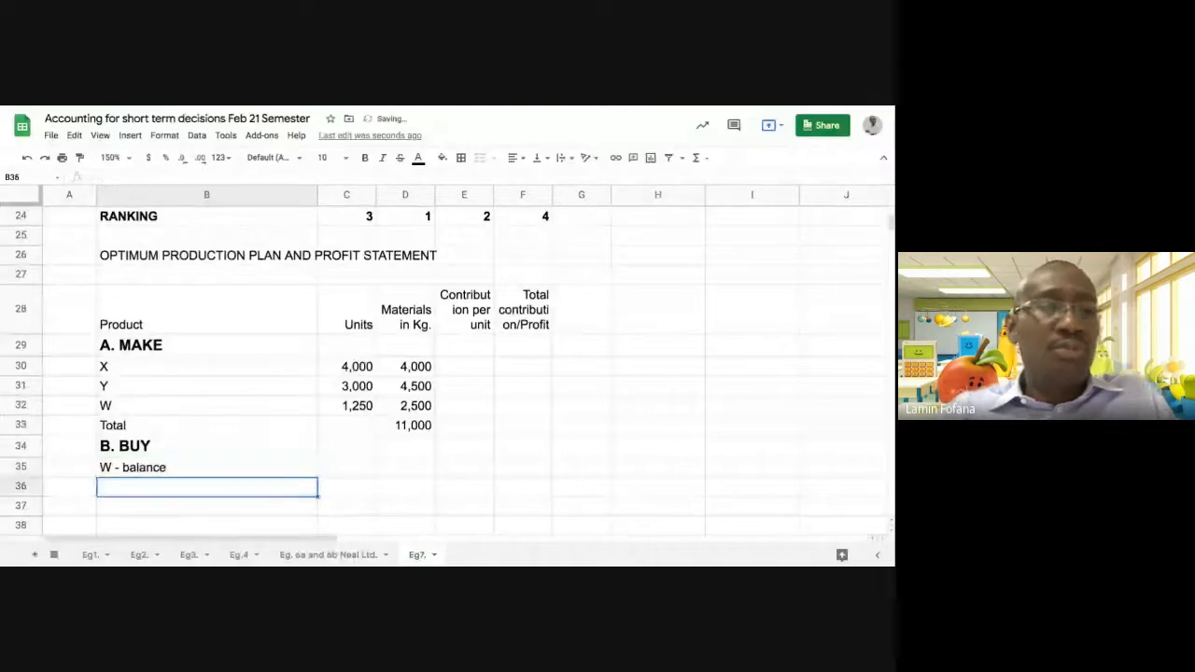
Calculate the W balance units in C35 as W's sales units in C8 minus the W units made in C32
left_click(329, 471)
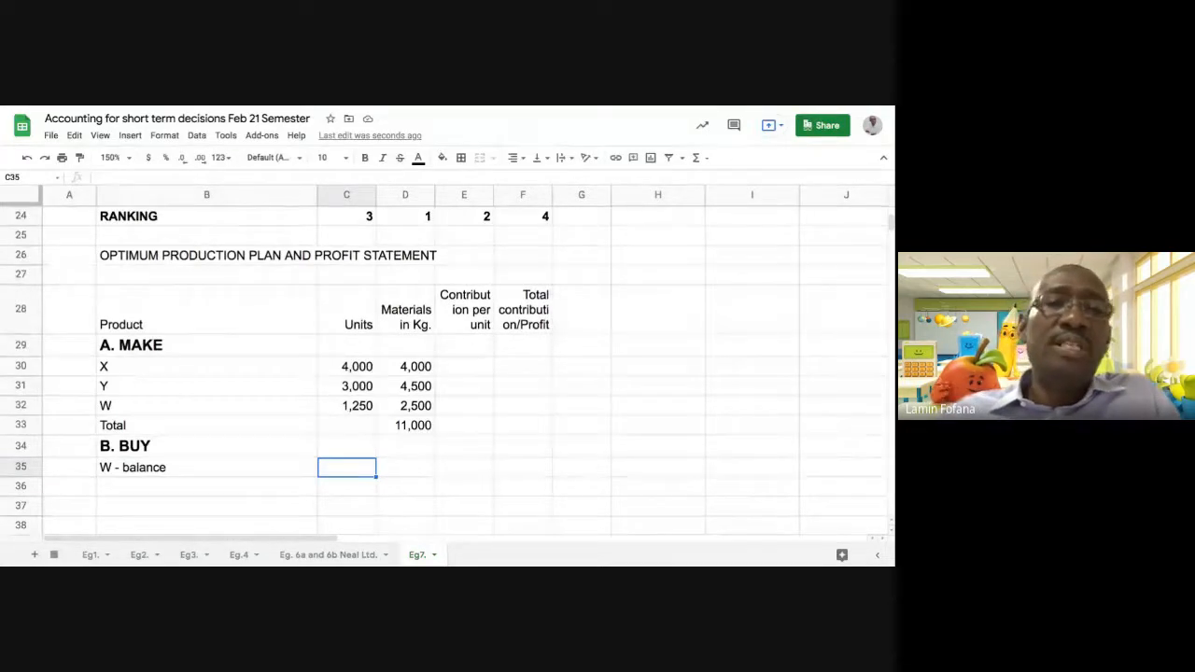
type("=")
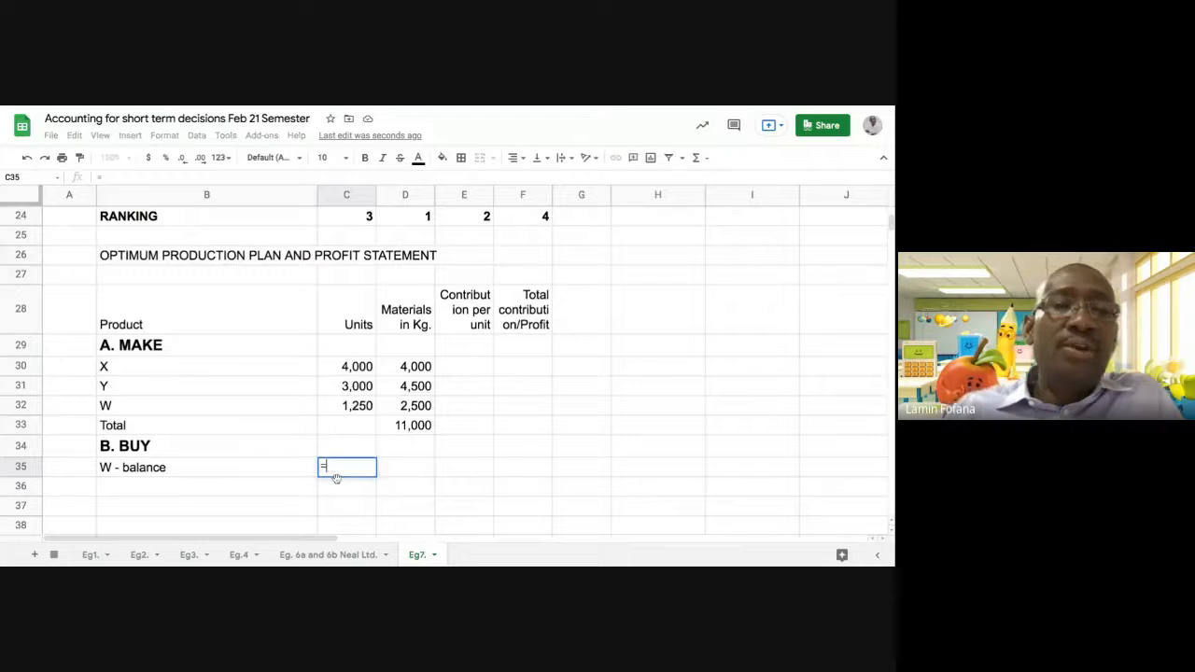
scroll(340, 364, "up", 4)
scroll(340, 364, "up", 3)
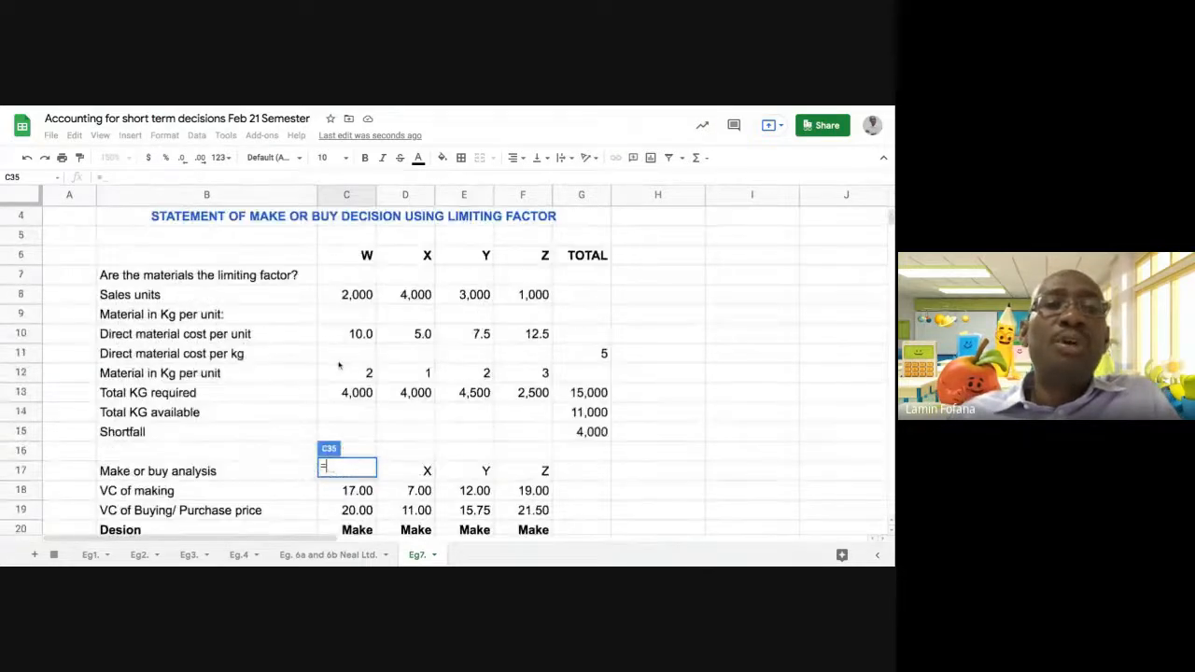
left_click(353, 296)
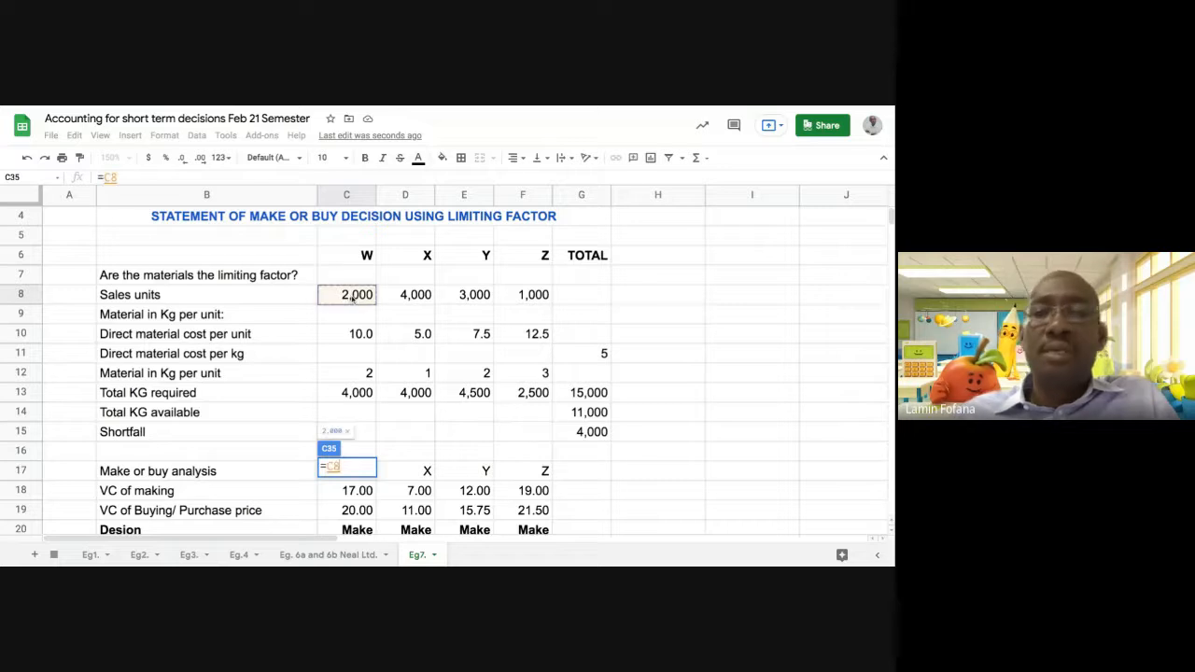
type("-")
scroll(388, 327, "down", 6)
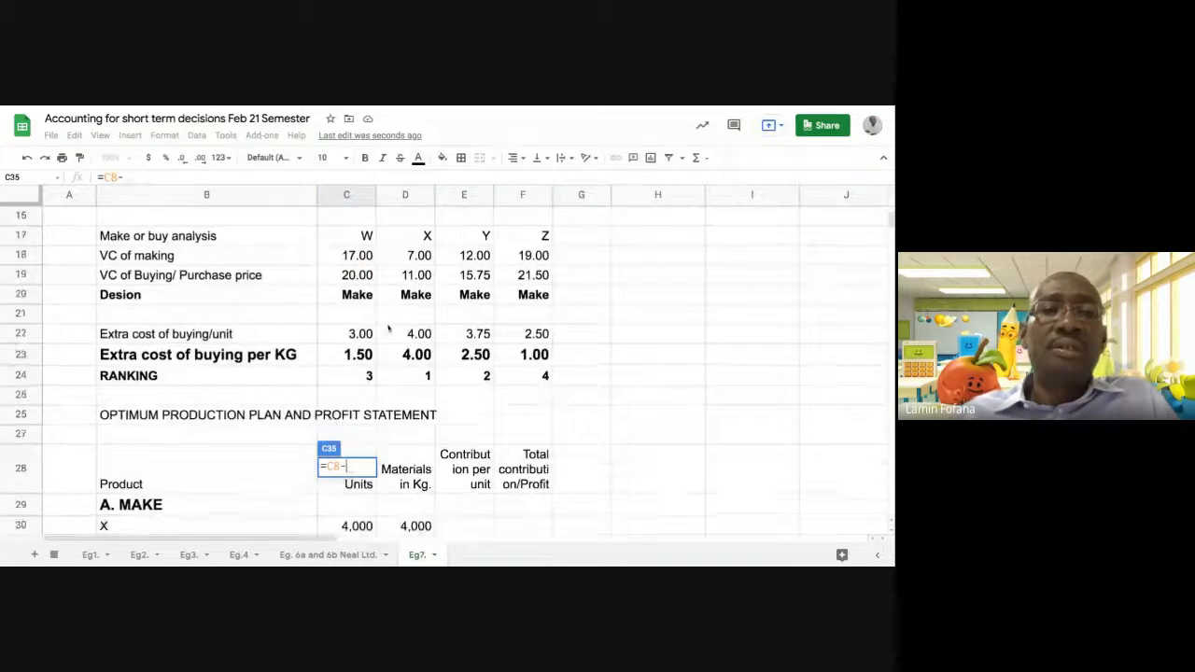
scroll(388, 328, "down", 2)
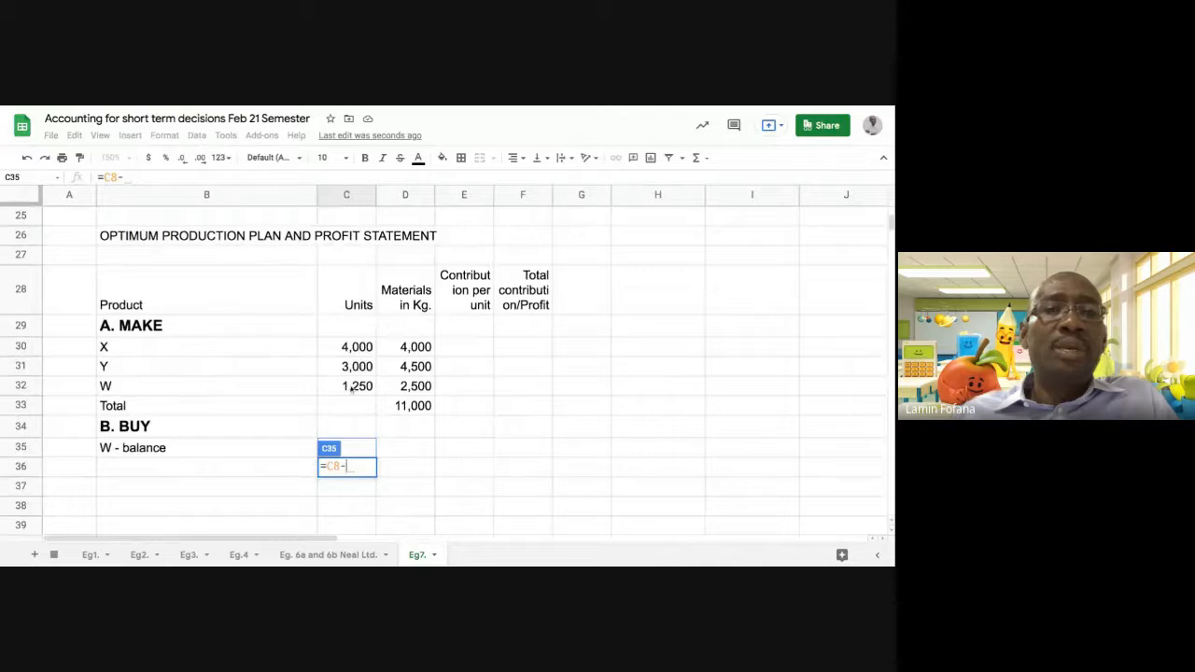
left_click(349, 390)
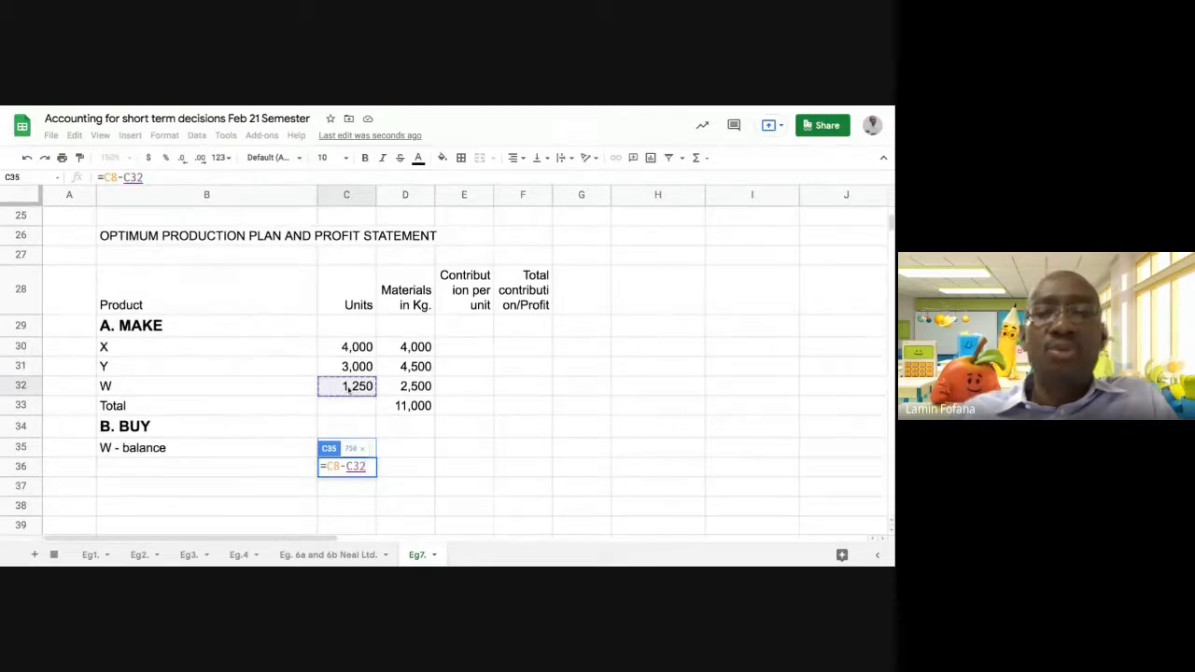
key("Return")
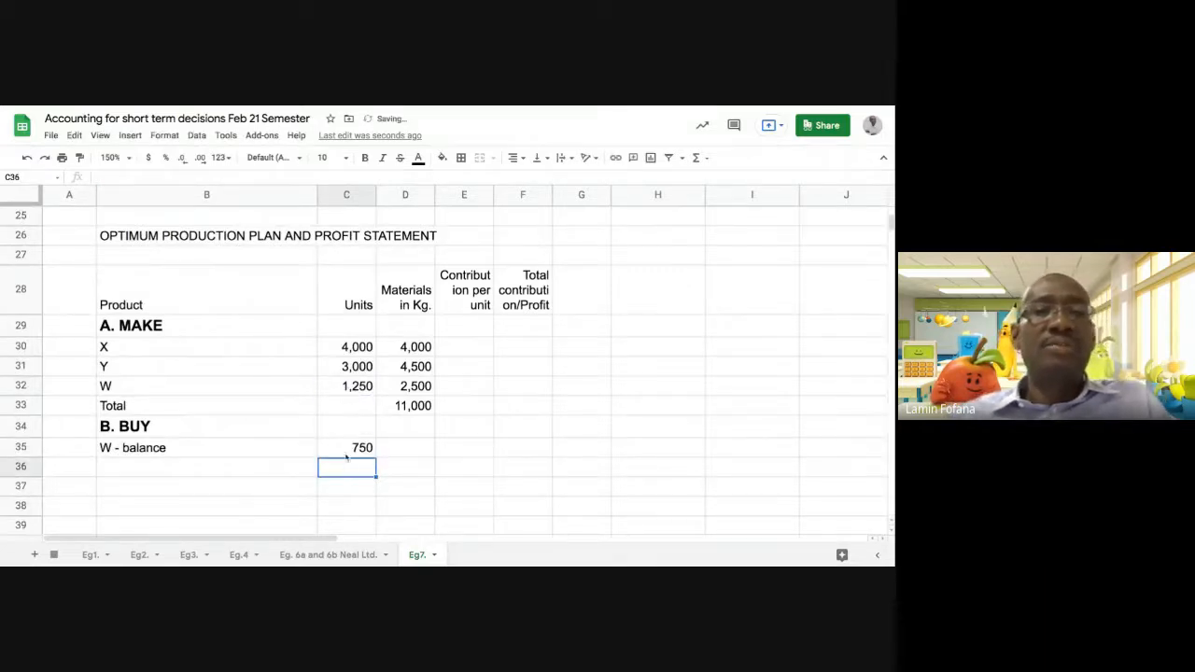
left_click(344, 452)
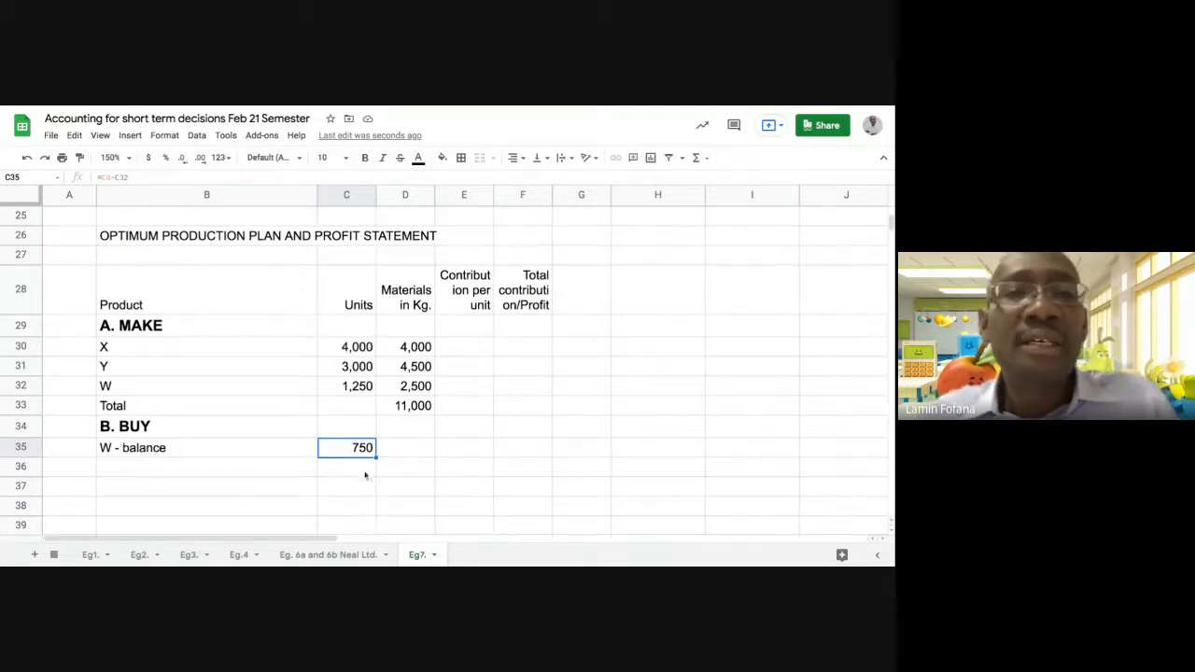
left_click(401, 452)
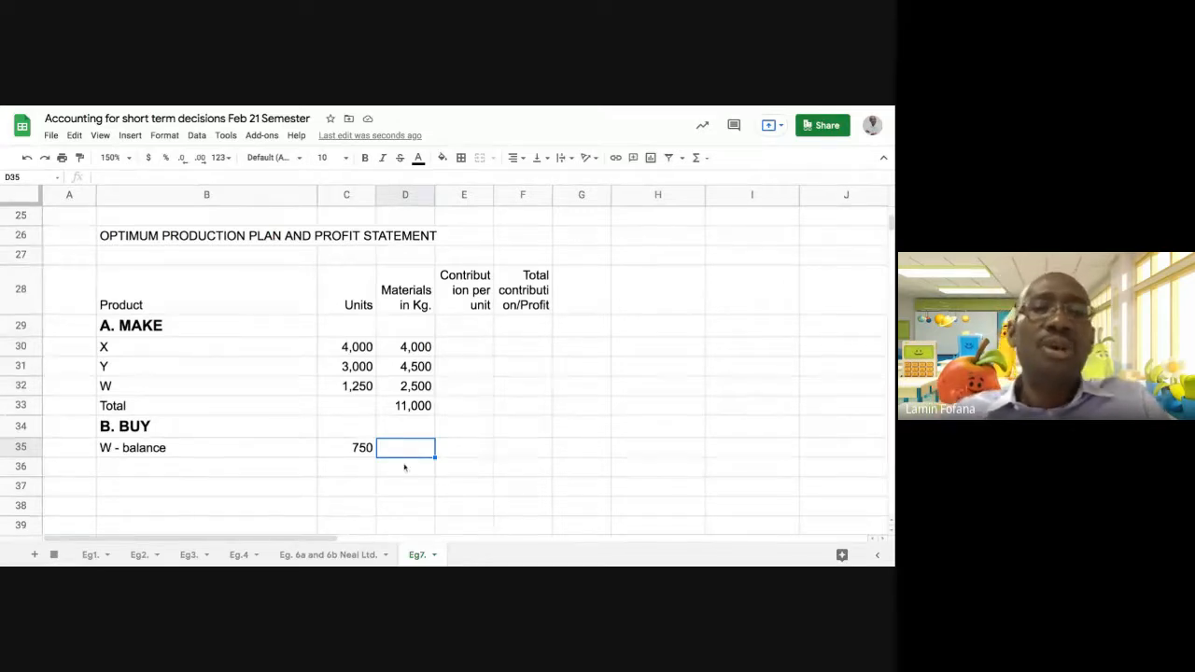
left_click(355, 449)
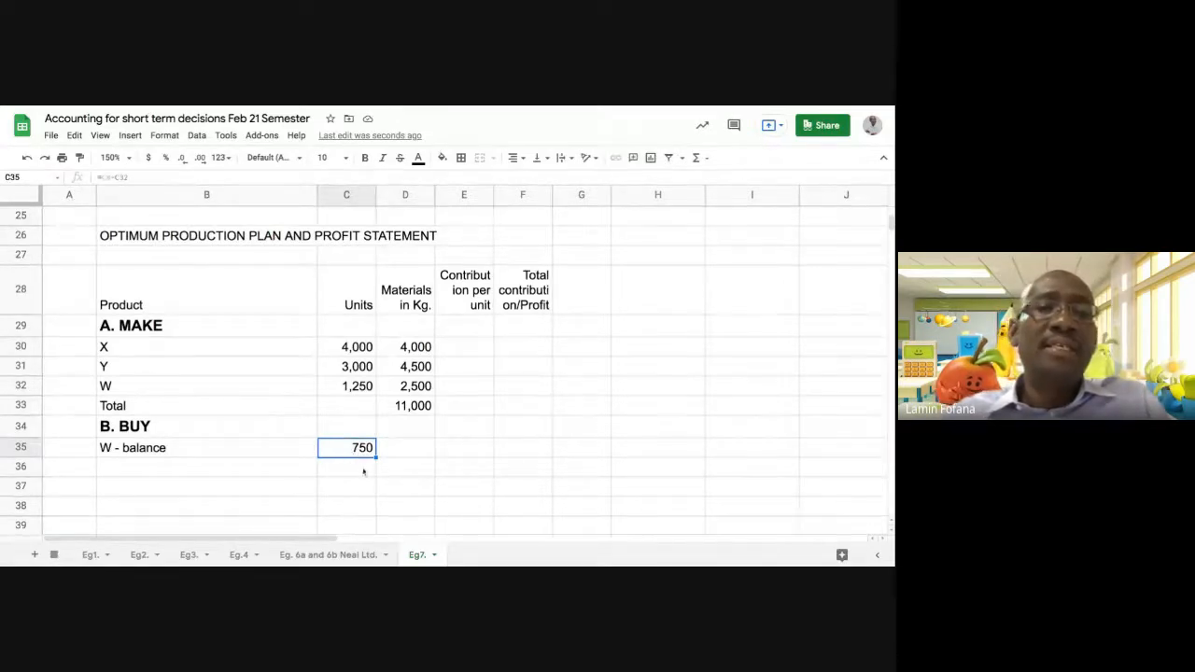
left_click(439, 451)
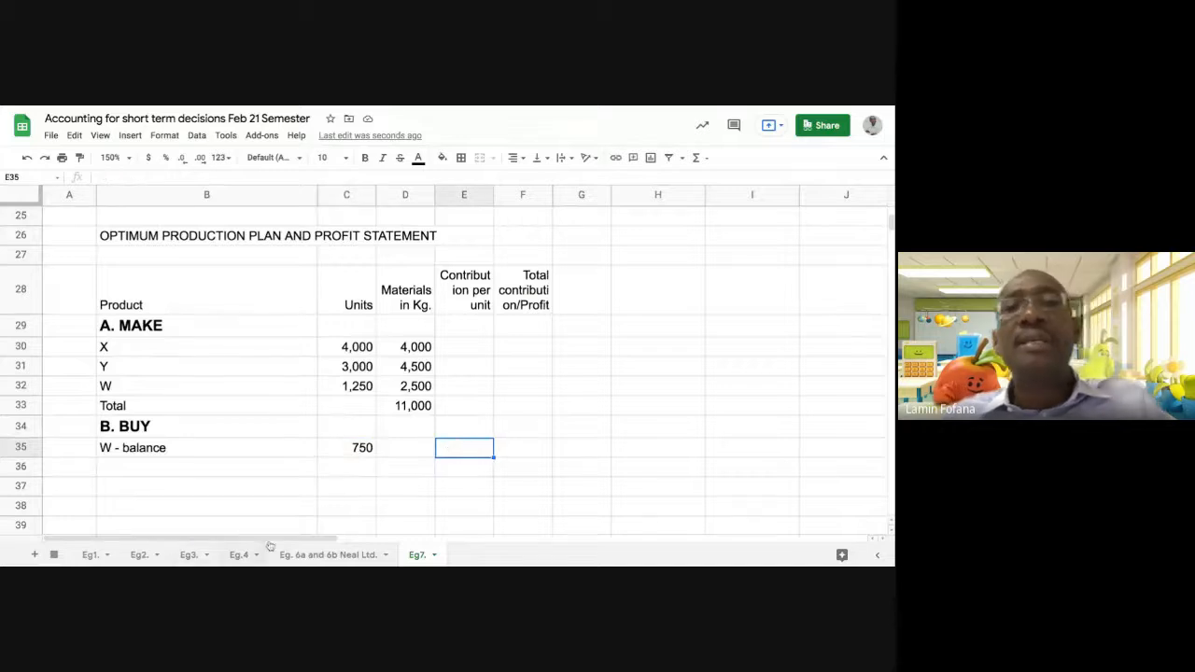
Enter "Z" in B36 as the second product under the BUY section
left_click(175, 467)
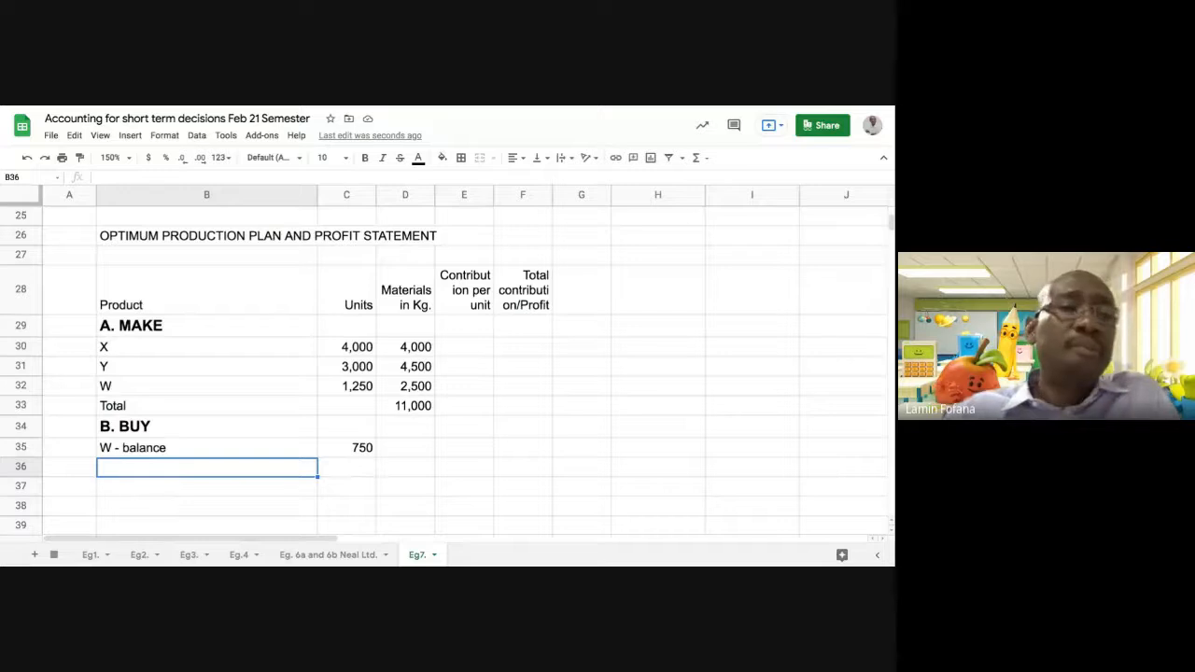
scroll(225, 472, "up", 5)
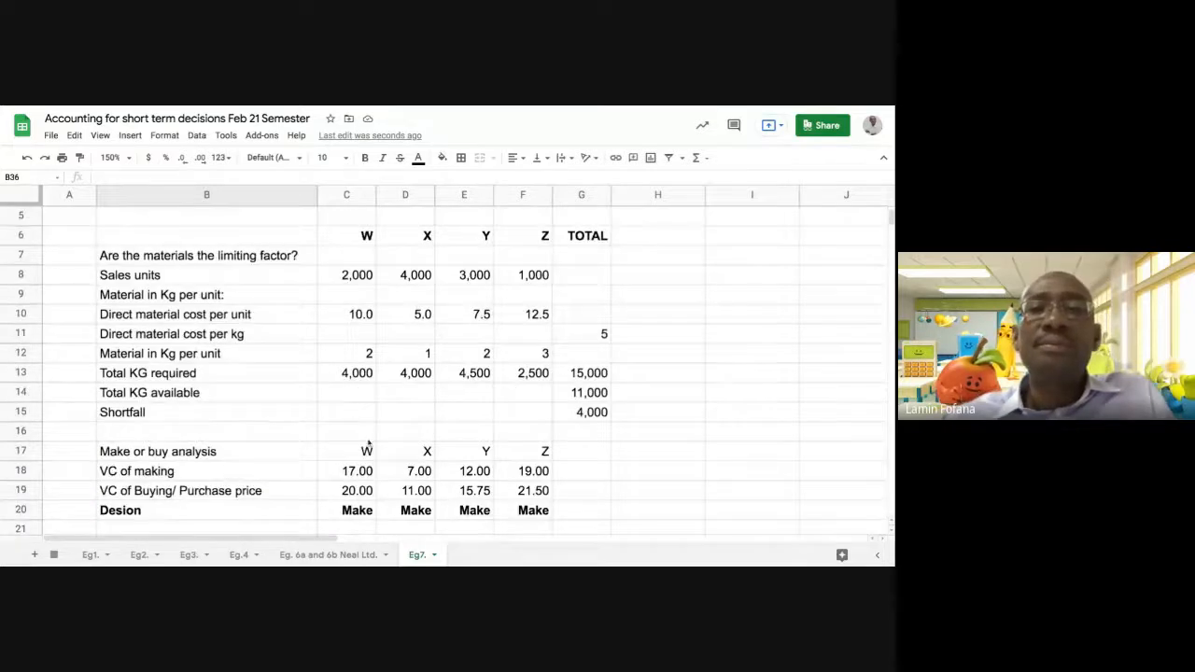
scroll(369, 443, "up", 1)
scroll(370, 441, "up", 1)
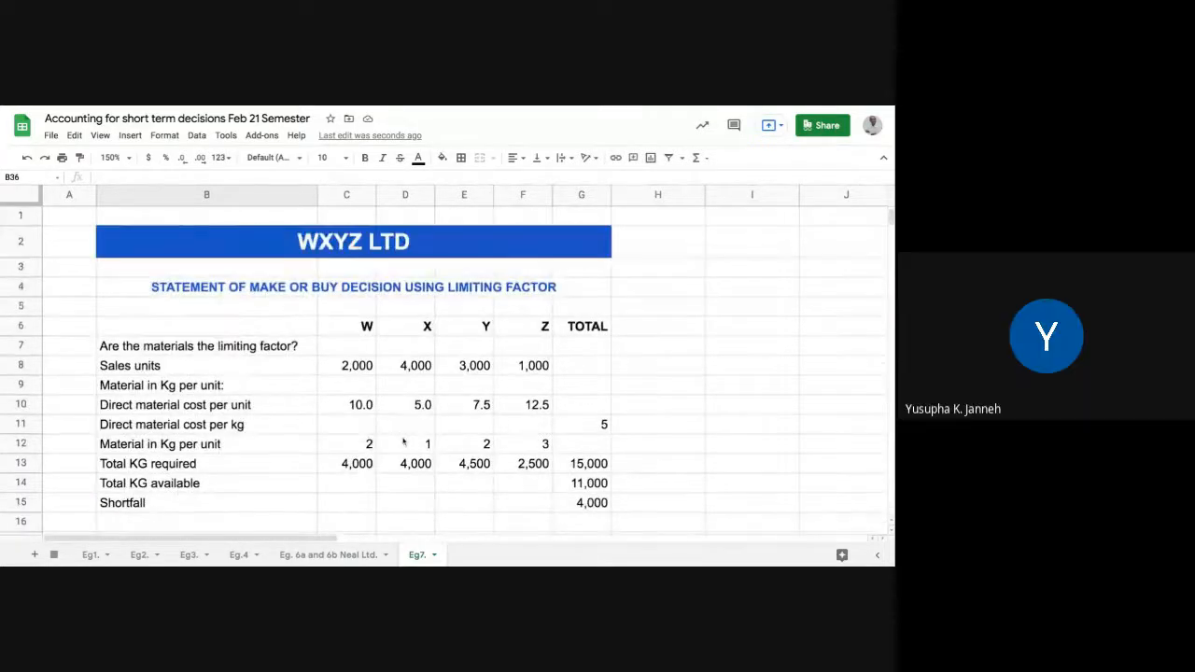
scroll(404, 440, "down", 1)
scroll(403, 441, "down", 8)
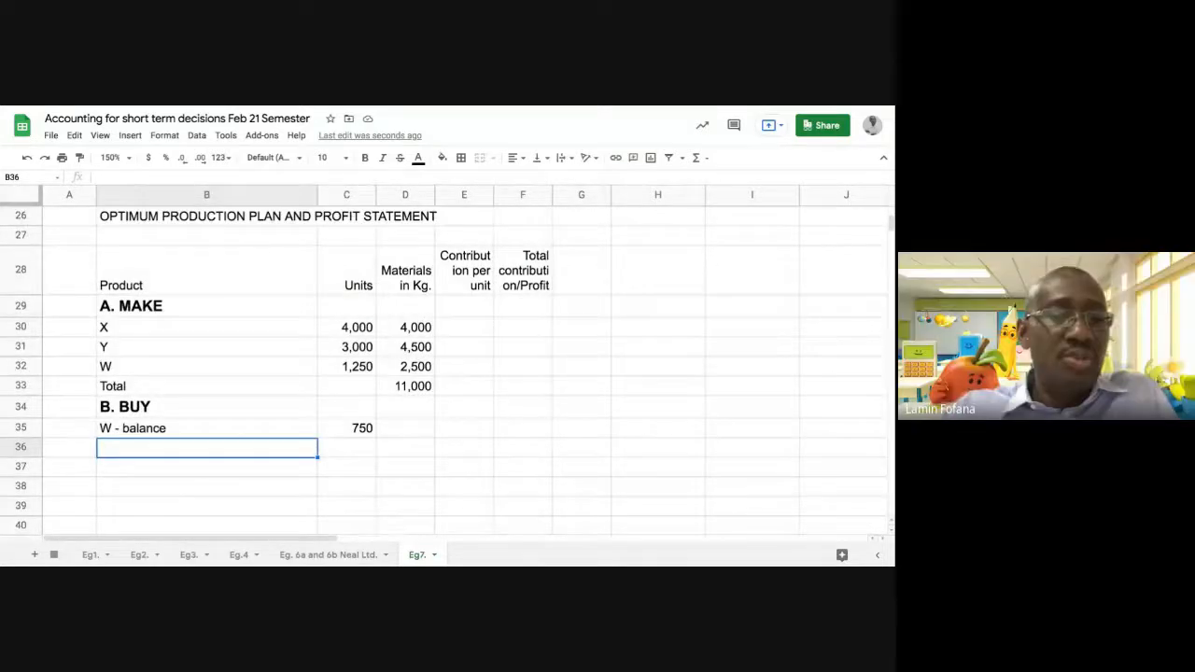
type("Z")
key("Tab")
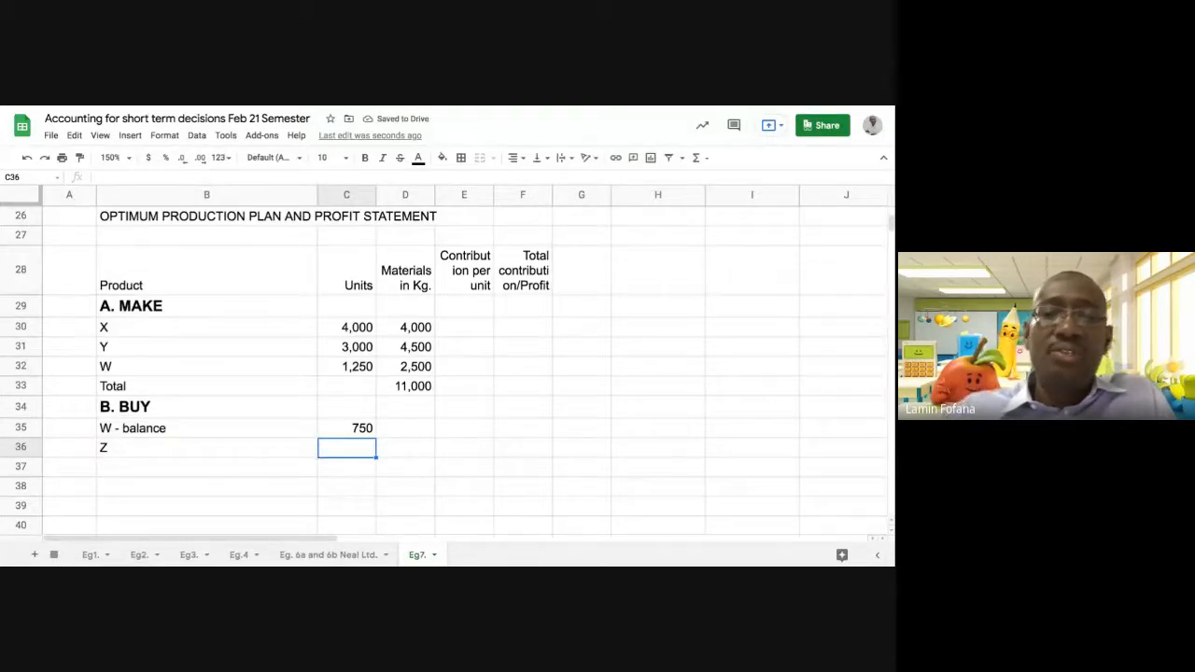
Link the Z units in C36 to Z's sales units in F8
type("=")
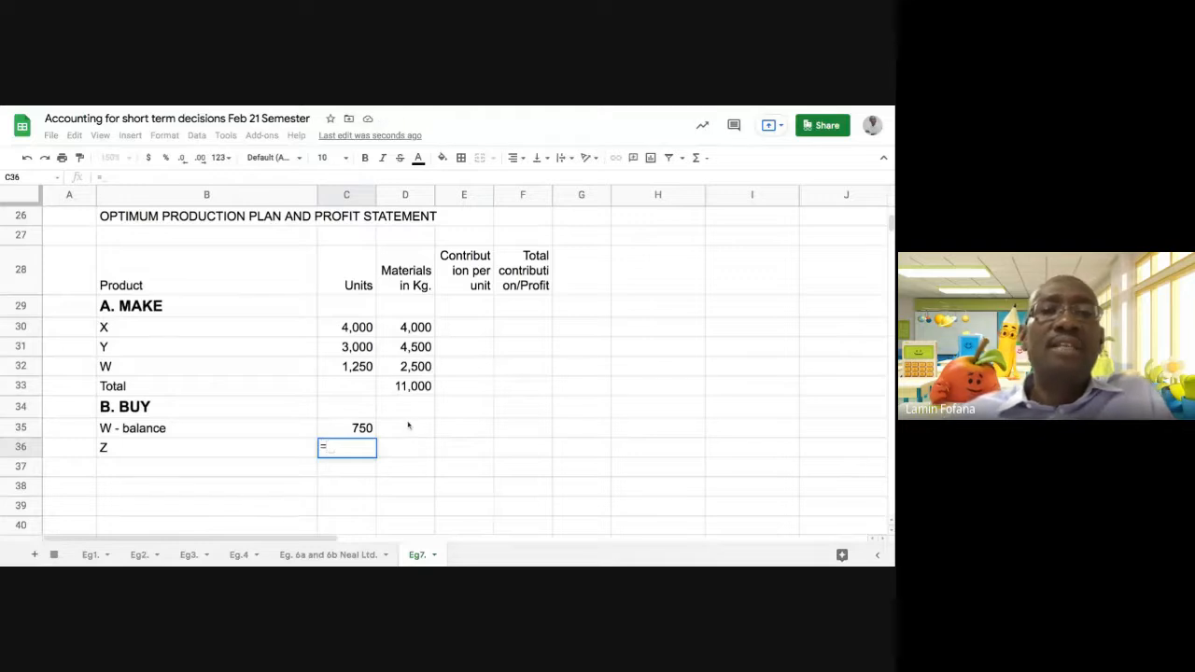
scroll(408, 426, "up", 7)
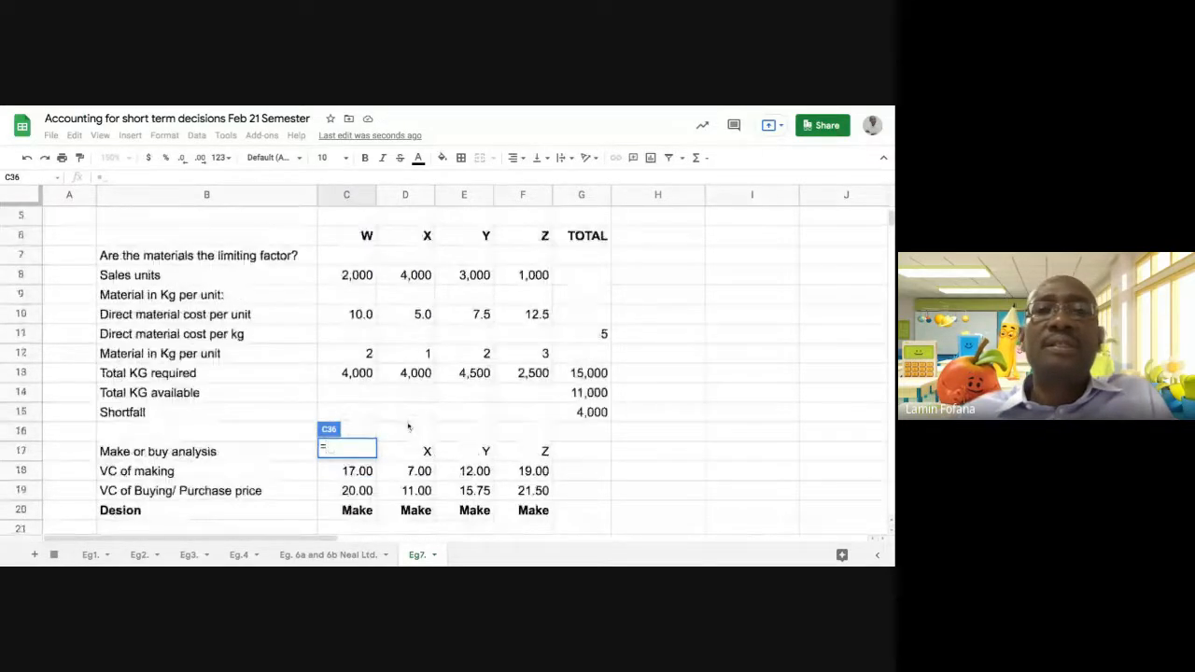
scroll(408, 426, "up", 1)
left_click(532, 295)
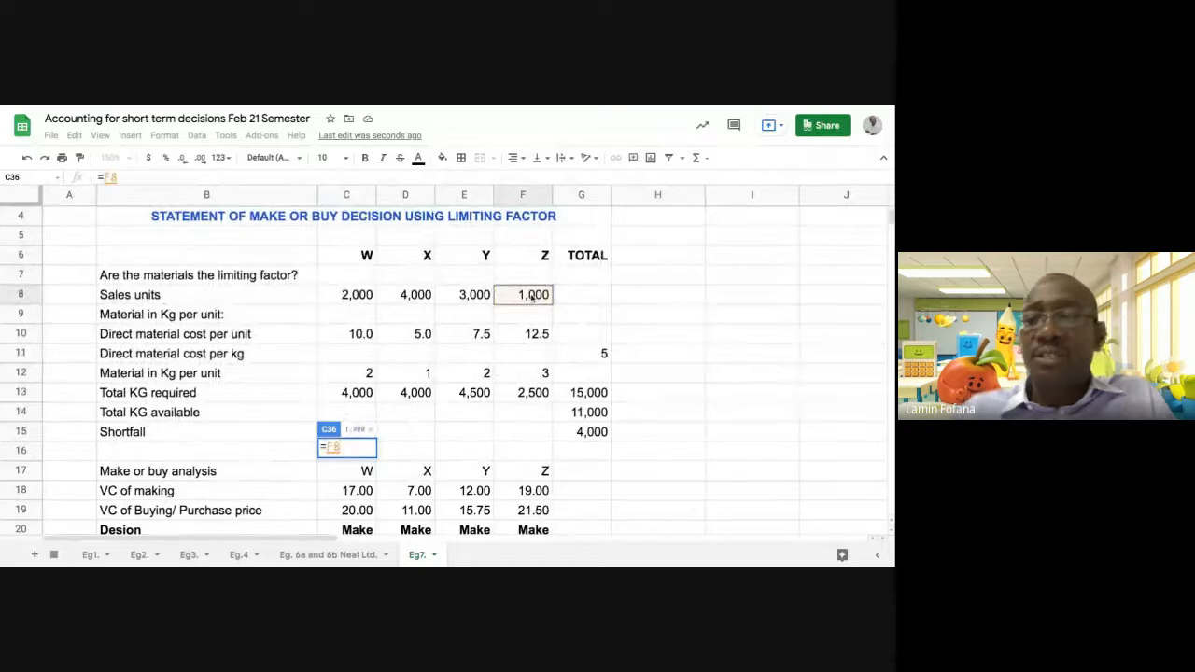
key("Return")
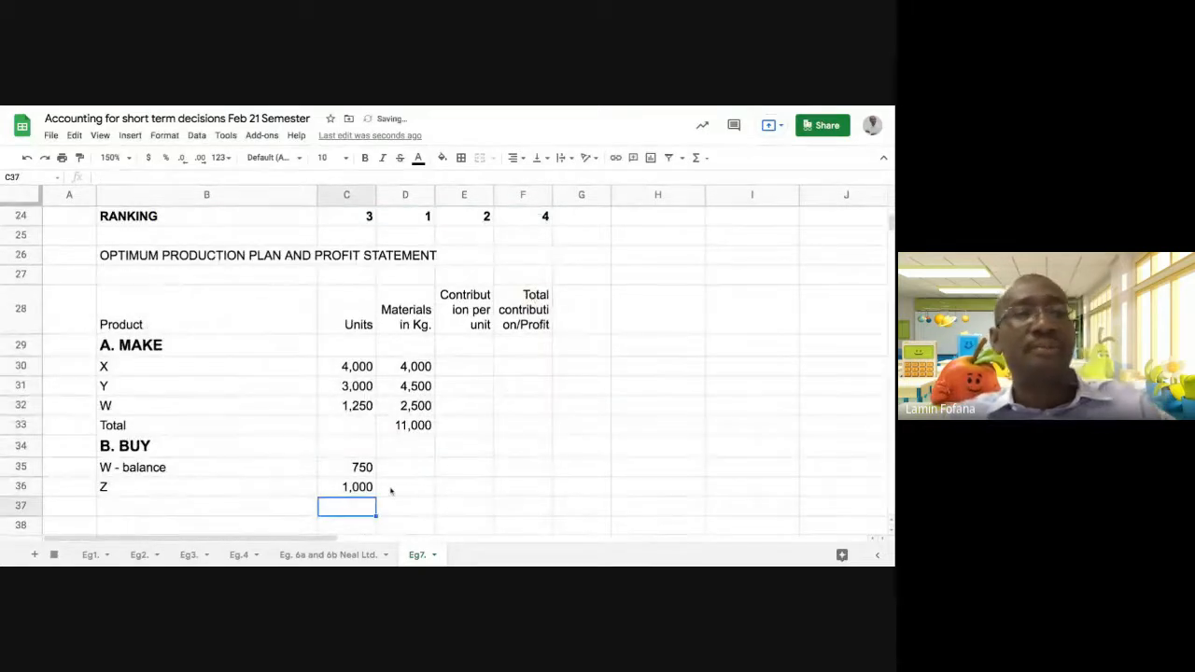
Total the units of the MAKE products in C33 with a SUM of C30:C32
scroll(391, 489, "down", 2)
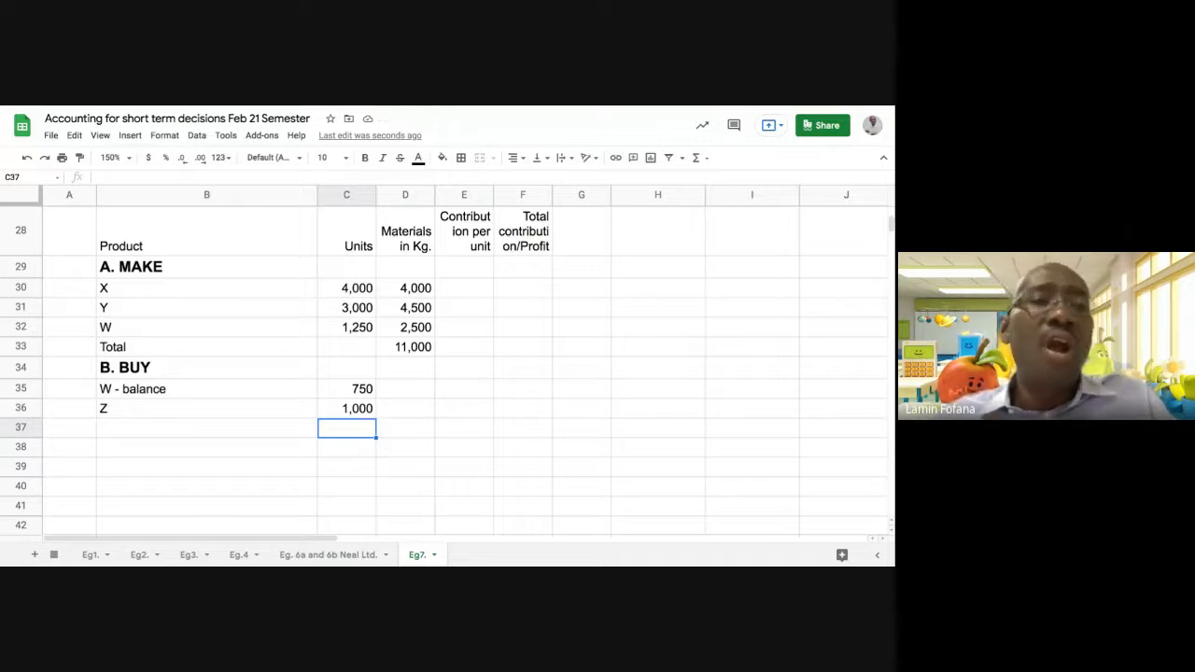
left_click(353, 349)
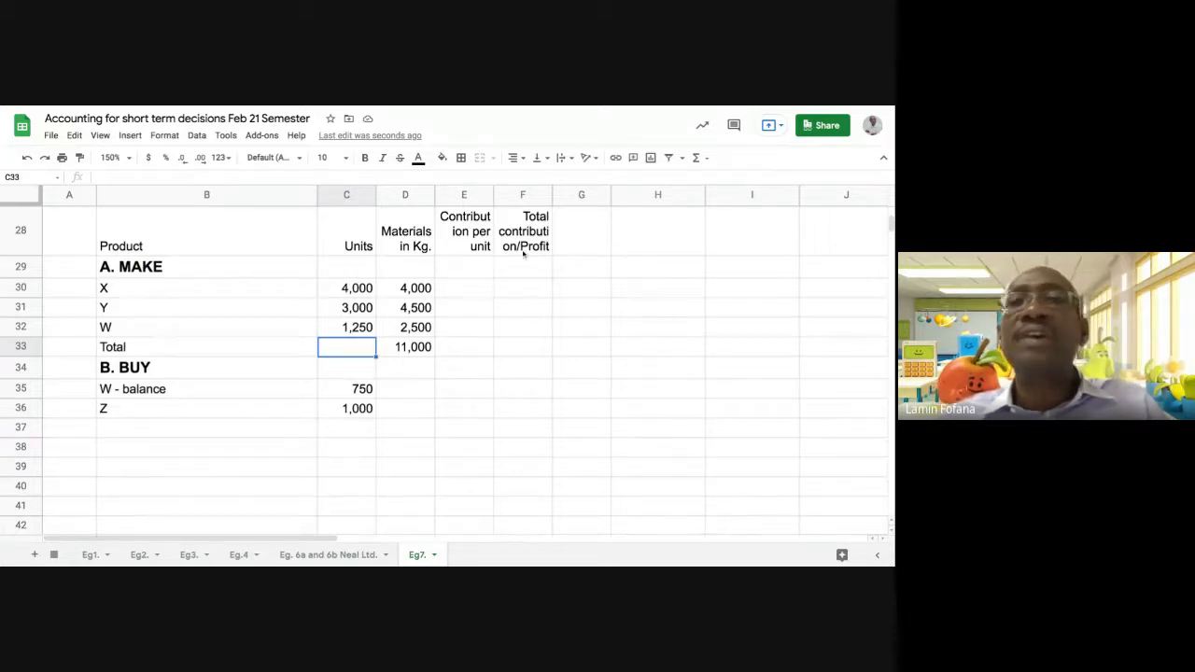
left_click(695, 158)
left_click(708, 179)
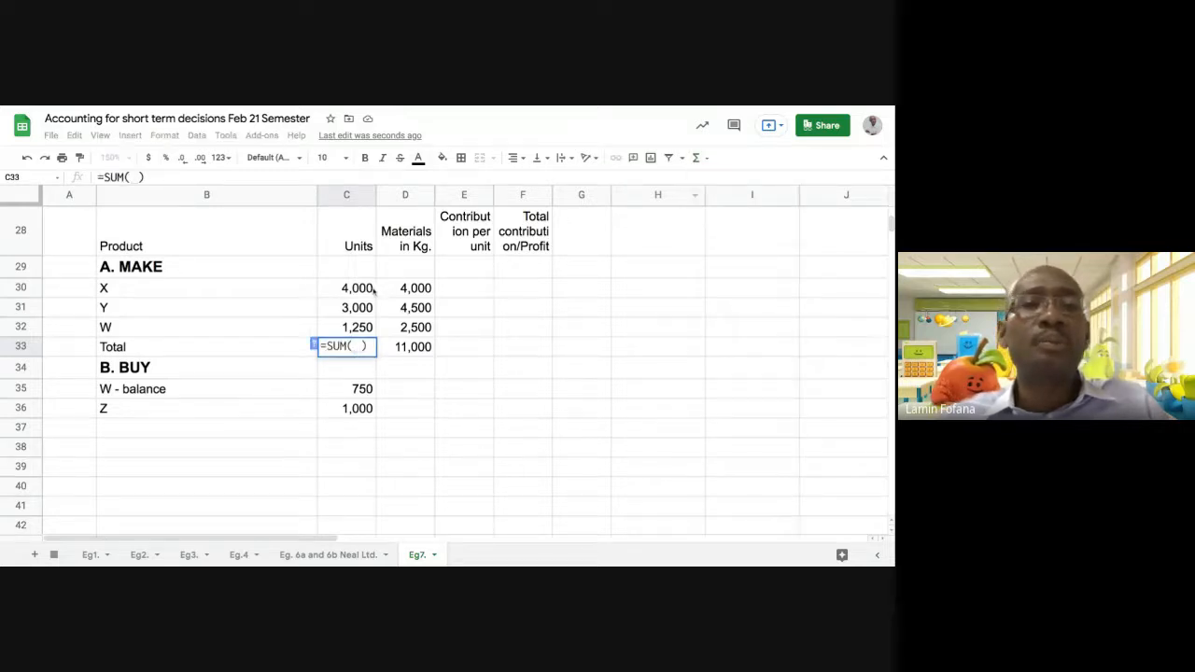
left_click_drag(368, 288, 361, 327)
key("Return")
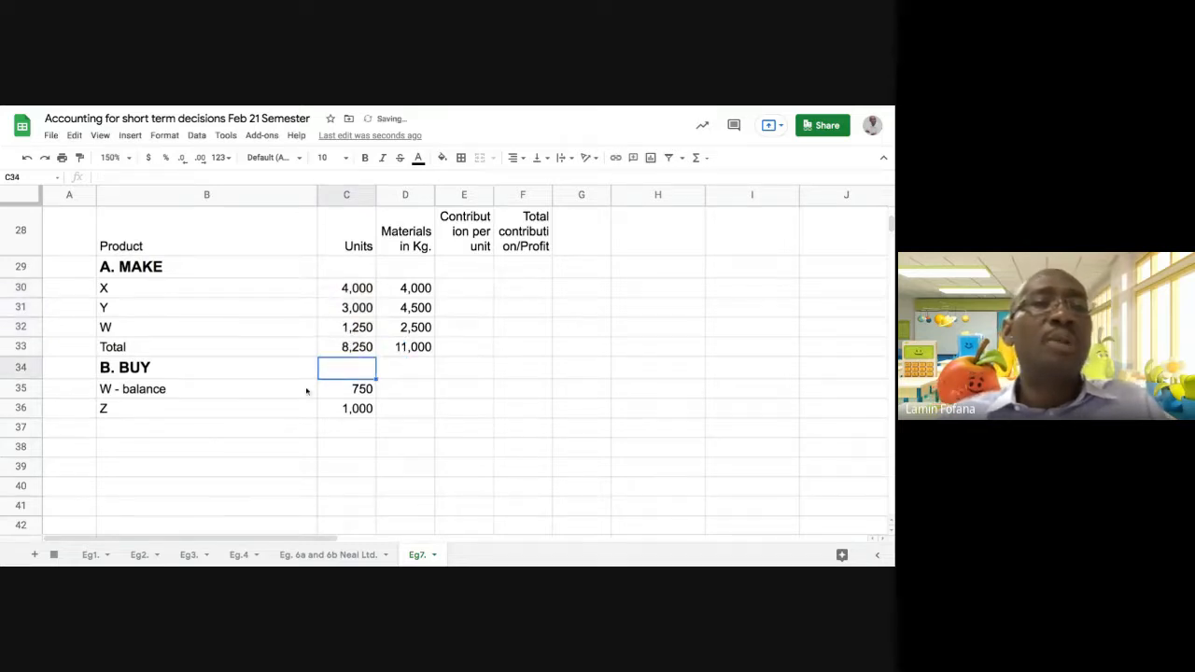
Make the whole Total row of the MAKE section, row 33, bold
left_click(31, 348)
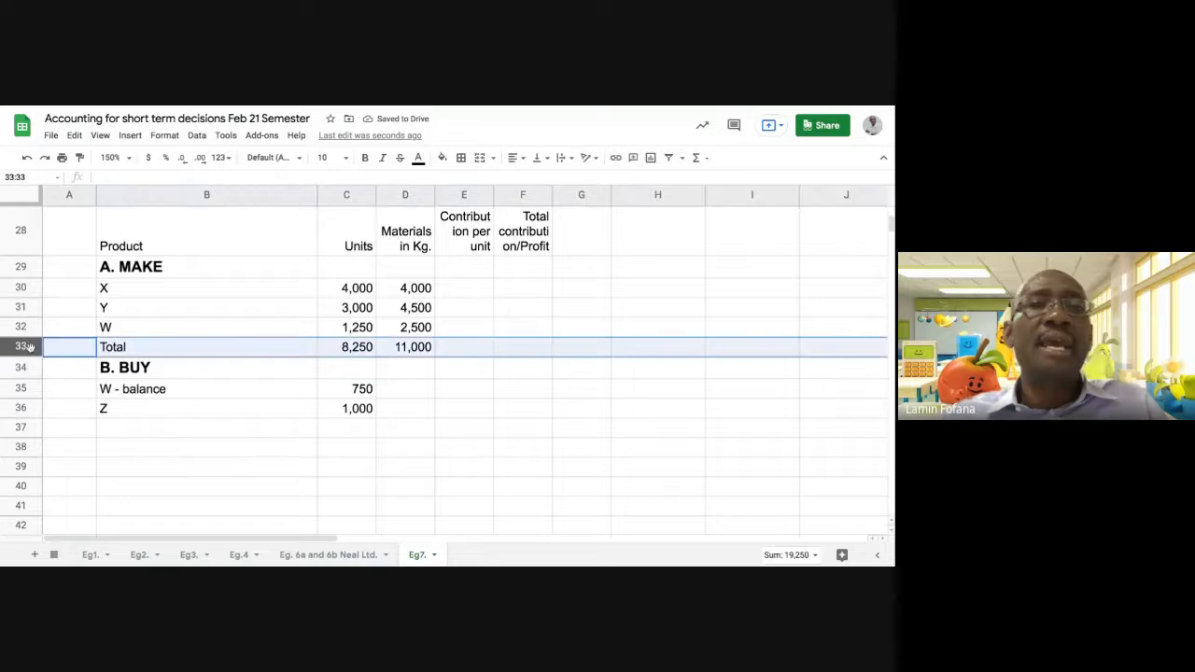
left_click(365, 158)
left_click(358, 349)
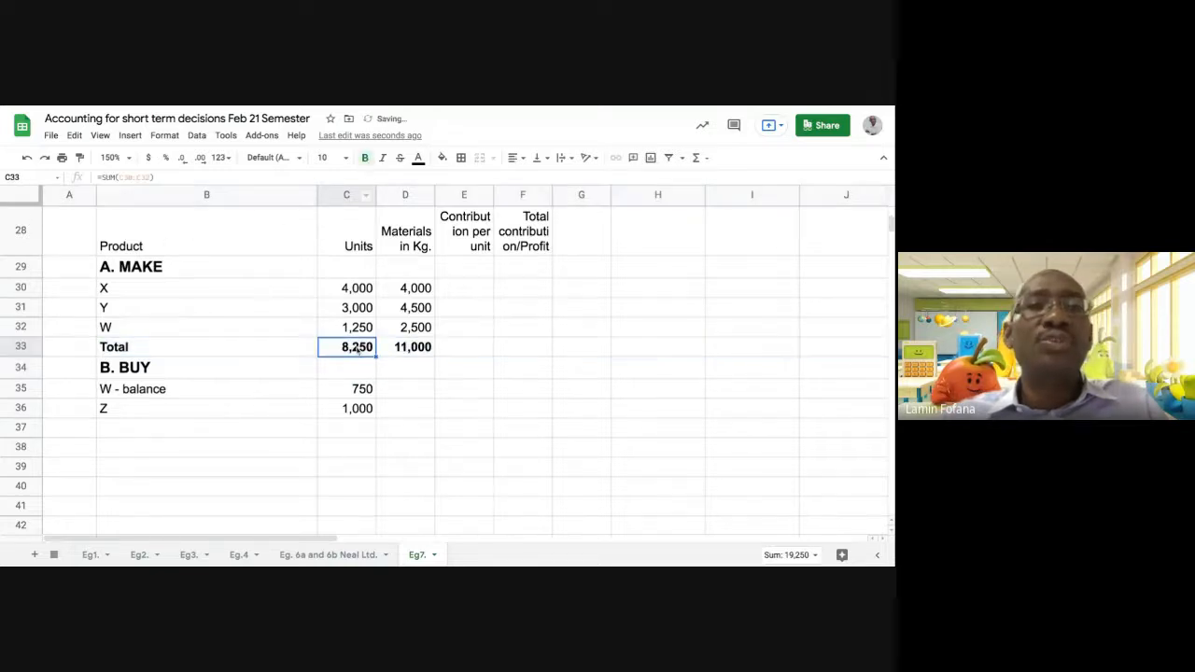
left_click(456, 435)
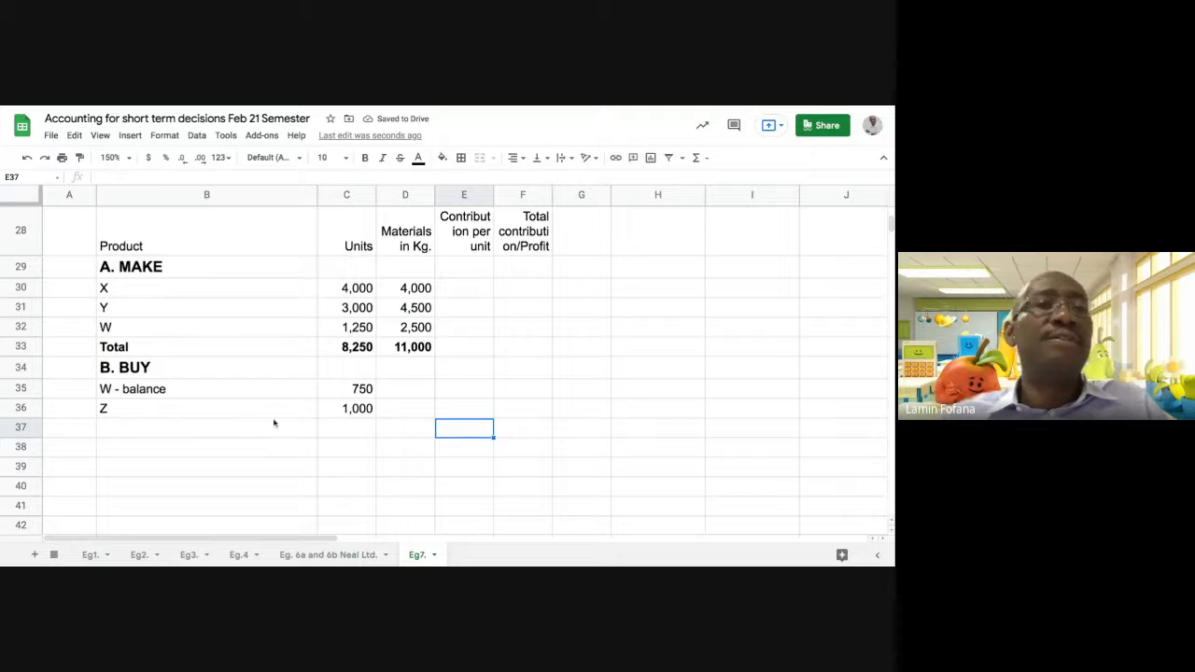
left_click(335, 347)
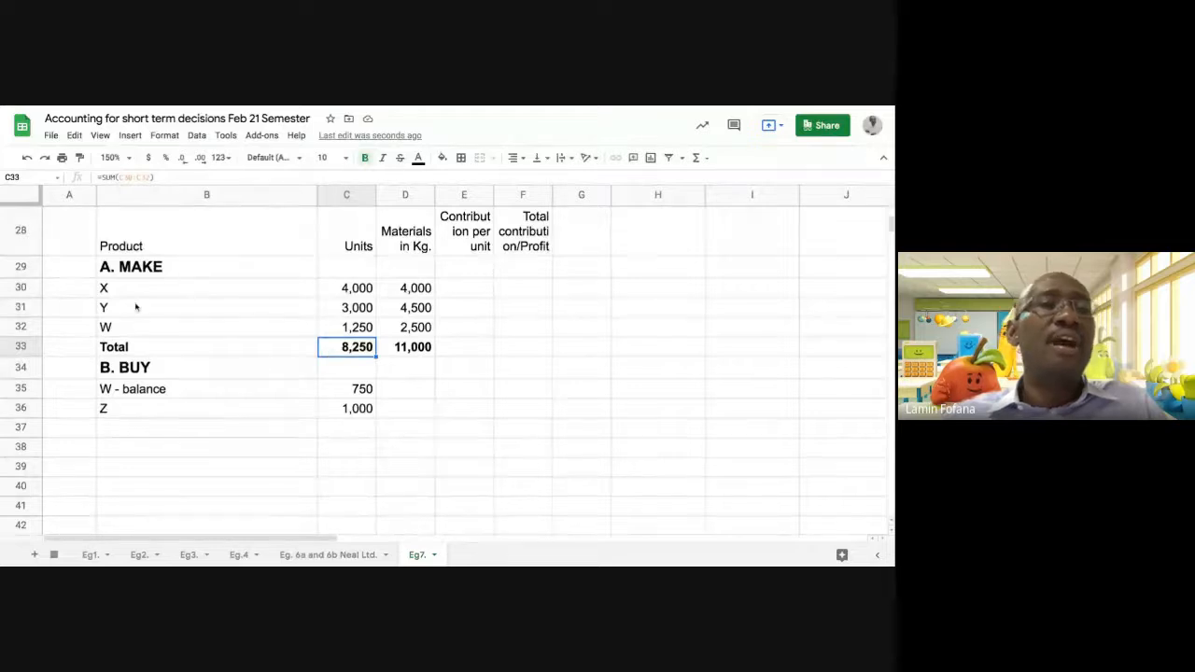
Total the units of the BUY products in C37 with a SUM of C35:C36
left_click(340, 431)
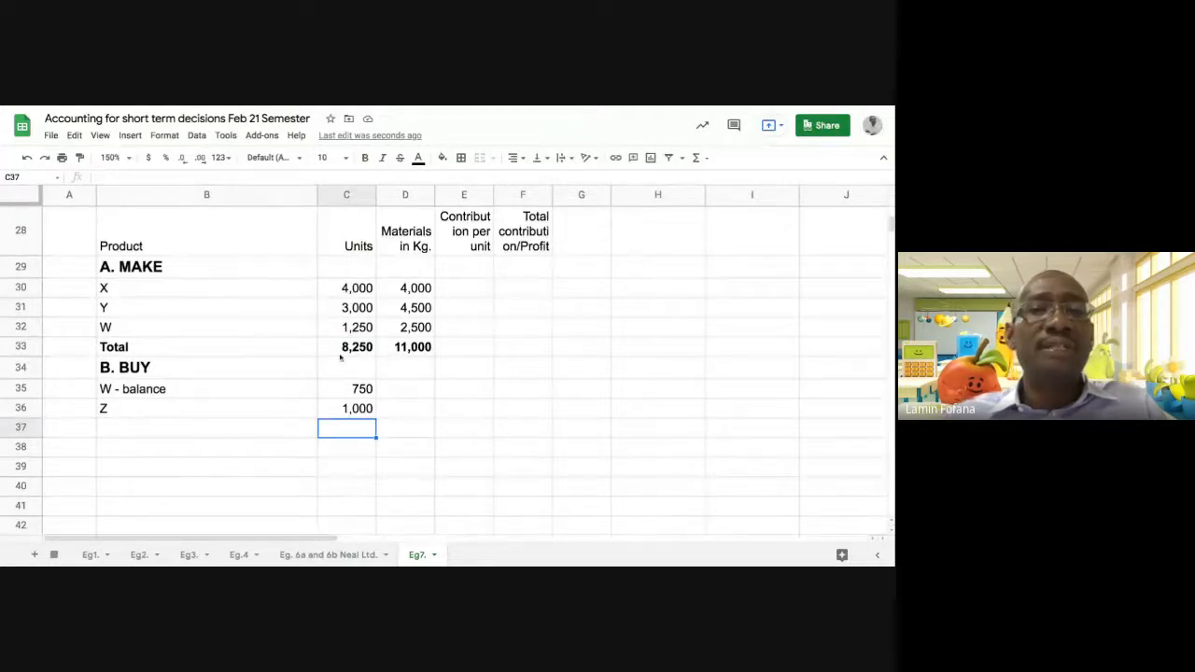
left_click(696, 158)
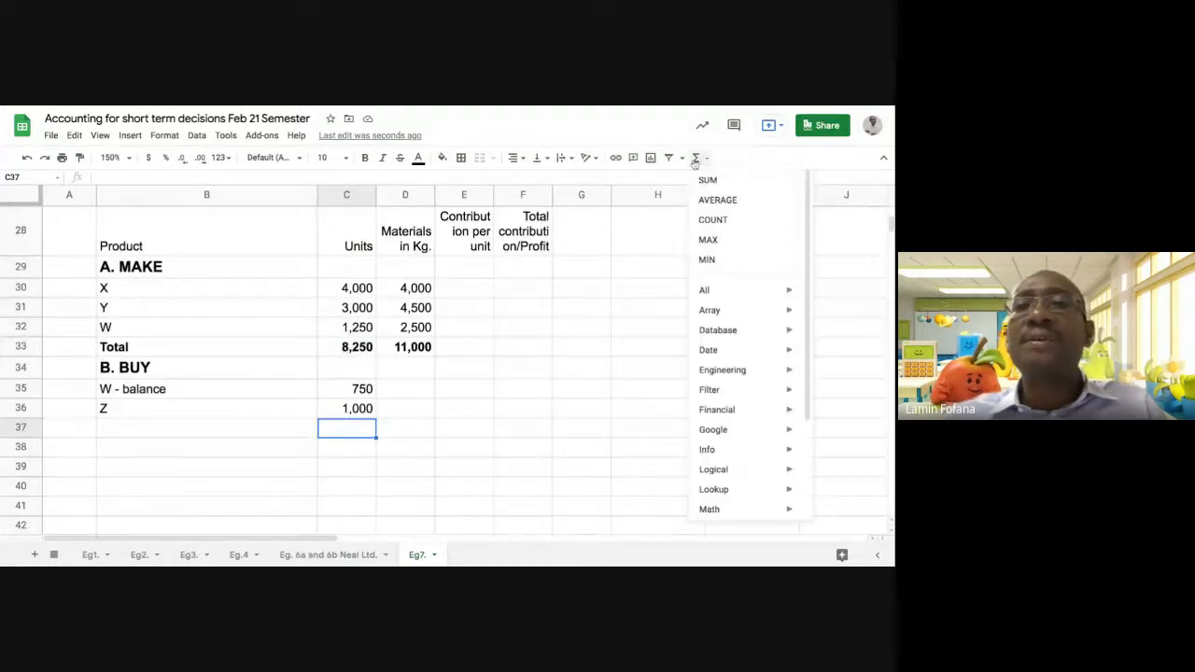
left_click(708, 180)
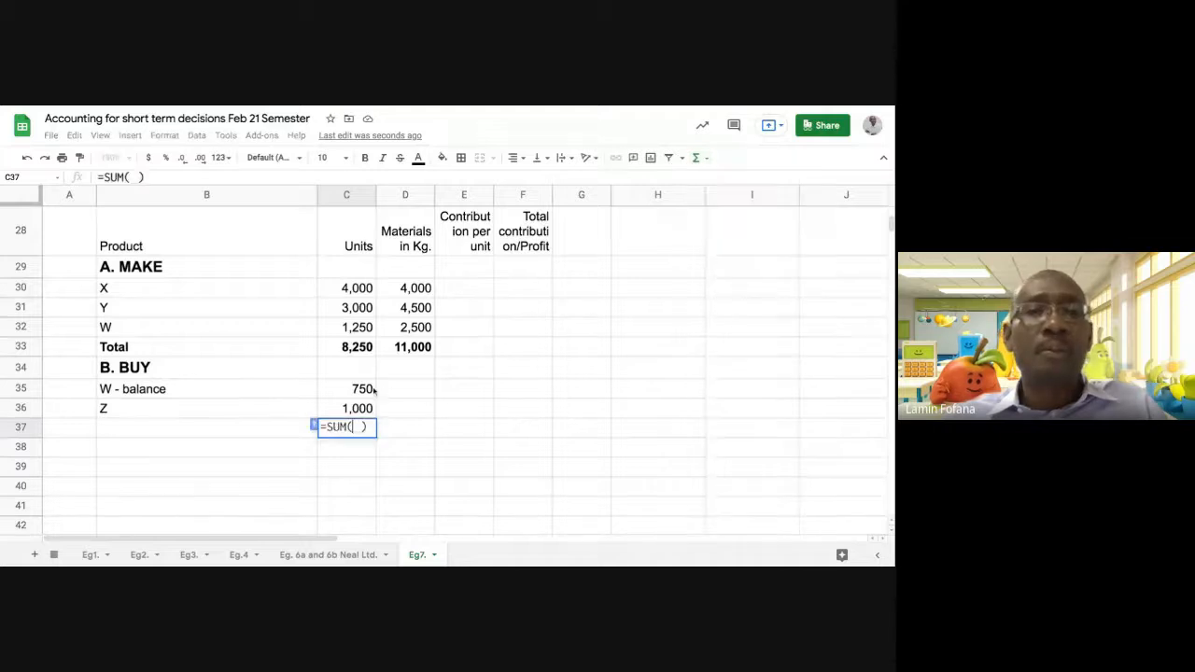
left_click_drag(372, 391, 376, 408)
key("Return")
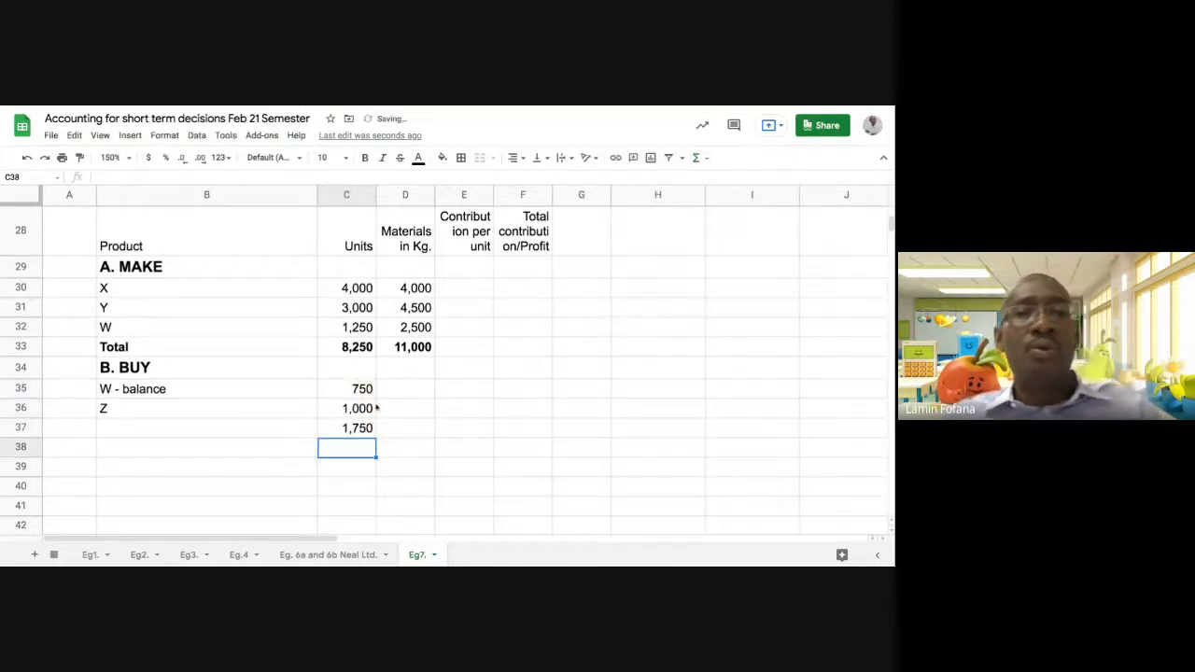
Copy the Total label from B33 into B37, the total row of the BUY section
left_click(149, 347)
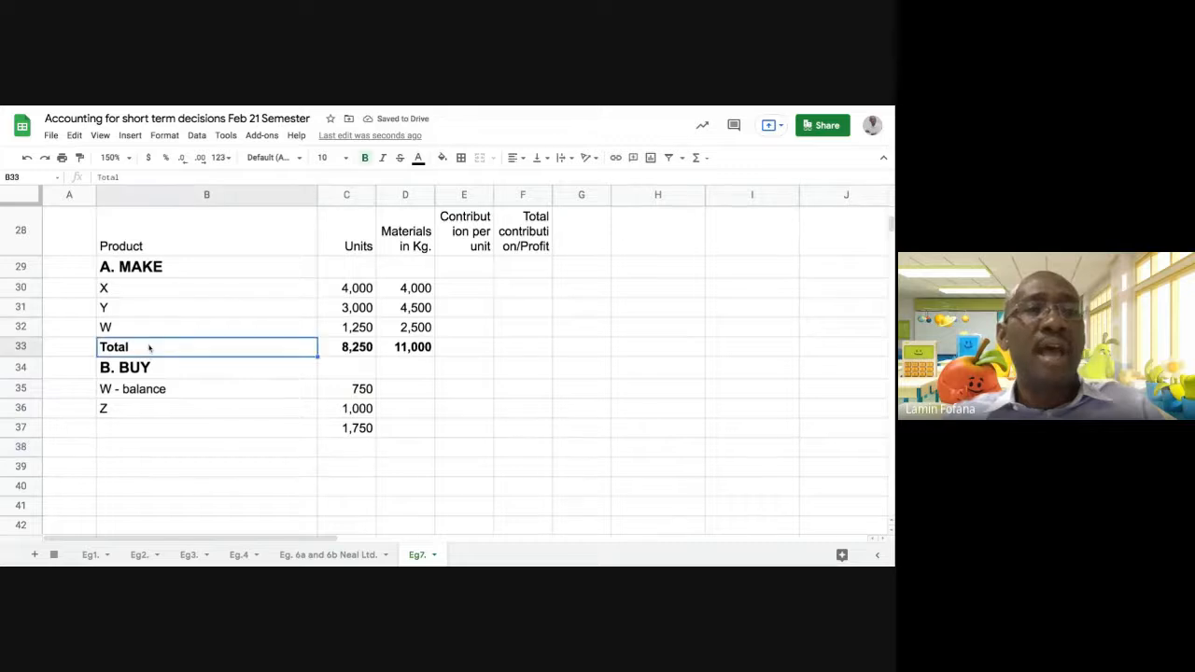
right_click(149, 347)
left_click(186, 175)
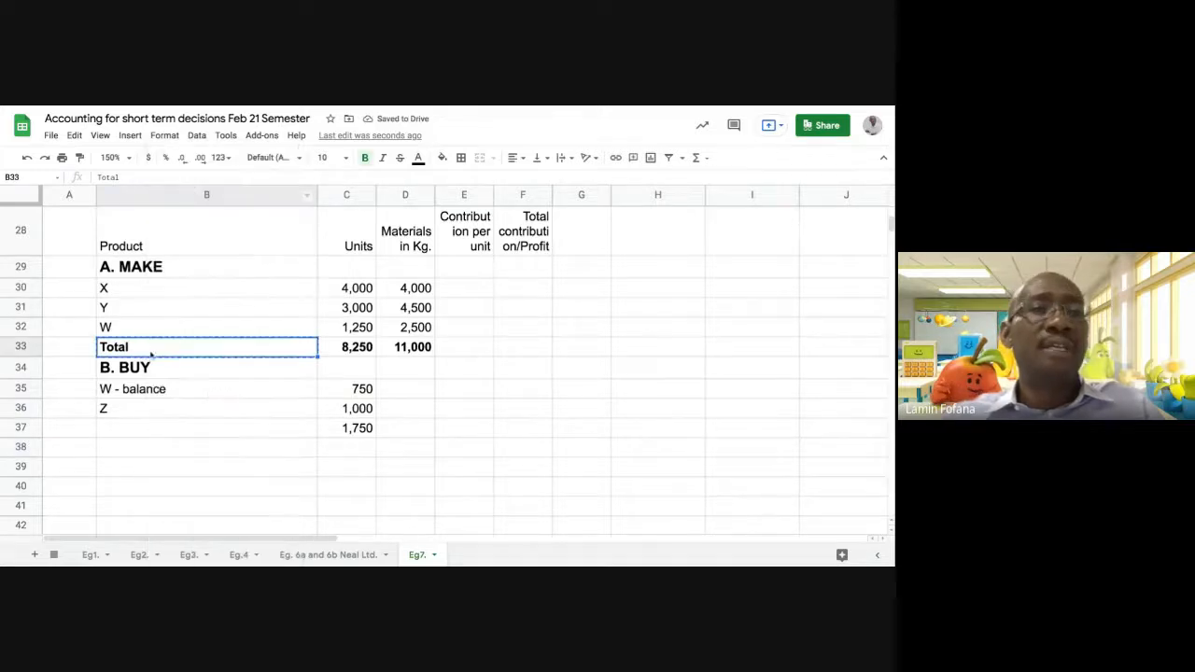
left_click(167, 431)
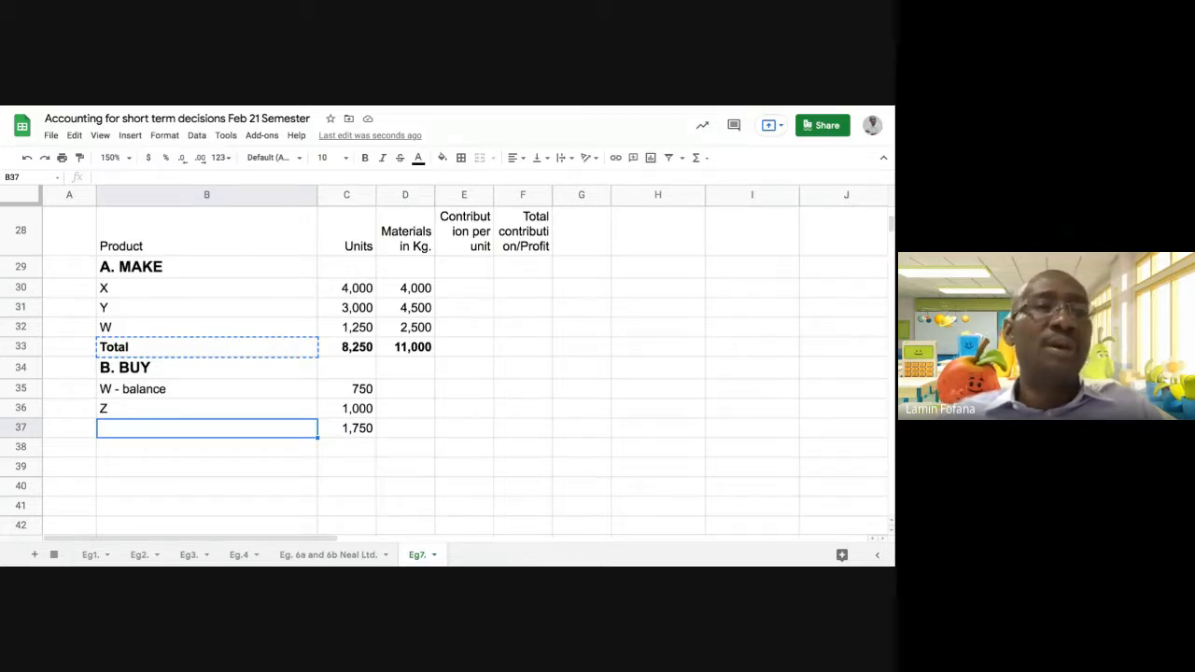
right_click(168, 427)
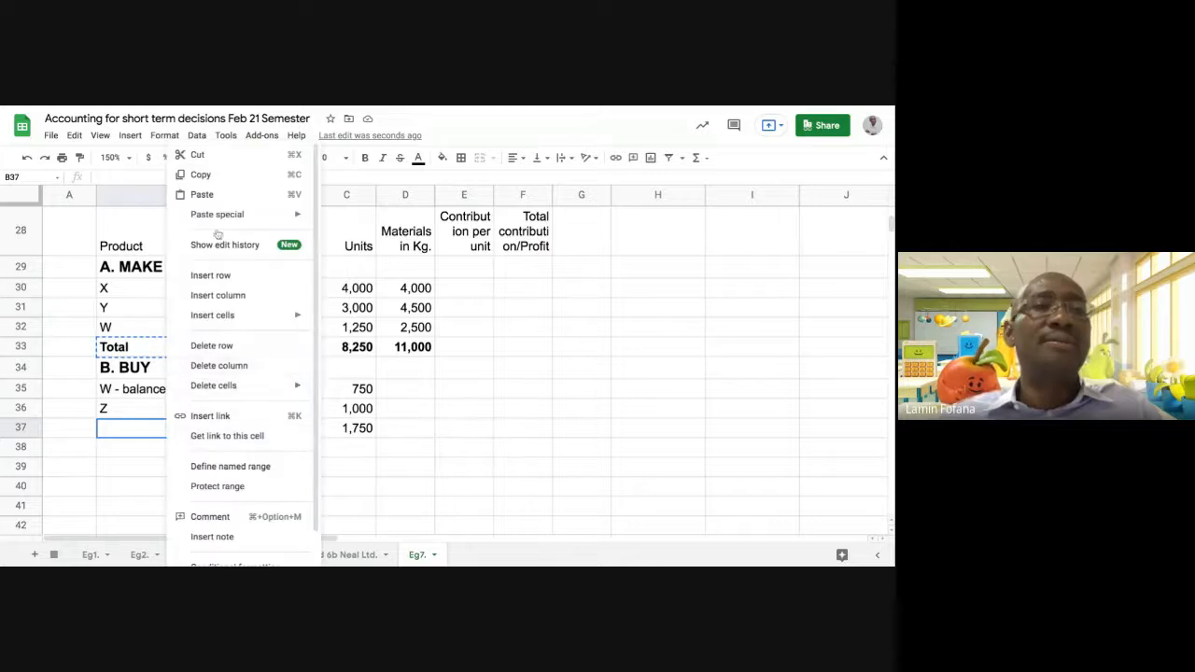
left_click(221, 199)
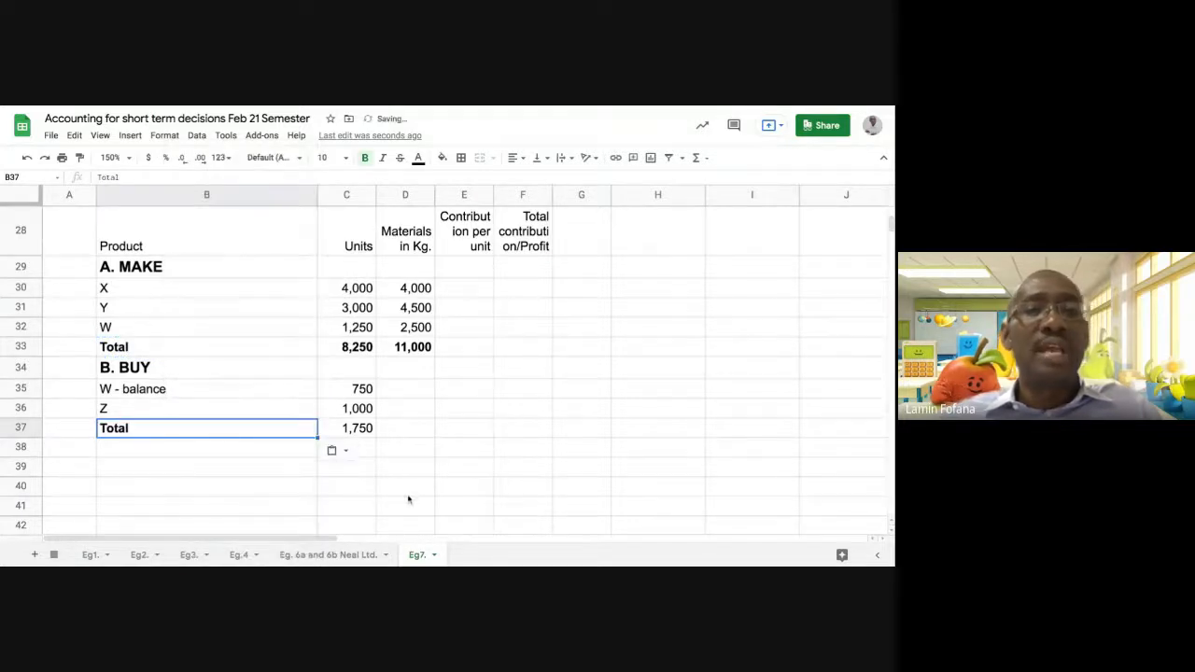
Make the whole Total row of the BUY section, row 37, bold
left_click(22, 430)
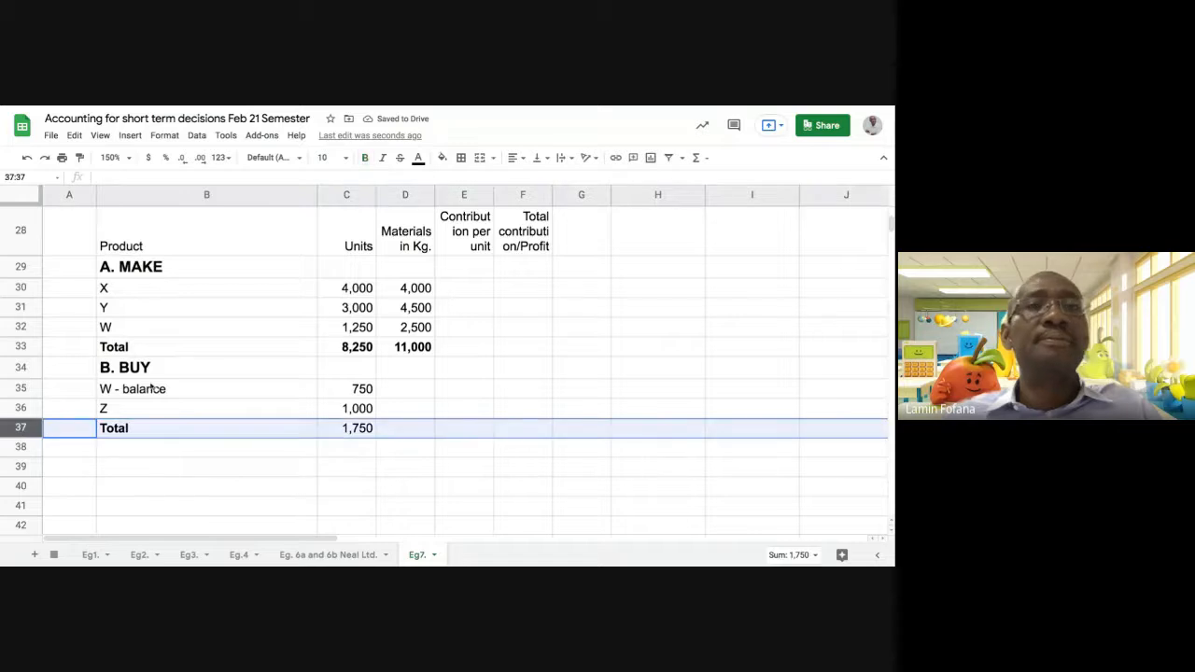
left_click(364, 157)
left_click(422, 446)
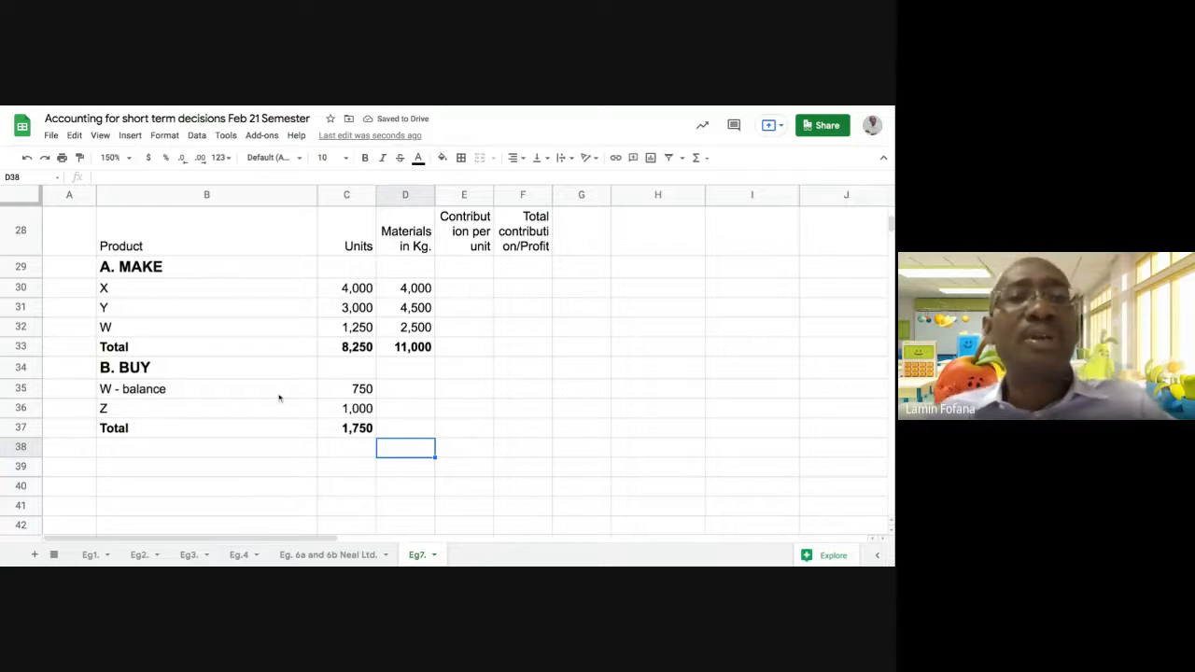
Review the units and materials of the MAKE and BUY sections in B29:D37 and the empty contribution per unit column
scroll(277, 401, "up", 1)
scroll(266, 419, "down", 1)
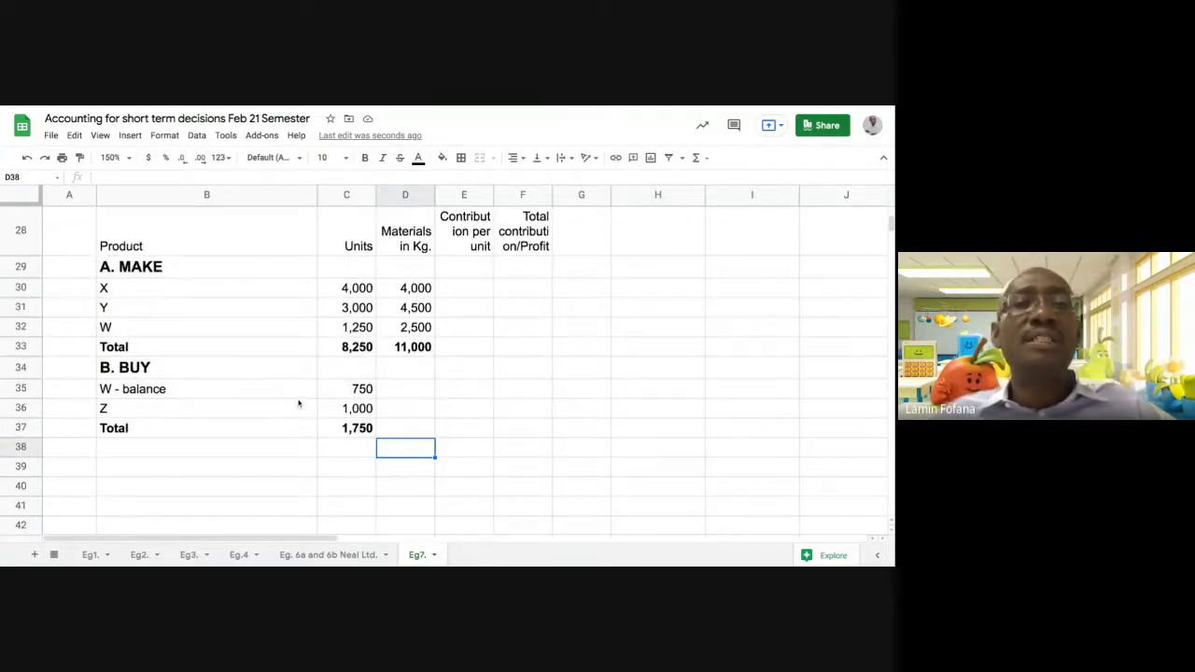
scroll(299, 403, "up", 1)
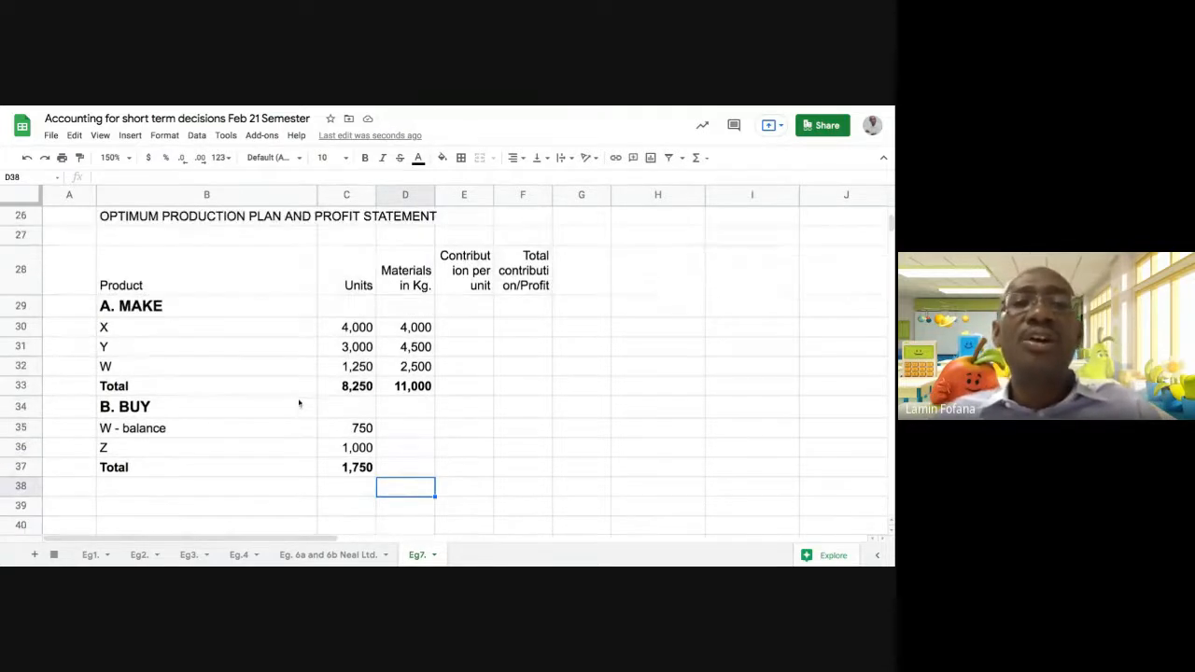
left_click(224, 309)
left_click_drag(224, 309, 397, 464)
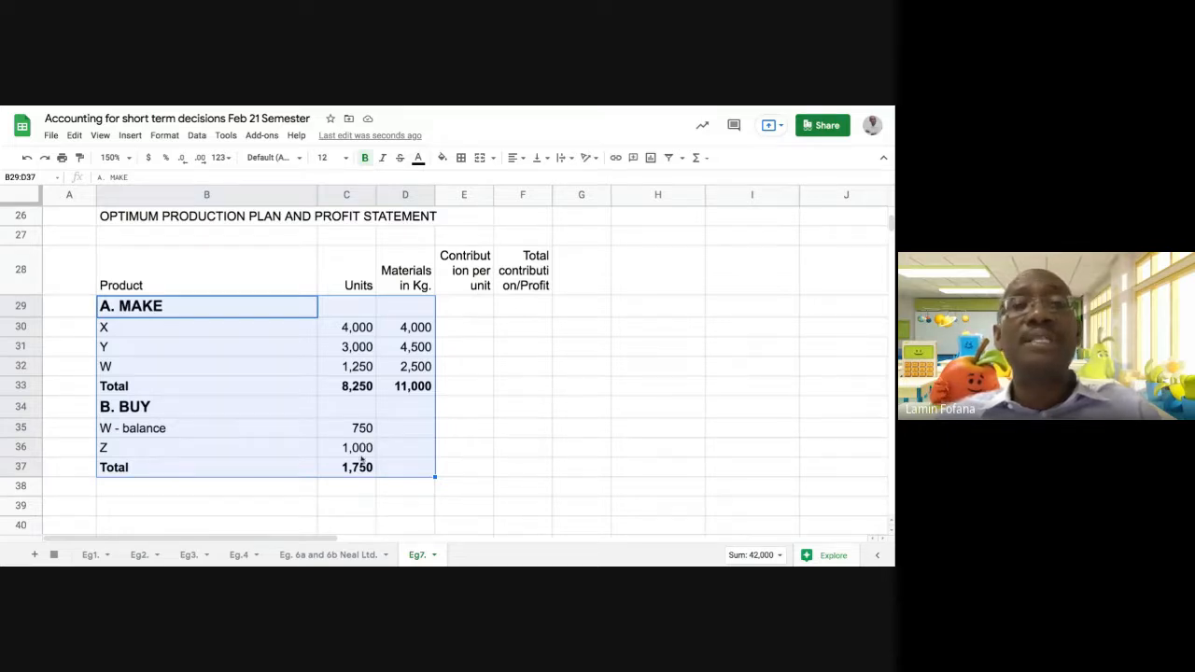
left_click(462, 390)
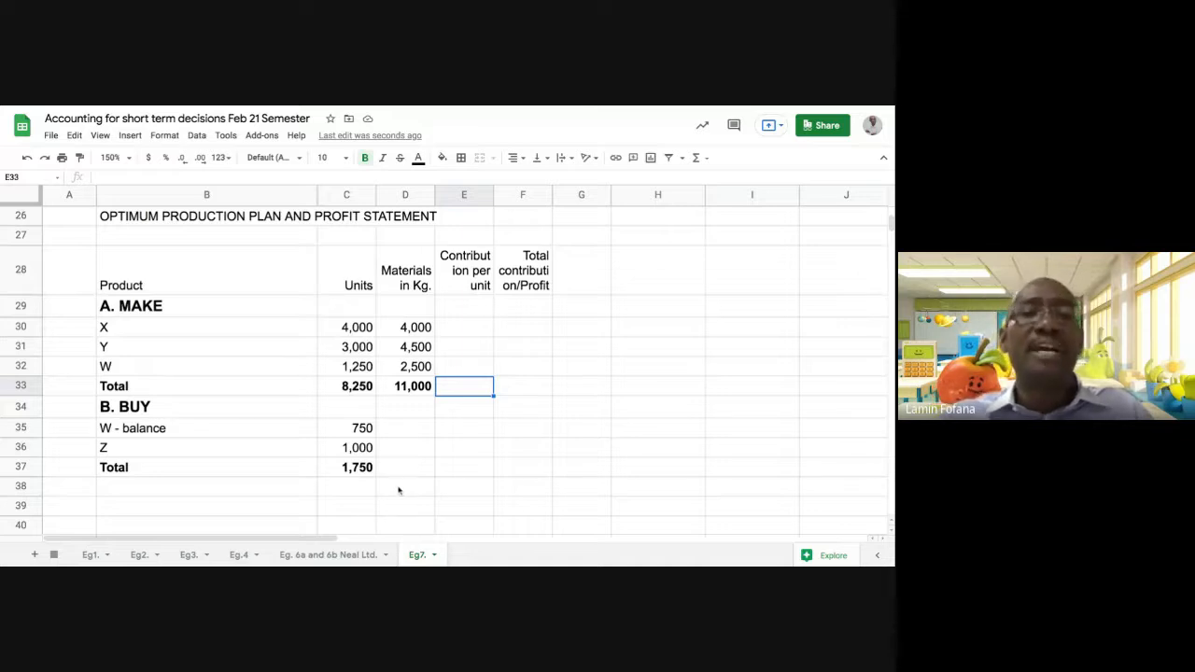
left_click(461, 333)
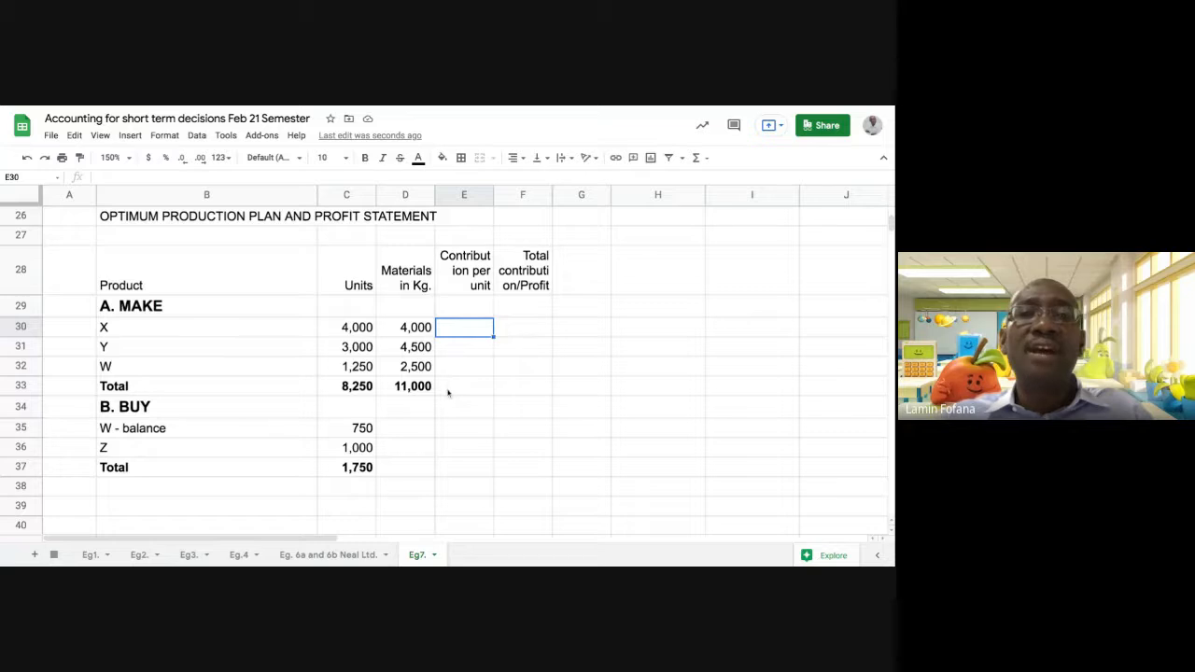
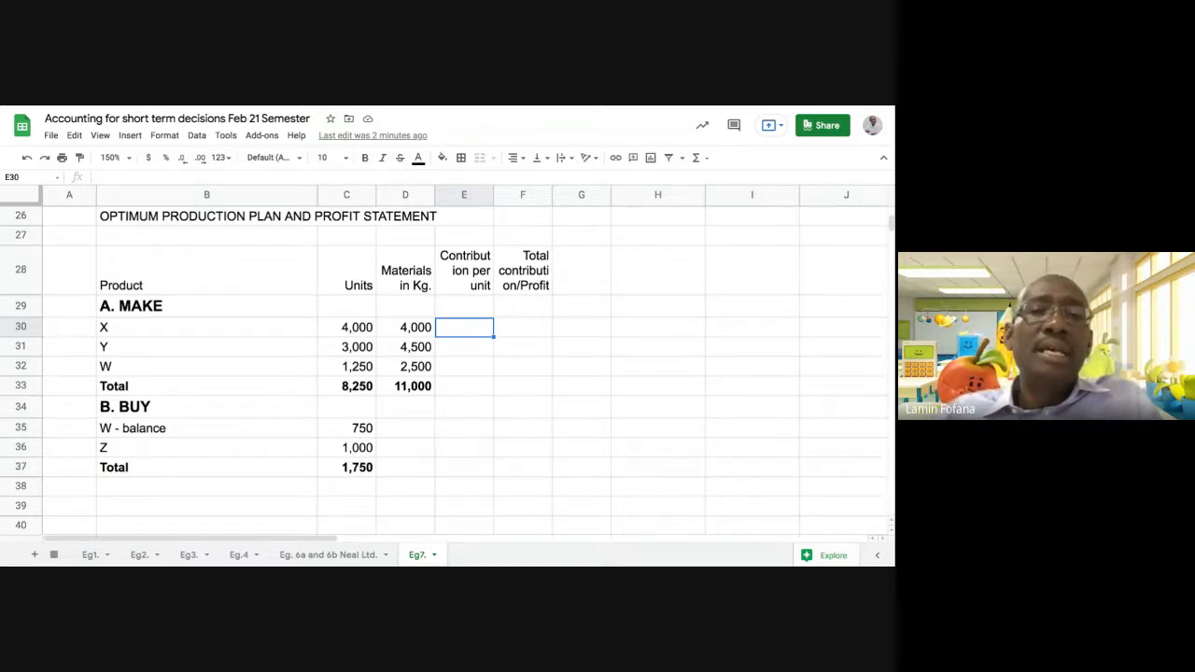
Check the materials shortfall in G15 and the make-or-buy ranking against the units and materials of the MAKE and BUY sections
scroll(591, 451, "up", 8)
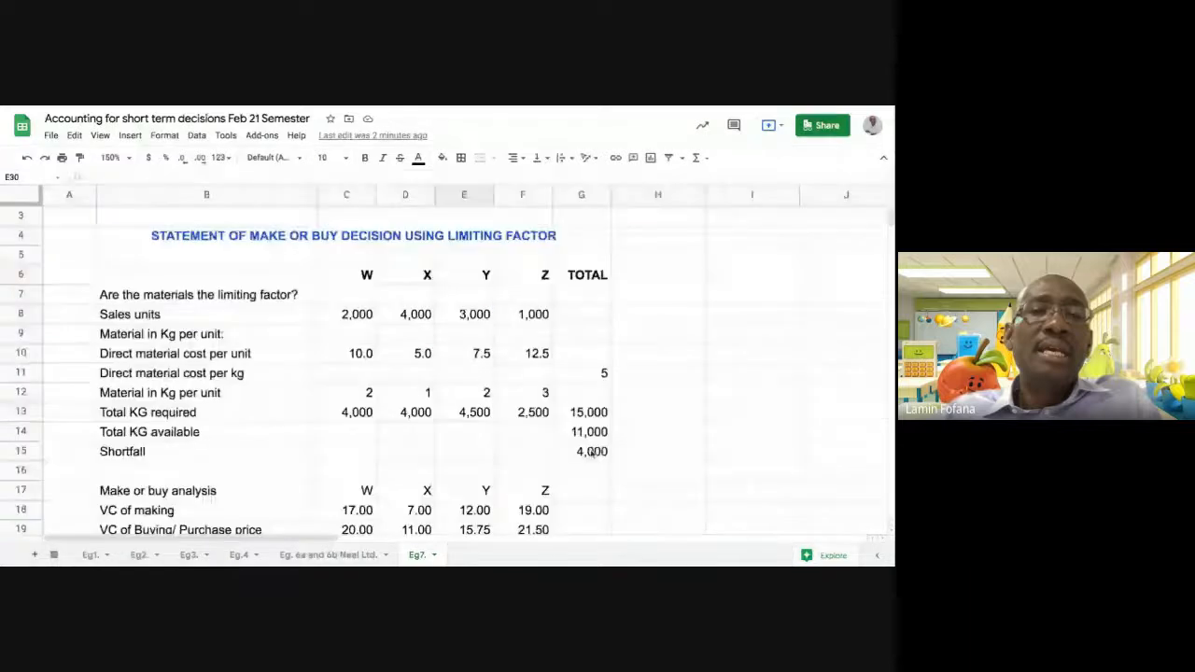
left_click(591, 452)
scroll(592, 452, "down", 6)
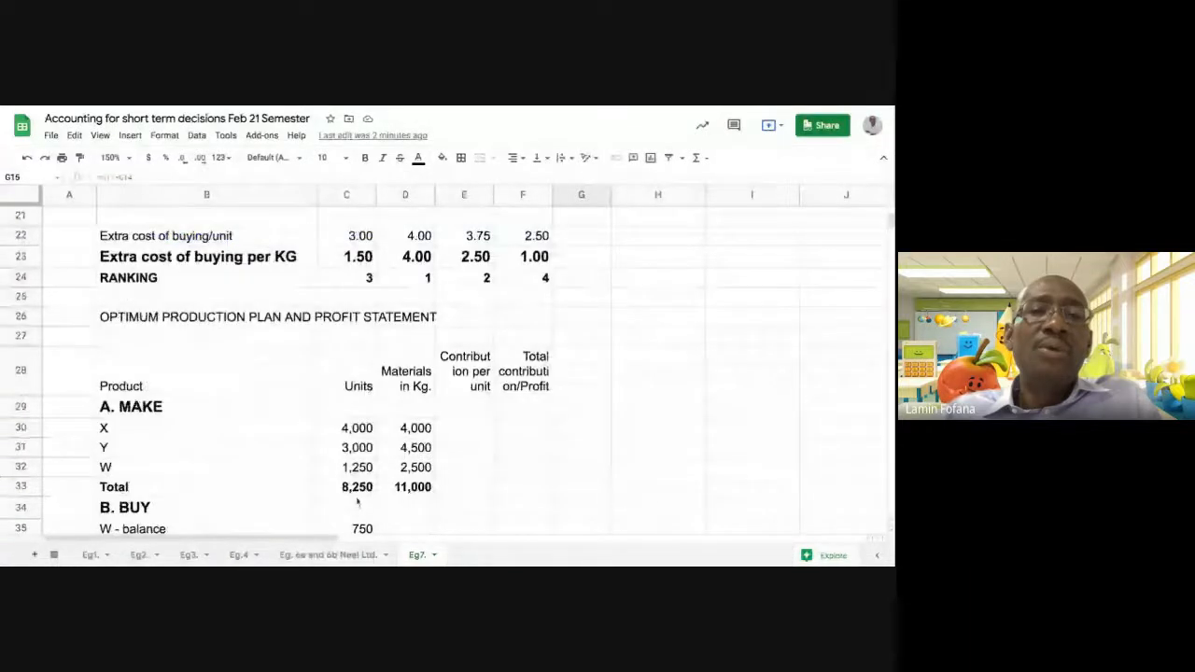
scroll(373, 429, "down", 3)
left_click(397, 341)
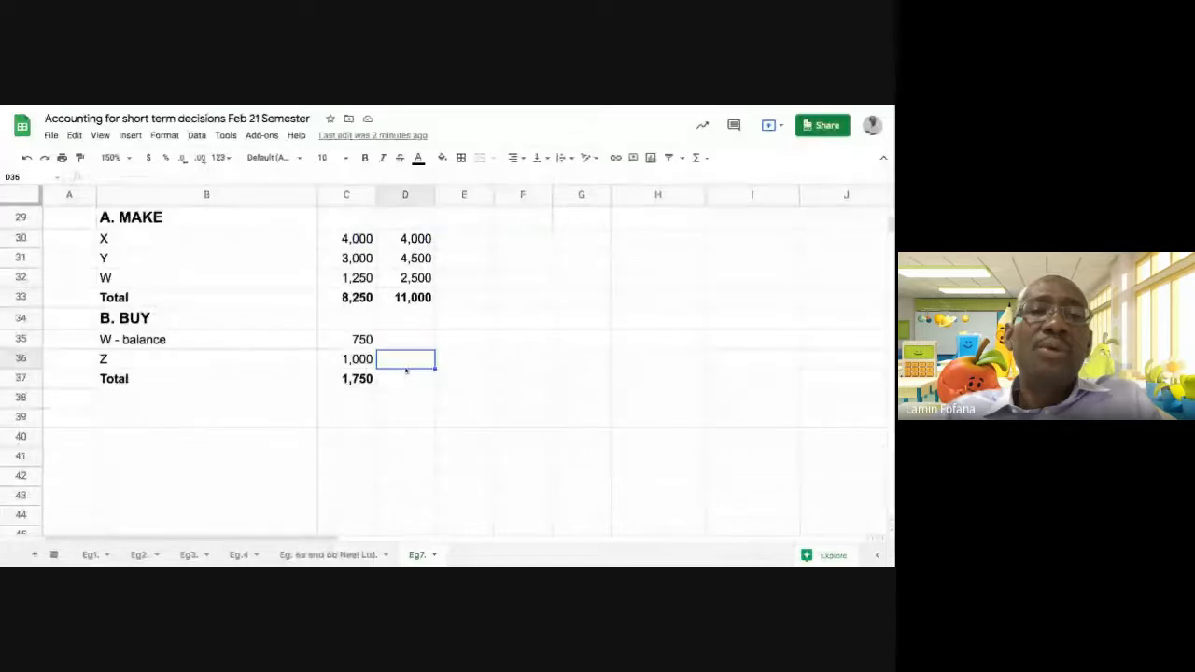
left_click(405, 378)
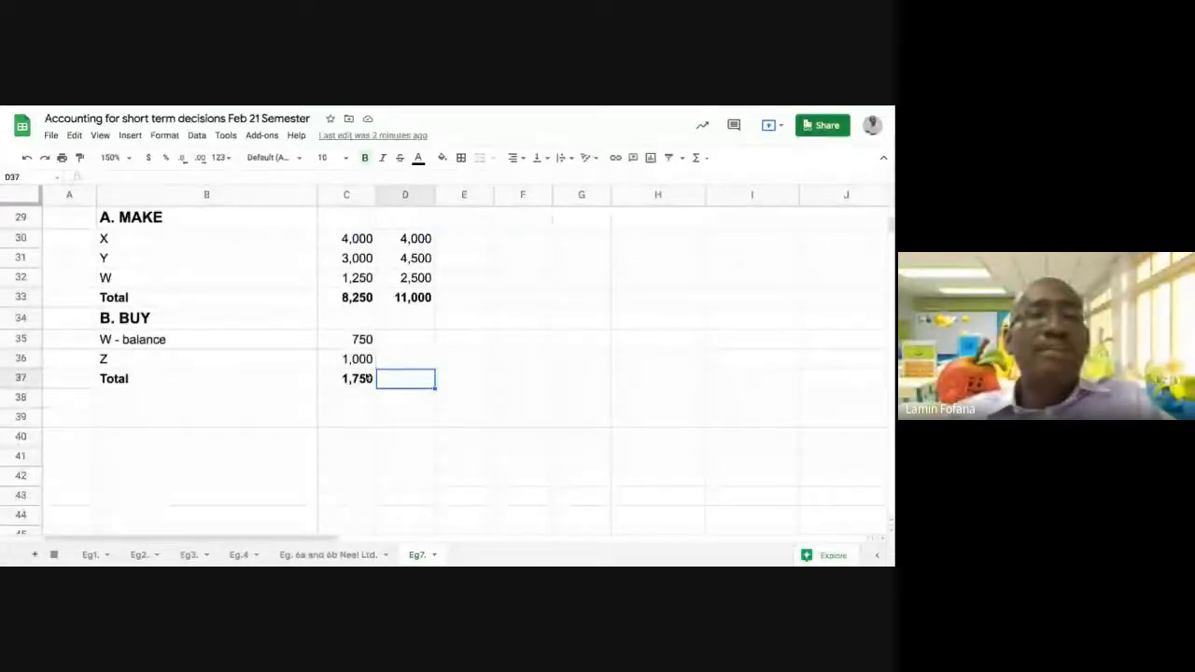
left_click(362, 341)
scroll(424, 380, "up", 2)
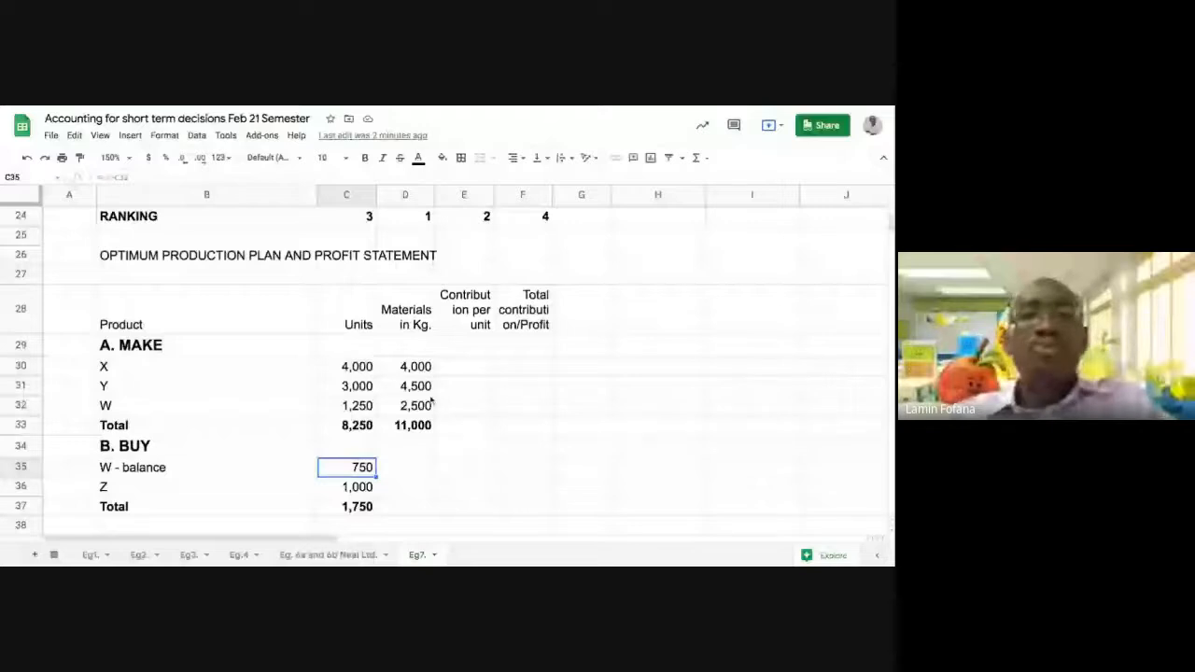
left_click(342, 370)
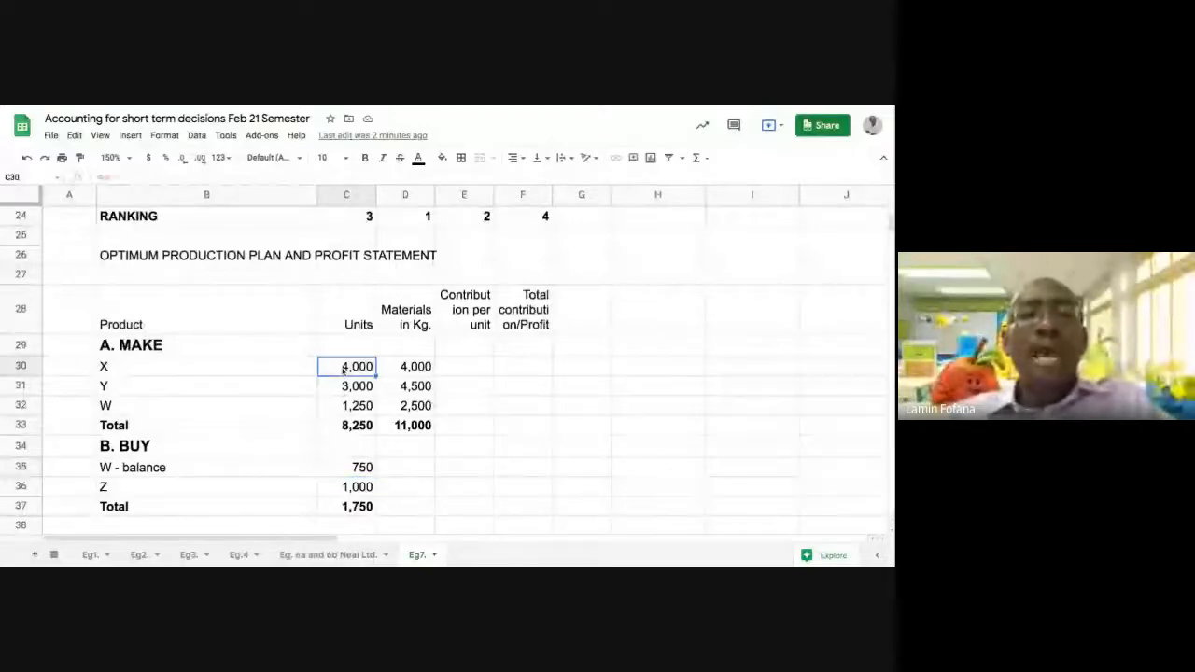
left_click(394, 371)
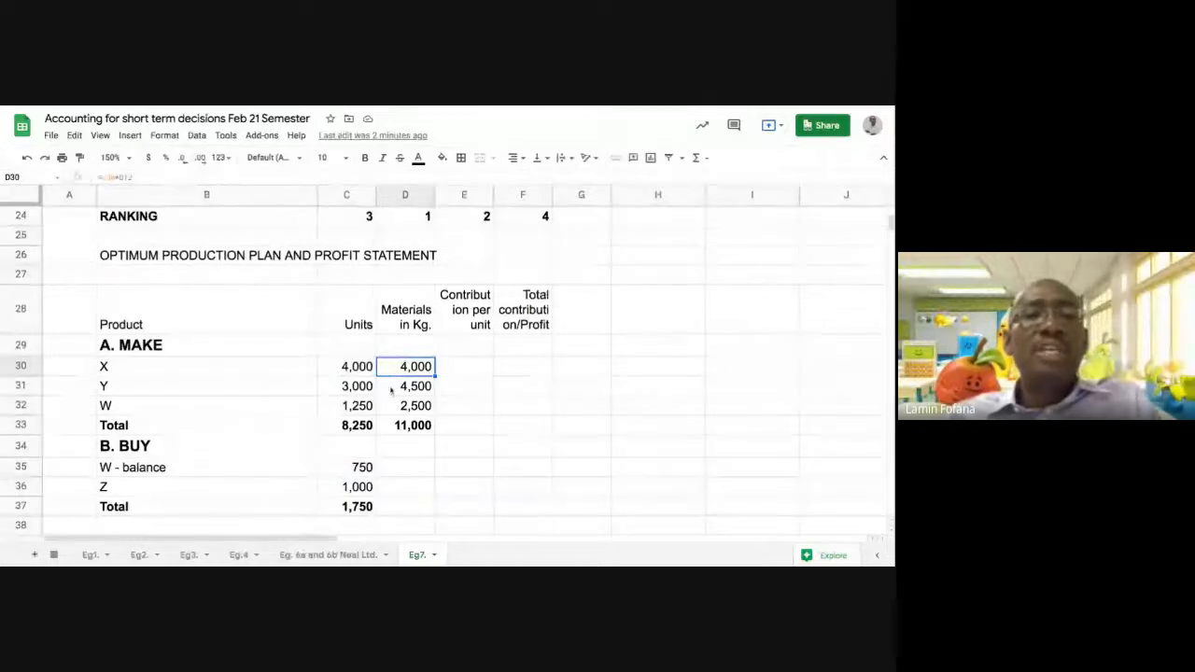
left_click(392, 386)
left_click(403, 426)
scroll(401, 439, "down", 2)
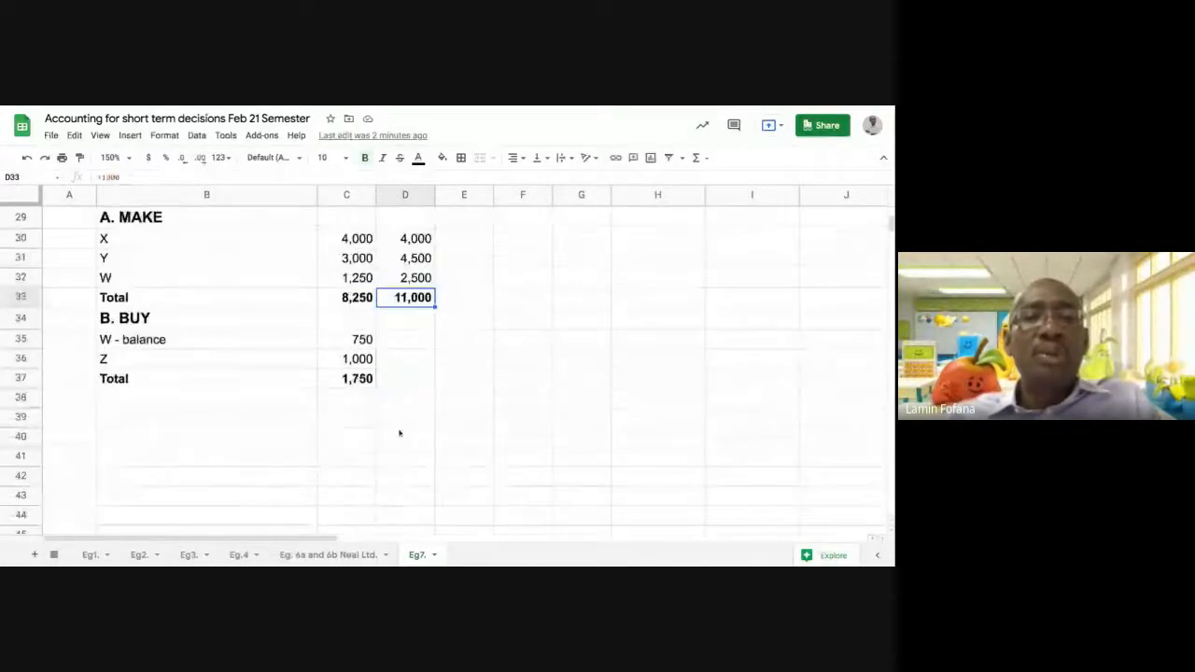
scroll(395, 381, "up", 5)
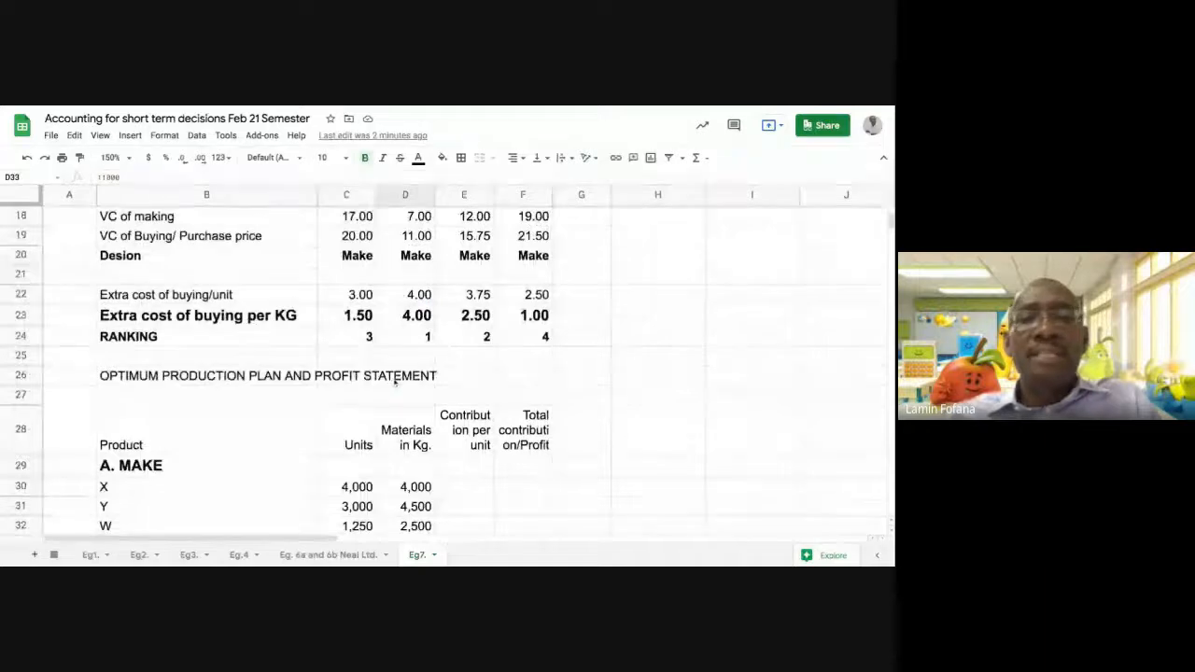
scroll(395, 381, "up", 5)
scroll(397, 388, "down", 8)
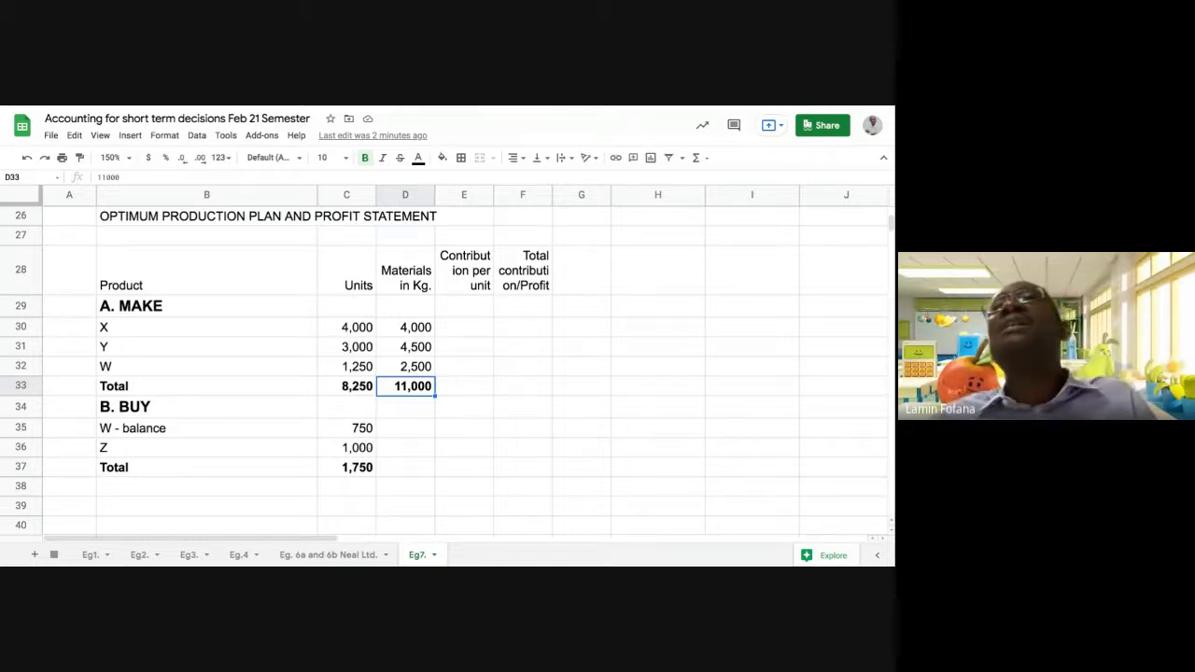
Review the empty BUY material cells D35:D37, the MAKE figures in C30:D33 and the BUY units in C35:C36
left_click(408, 430)
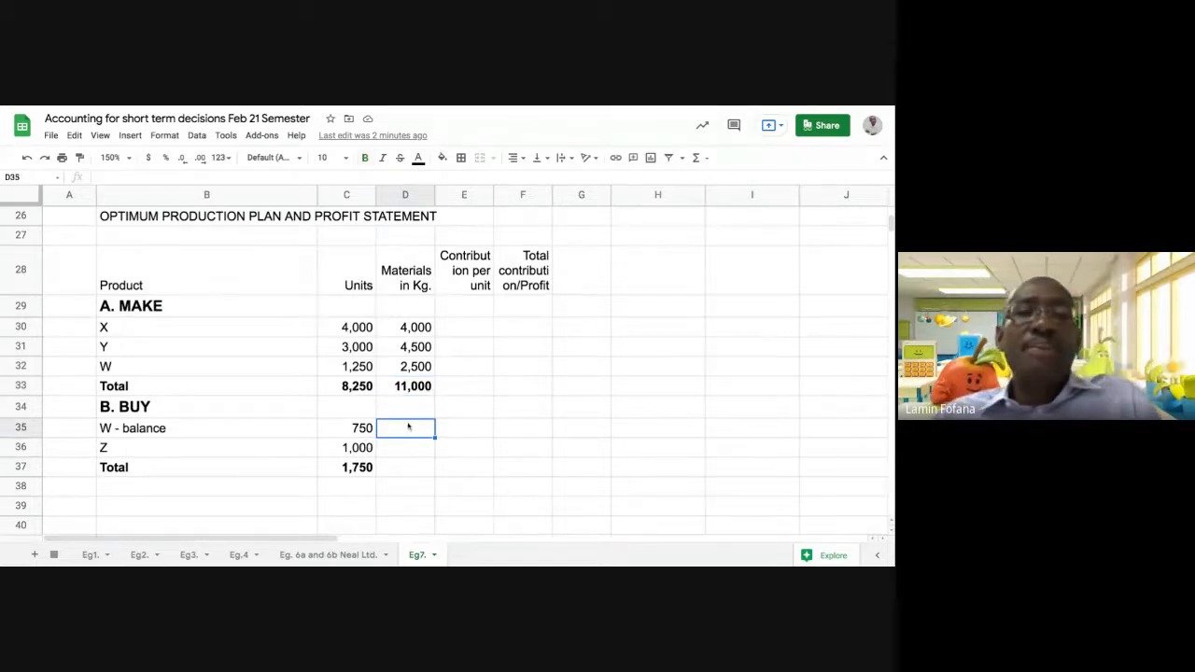
left_click(403, 451)
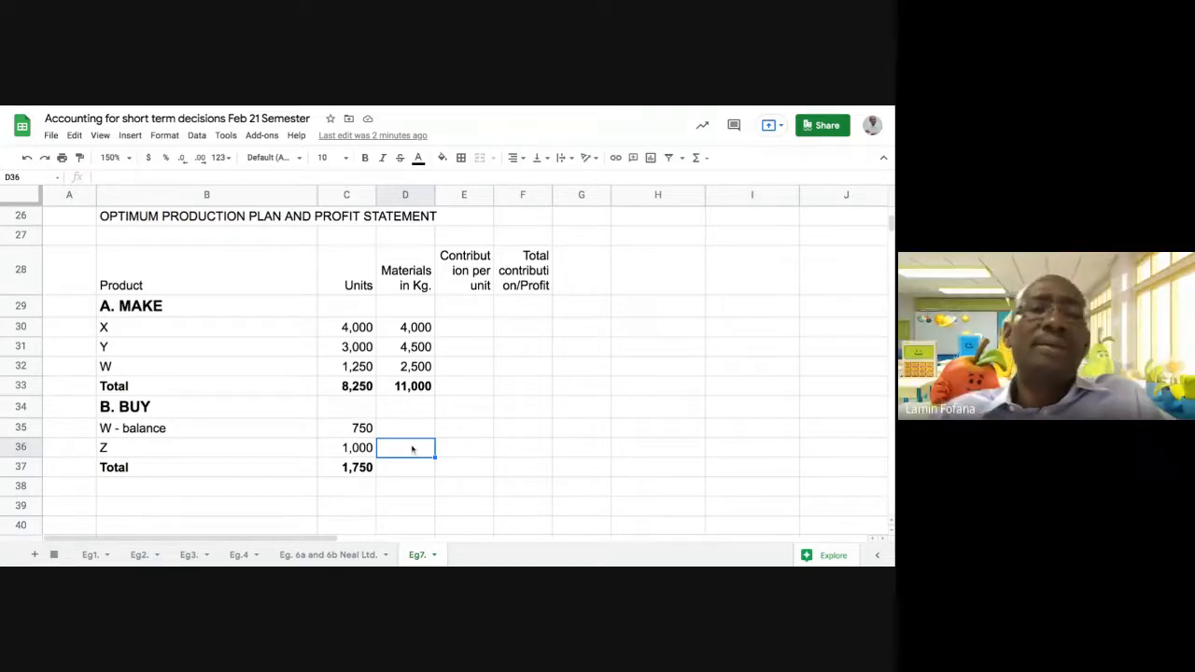
left_click(392, 431)
left_click(393, 447)
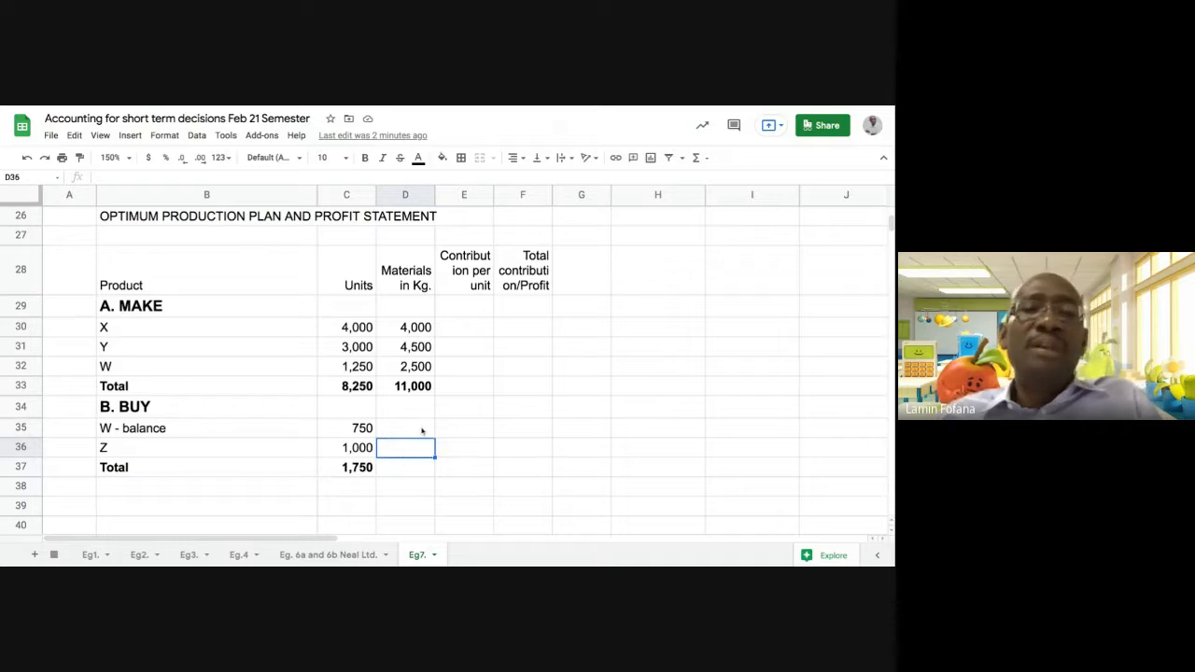
left_click(420, 329)
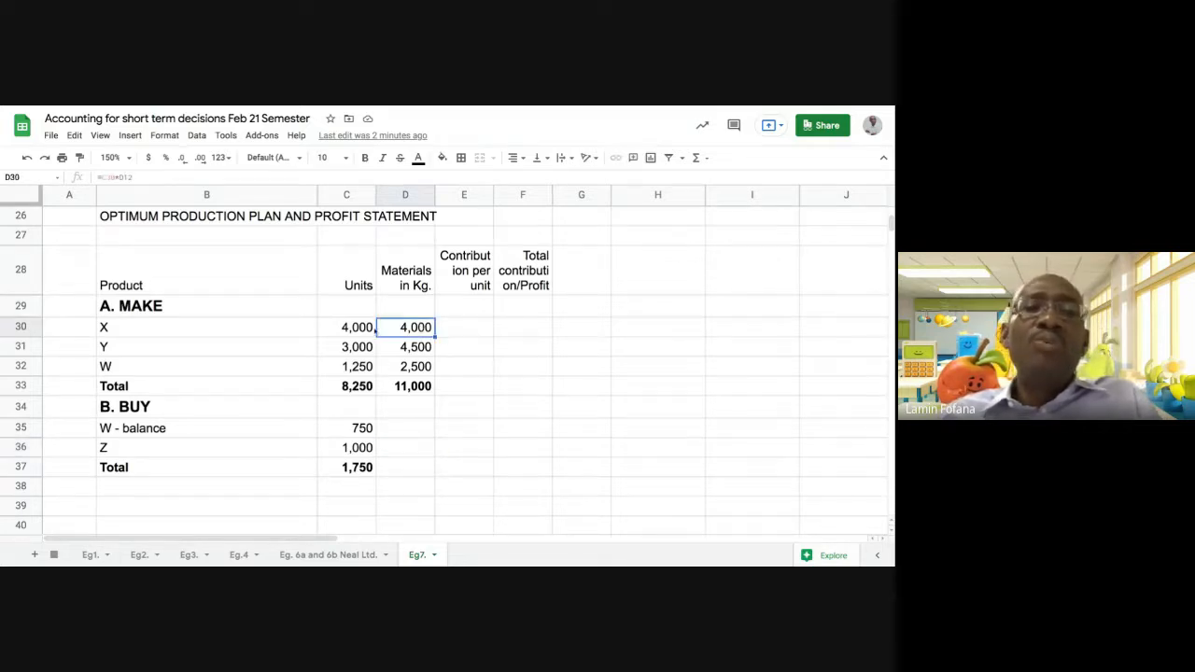
left_click(360, 329)
key("shift+Down")
key("shift+Right")
key("shift+Down")
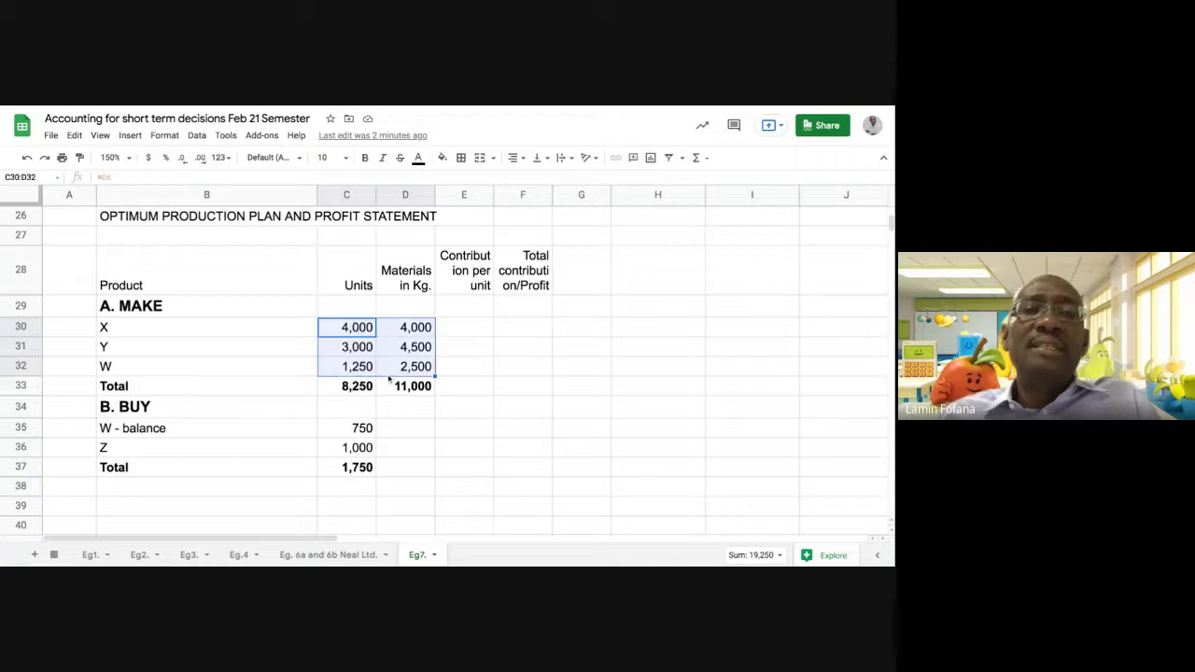
left_click(390, 388)
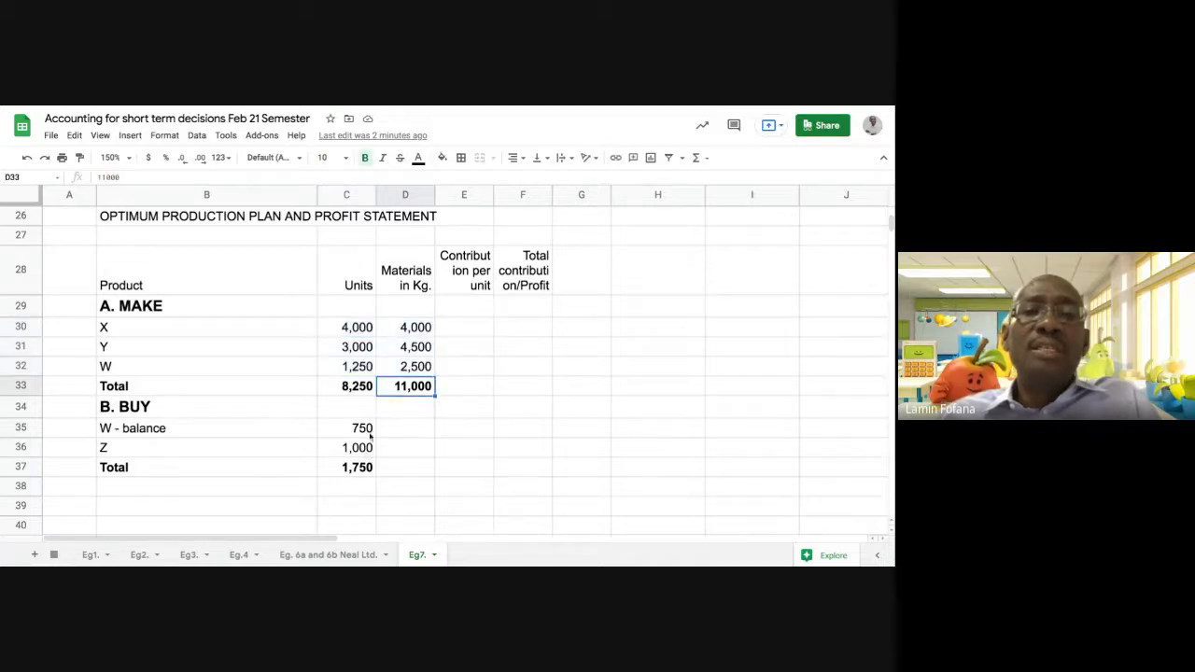
left_click_drag(362, 428, 370, 444)
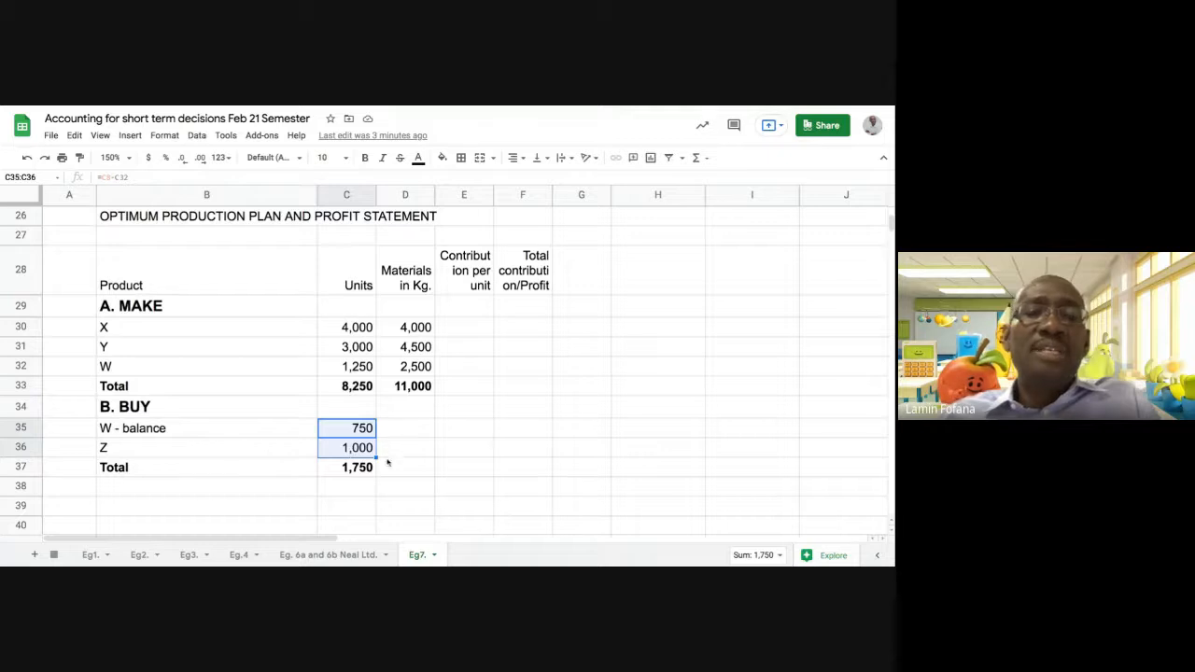
left_click(451, 431)
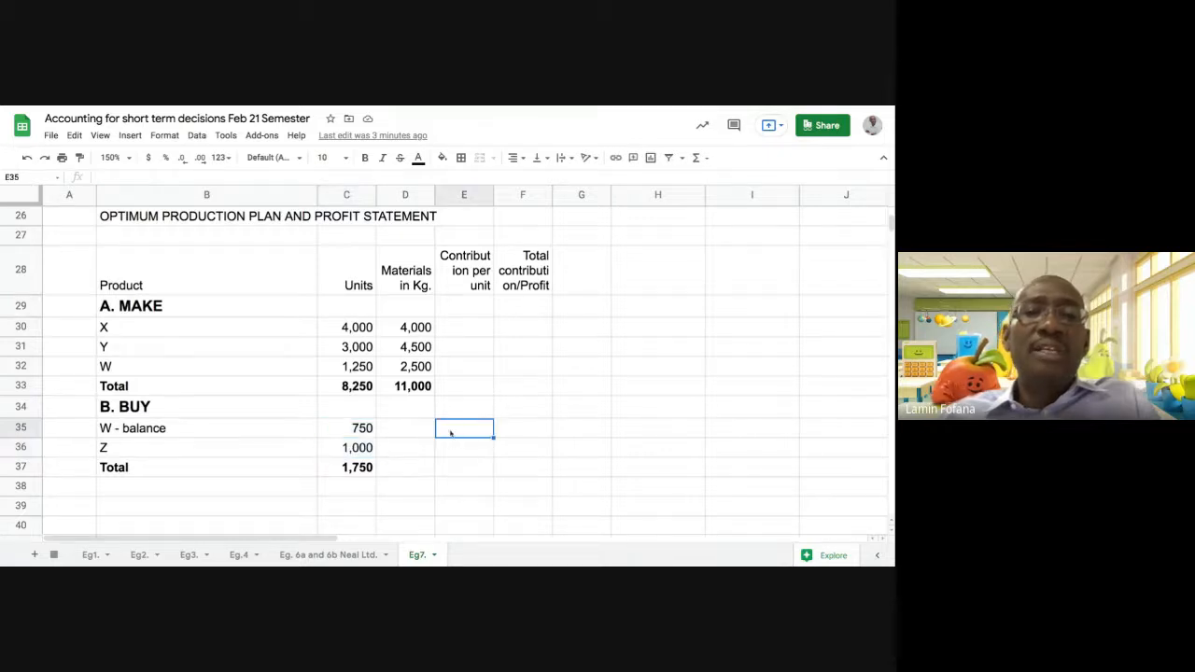
left_click(461, 314)
left_click(462, 331)
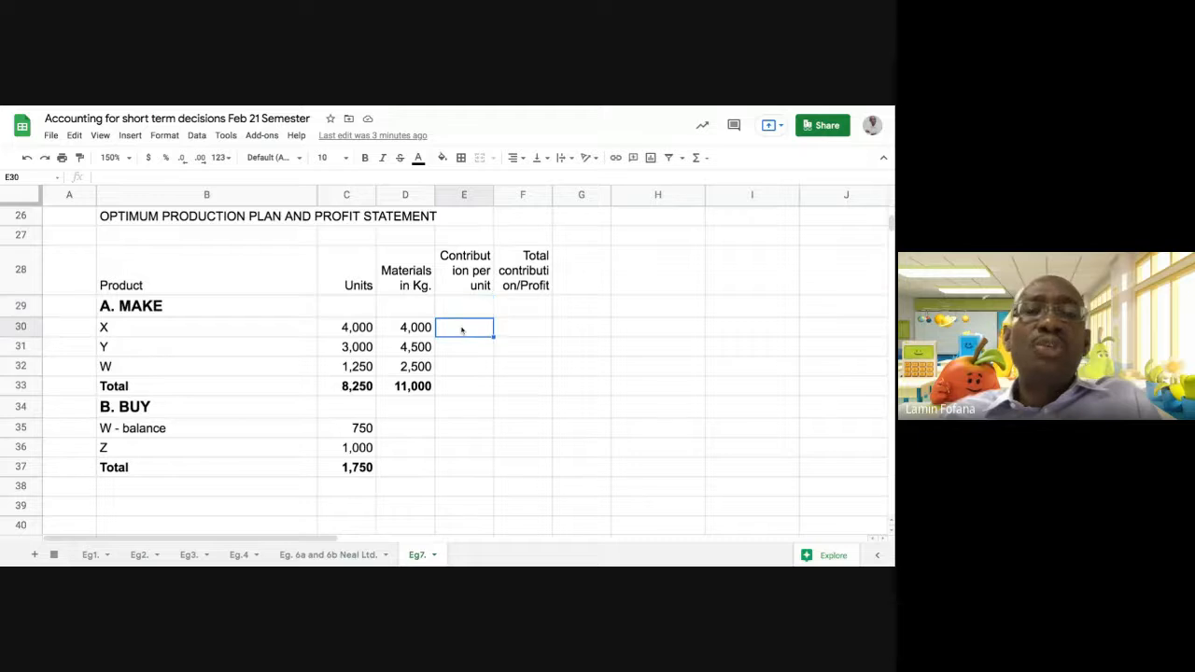
left_click(403, 327)
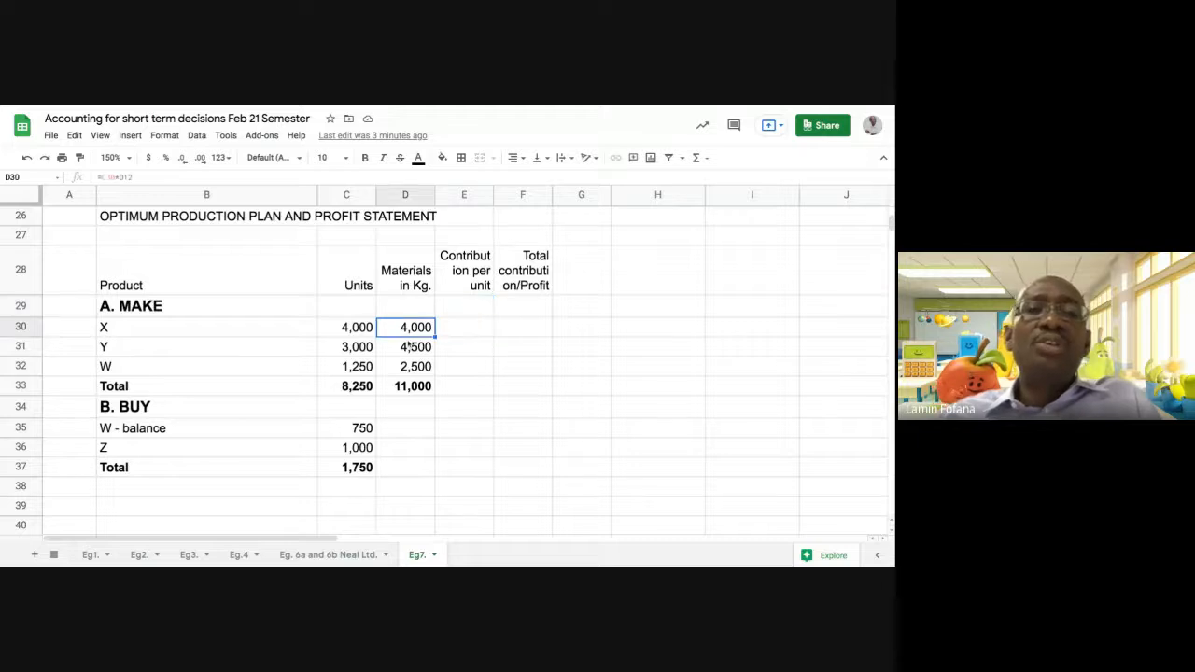
left_click(396, 428)
left_click(397, 471)
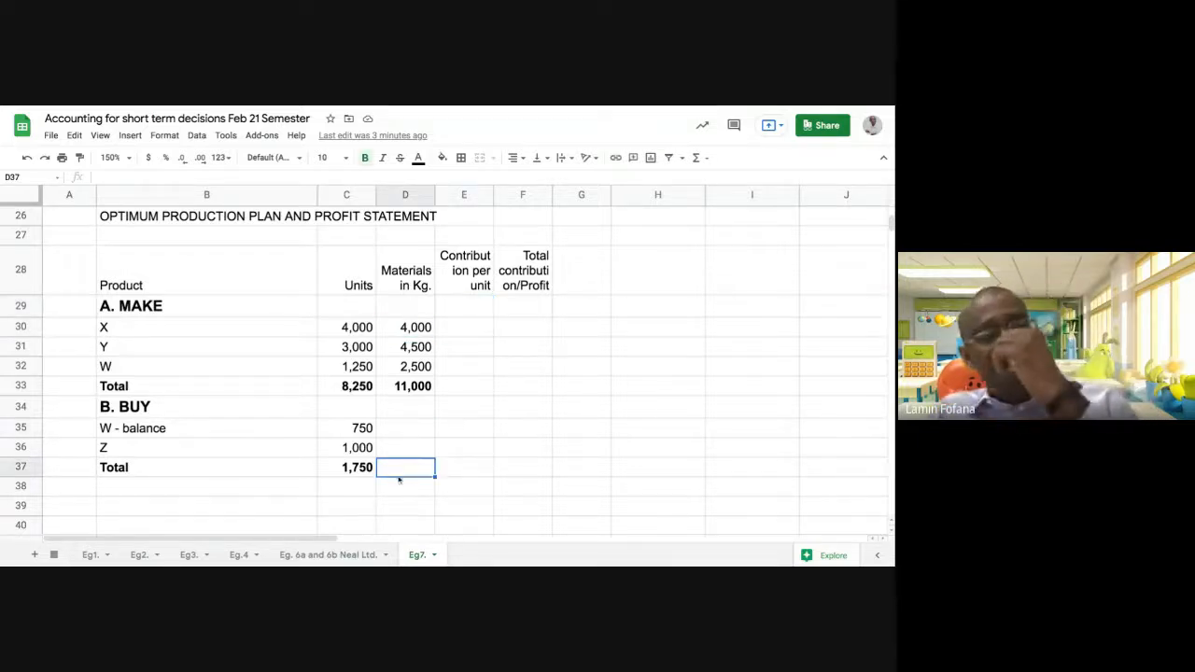
Enter the contribution per unit of the MAKE products in E30:E32: 4 for X, 6 for Y and 12 for W
left_click(464, 329)
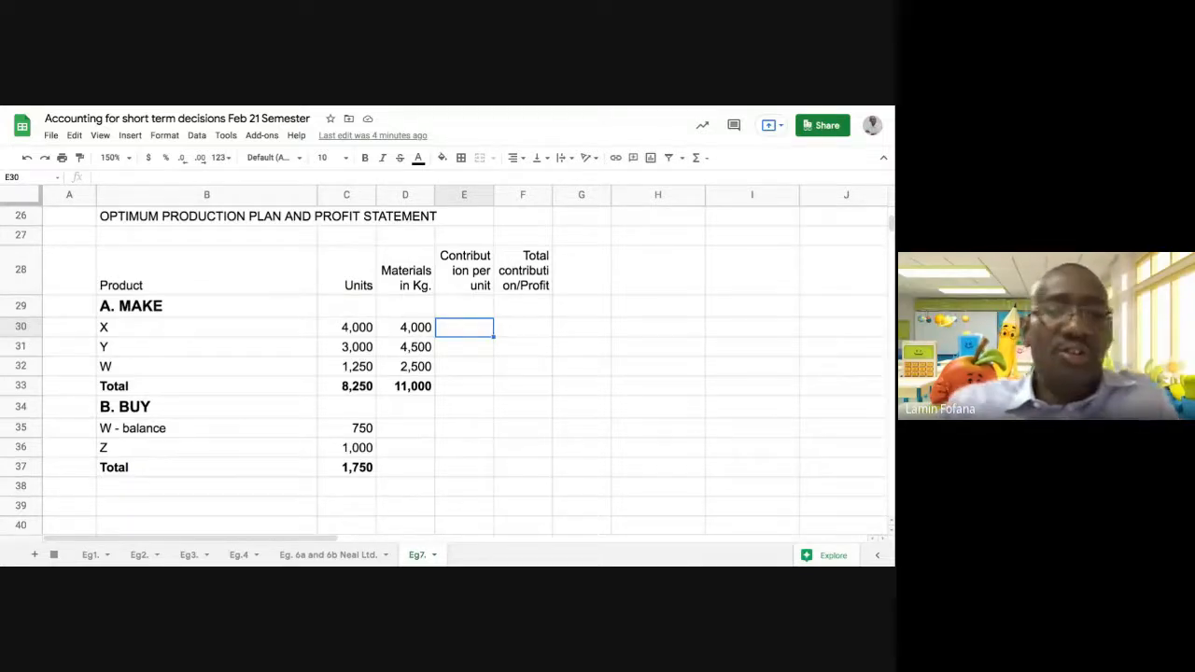
type("4")
key("Return")
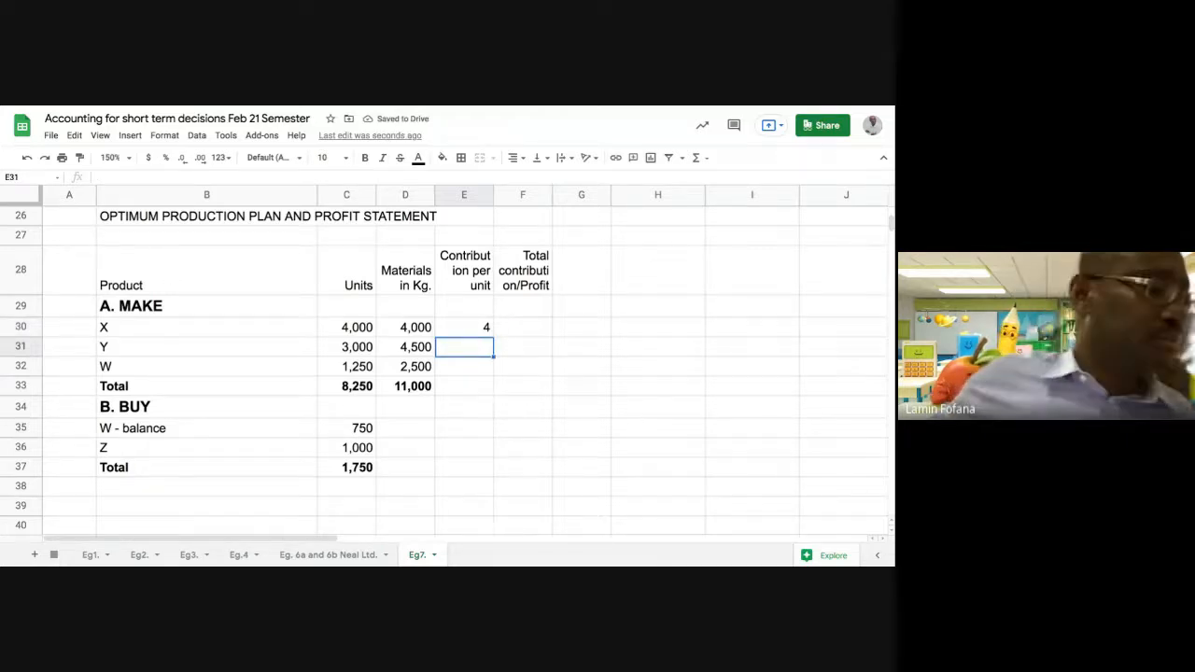
type("6")
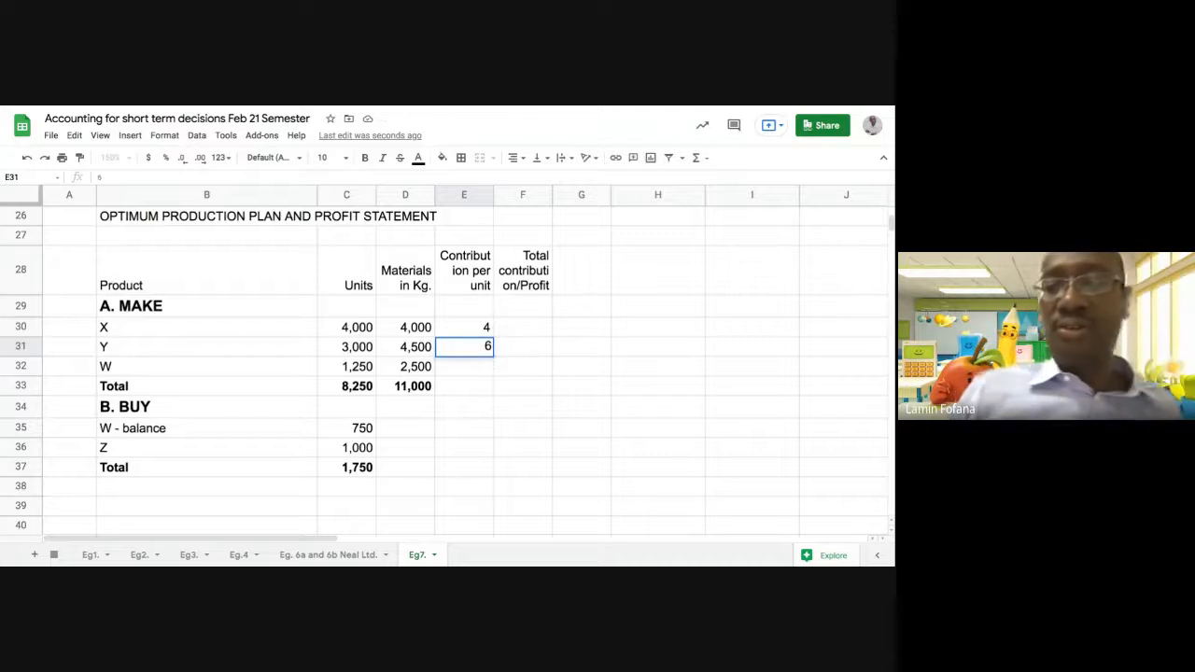
key("Return")
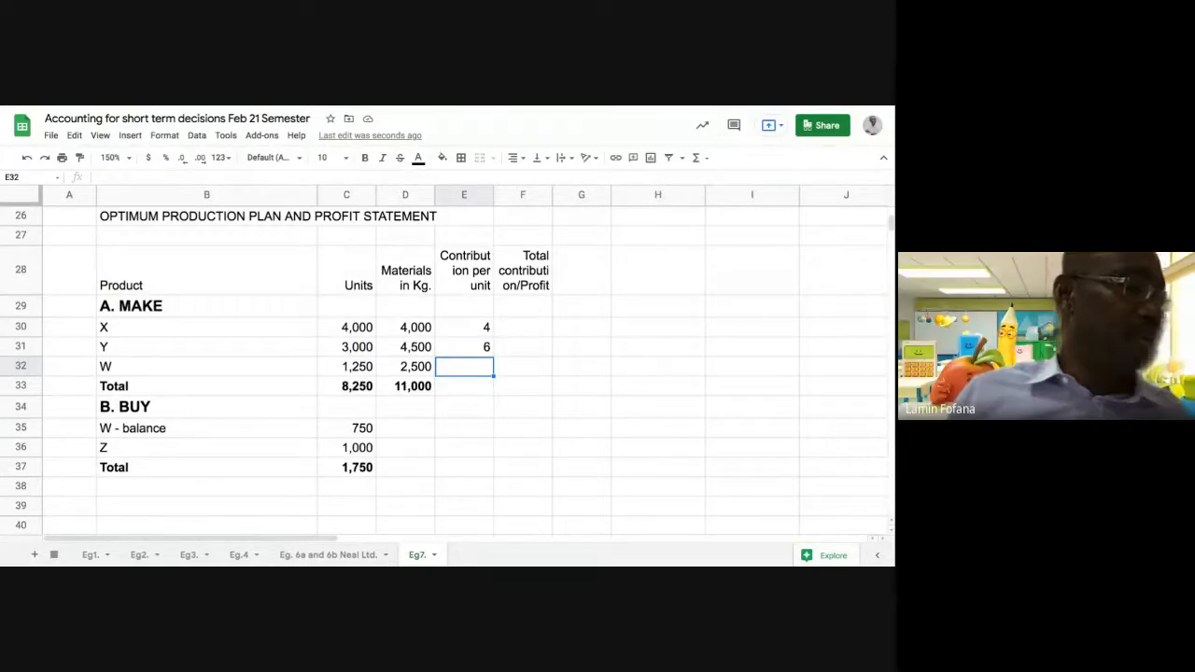
type("12")
key("Return")
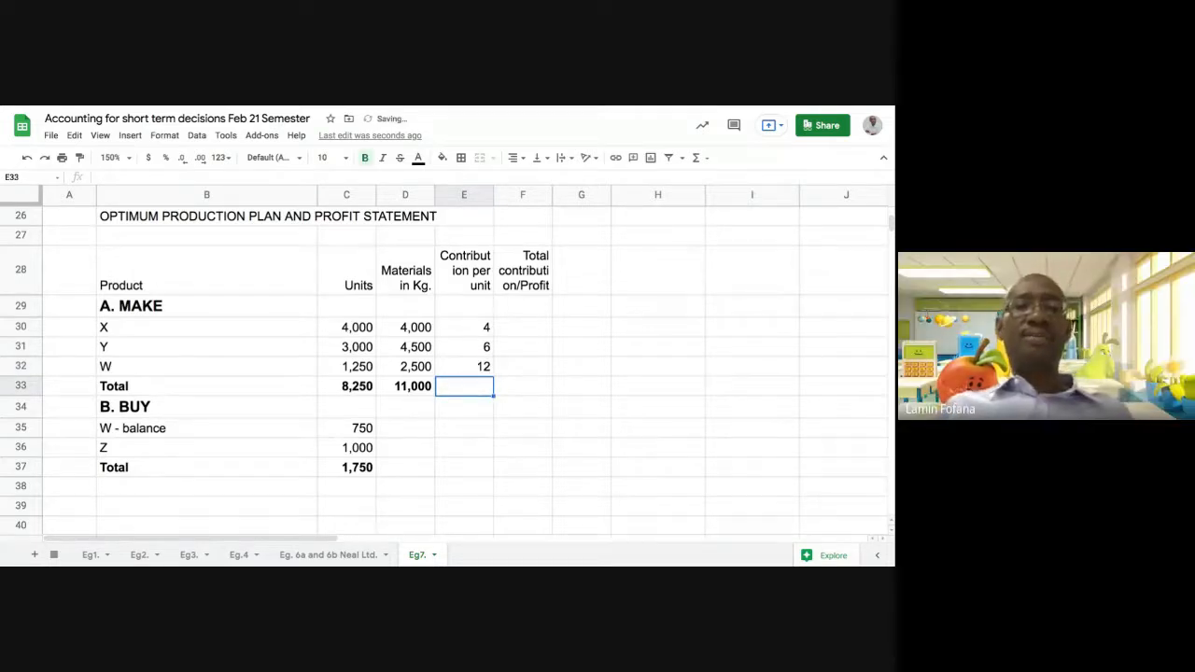
Calculate the contribution per unit of the bought W balance in E35 with the formula =29-20
left_click(467, 430)
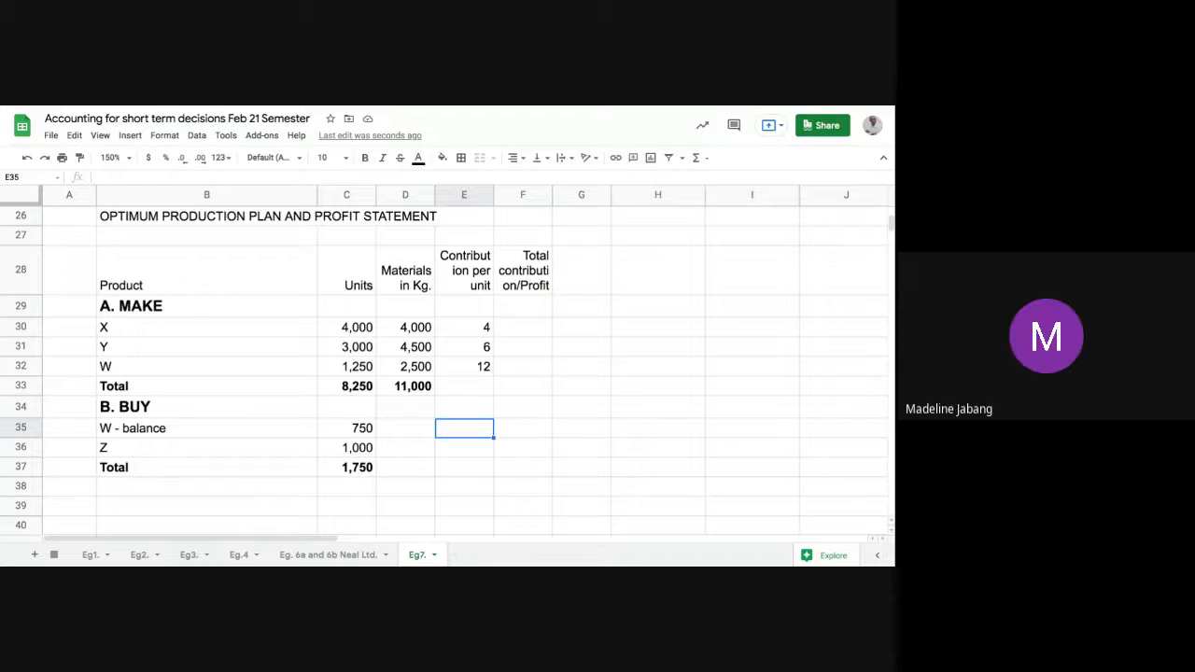
type("=")
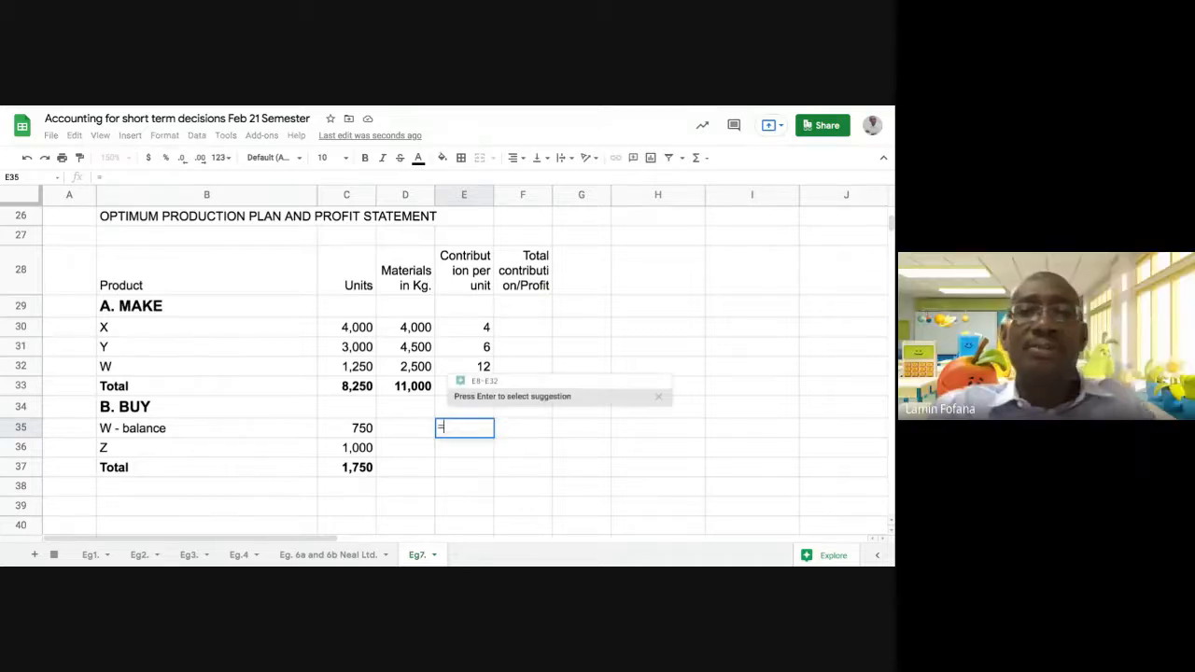
type("29")
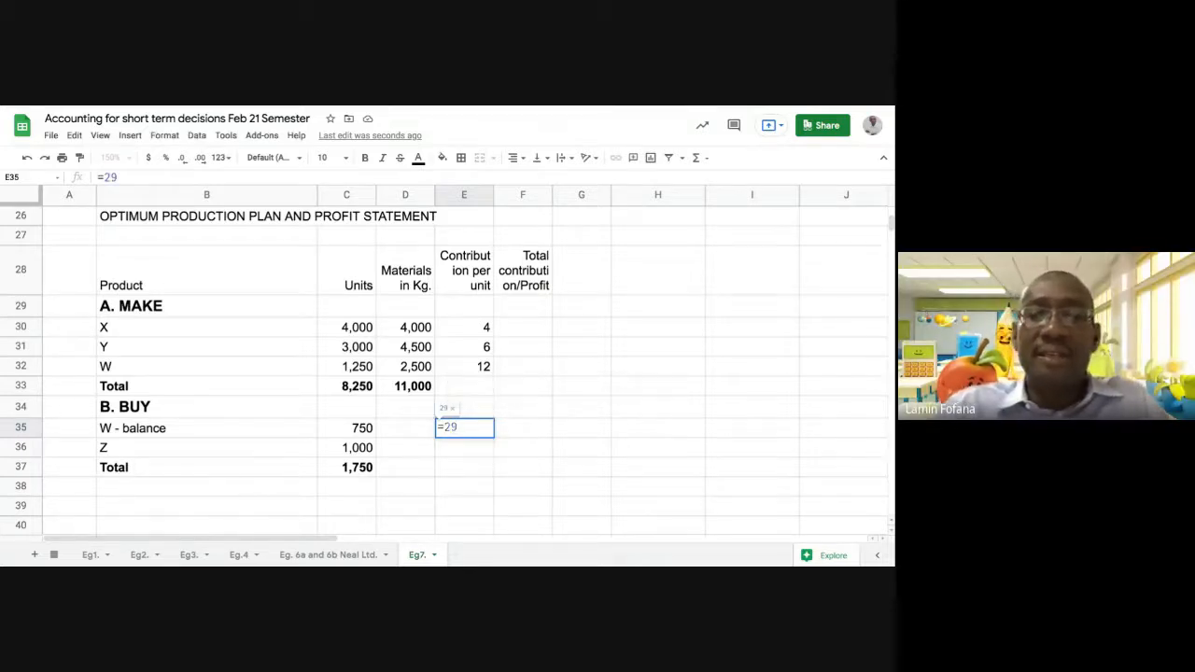
type("-")
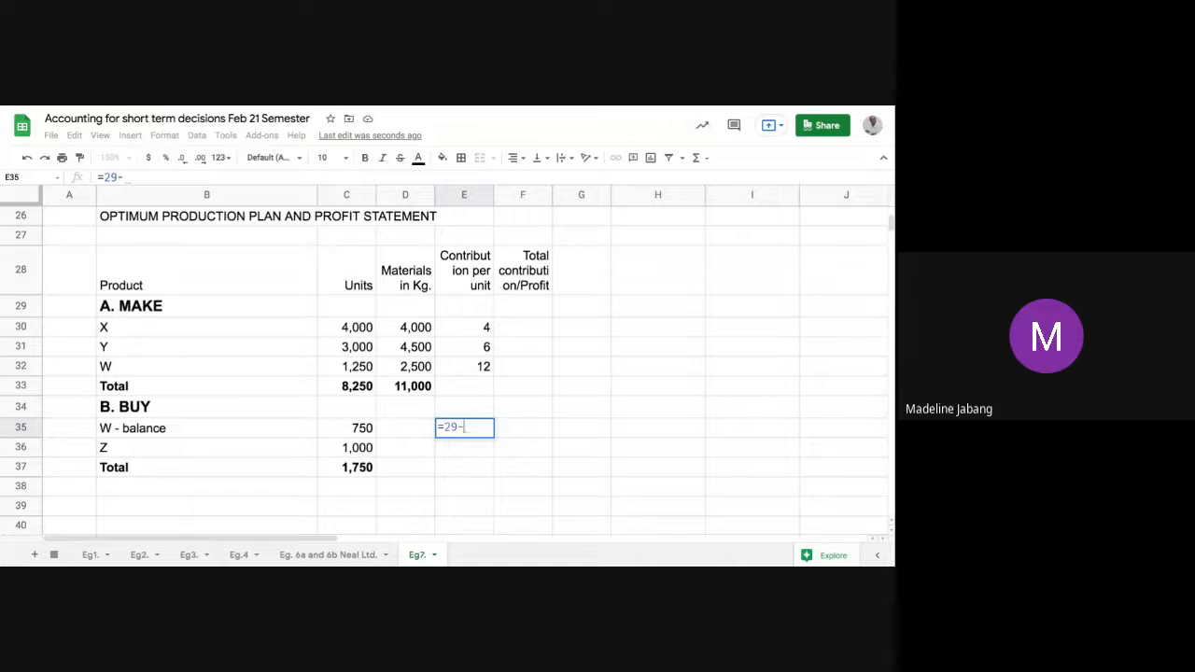
type("20")
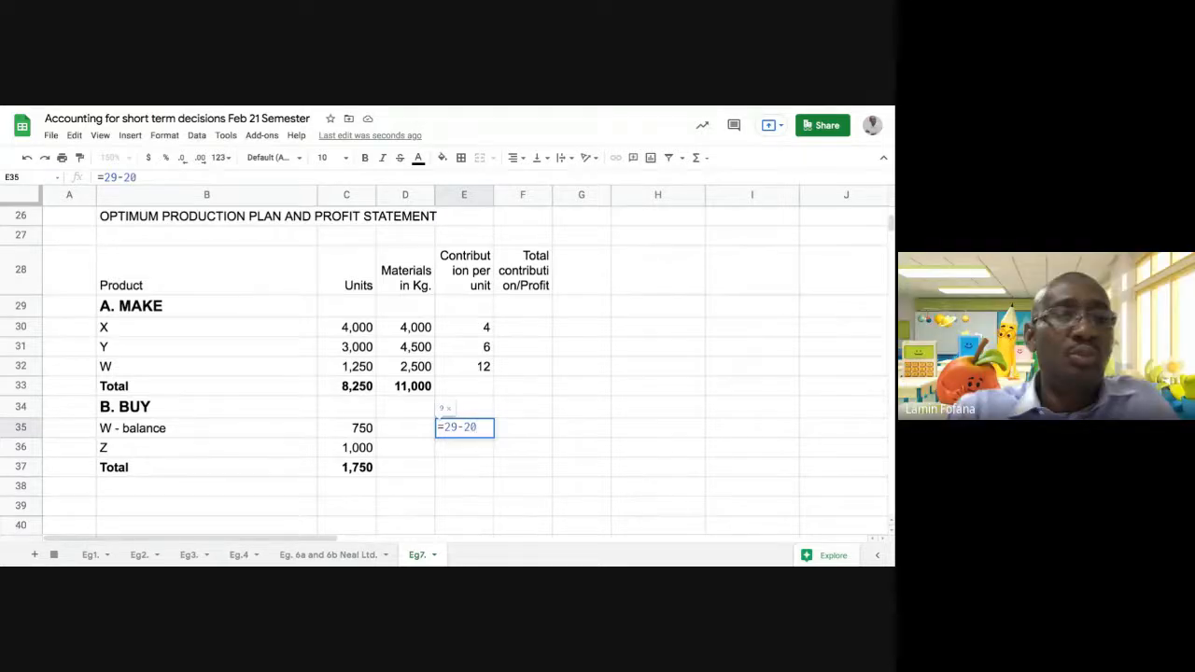
key("Return")
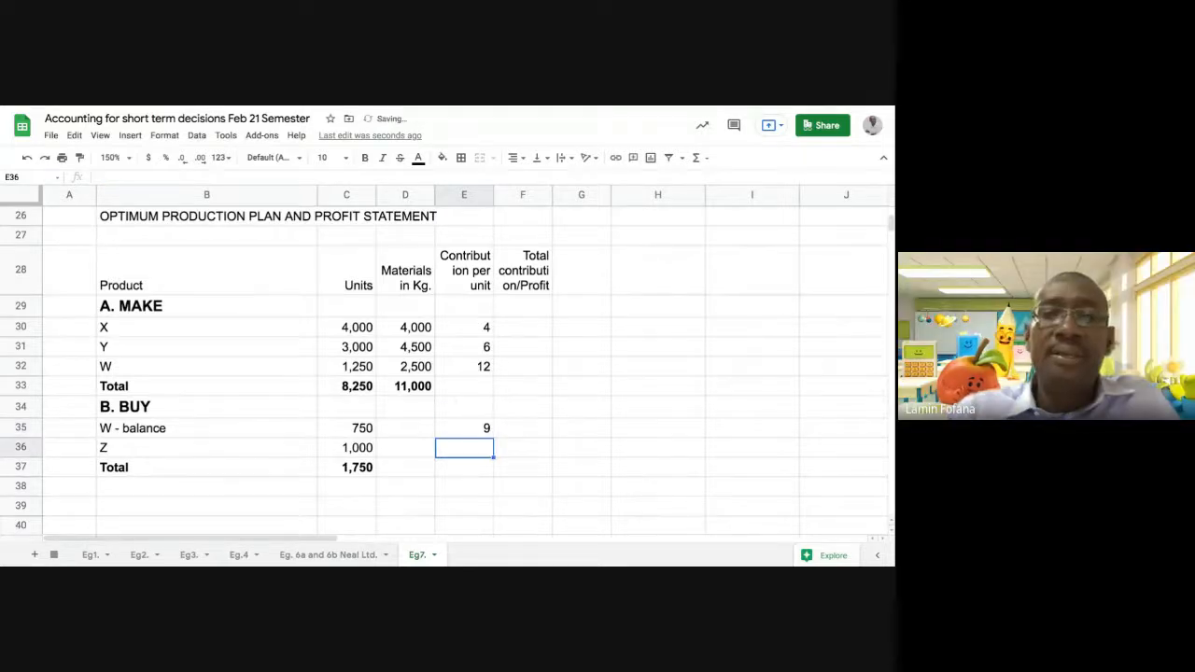
left_click(465, 433)
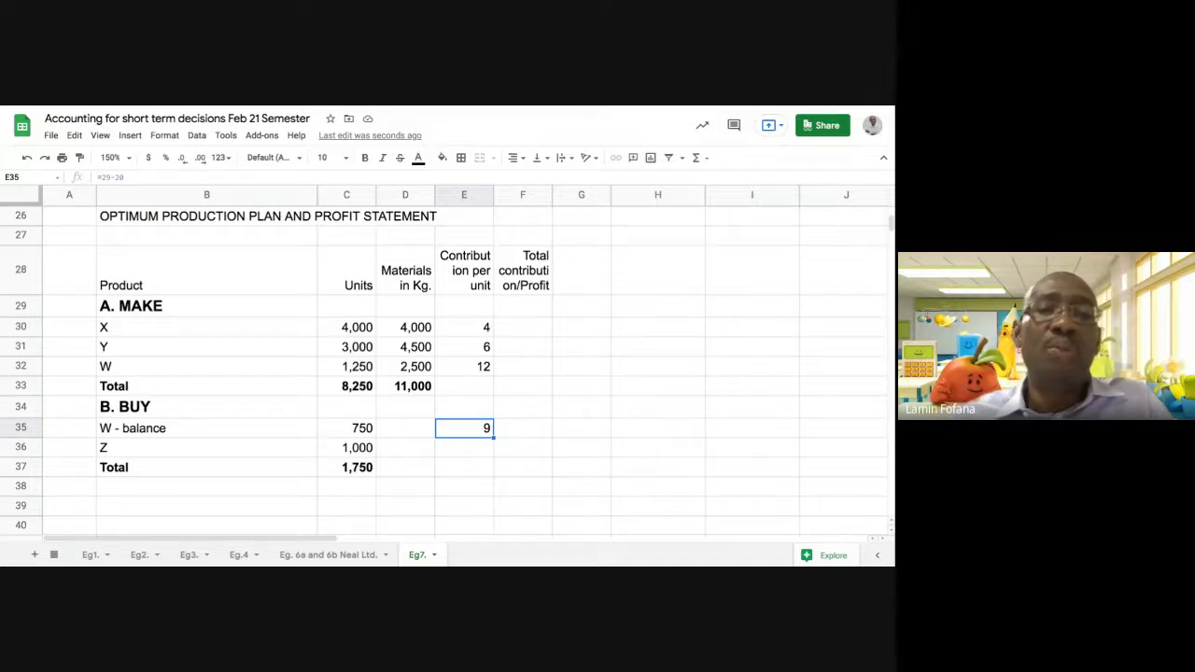
Calculate the contribution per unit of the bought product Z in E36 with the formula =39-21.5
left_click(459, 450)
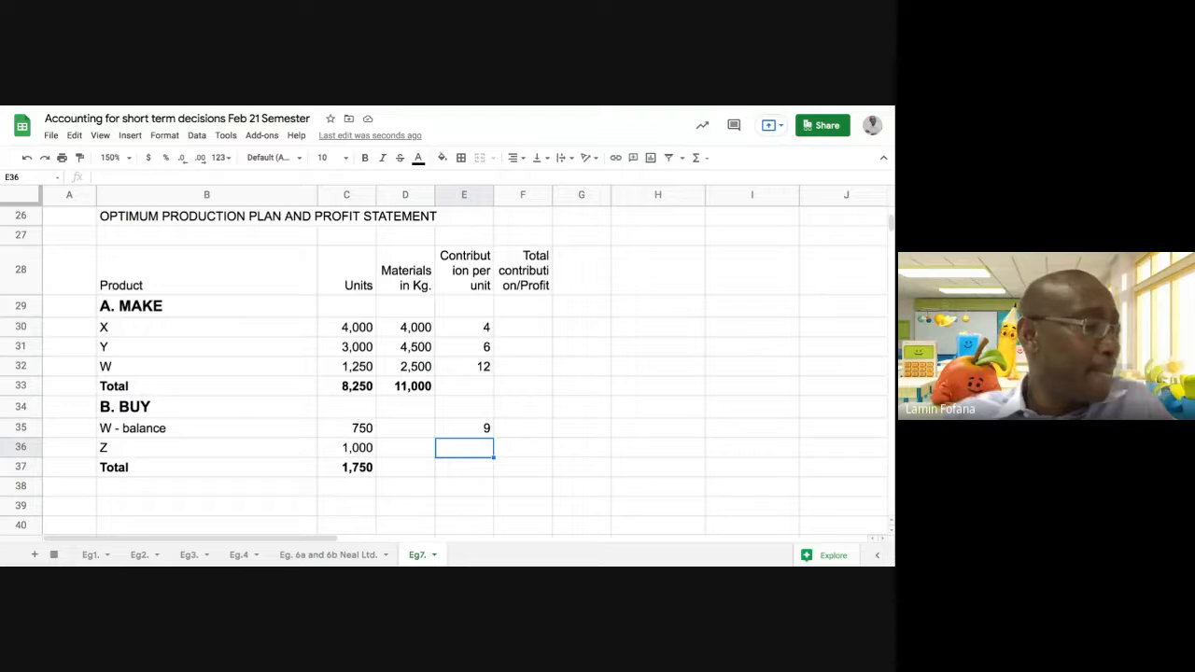
type("=")
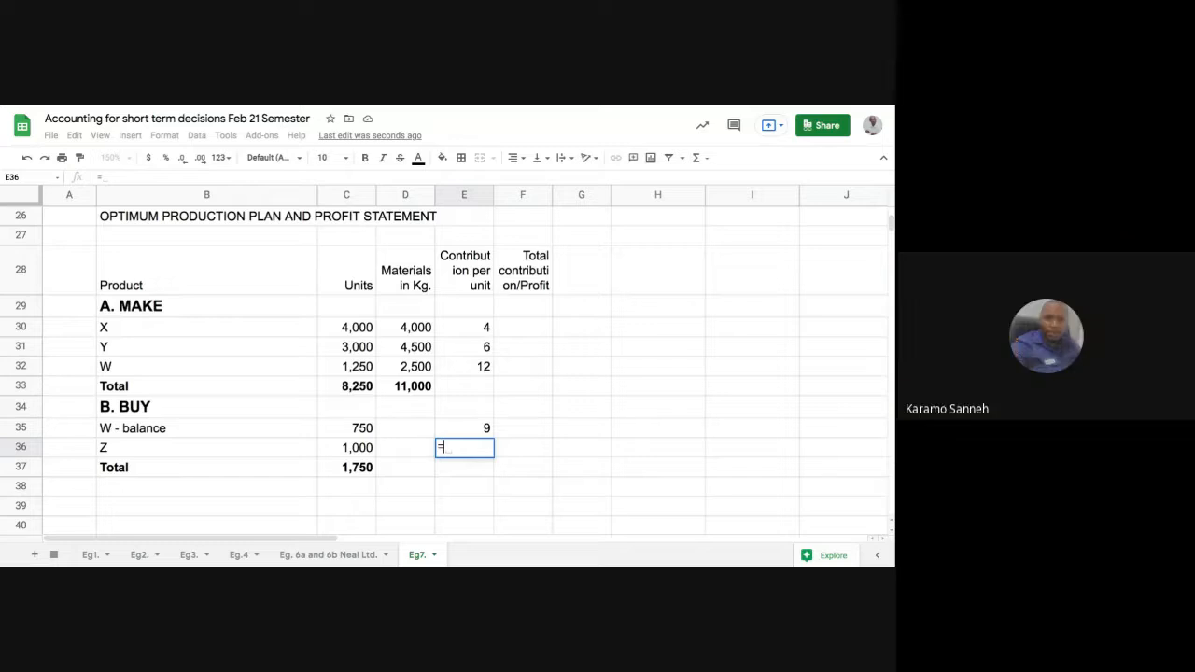
type("39")
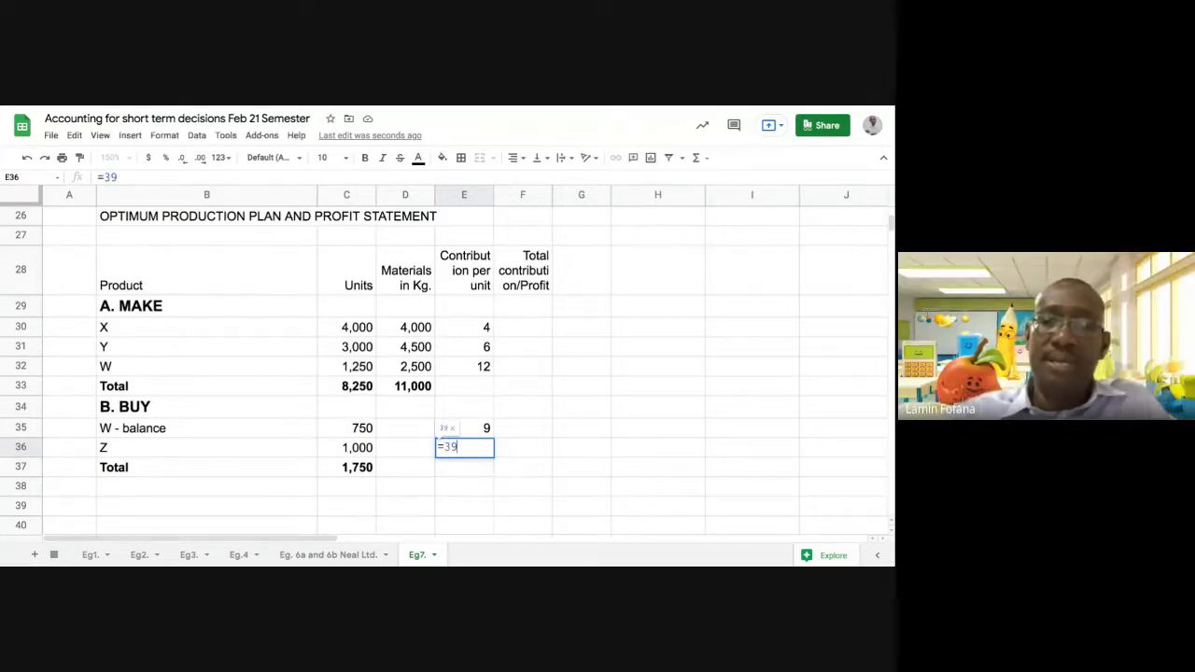
type("-")
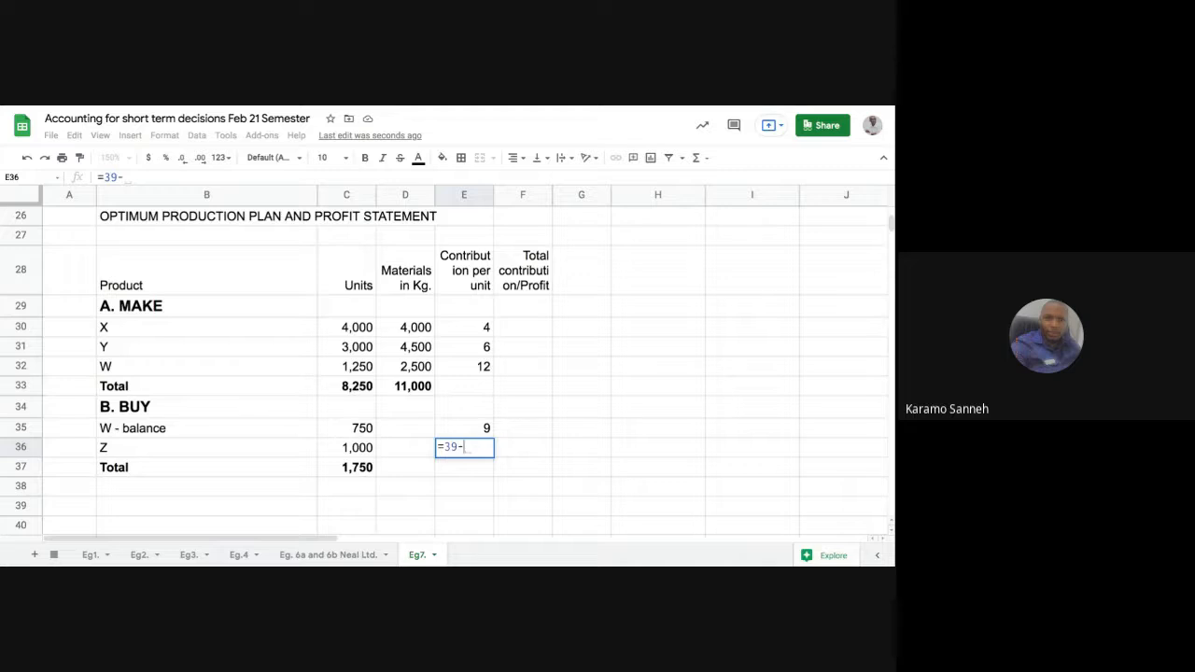
type("21")
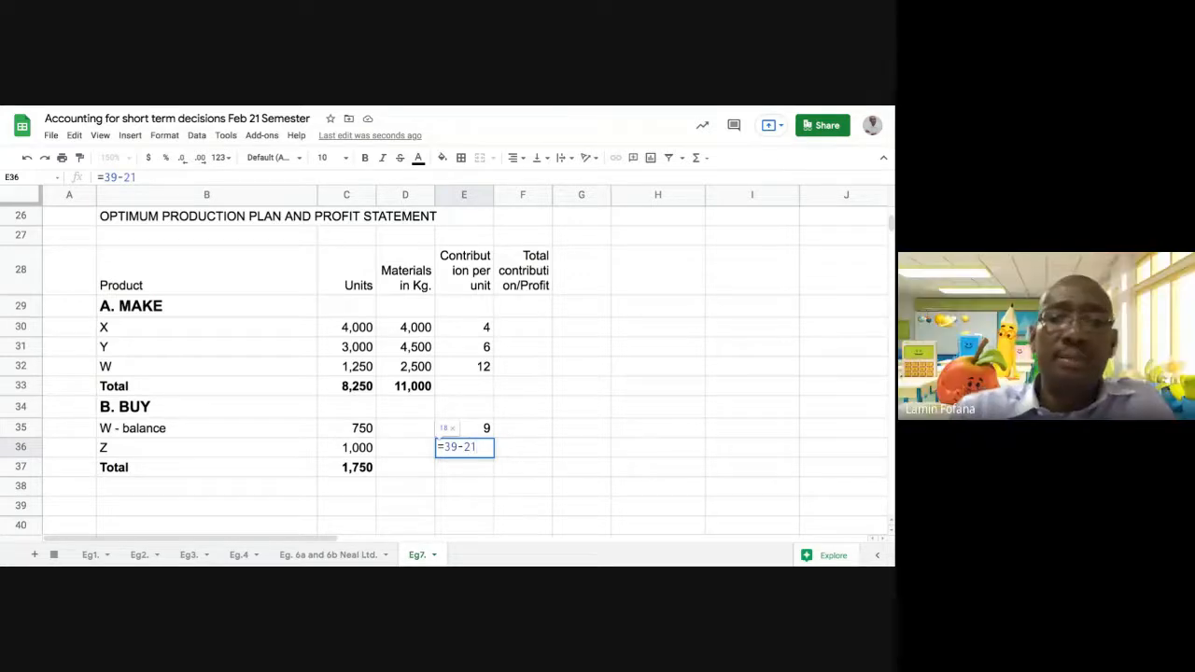
type(".5")
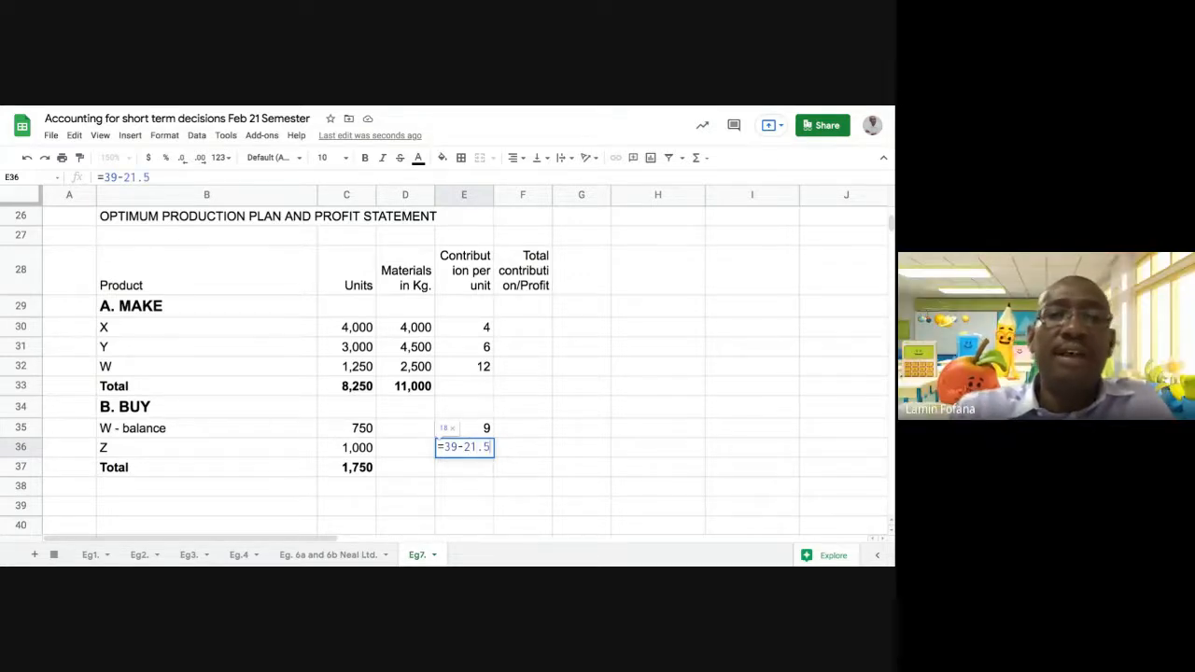
key("Return")
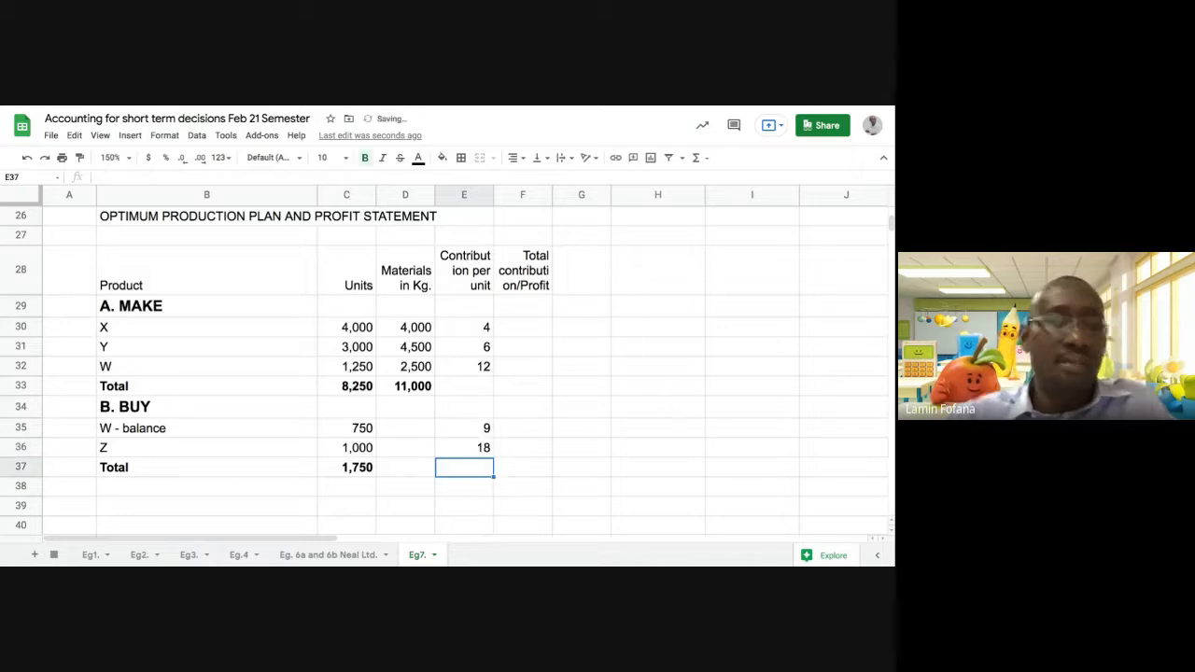
Show the contribution per unit column E28:E39 with one decimal place and widen column F slightly to fit its heading
left_click(473, 296)
key("shift+Down")
key("shift+Down")
key("shift+Down")
key("shift+Down")
key("shift+Down")
key("shift+Down")
key("shift+Down")
key("shift+Down")
key("shift+Down")
key("shift+Down")
key("shift+Down")
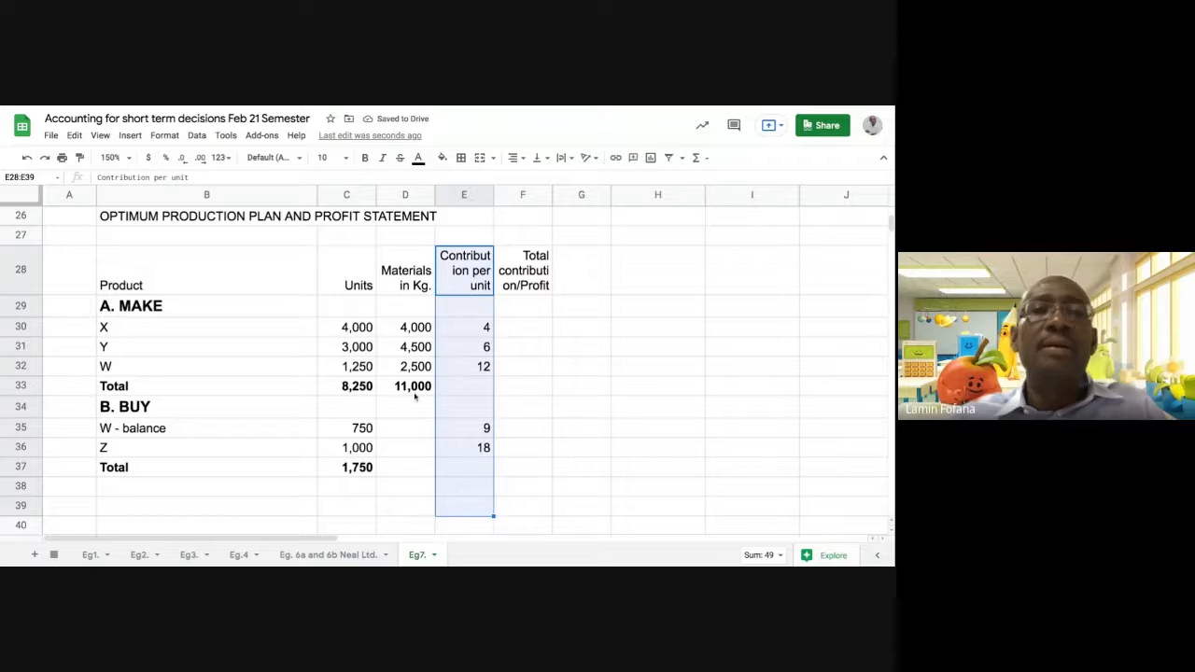
left_click(201, 159)
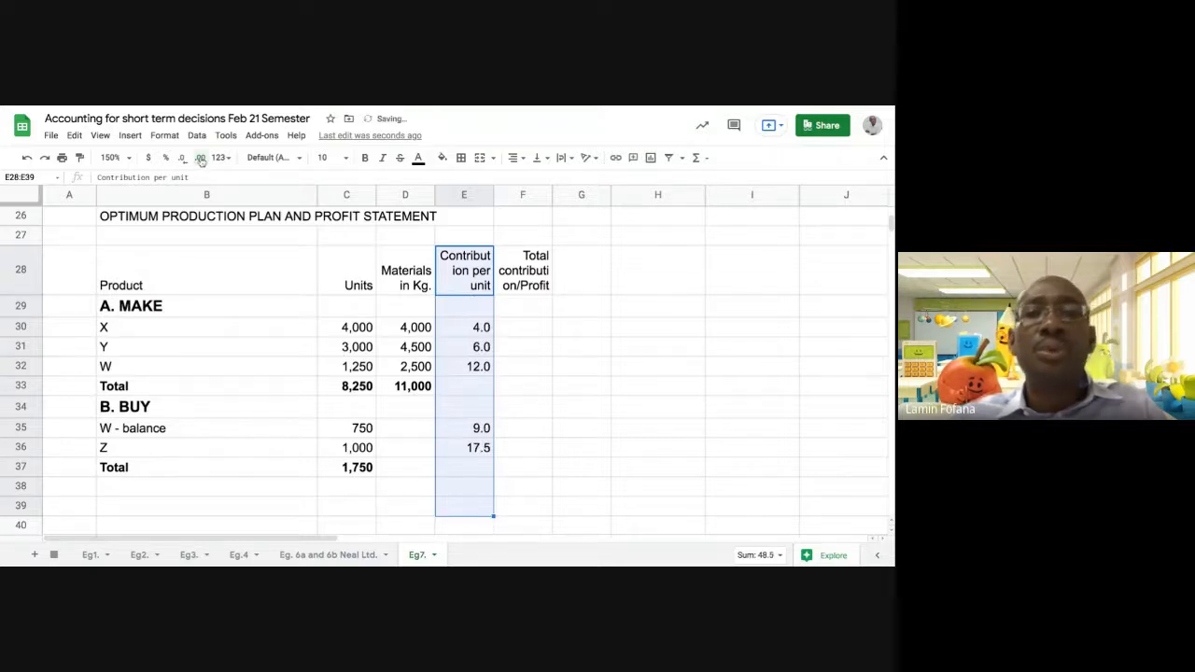
left_click(524, 419)
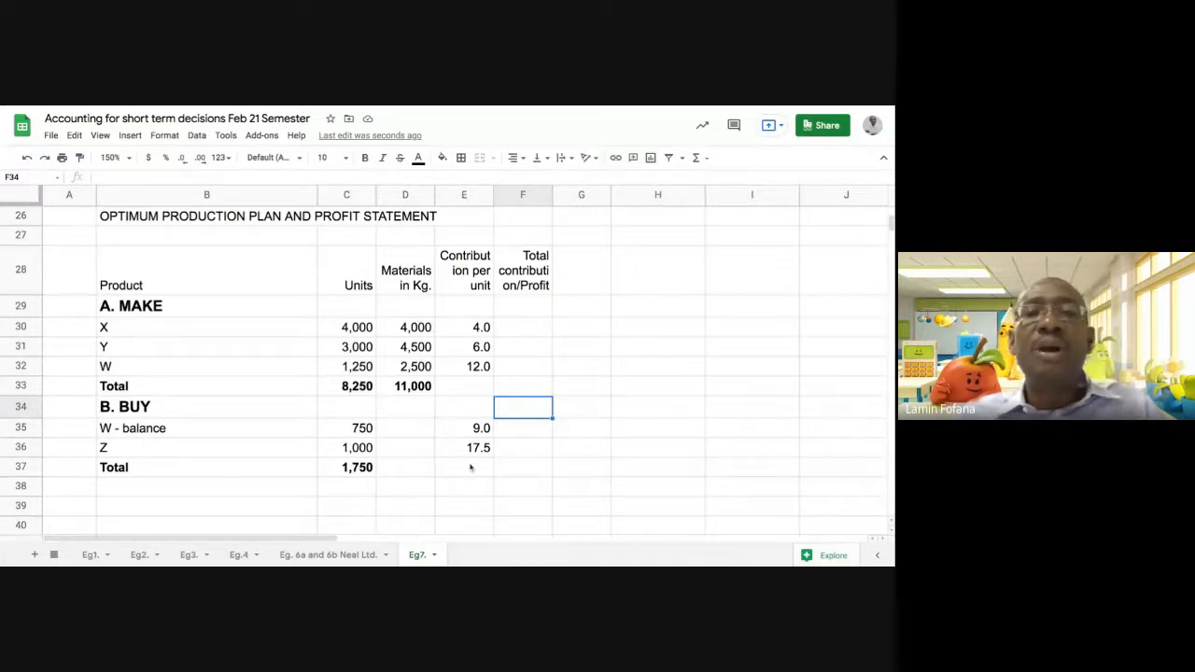
left_click_drag(551, 194, 568, 195)
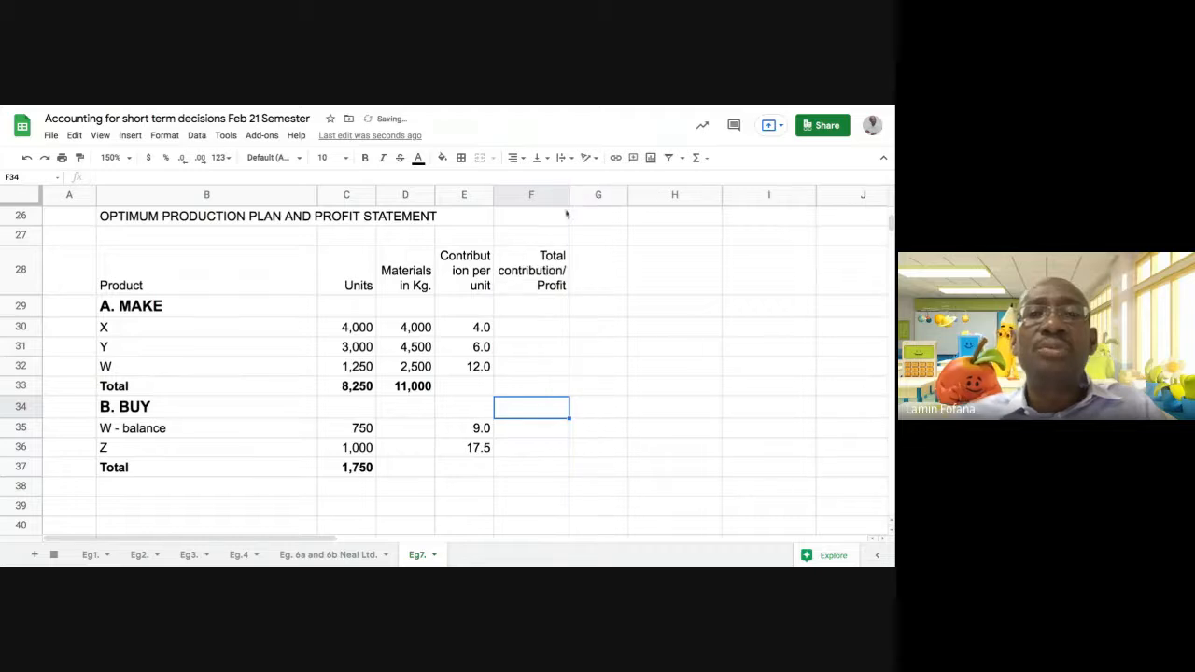
Calculate X's total contribution in F30 with =E30*C30 and accept the suggested autofill of the formula down to F37
left_click(528, 330)
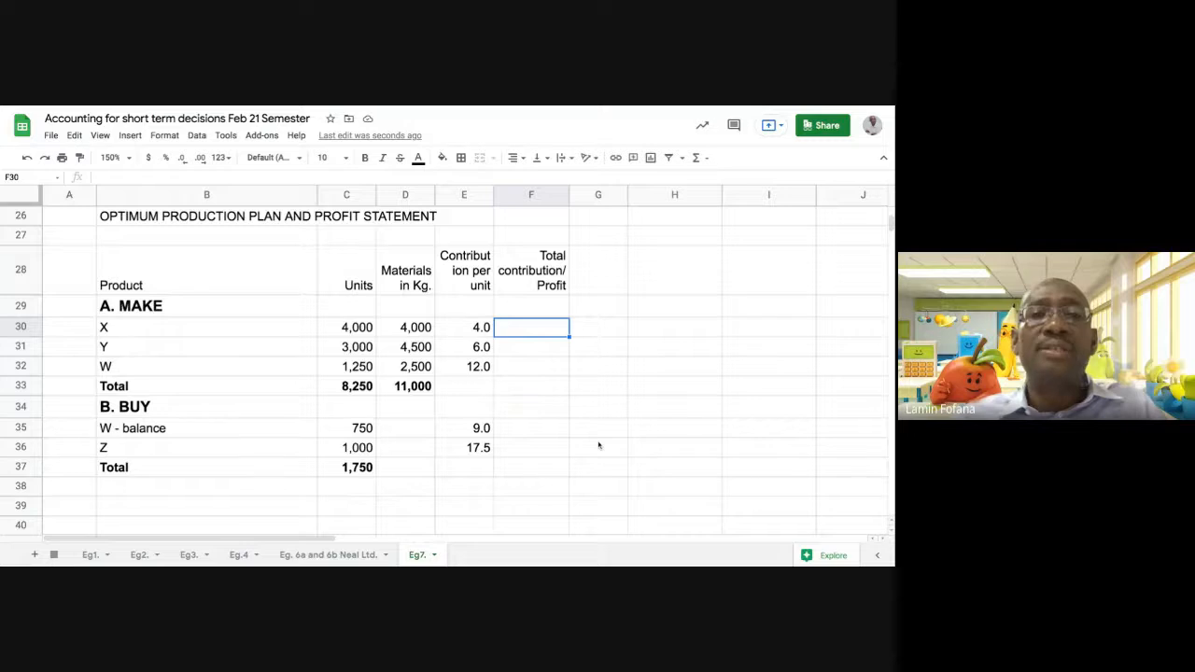
type("=")
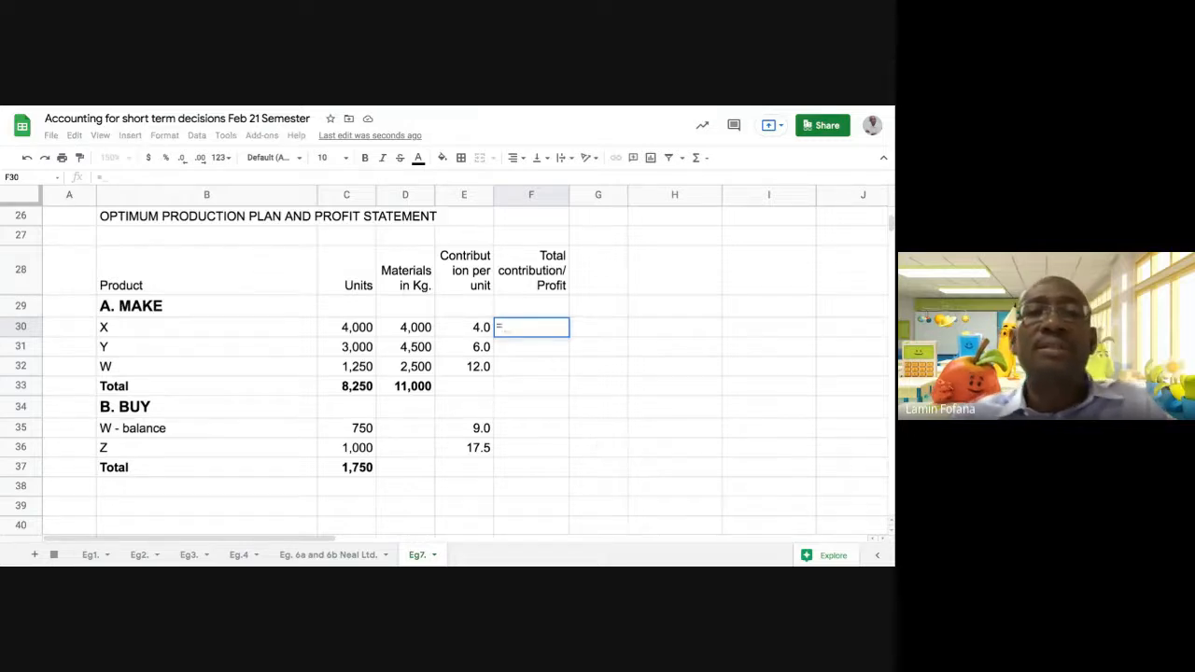
left_click(477, 328)
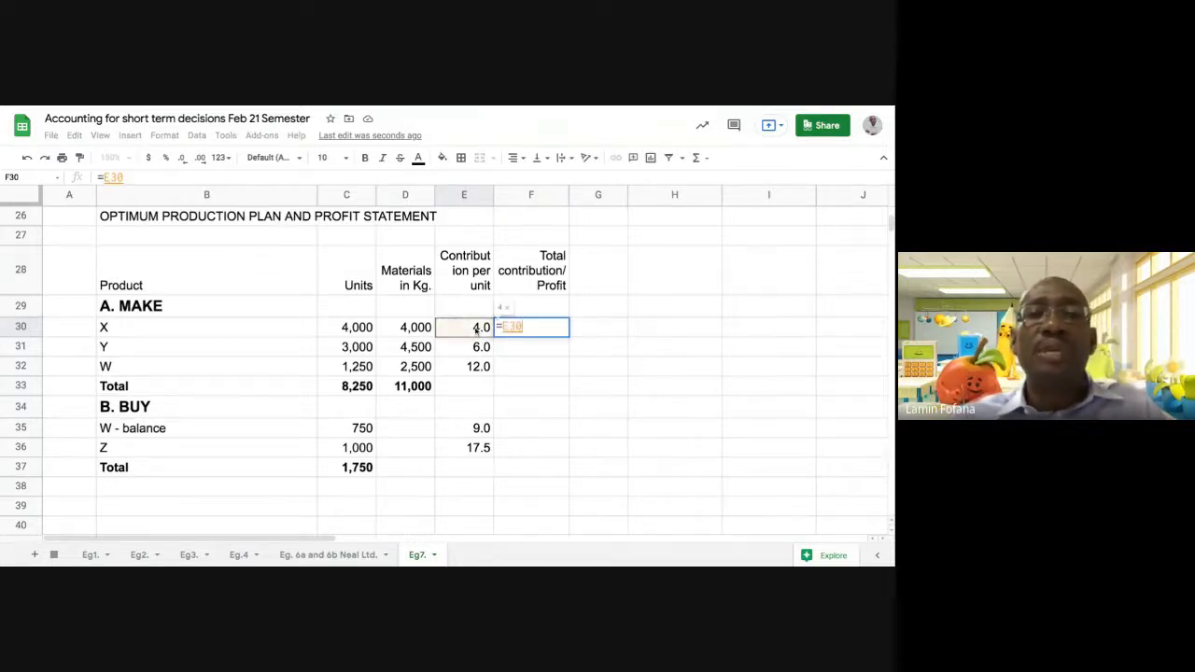
type("*")
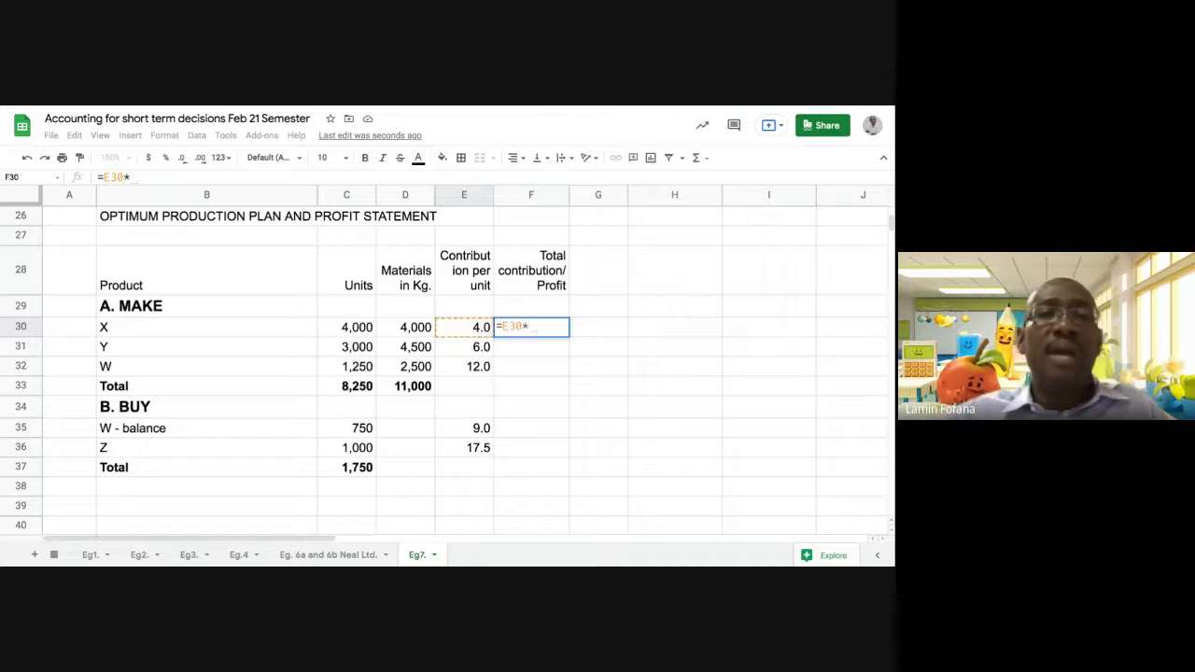
left_click(356, 328)
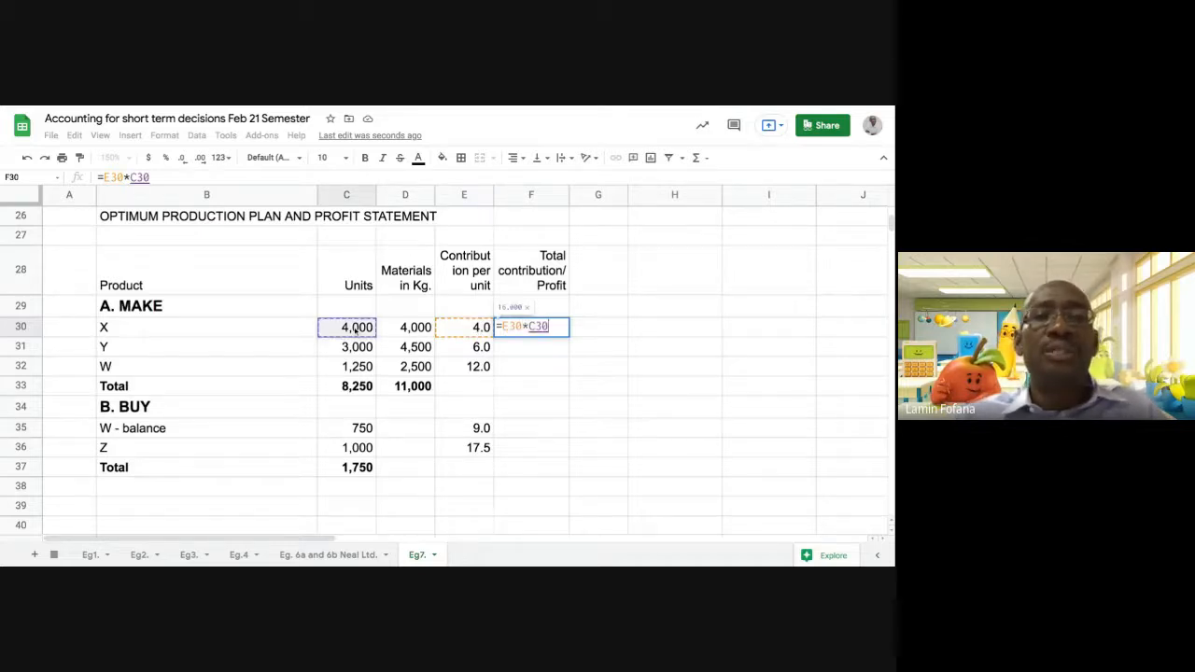
key("Return")
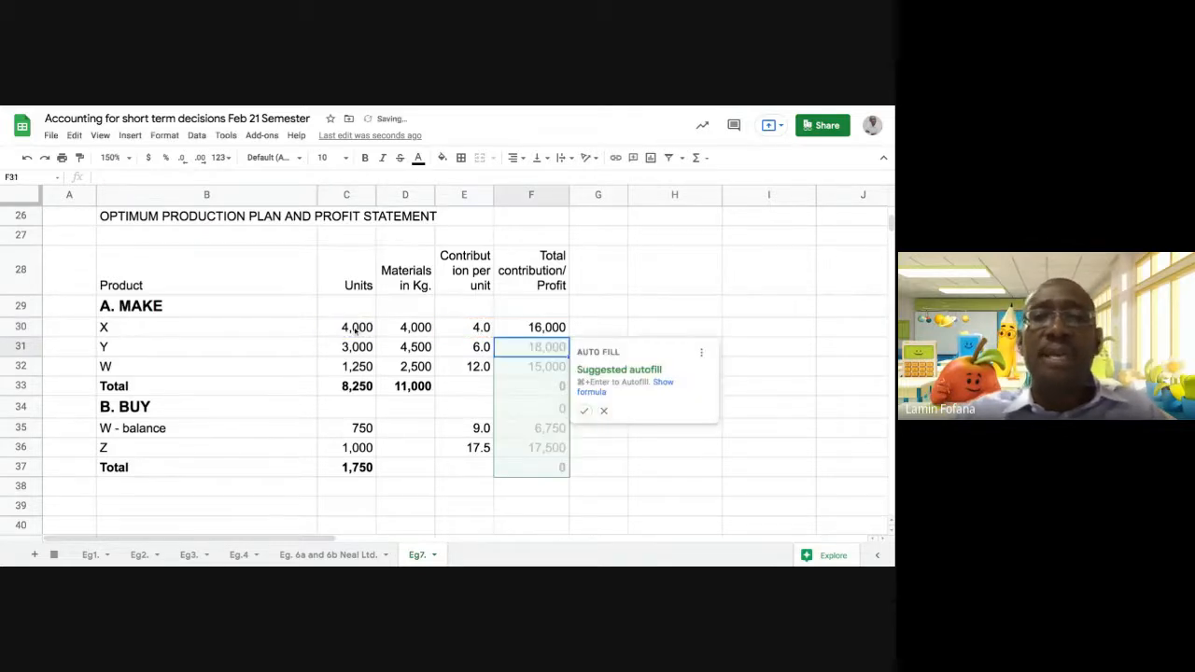
left_click(582, 414)
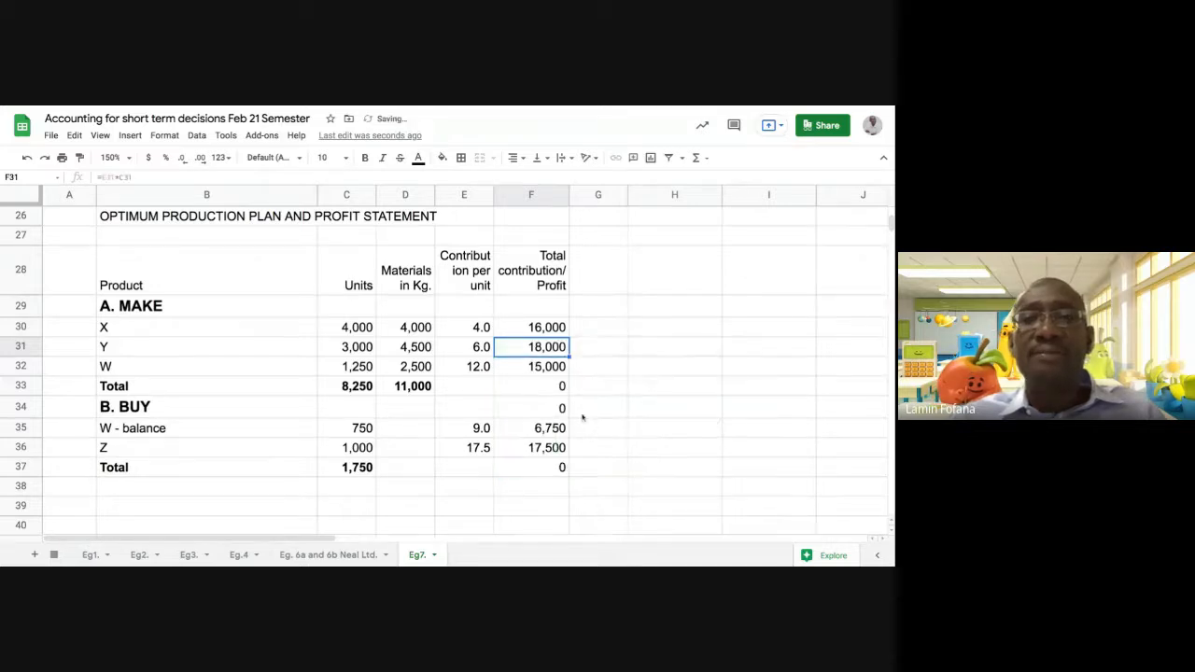
Clear the unneeded autofilled formulas from F33:F34 and from F37
left_click(631, 467)
left_click(546, 388)
key("shift+Down")
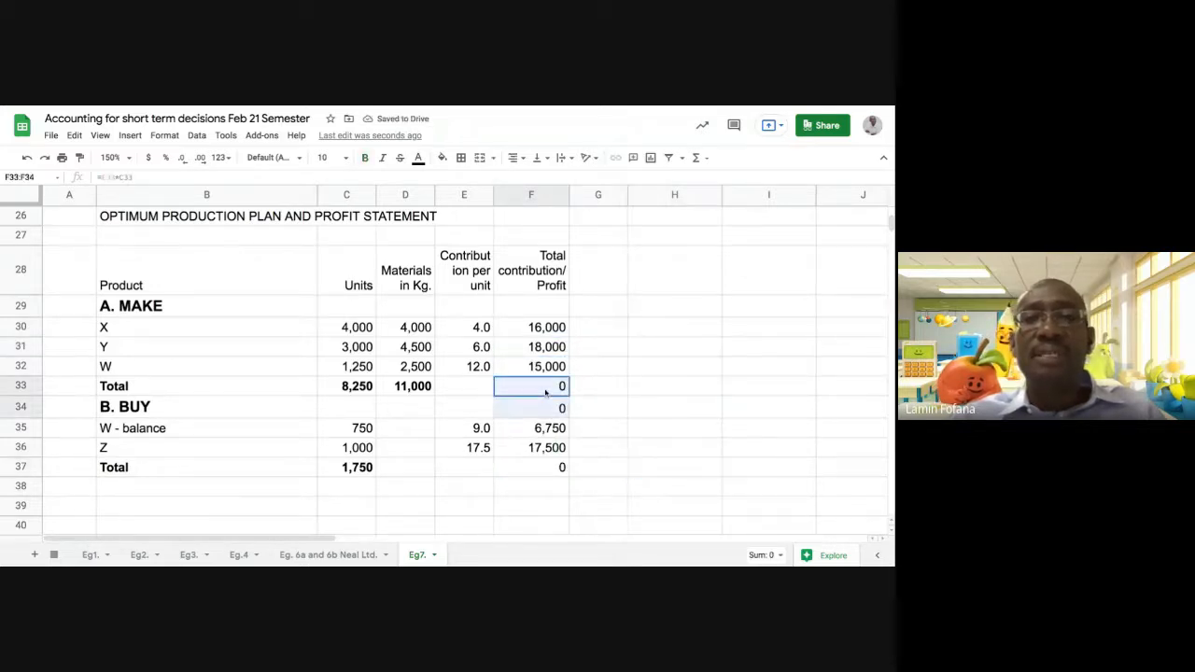
key("Delete")
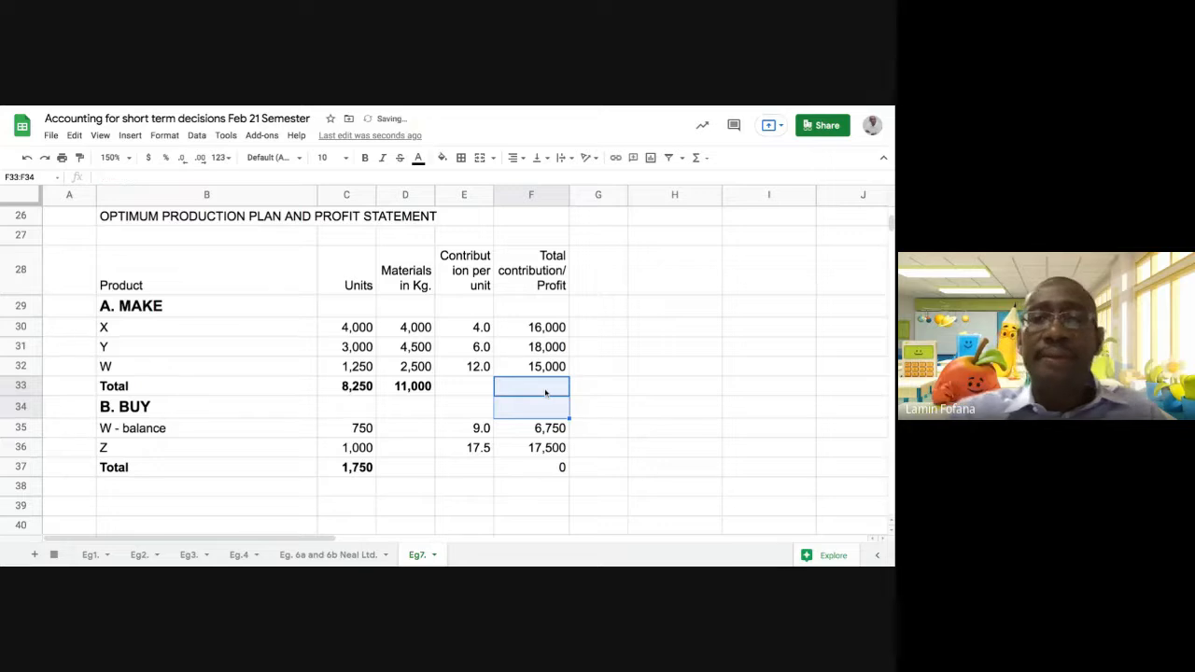
left_click(540, 469)
key("Delete")
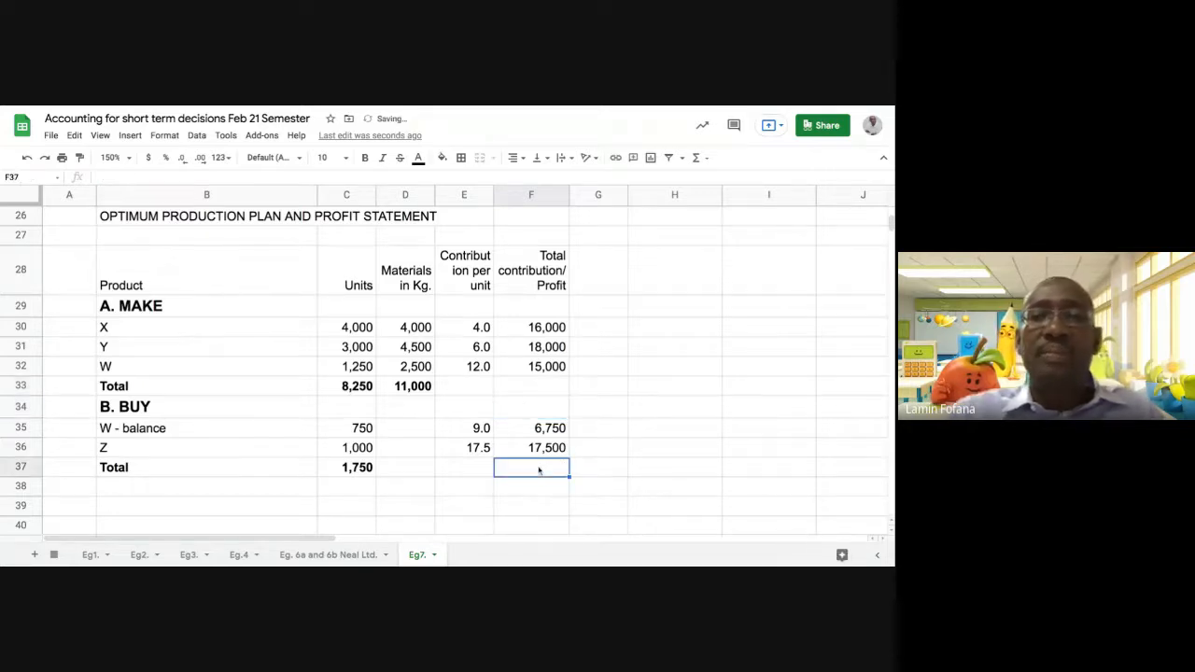
left_click(715, 391)
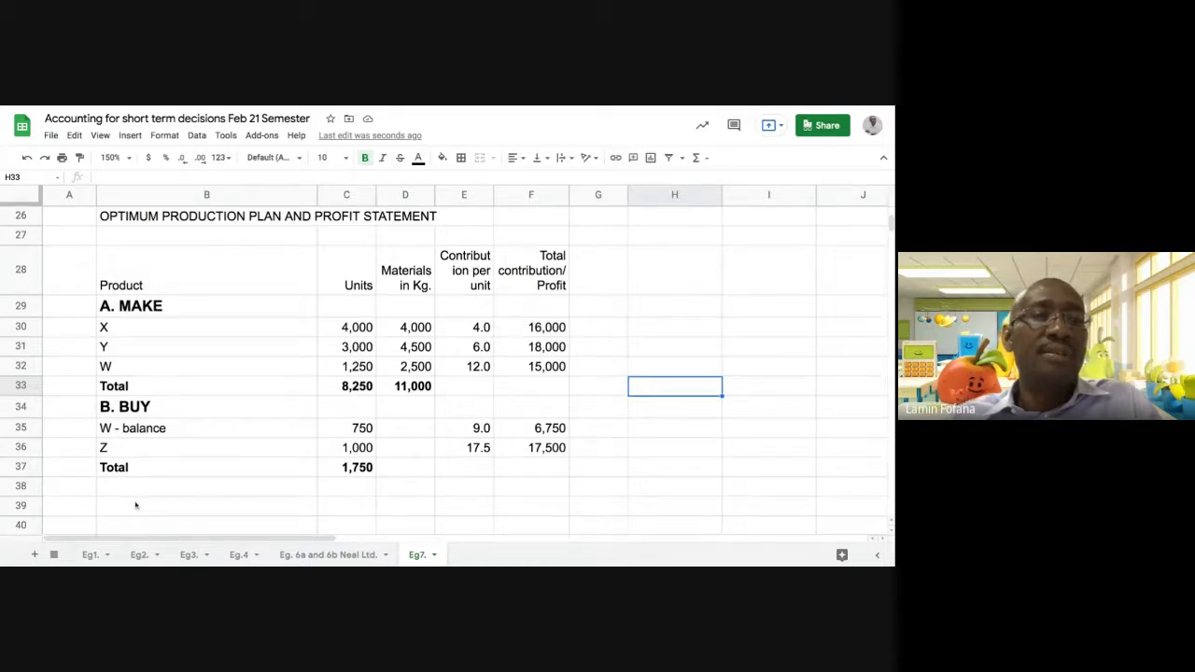
left_click(135, 506)
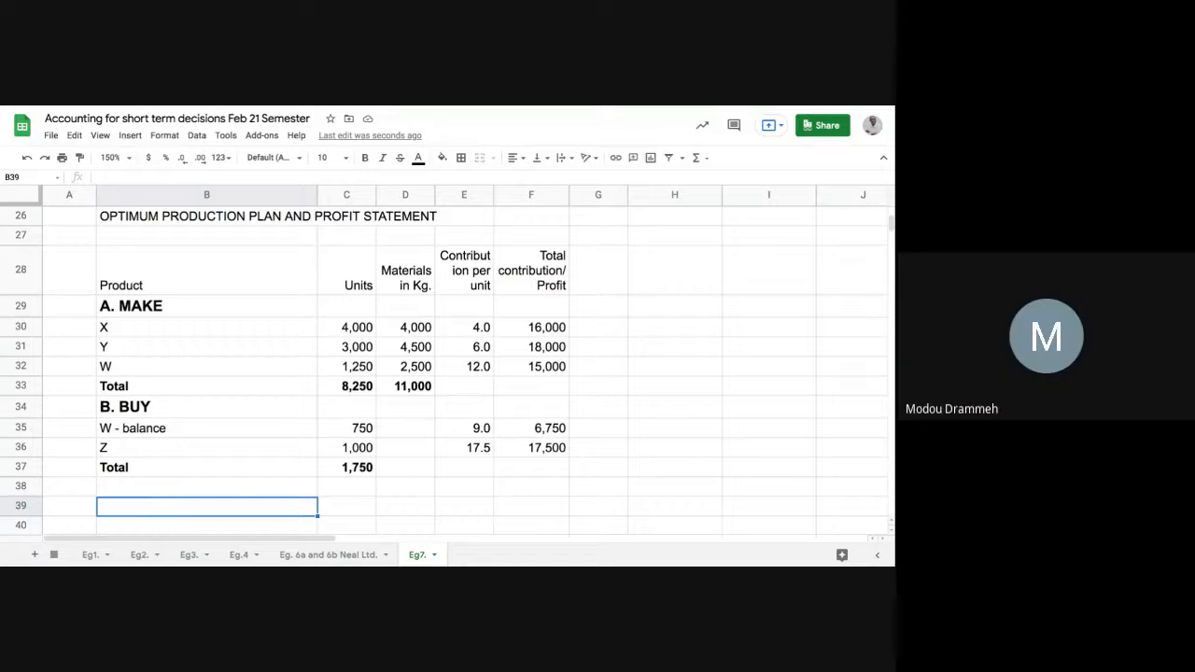
type("T")
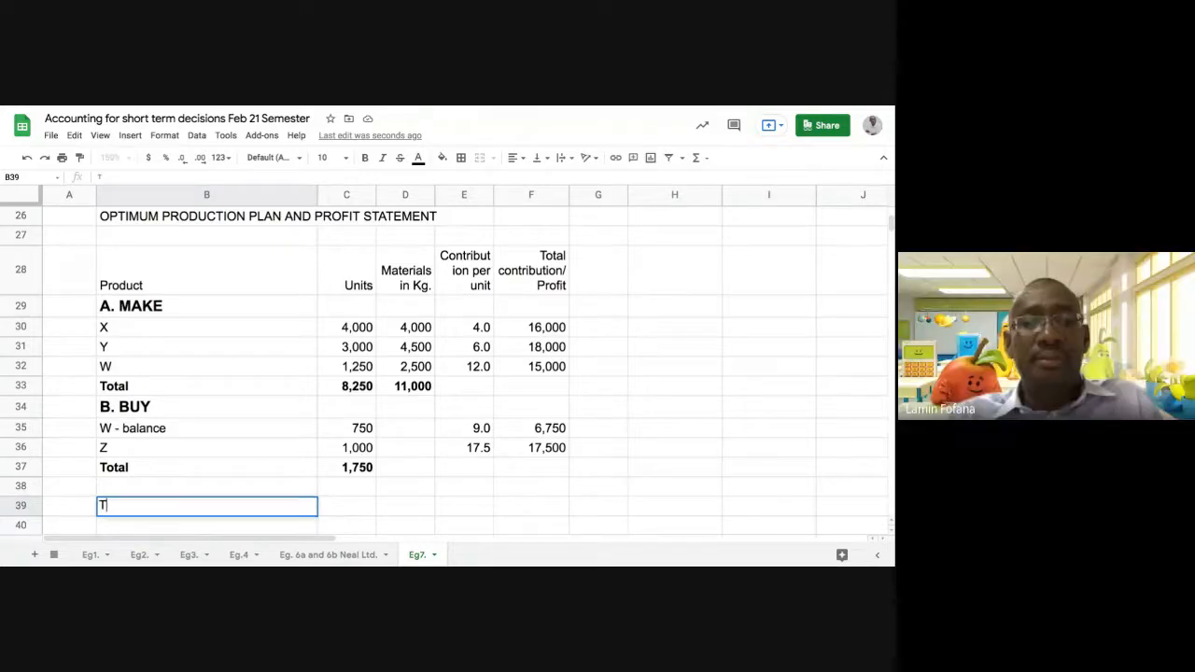
type("OT")
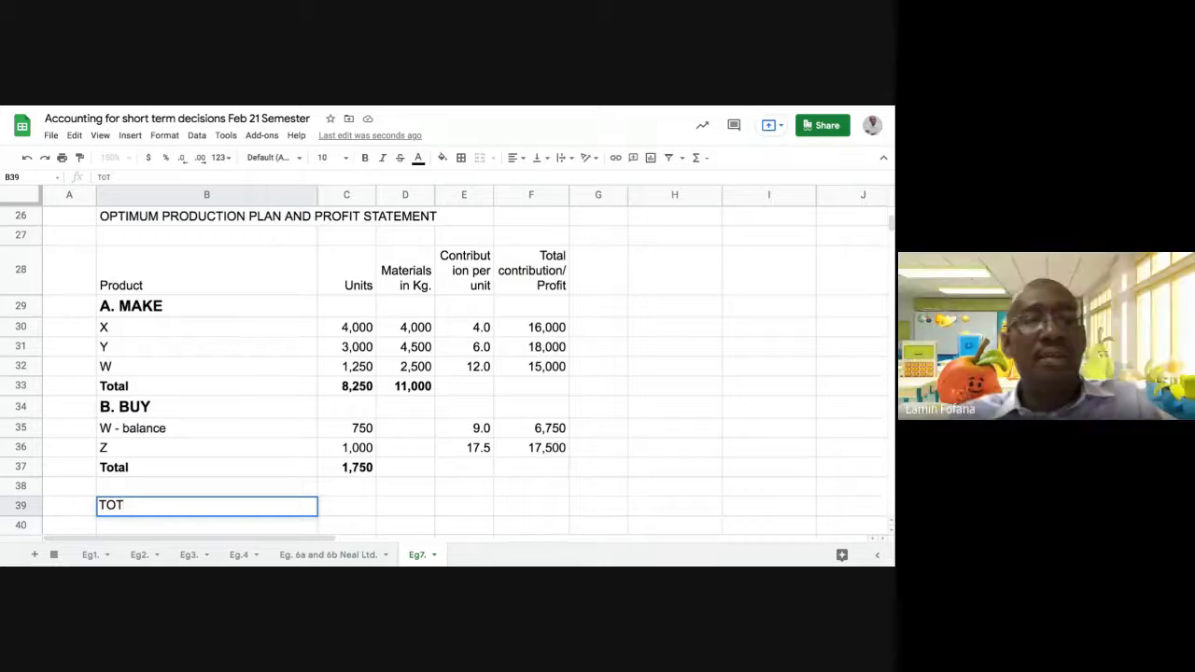
key("Escape")
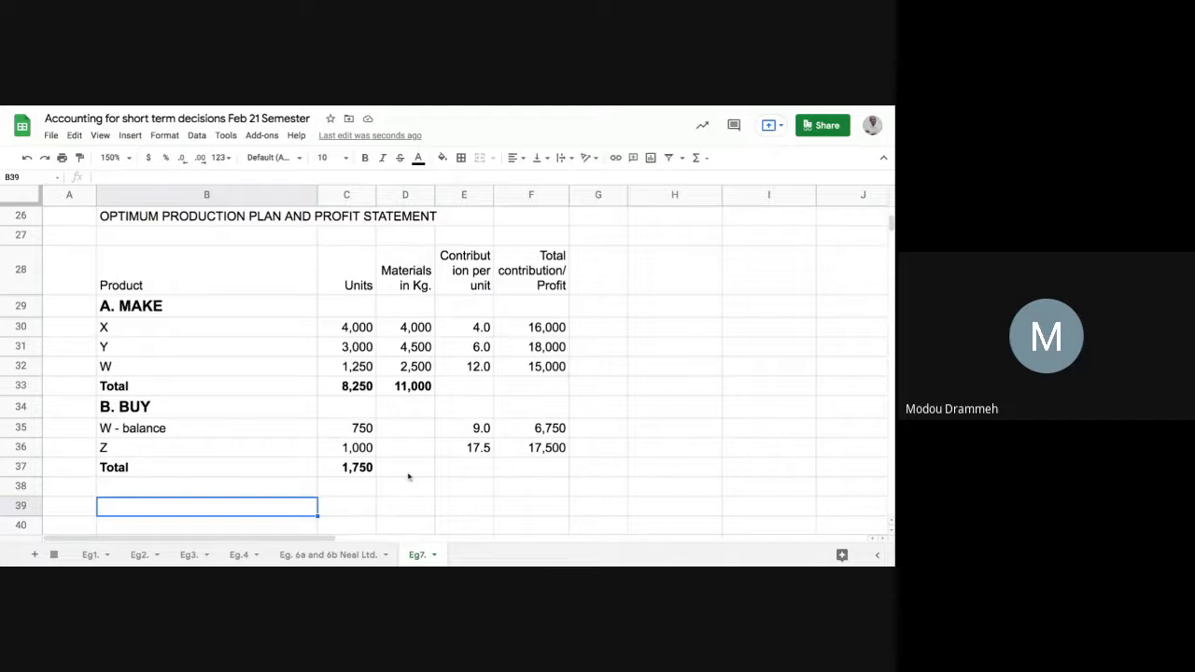
Review the contribution per unit entries of X in E30, the W balance in E35 and Z in E36
left_click(464, 450)
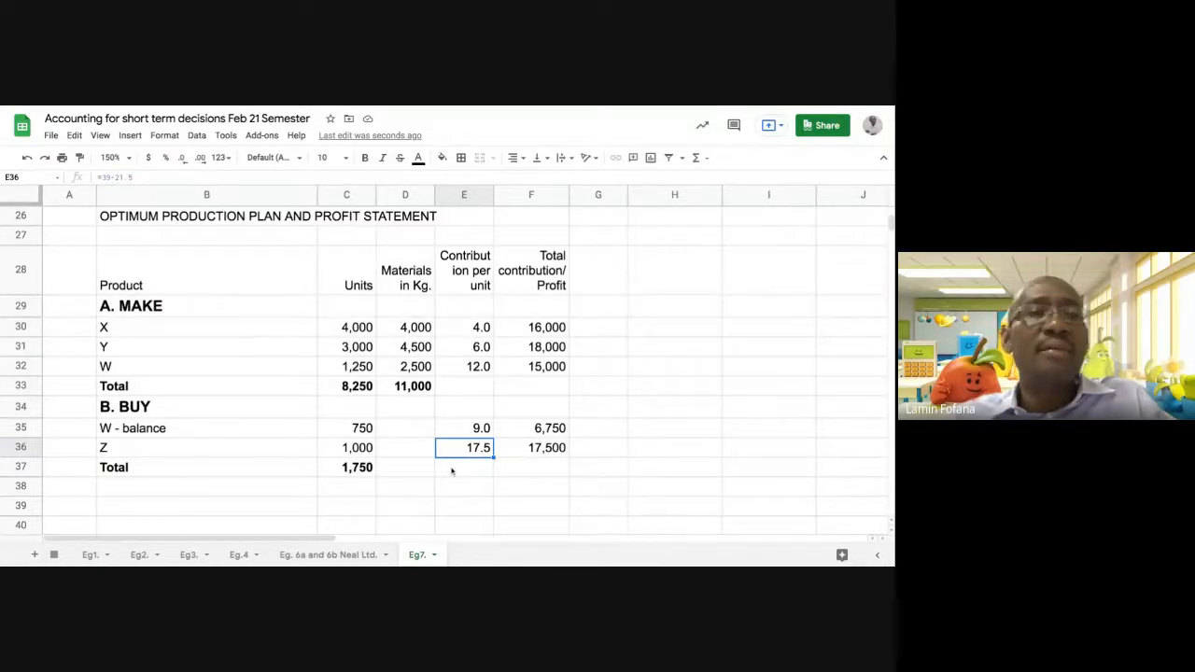
left_click(474, 329)
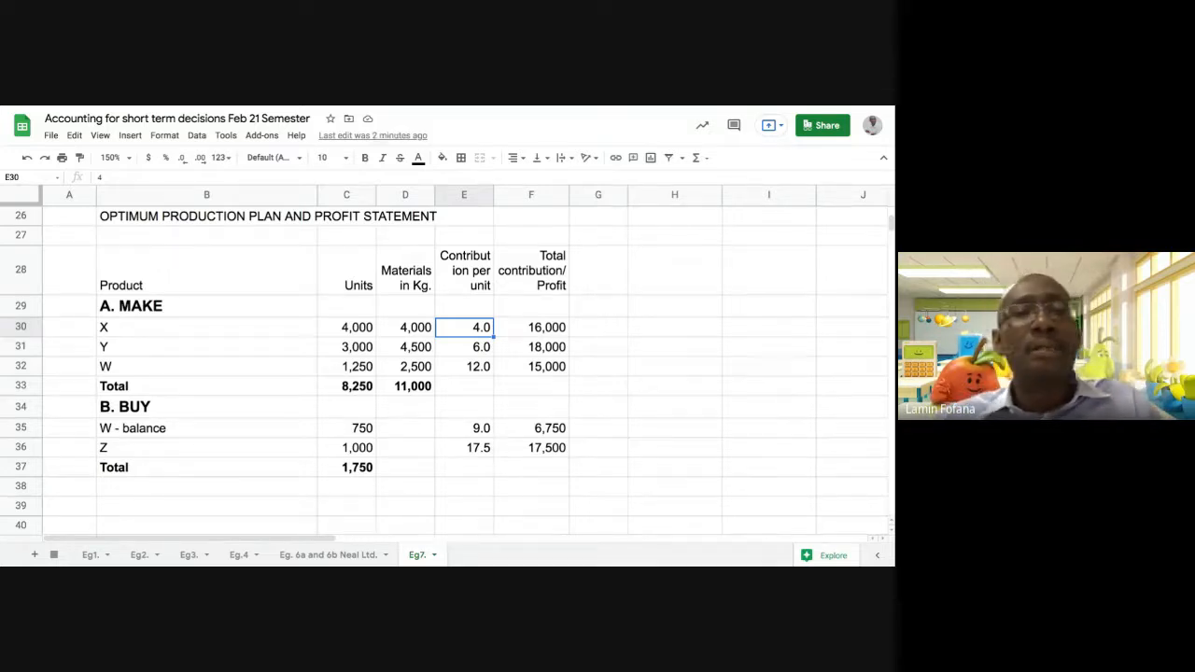
left_click(457, 427)
left_click(459, 448)
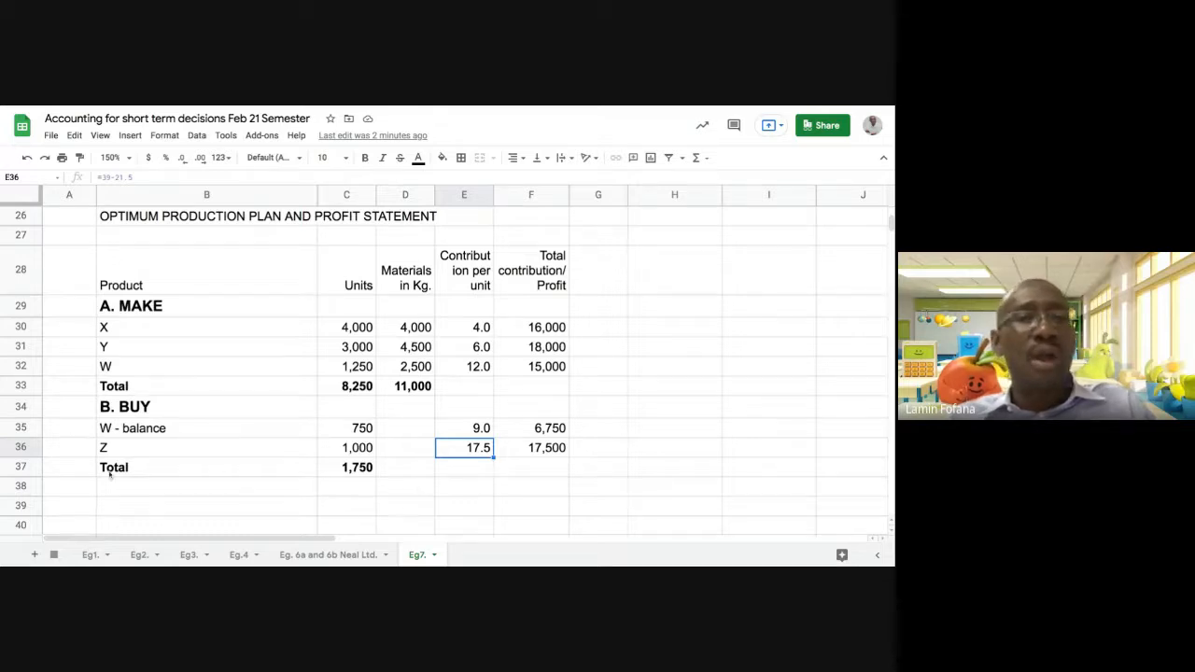
Insert one blank row above the BUY section's Total row 37
left_click(31, 471)
right_click(31, 472)
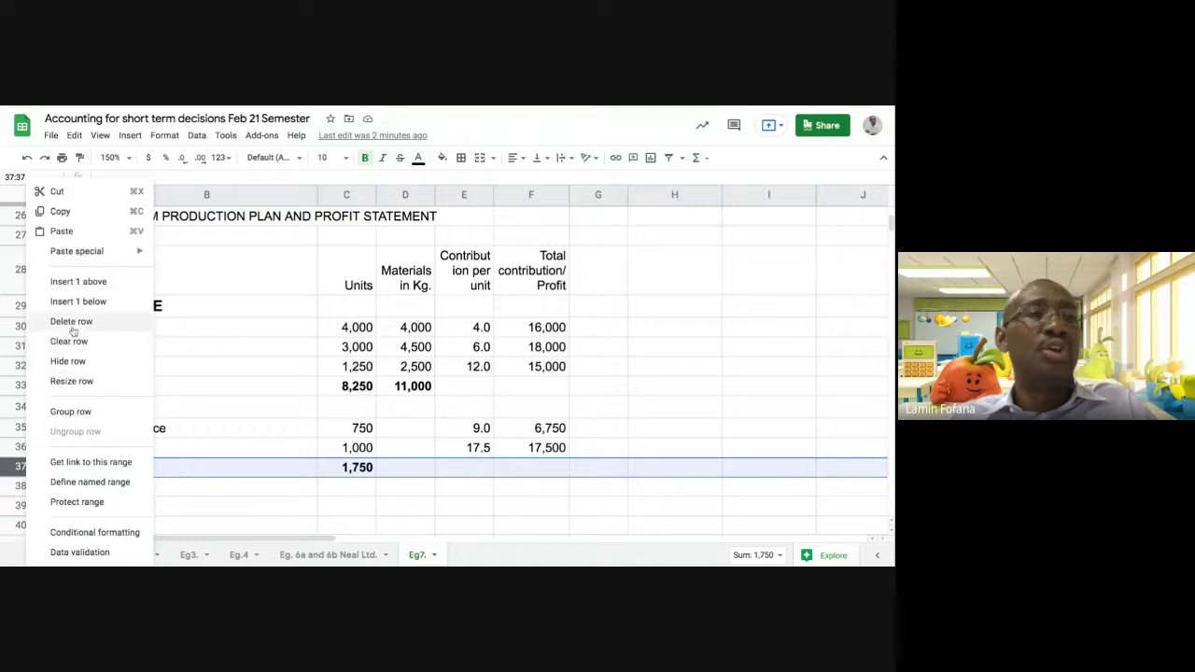
left_click(77, 283)
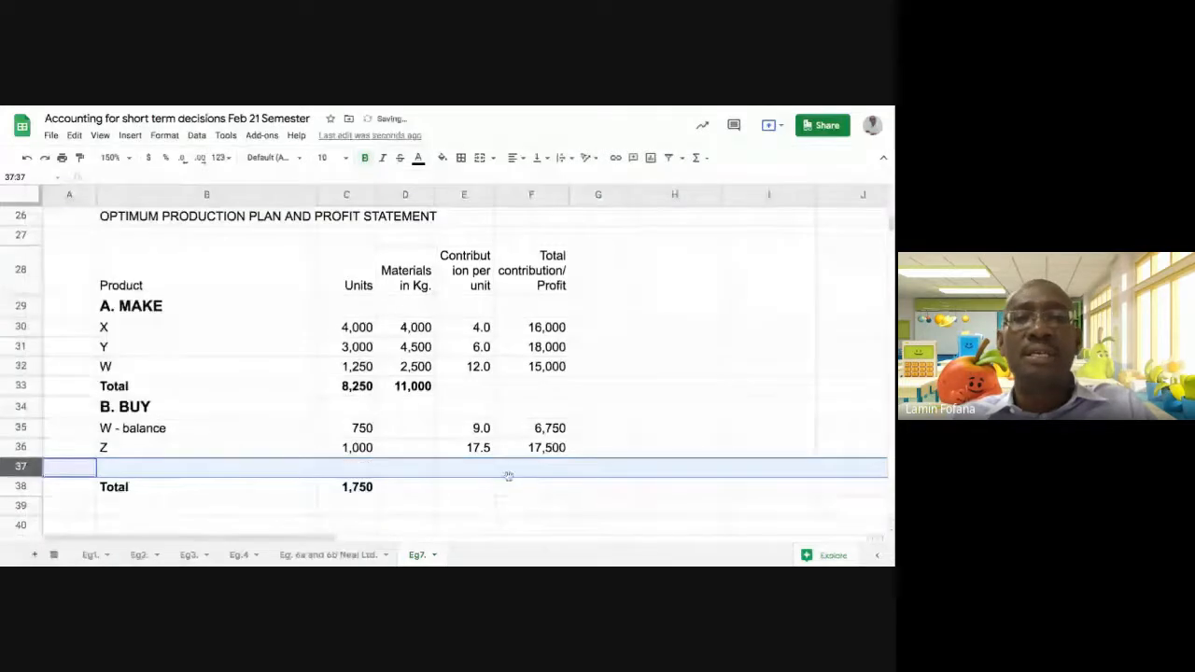
Calculate the overall total contribution/profit in F38 with =SUM(F30:F36)
left_click(510, 487)
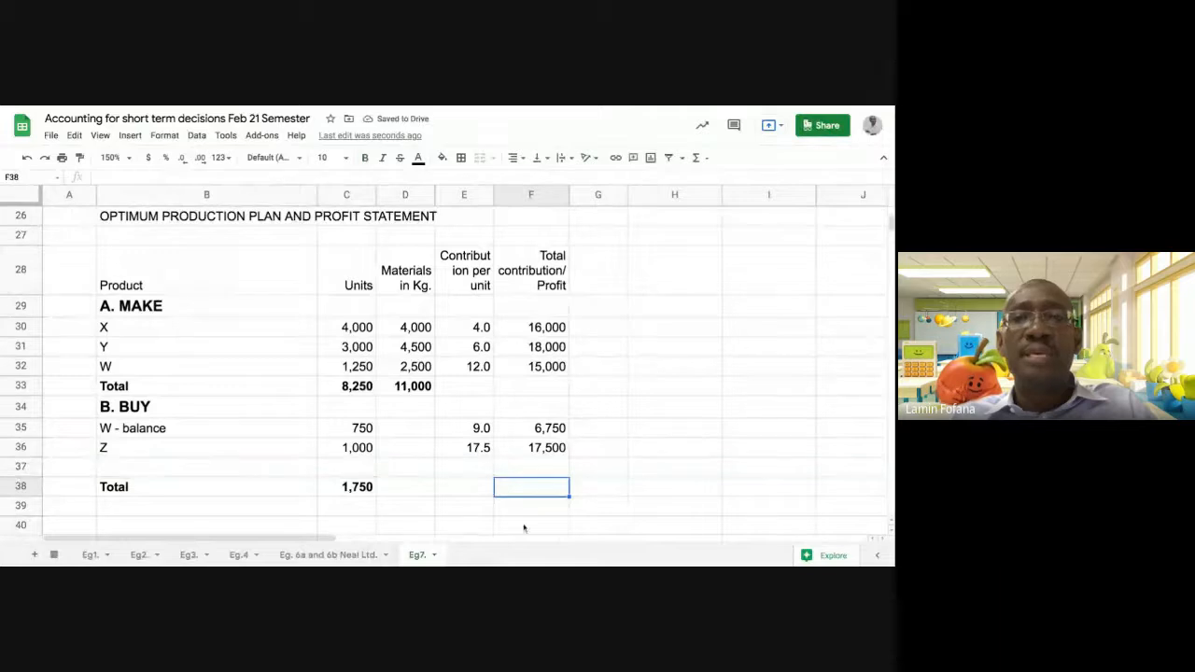
type("=")
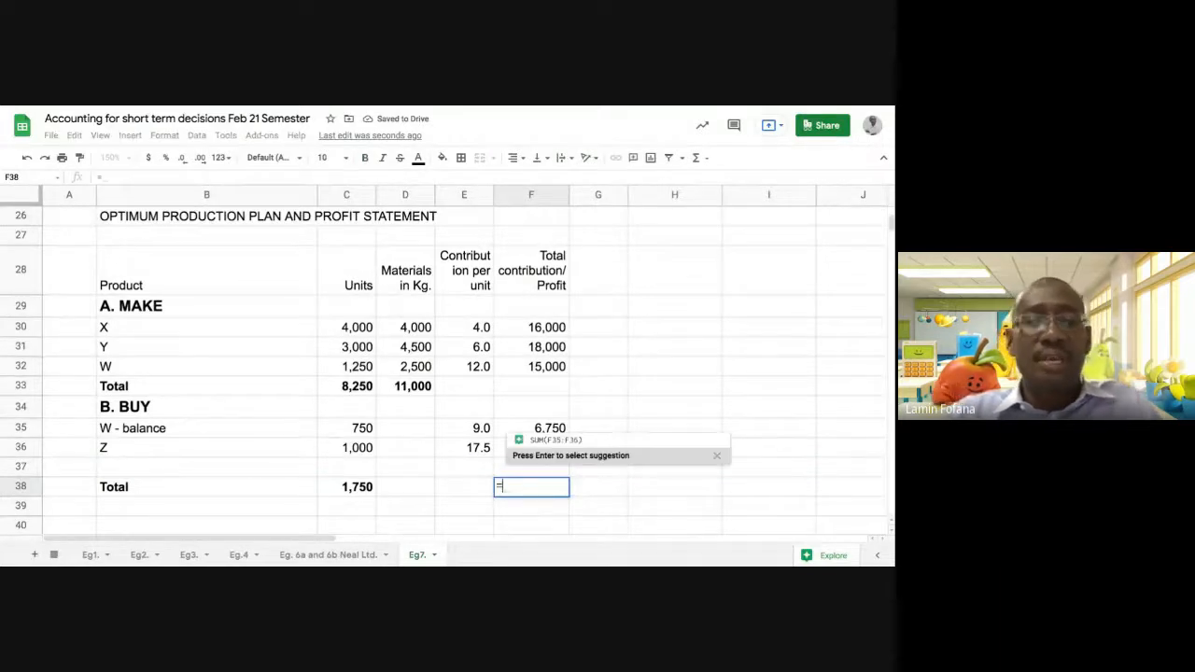
type("SUM")
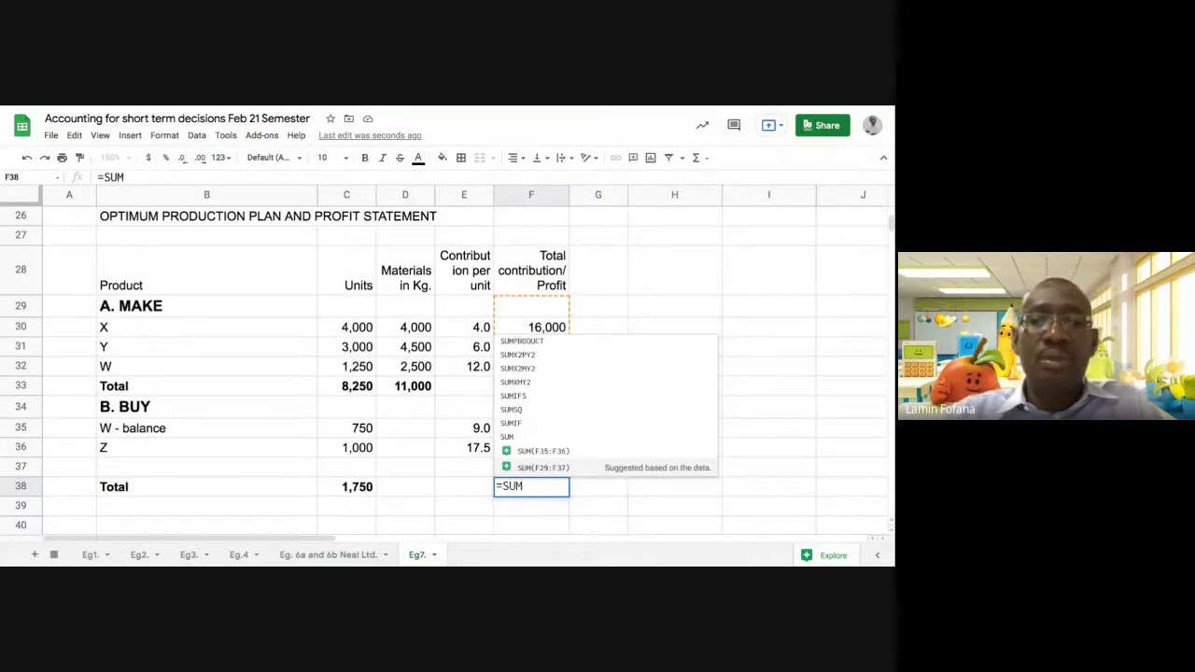
type("(")
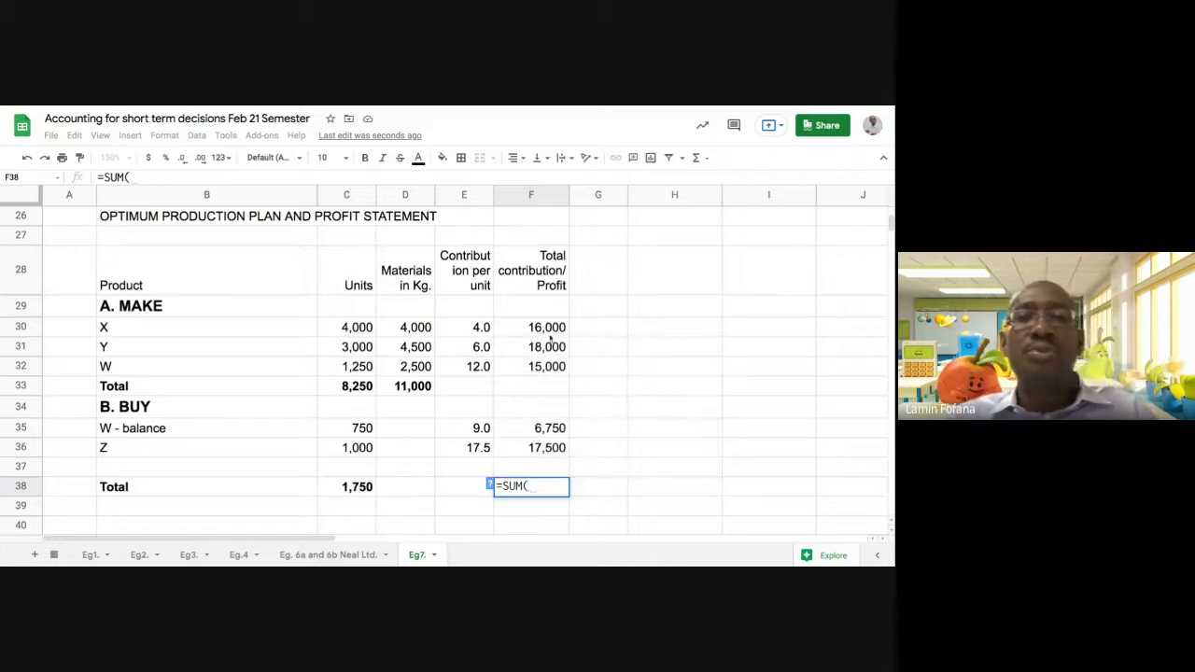
left_click_drag(551, 328, 550, 448)
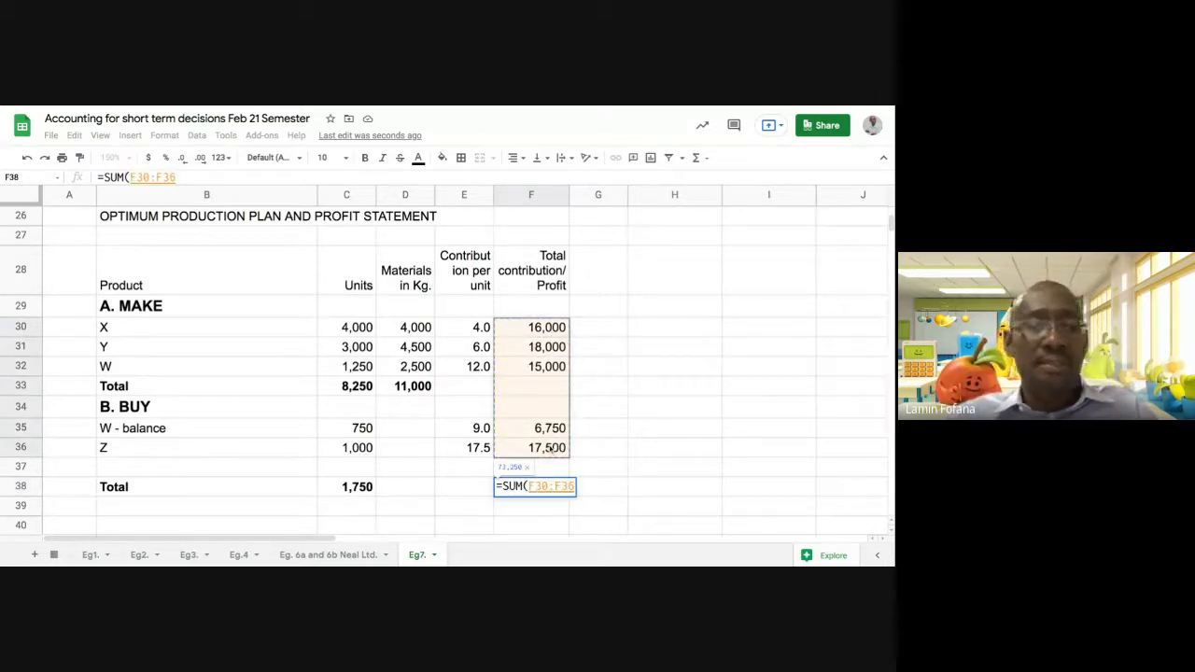
type(")")
key("Return")
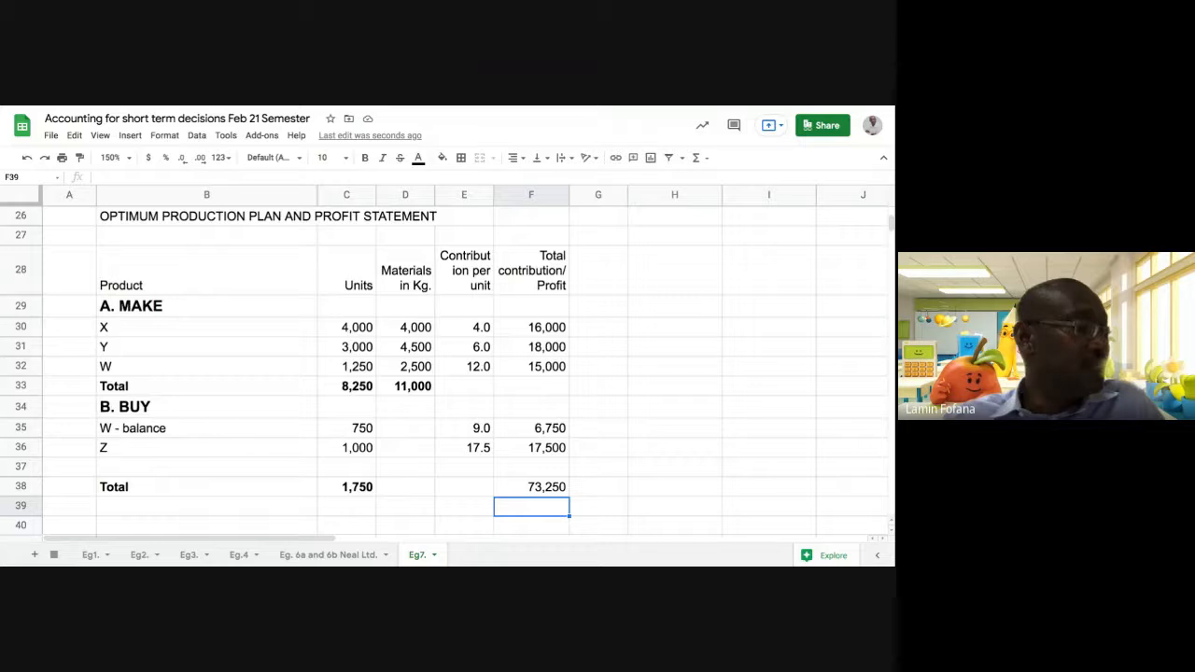
Format the whole Total row 38 in bold at font size 12
left_click(22, 486)
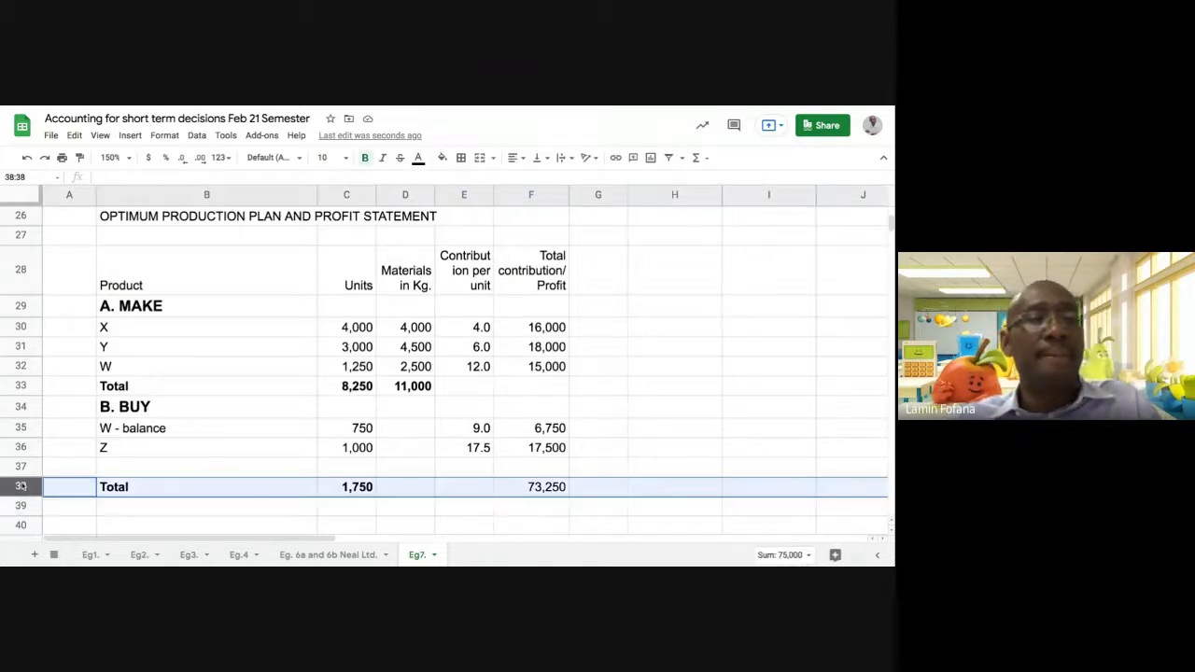
left_click(365, 158)
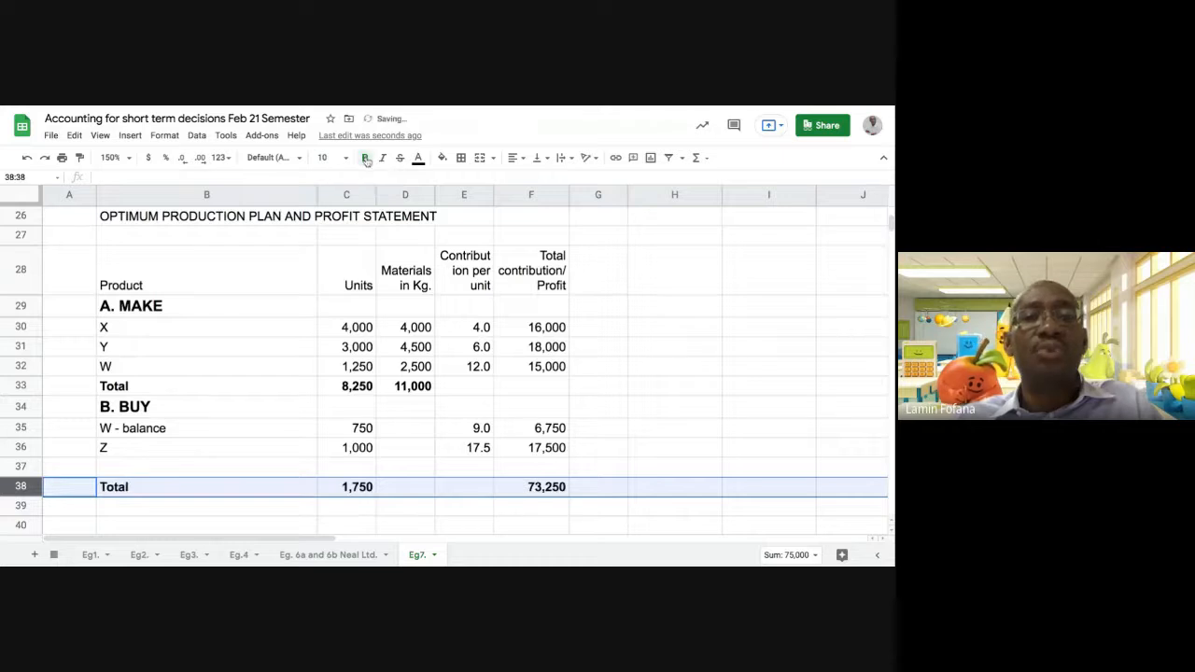
left_click(346, 158)
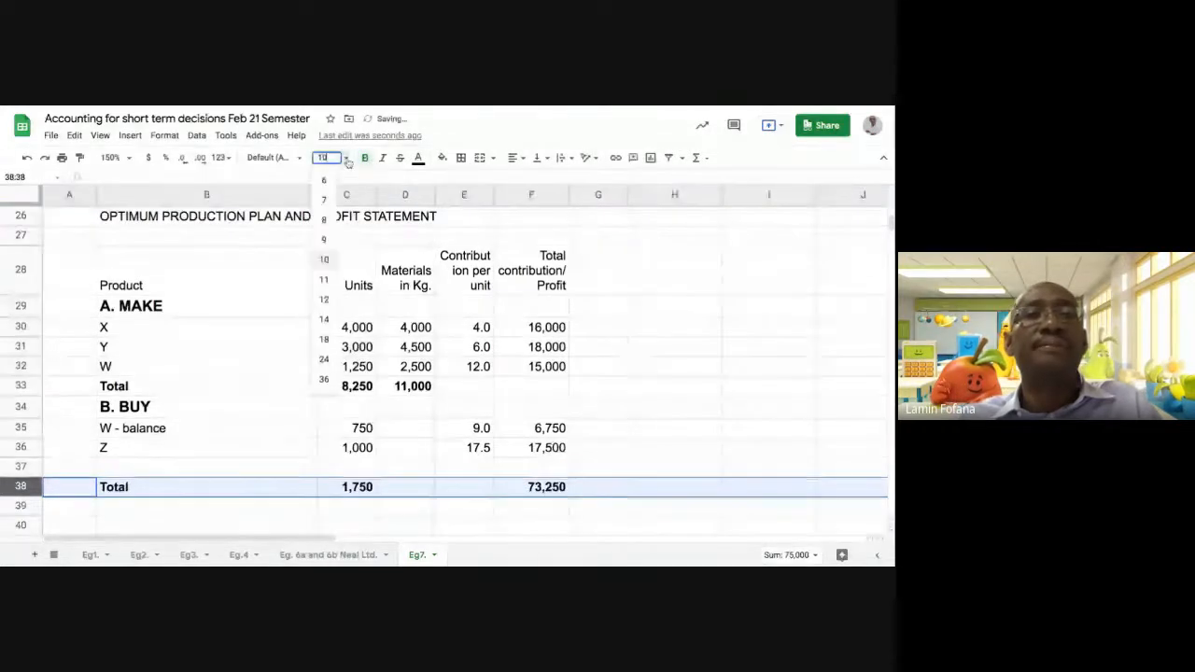
left_click(324, 299)
left_click(644, 428)
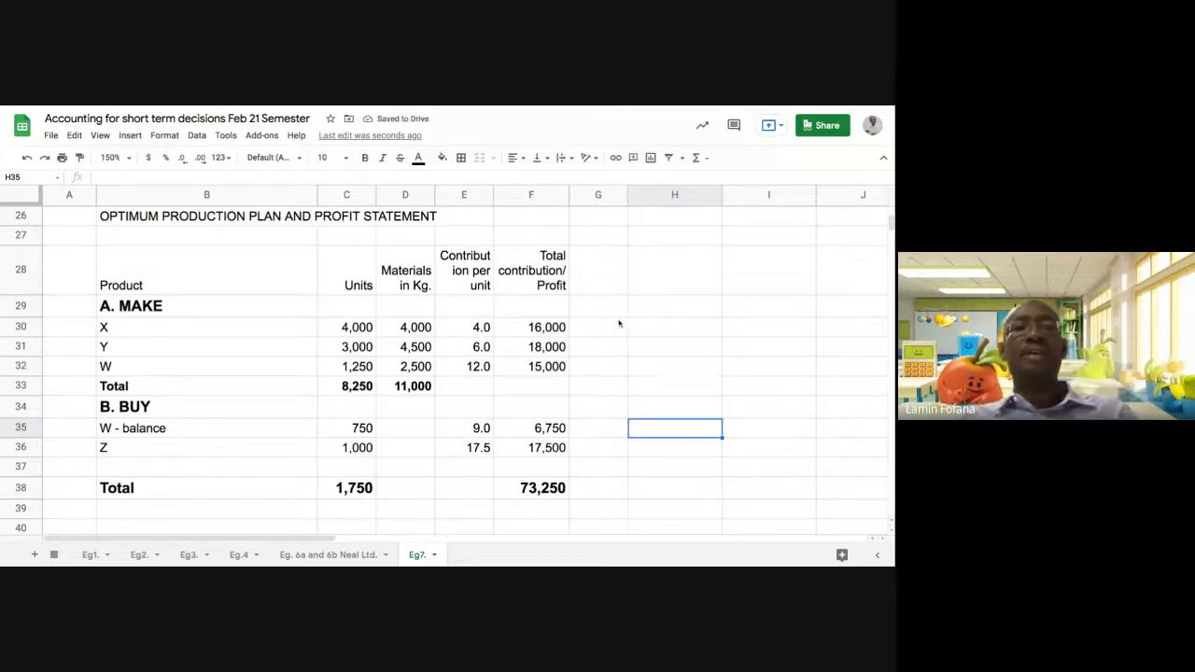
Merge B26:F26 and make the OPTIMUM PRODUCTION PLAN AND PROFIT STATEMENT heading centred and bold
scroll(619, 323, "up", 2)
left_click_drag(269, 325, 555, 319)
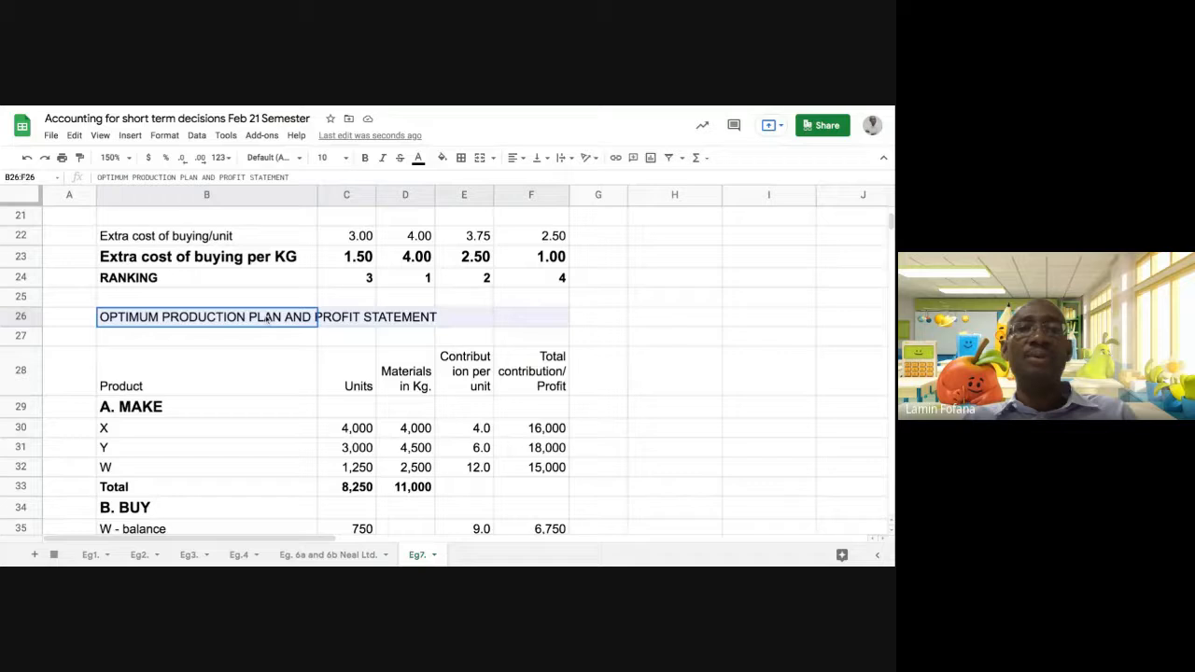
left_click(479, 157)
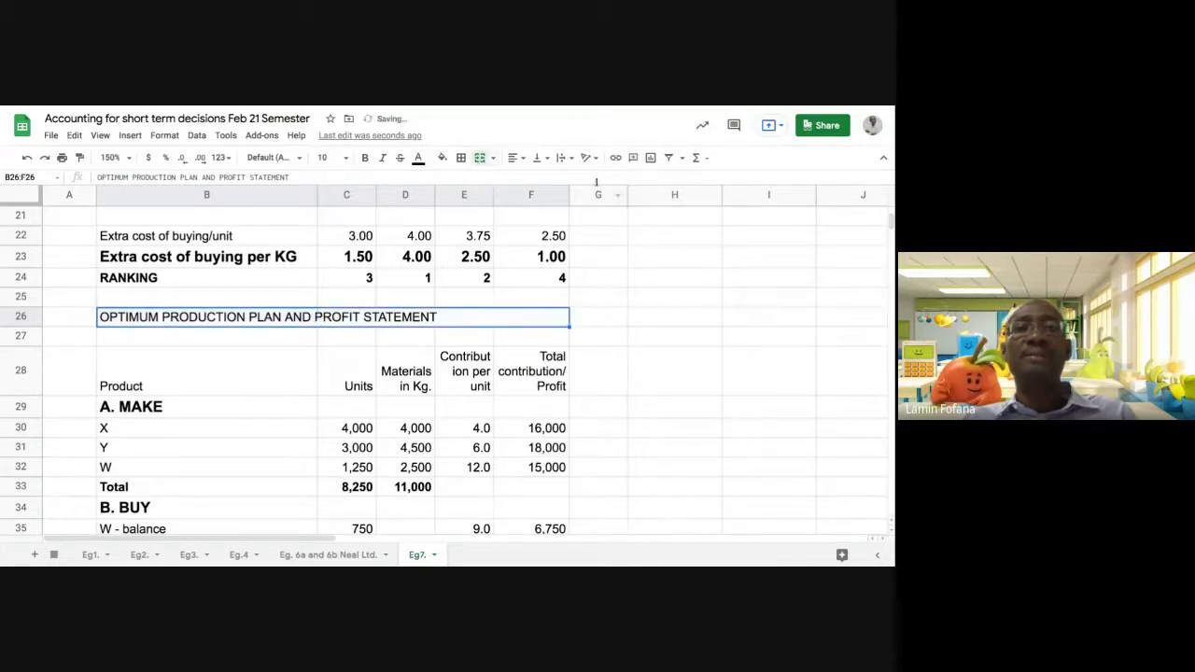
left_click(515, 157)
left_click(532, 182)
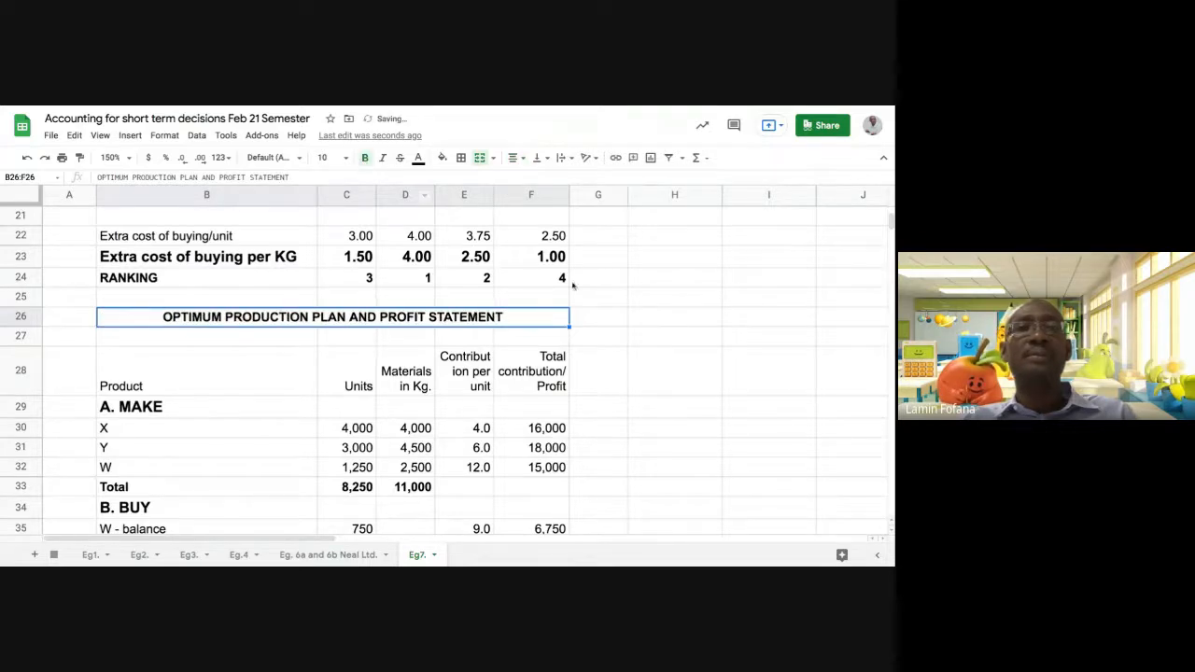
left_click(670, 319)
Review the whole WXYZ LTD sheet, from the limiting factor and make or buy analysis through to the optimum production plan and its totals
scroll(639, 393, "down", 3)
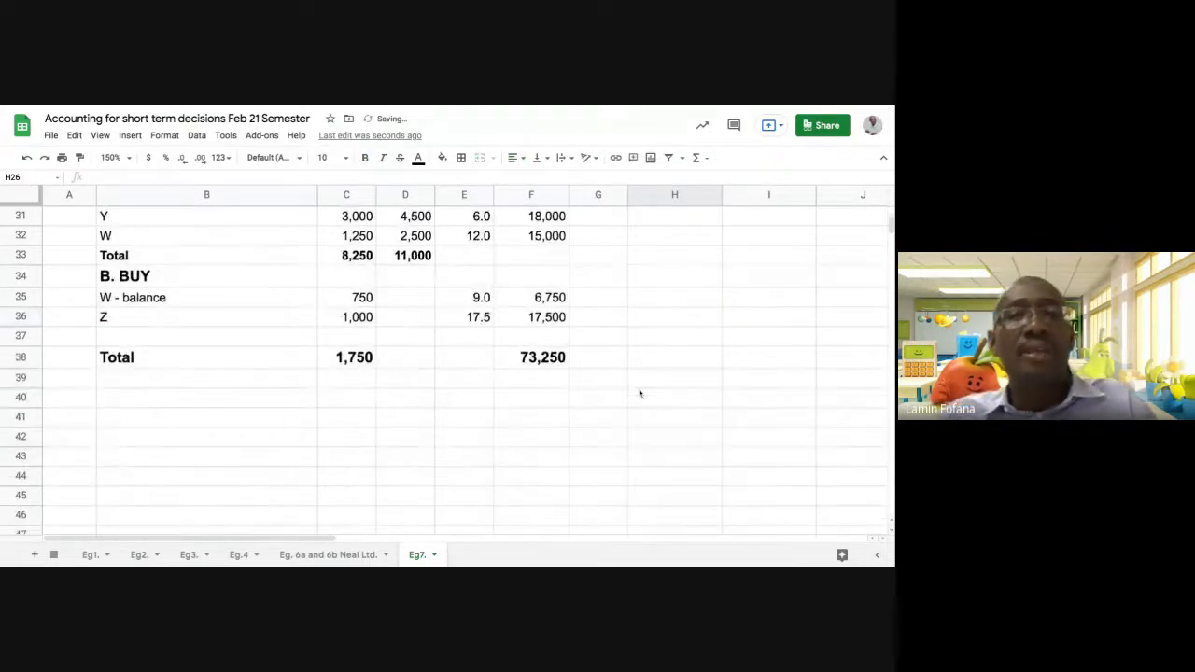
scroll(639, 393, "up", 7)
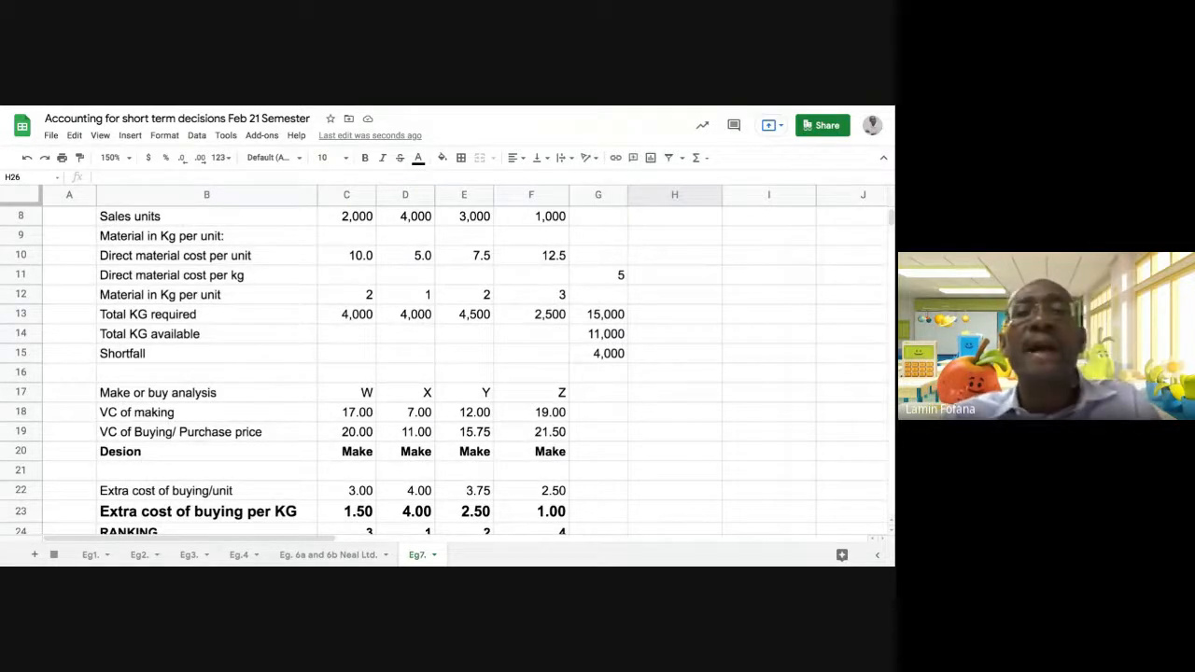
scroll(586, 362, "up", 3)
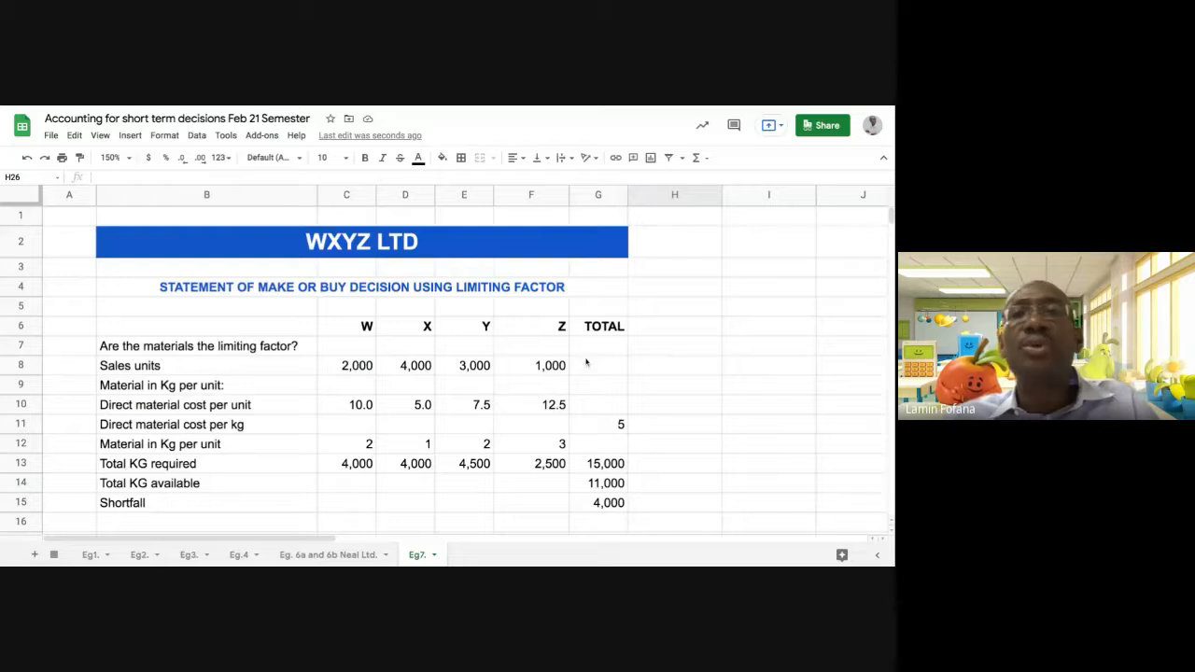
scroll(586, 362, "down", 7)
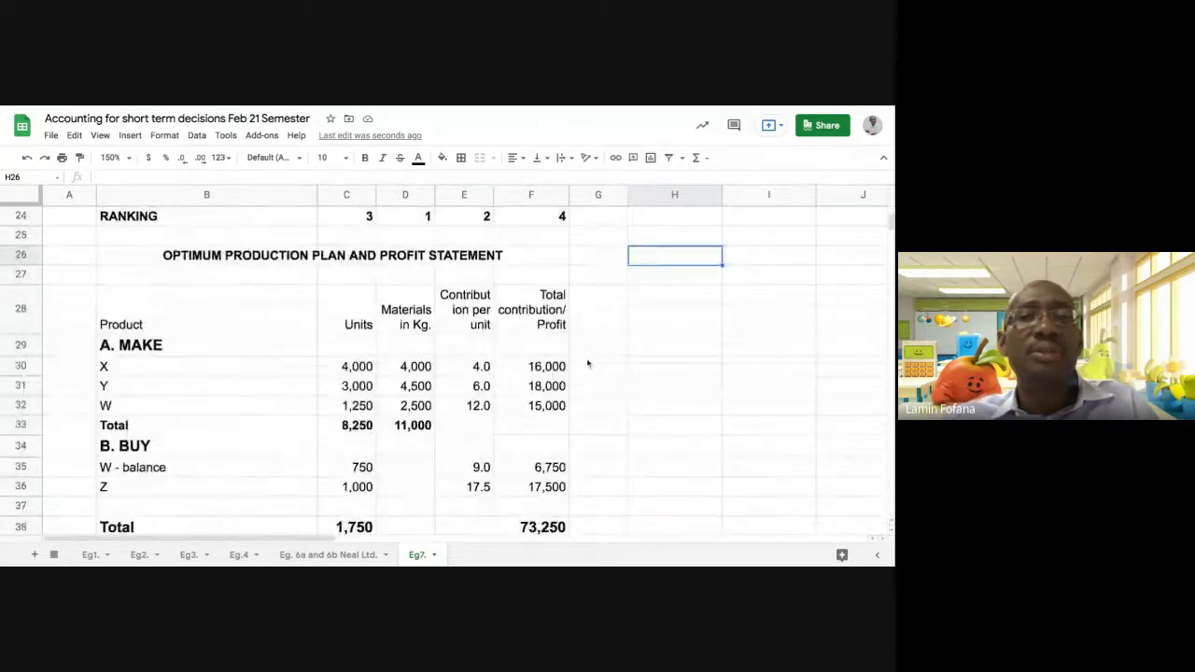
scroll(586, 362, "down", 2)
scroll(586, 363, "up", 7)
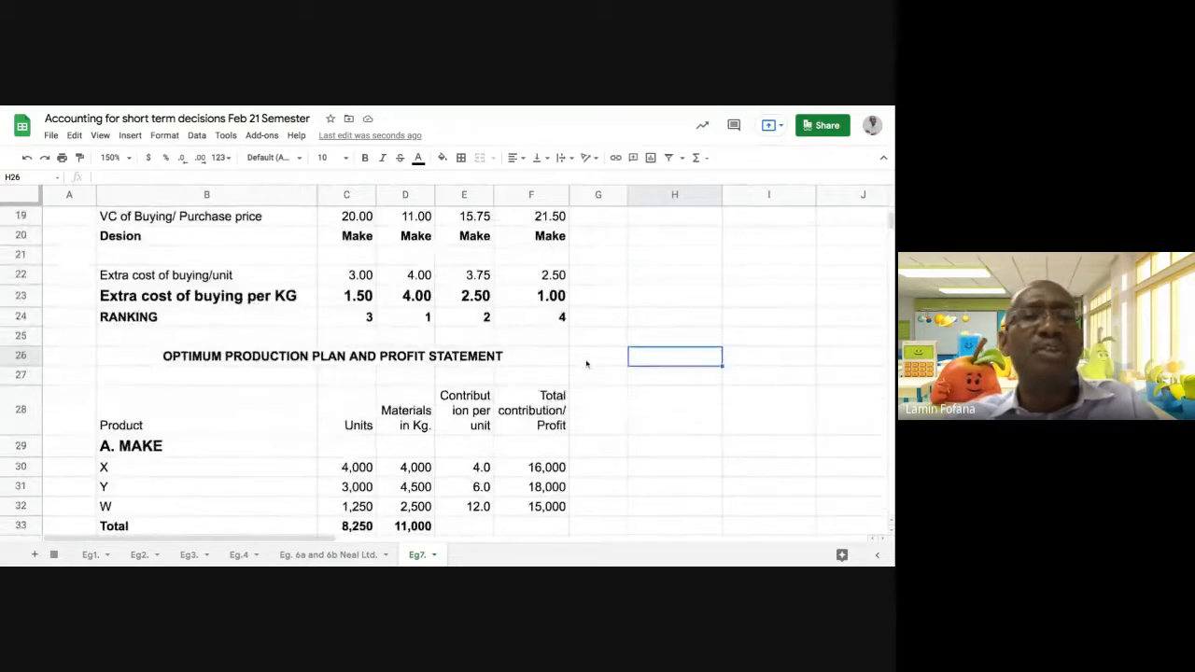
scroll(586, 364, "up", 2)
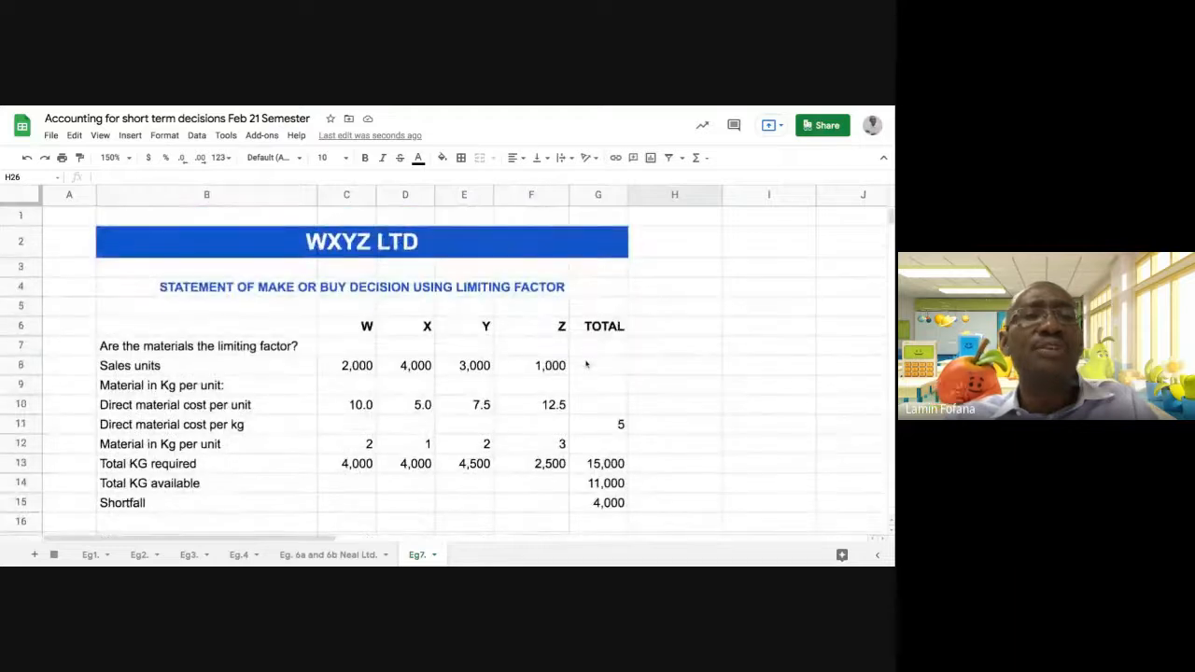
scroll(483, 352, "down", 9)
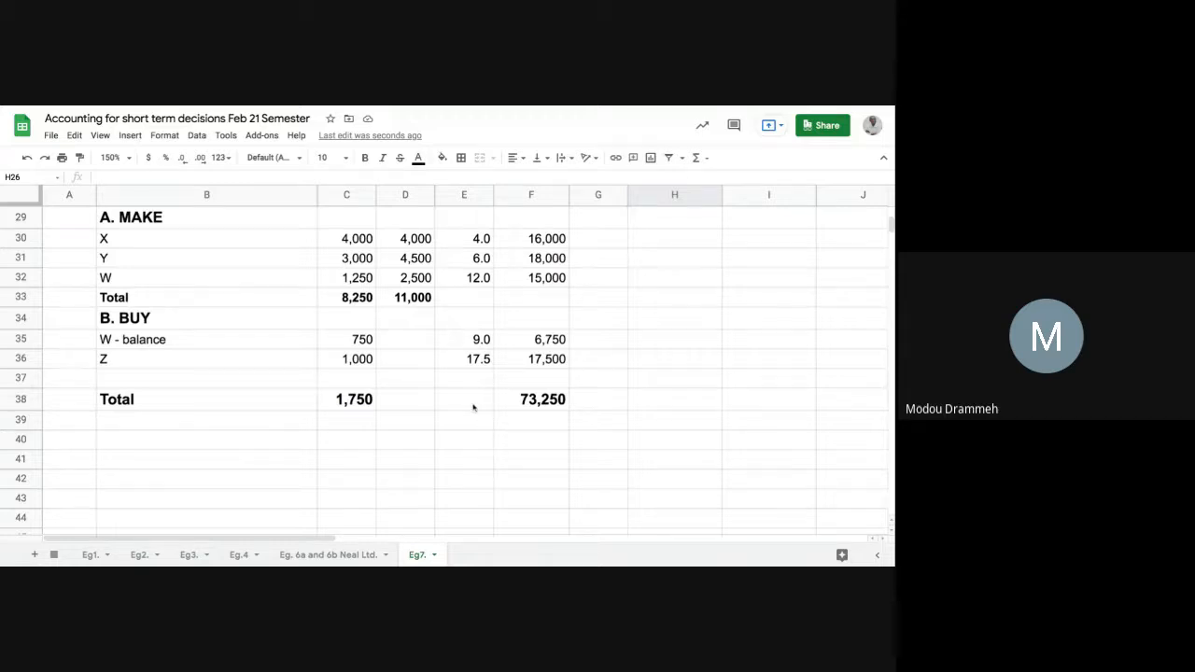
scroll(472, 407, "up", 1)
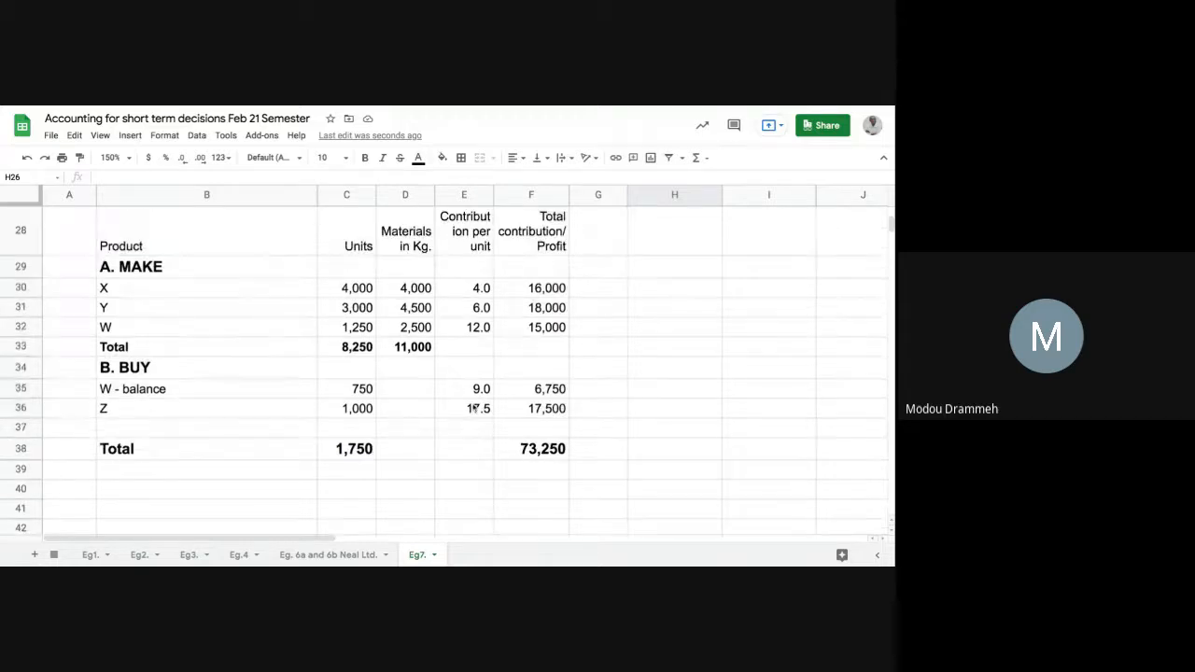
Compare W's contribution per unit when made in E32 and when bought in E35 against the ranking and profit statement
left_click(455, 326)
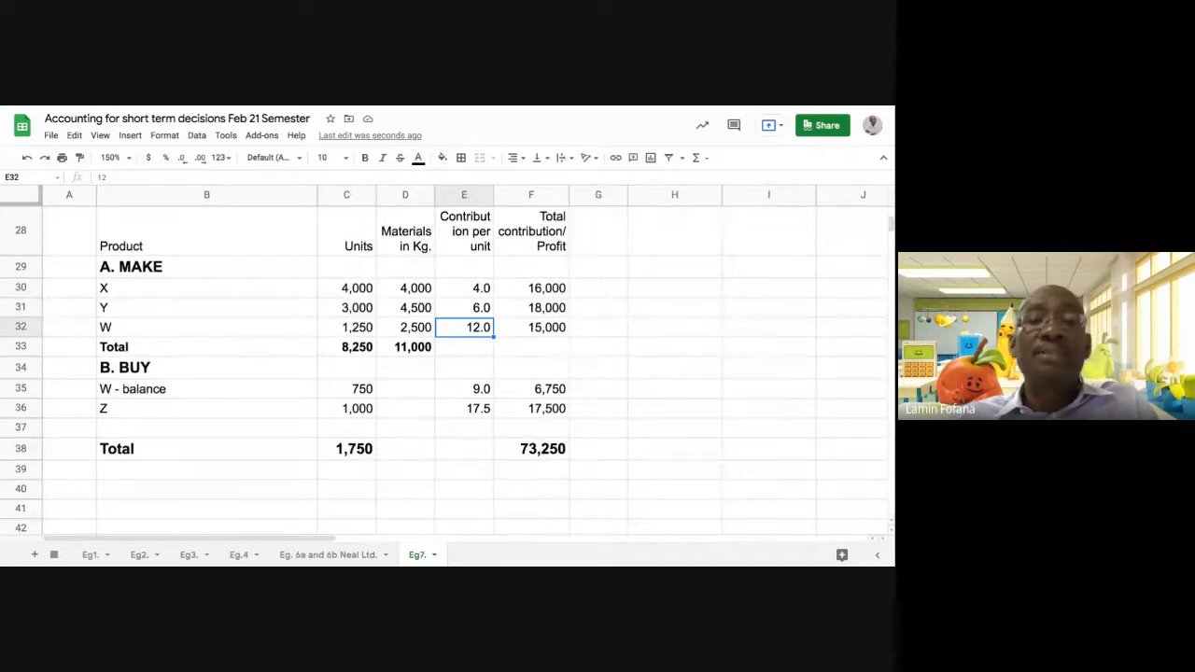
left_click(474, 390)
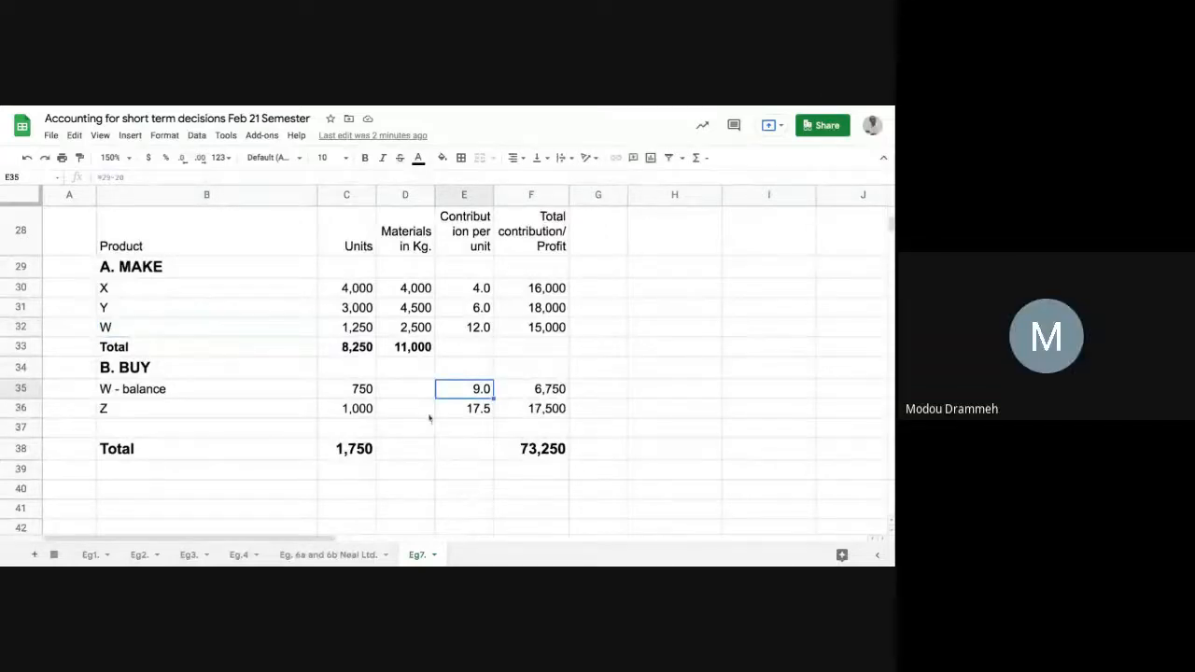
scroll(401, 366, "up", 5)
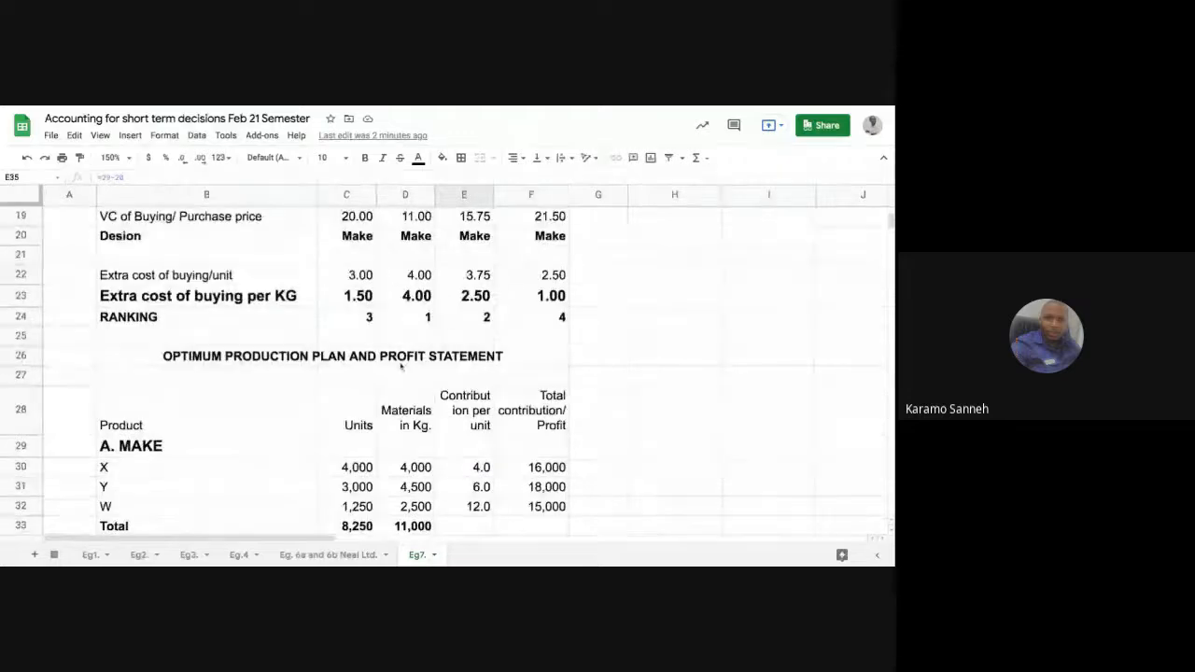
scroll(448, 364, "down", 3)
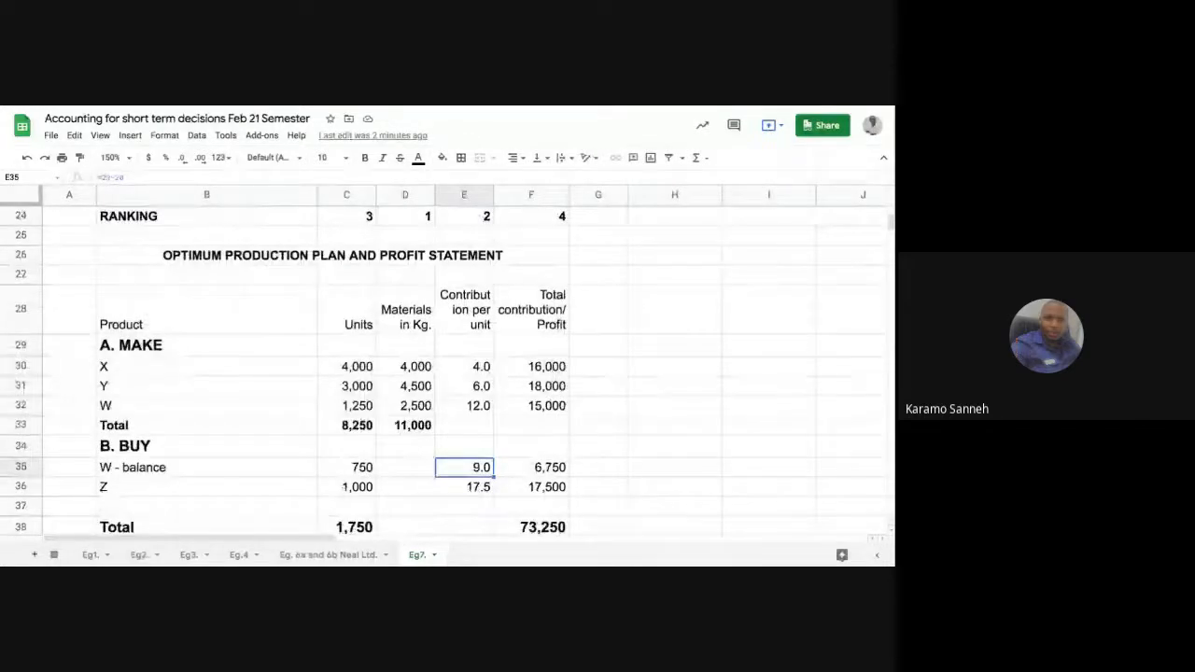
scroll(449, 364, "down", 3)
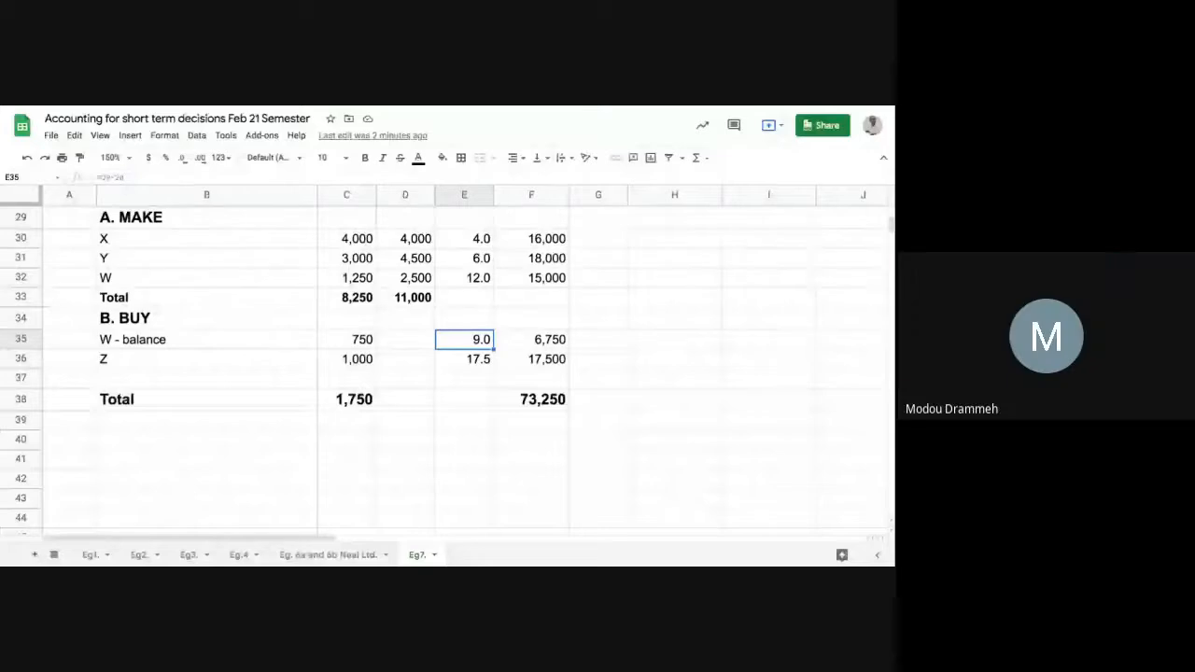
scroll(448, 364, "up", 1)
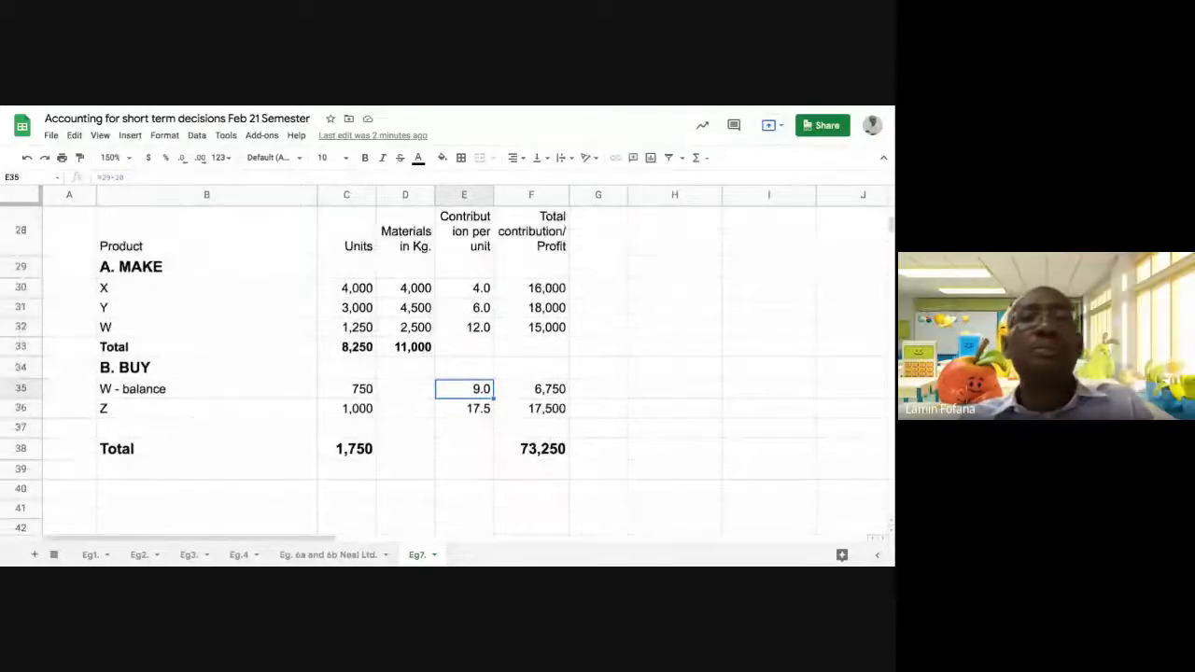